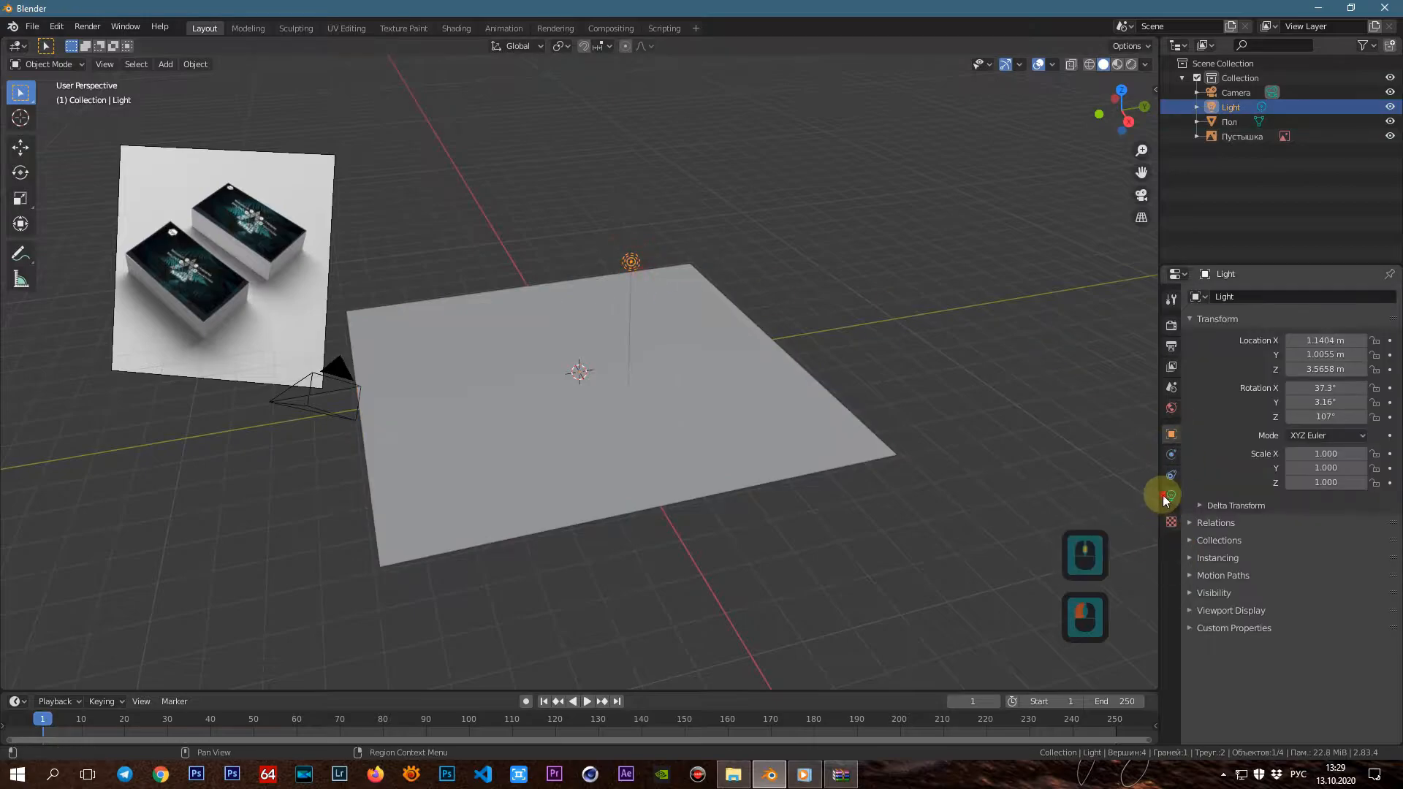
Add a plane mesh at the centre of the floor
scroll(586, 439, "up", 3)
scroll(648, 401, "up", 2)
scroll(621, 387, "up", 2)
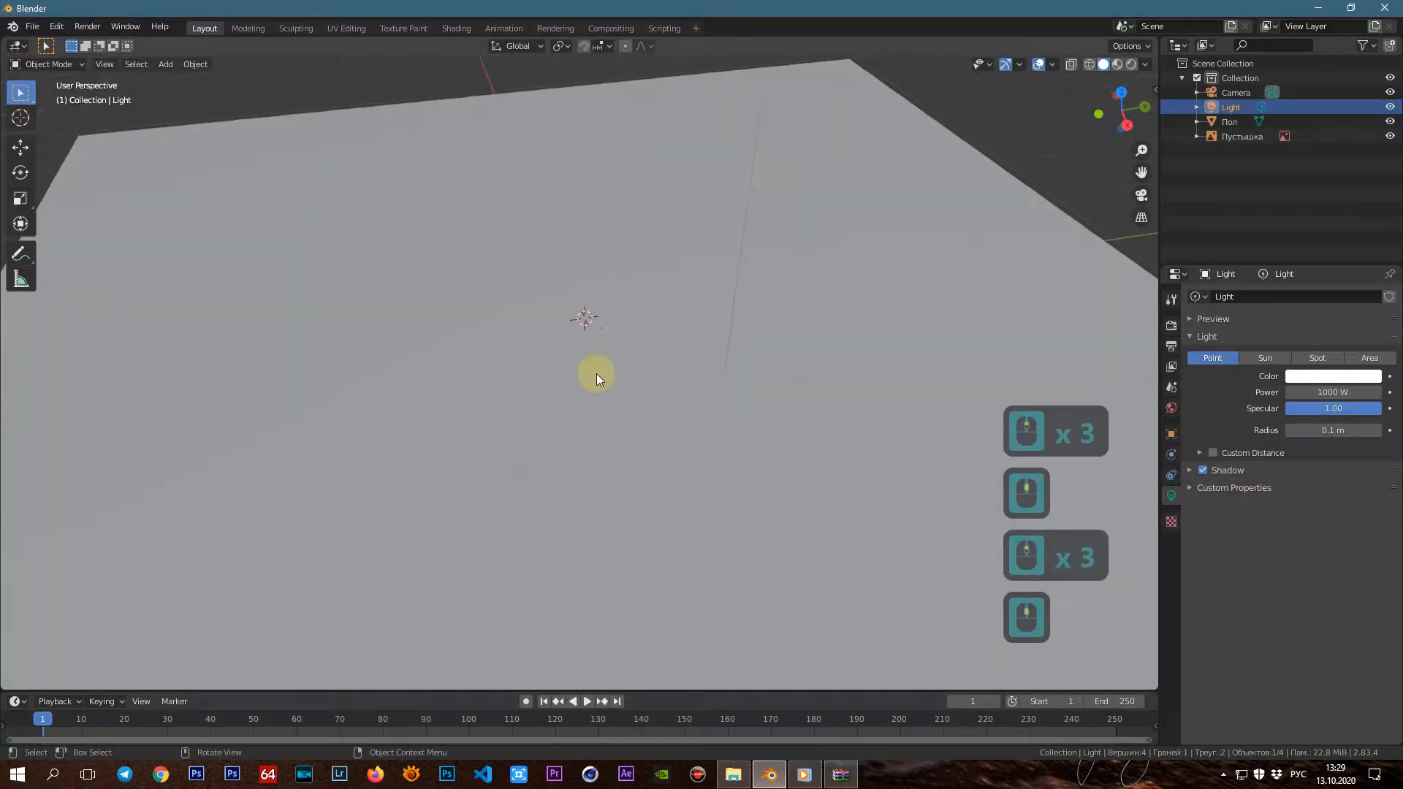
left_click(570, 368)
key("shift+a")
mouse_move(554, 310)
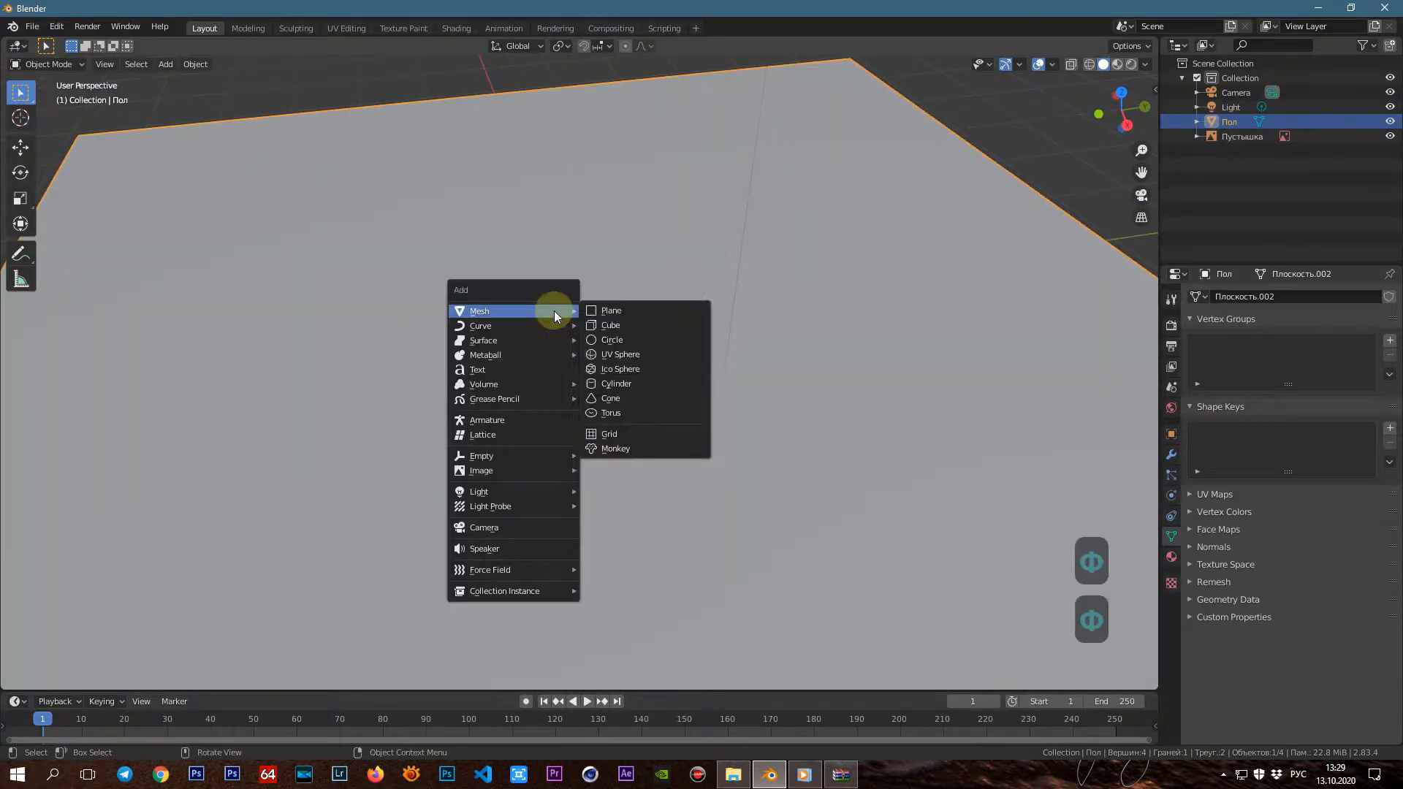
left_click(603, 314)
Stretch the new plane along the X axis to a scale of about 1.74 to form a card rectangle
key("KP_Decimal")
scroll(590, 347, "down", 2)
middle_click_drag(593, 431, 596, 475)
scroll(594, 384, "up", 1)
key("s")
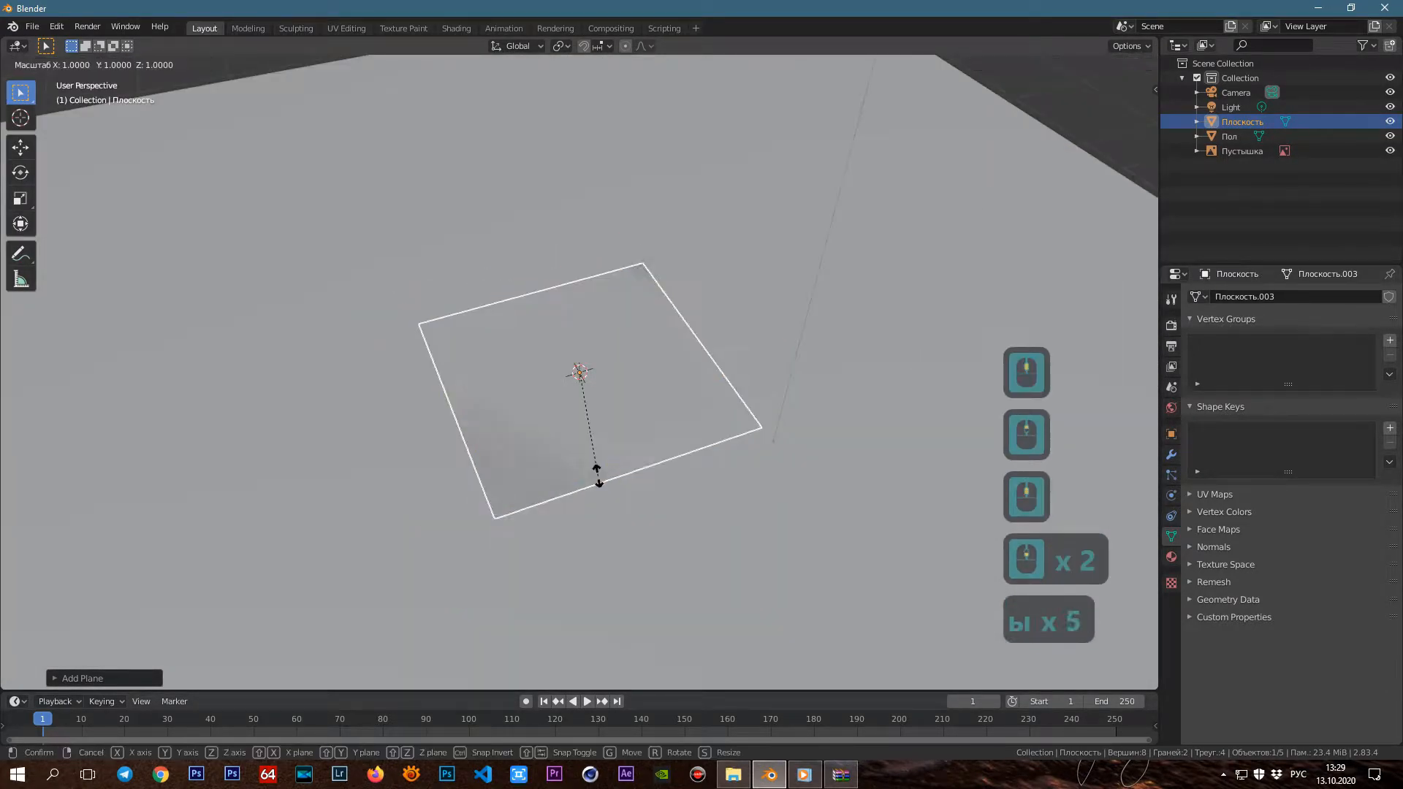
key("x")
key("Return")
Scale the card plane along the Y axis by about 1.07
scroll(523, 442, "down", 7)
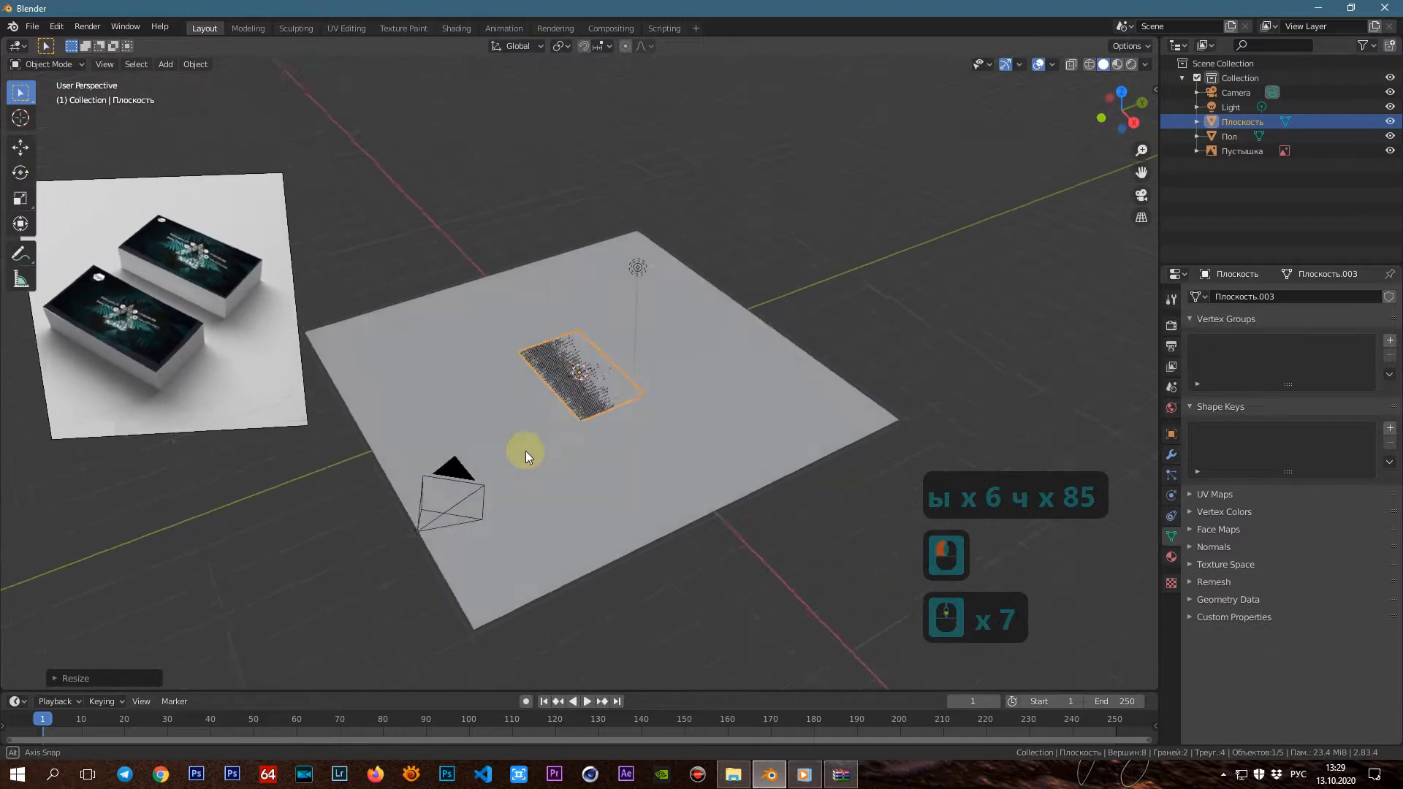
middle_click_drag(525, 450, 600, 393)
double_click(601, 393)
key("s")
key("y")
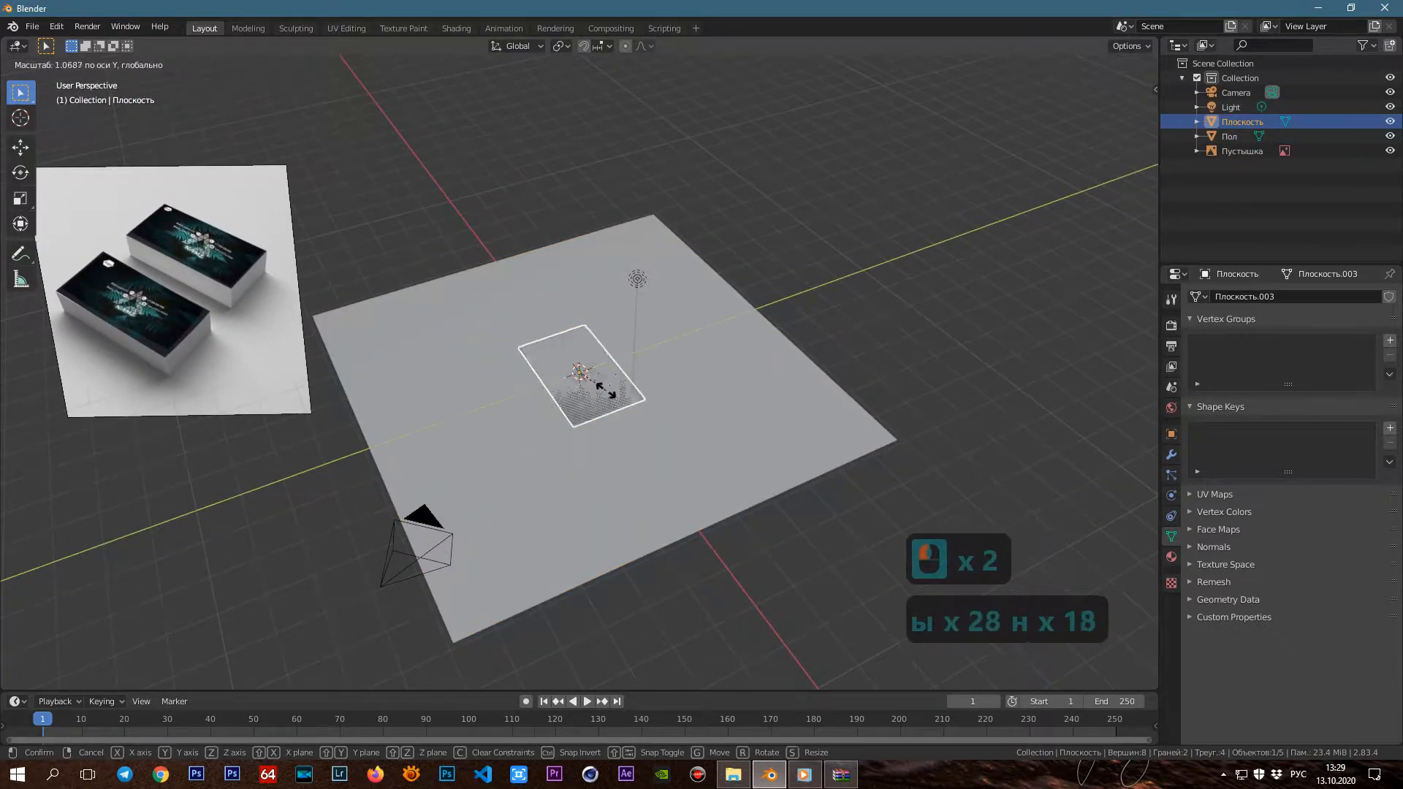
left_click(631, 409)
Raise the card plane about 0.02 m above the floor along the Z axis
scroll(648, 492, "up", 6)
middle_click_drag(631, 409, 731, 409)
key("g")
key("z")
left_click(673, 443)
Add an Array modifier to the card plane, using Constant Offset instead of Relative Offset
left_click(1172, 454)
left_click(1245, 304)
left_click(1115, 329)
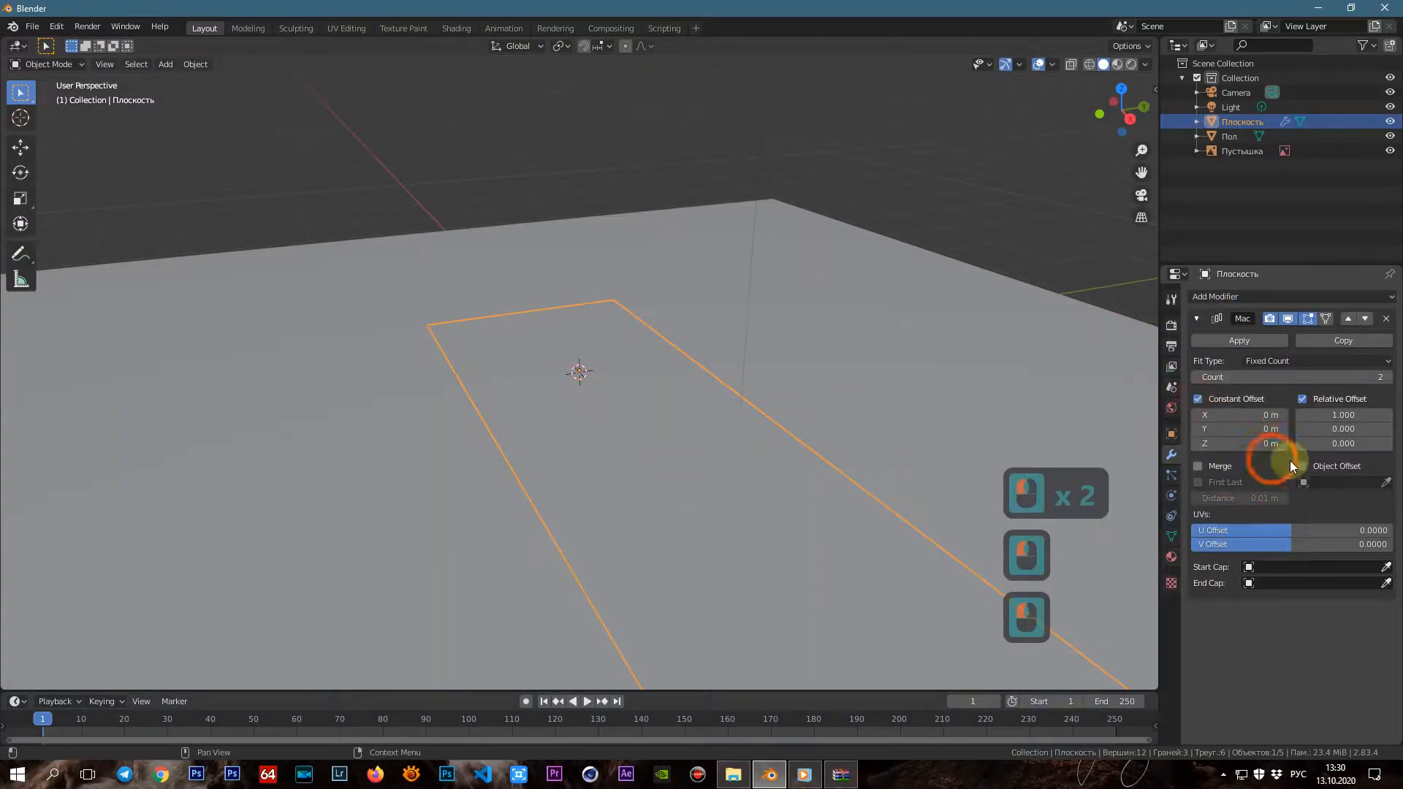
left_click(1302, 399)
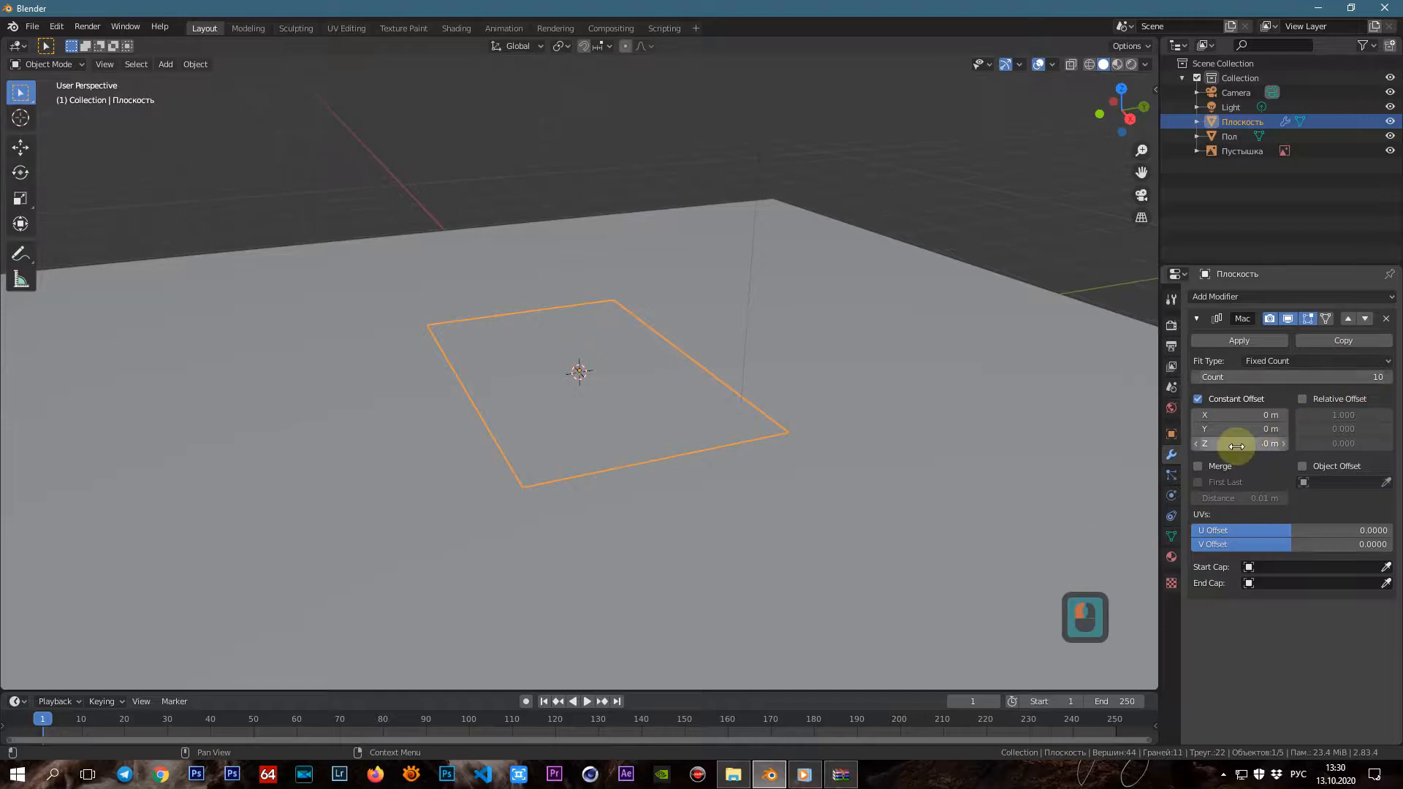
Set the array's count to 15 and constant Z offset to 0.04 m, and switch the viewport to Material Preview shading
left_click_drag(1311, 376, 1330, 376)
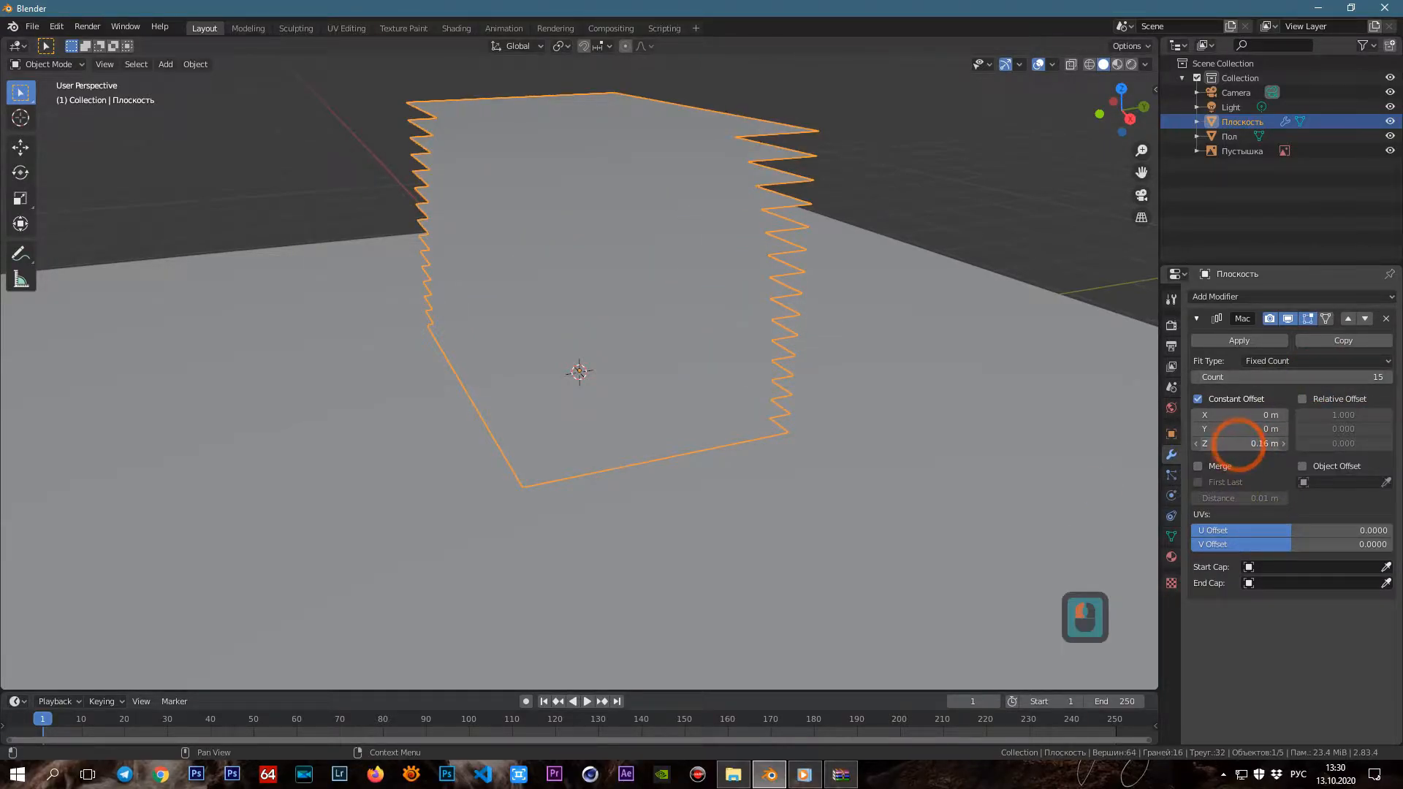
left_click_drag(1239, 443, 1224, 443)
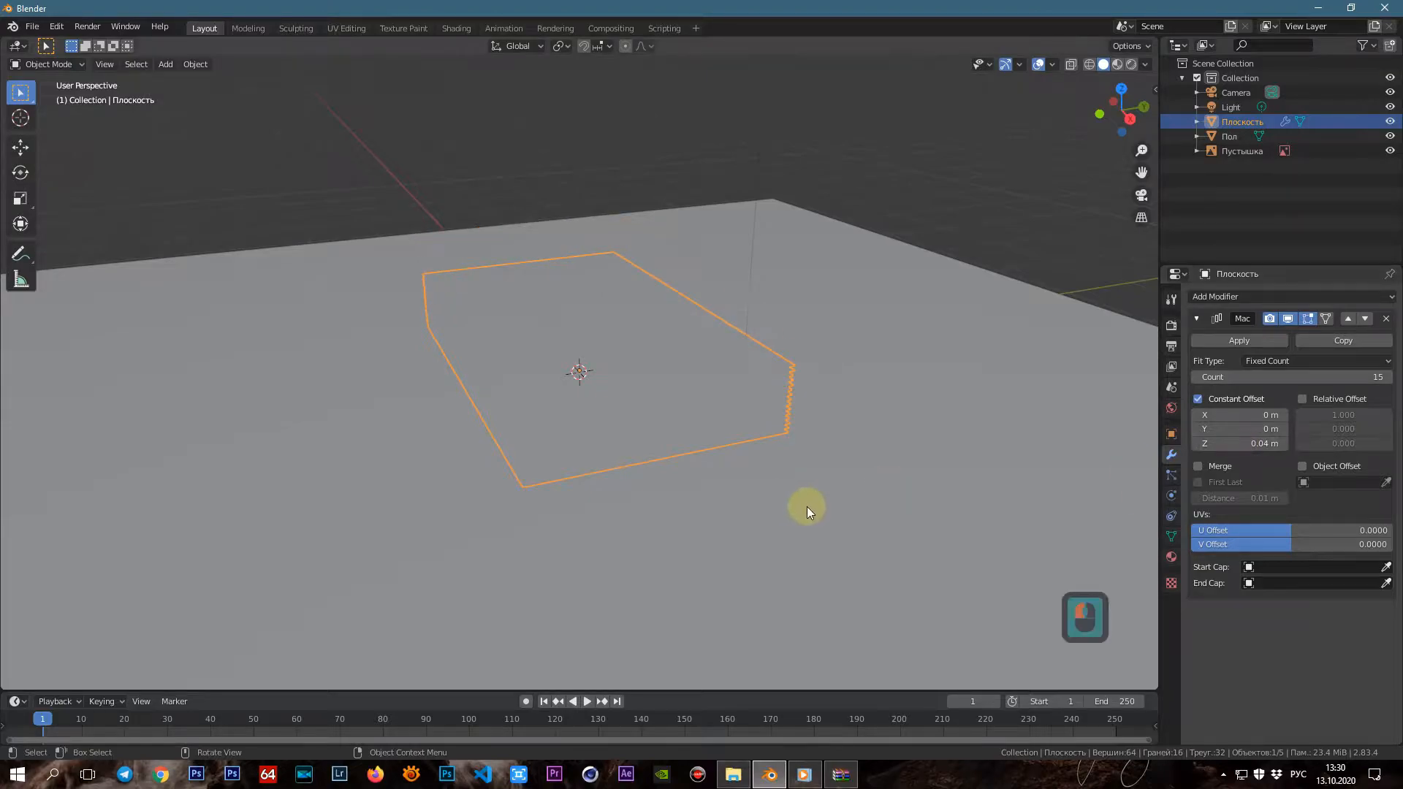
left_click_drag(1125, 110, 1112, 93)
mouse_move(966, 243)
middle_mouse_down()
mouse_move(875, 361)
mouse_move(844, 457)
middle_mouse_up()
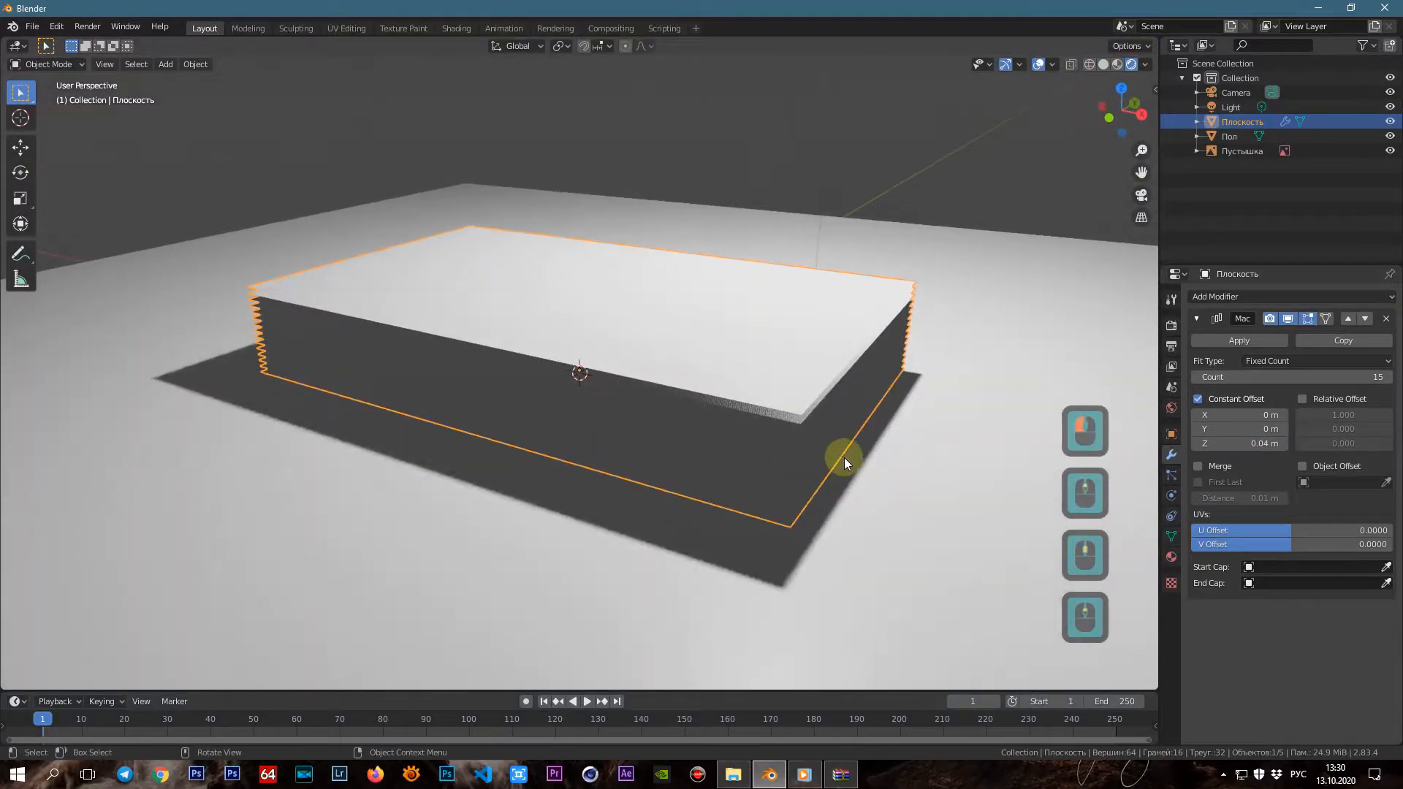
left_click(1117, 64)
mouse_move(1042, 178)
middle_mouse_down()
mouse_move(757, 484)
mouse_move(760, 449)
middle_mouse_up()
Try merging the array copies with distances of 0.007 m and 0.1 m
left_click(1197, 466)
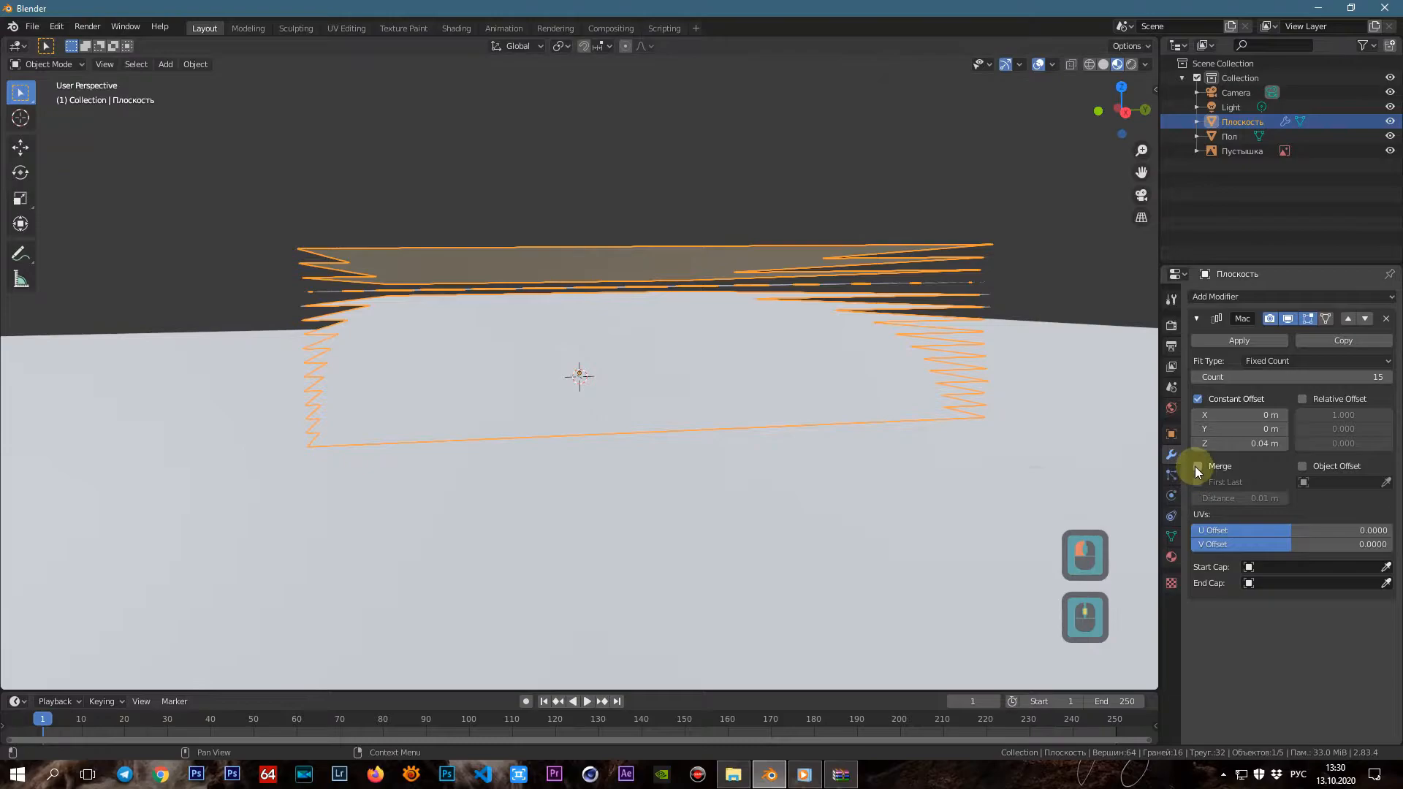
left_click(1253, 500)
left_click(1217, 498)
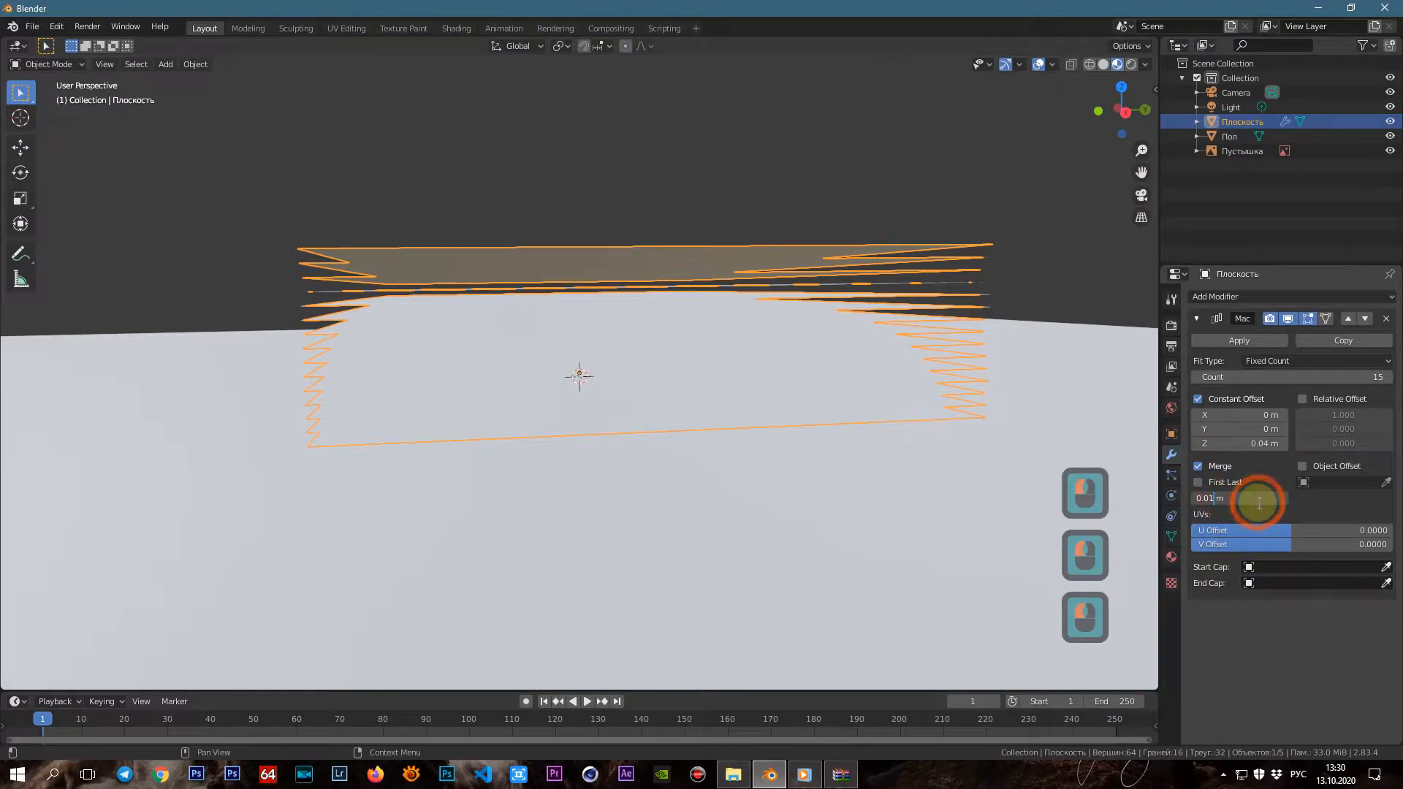
key("BackSpace")
type("07")
left_click(1294, 511)
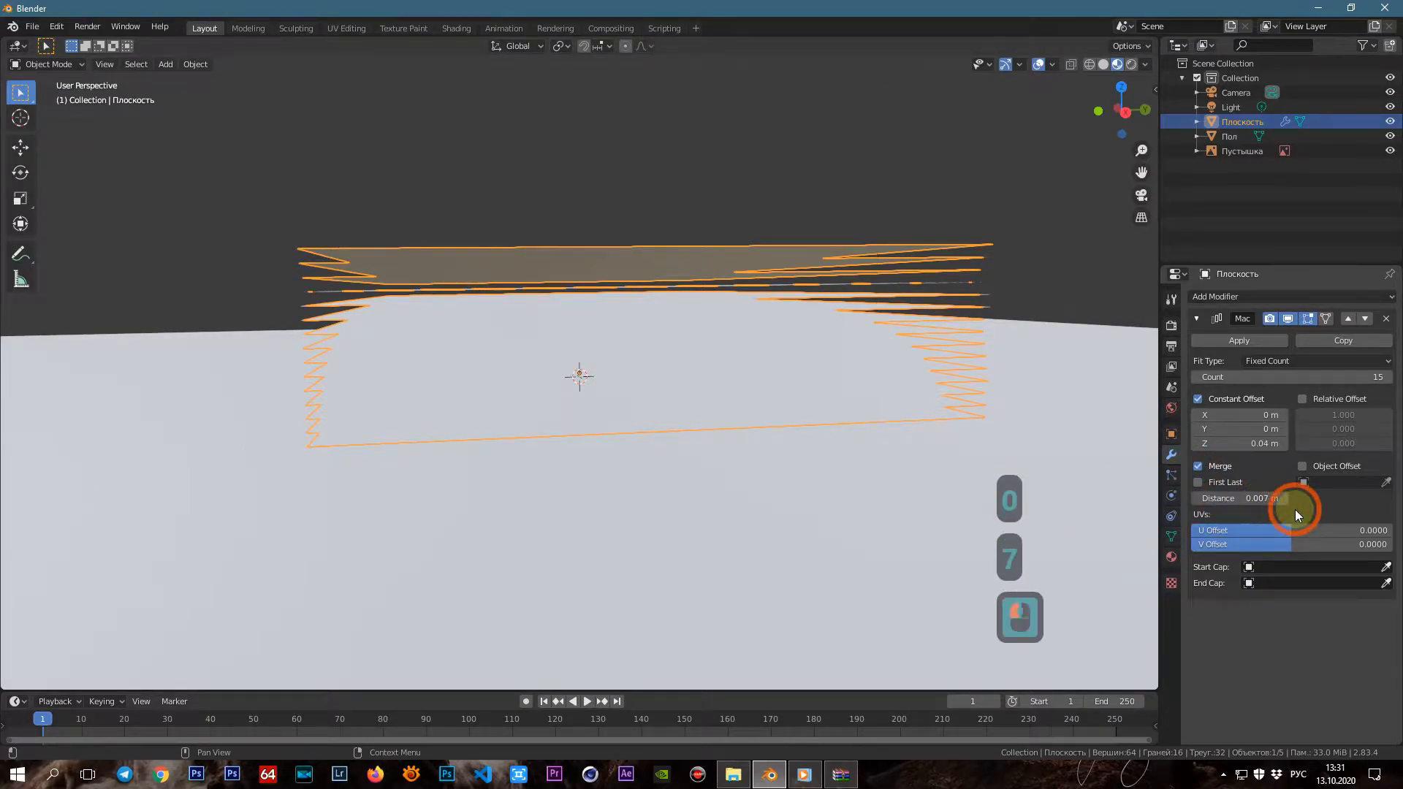
key("BackSpace")
key("BackSpace")
key("BackSpace")
type("1")
left_click(1334, 506)
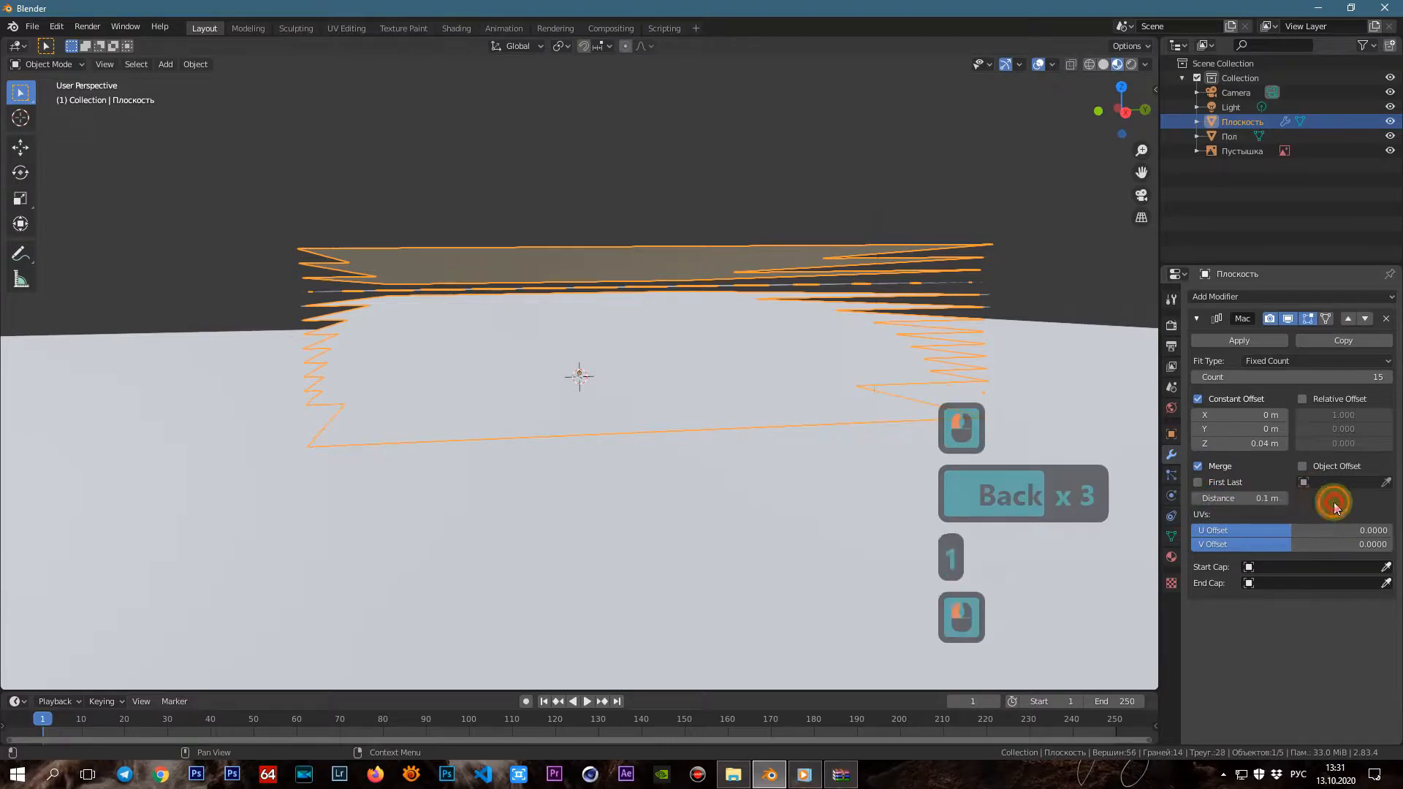
left_click(1251, 467)
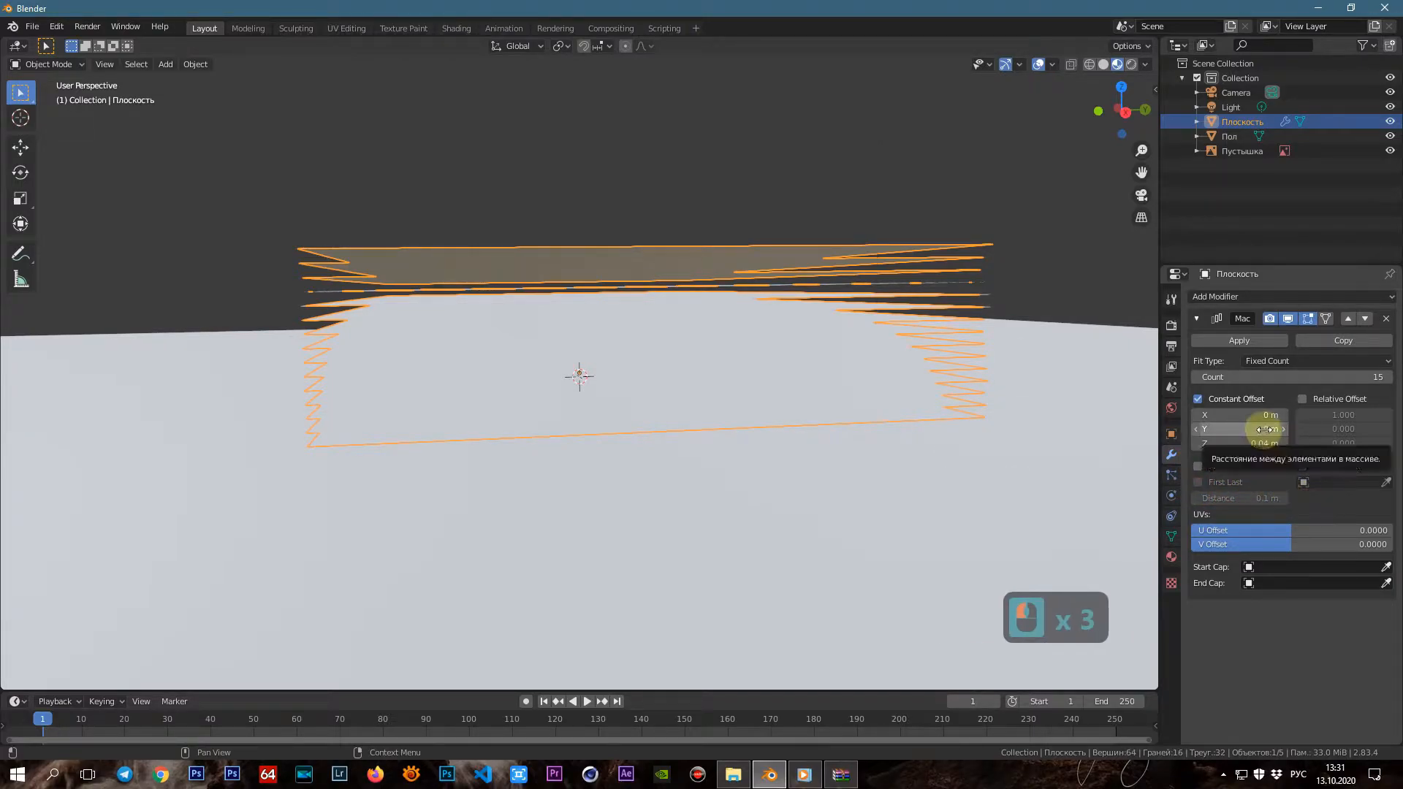
Try constant Z offsets of 0.03 m and 0.008 m for the card array
mouse_move(1264, 428)
left_mouse_down()
mouse_move(1286, 429)
mouse_move(1269, 429)
left_mouse_up()
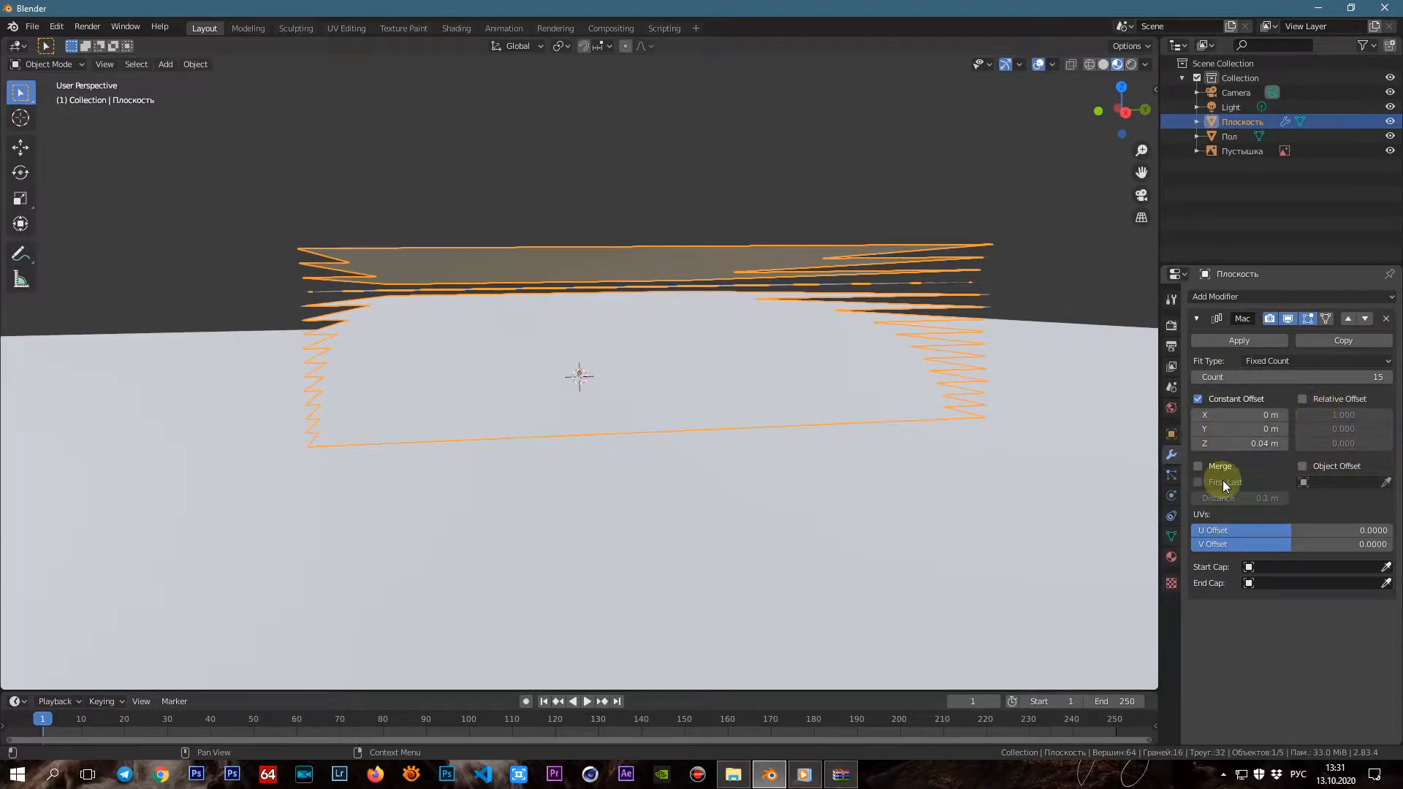
type("3")
left_click(1273, 462)
middle_click_drag(804, 468, 864, 472)
left_click(1221, 443)
key("BackSpace")
type("08")
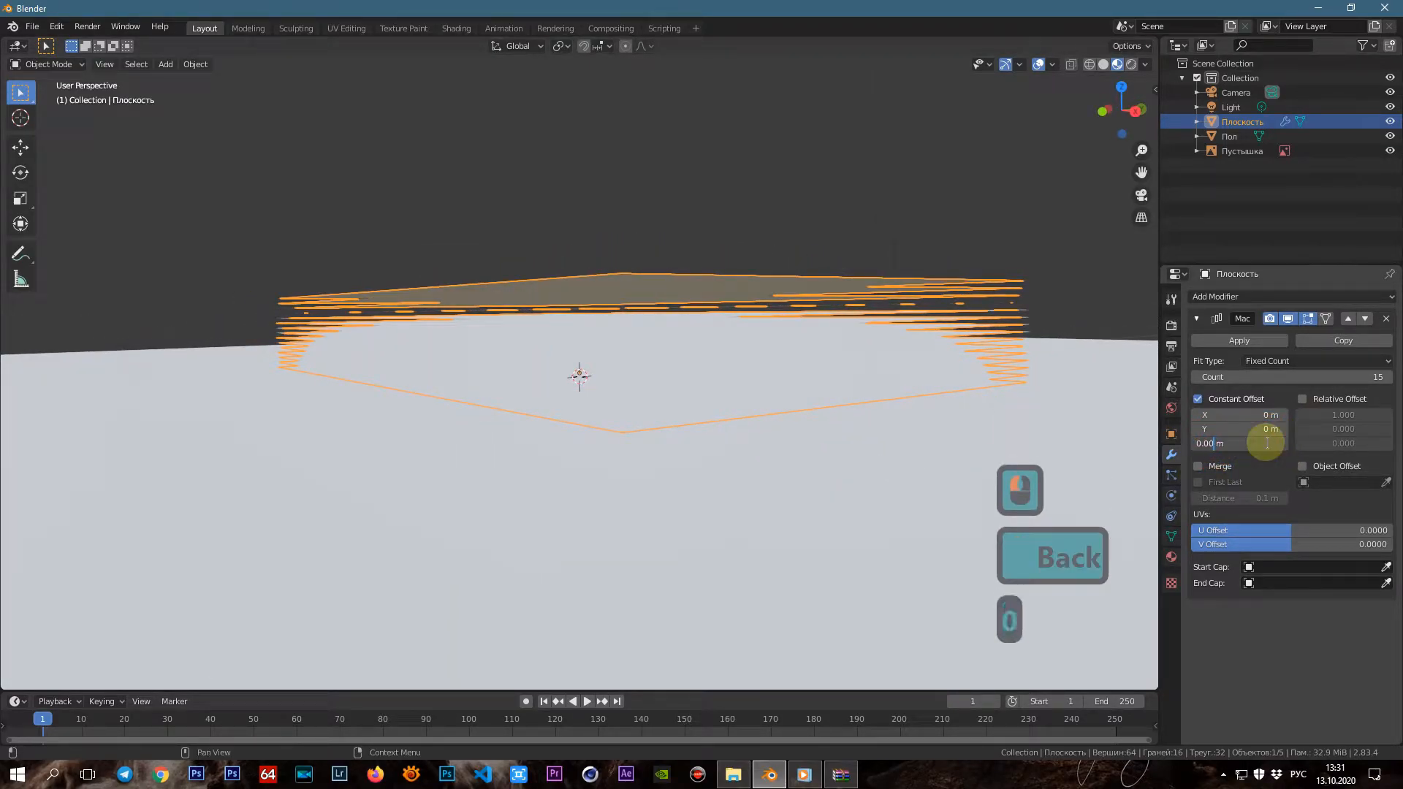
left_click(1133, 473)
Set the array's constant Z offset to 0.03 m
double_click(1249, 443)
key("BackSpace")
key("BackSpace")
type("3")
left_click(1132, 460)
Examine the card stack from several angles in Solid shading
middle_click_drag(780, 486, 814, 500)
left_click(1104, 65)
mouse_move(944, 391)
middle_mouse_down()
mouse_move(941, 434)
mouse_move(906, 390)
mouse_move(867, 398)
mouse_move(867, 483)
middle_mouse_up()
scroll(871, 442, "down", 4)
scroll(864, 475, "down", 1)
middle_click_drag(864, 447, 922, 381)
mouse_move(896, 456)
middle_mouse_down()
mouse_move(662, 464)
mouse_move(635, 448)
middle_mouse_up()
scroll(670, 458, "up", 1)
scroll(638, 447, "down", 1)
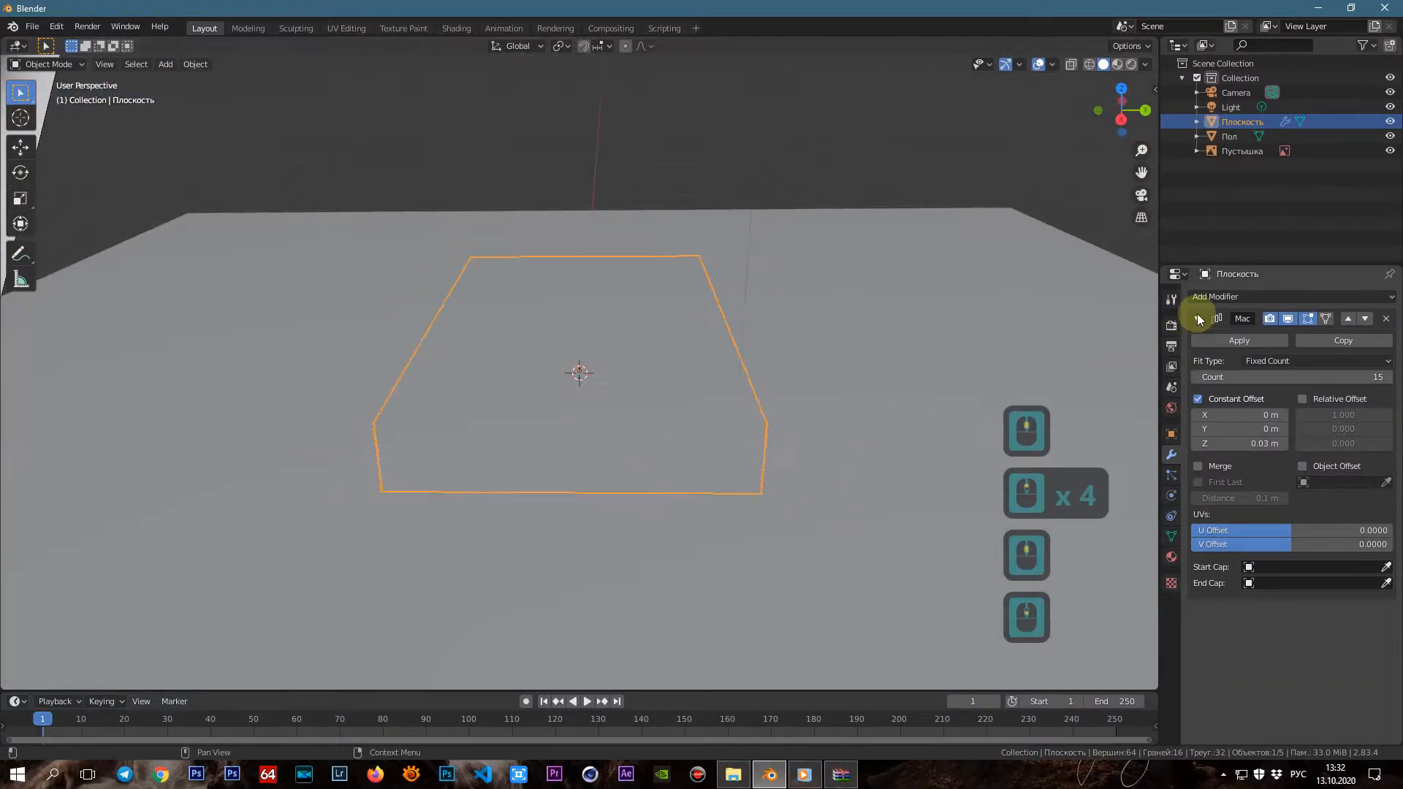
Switch the viewport to Rendered shading and add a Solidify modifier to the card stack
left_click(1132, 64)
mouse_move(814, 455)
middle_mouse_down()
mouse_move(931, 427)
mouse_move(1081, 365)
middle_mouse_up()
left_click(1213, 296)
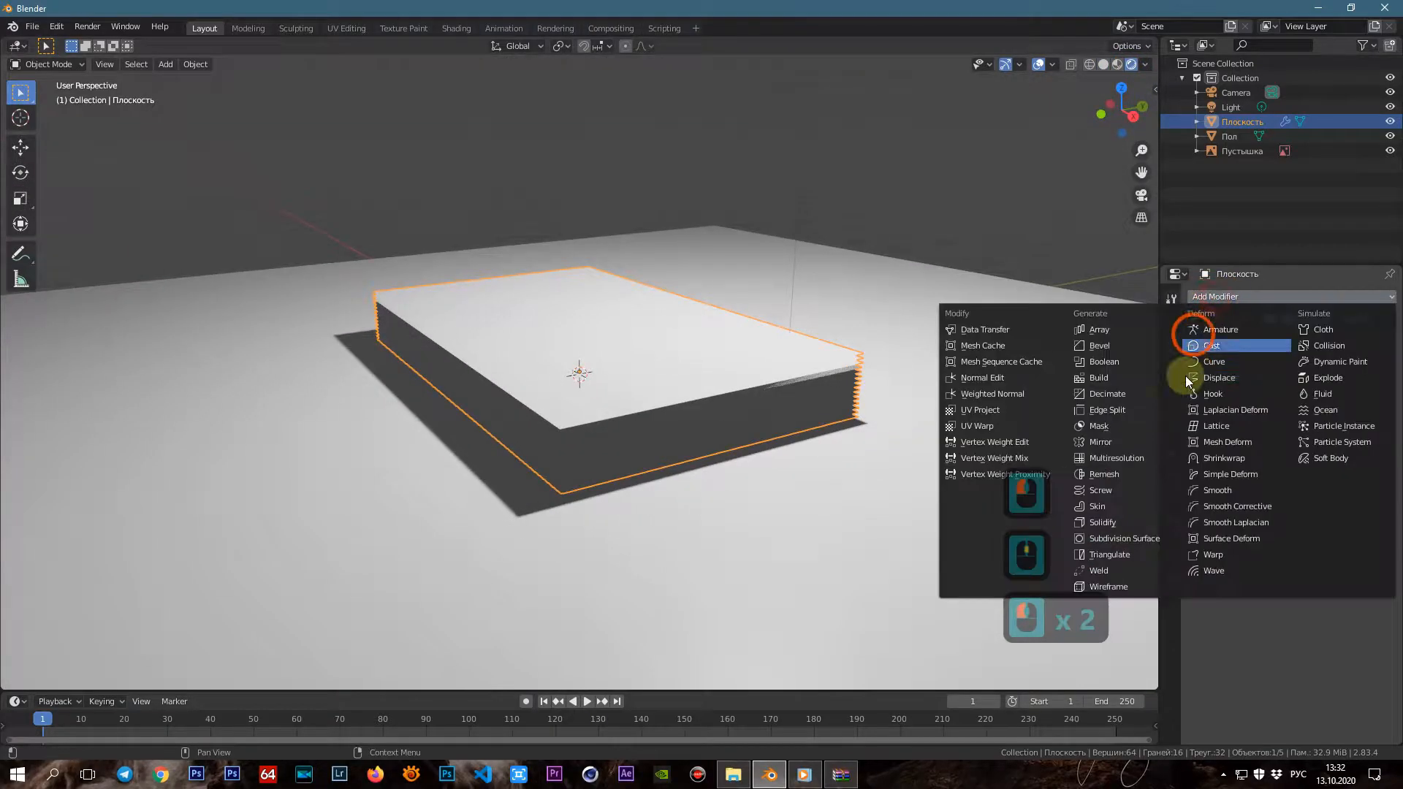
left_click(1102, 523)
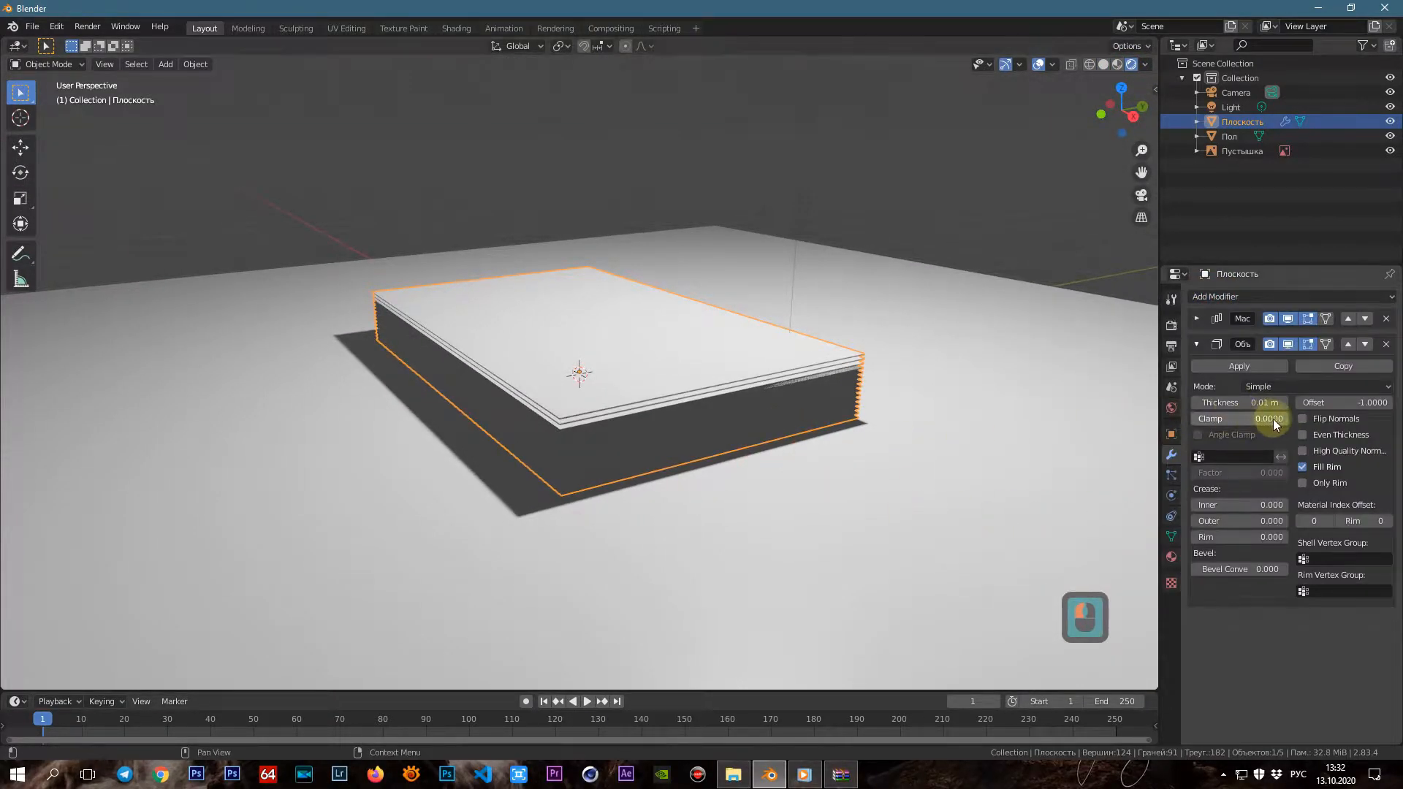
Try Solidify thicknesses of 0.02 m and 0.03 m while checking the gaps between cards at the stack's corner
middle_click_drag(895, 563, 745, 522)
scroll(720, 470, "up", 3)
scroll(550, 340, "up", 2)
middle_click_drag(720, 471, 769, 467)
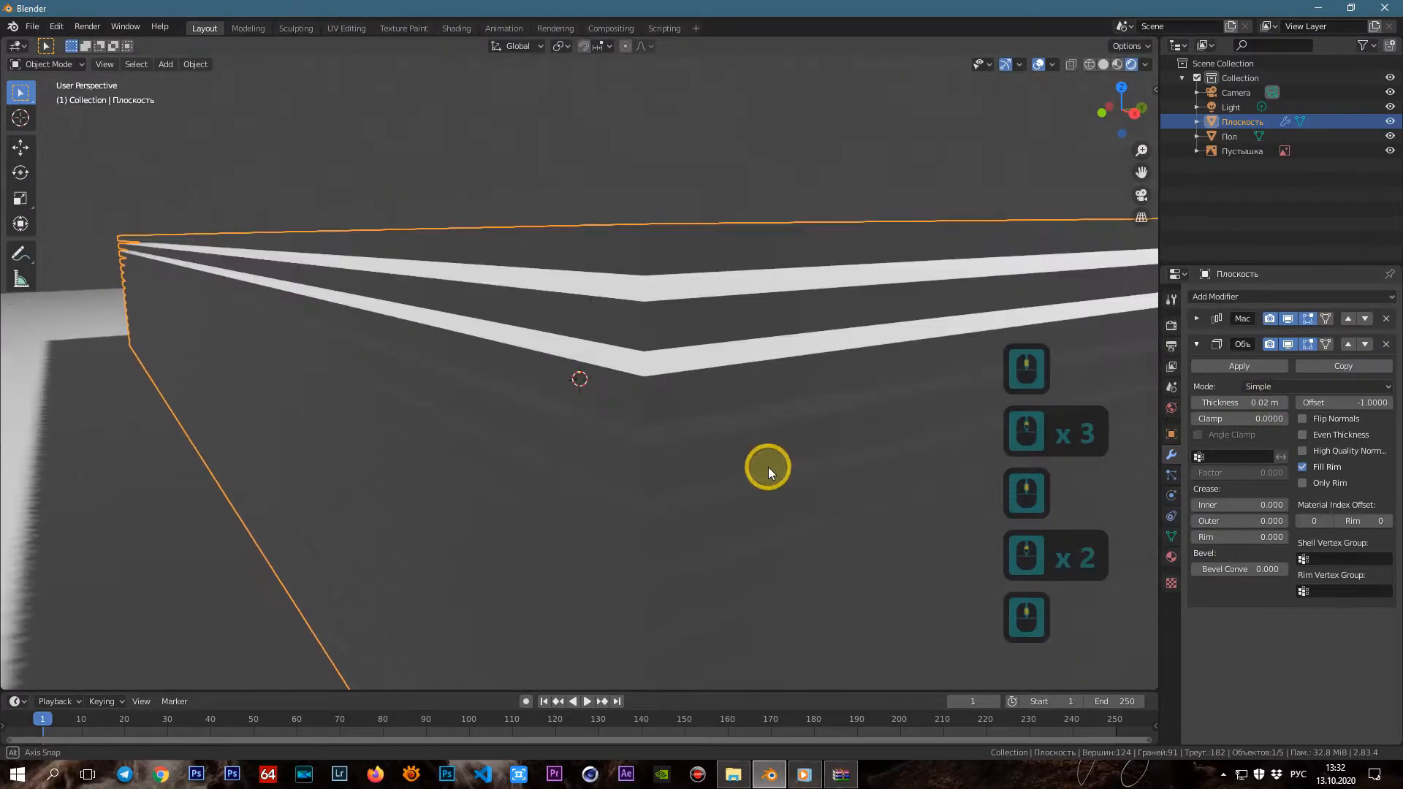
left_click(1213, 402)
key("BackSpace")
type("3")
left_click(1268, 506)
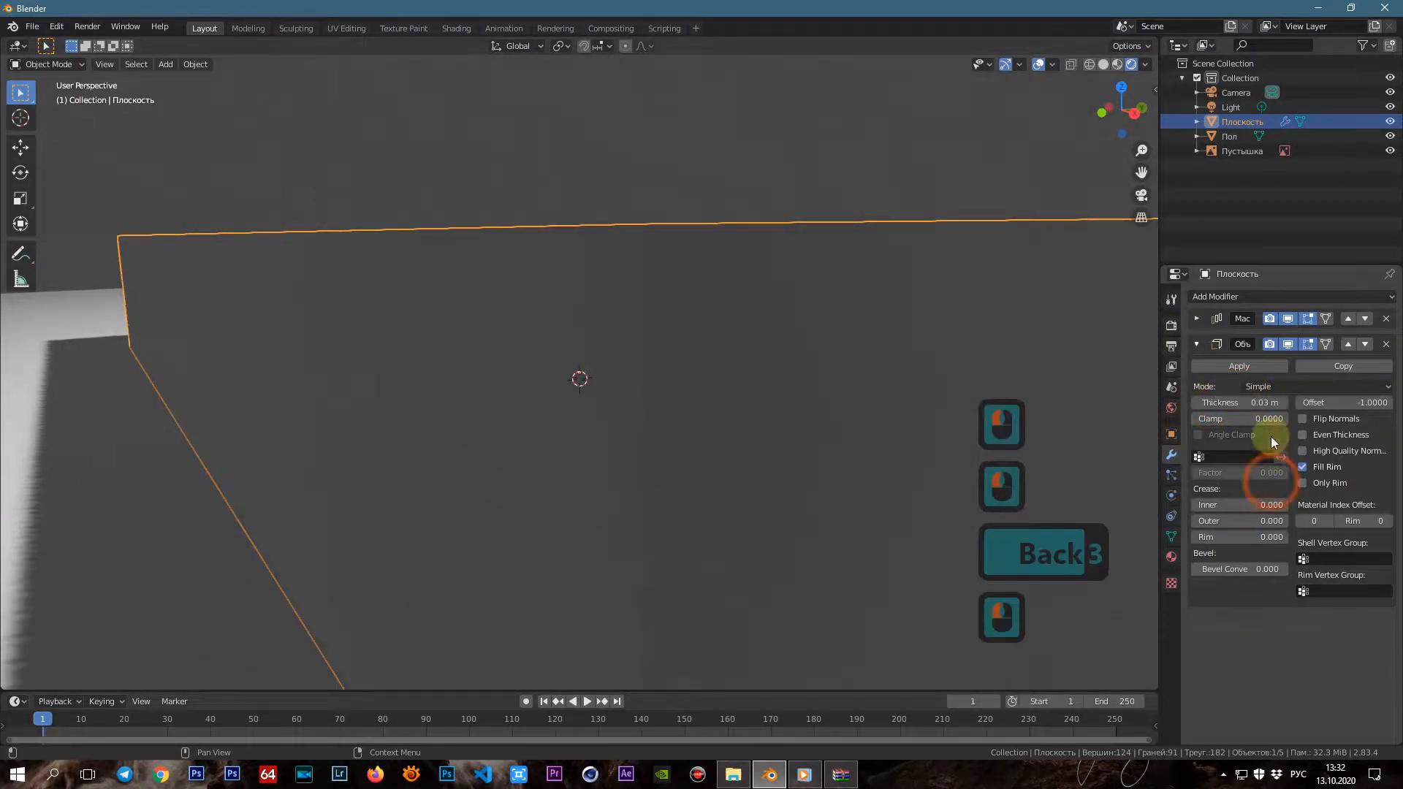
Try a constant Z offset of 0.05 m for the card array
left_click(1197, 319)
left_click_drag(1264, 444, 1273, 444)
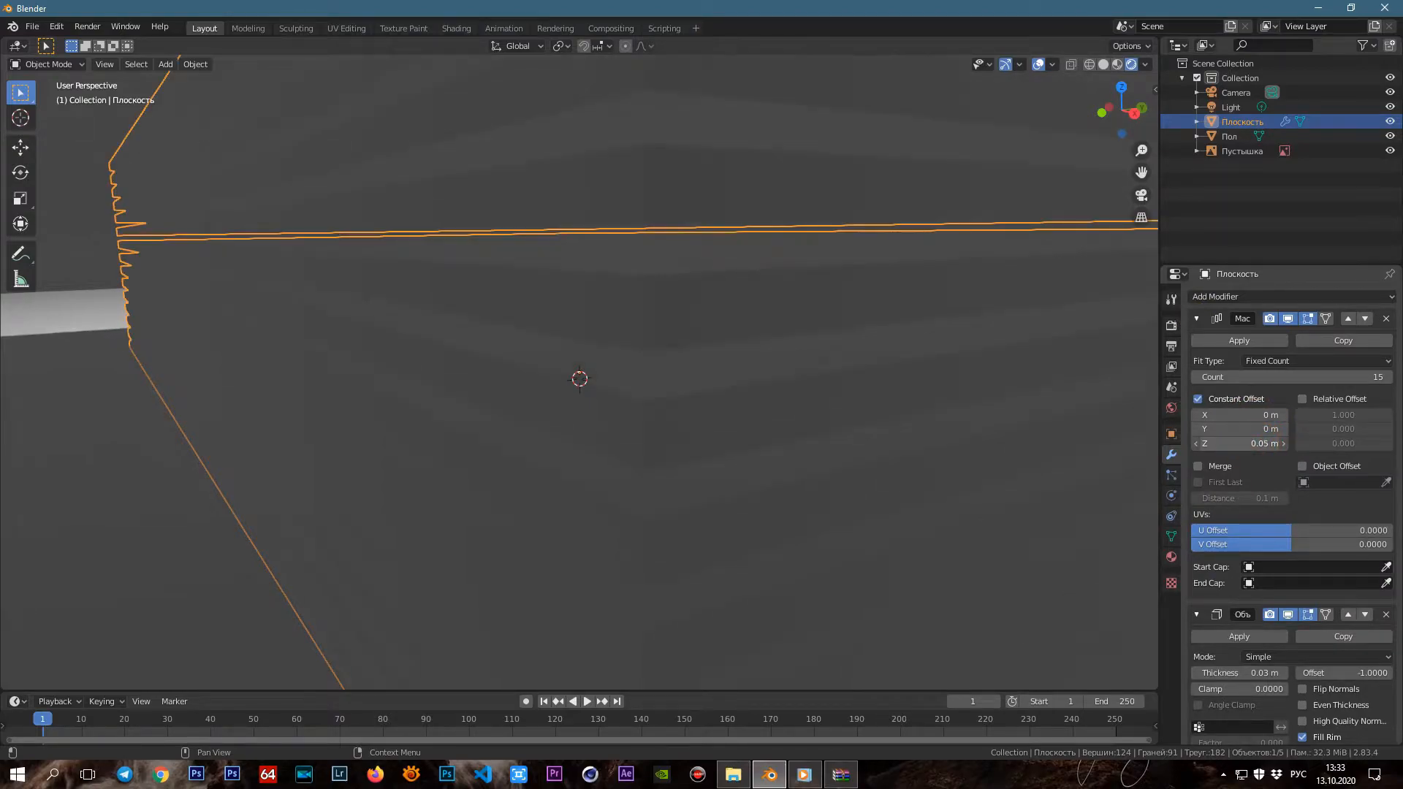
left_click(1221, 327)
middle_click_drag(1023, 409, 1042, 371)
Set the Solidify thickness of the card stack to 0.02 m
left_click(1228, 400)
key("BackSpace")
type("2")
middle_click_drag(658, 373, 753, 424)
scroll(805, 410, "down", 3)
scroll(832, 404, "down", 4)
middle_click_drag(782, 376, 862, 401)
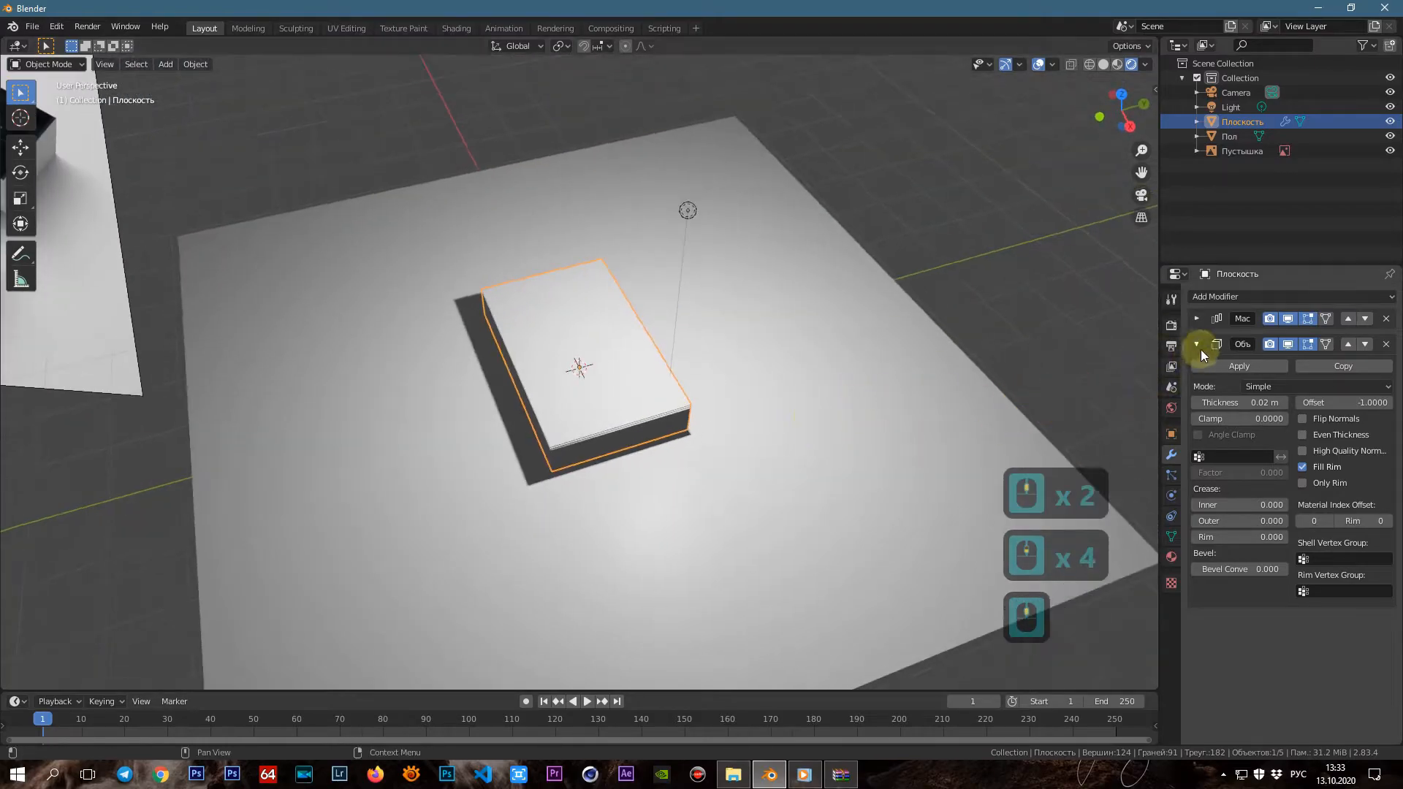
Duplicate the card stack and place the copy beside the original along the Y axis
left_click(1196, 344)
key("shift+d")
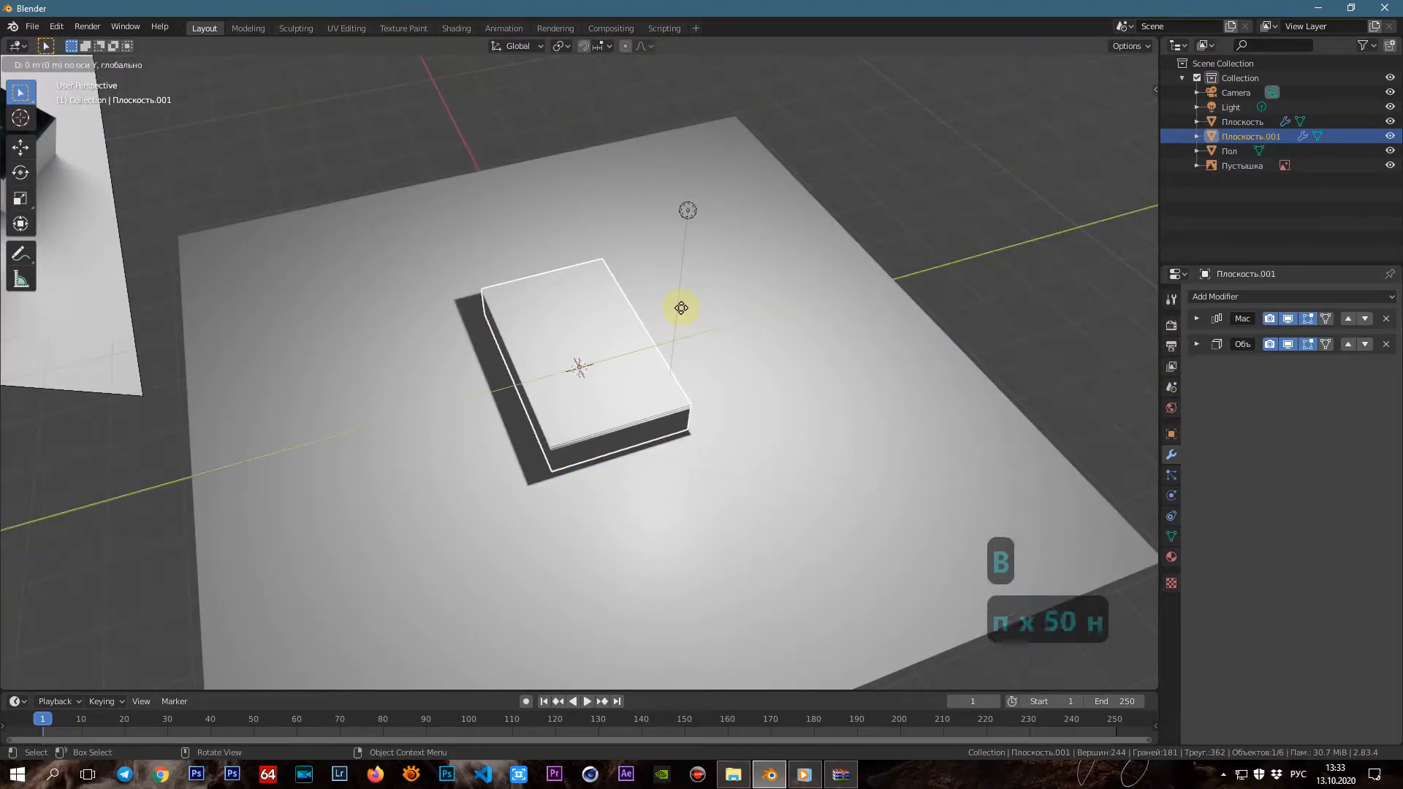
left_click(852, 292)
Move the original card stack along the X axis so the two stacks are staggered
left_click(577, 339)
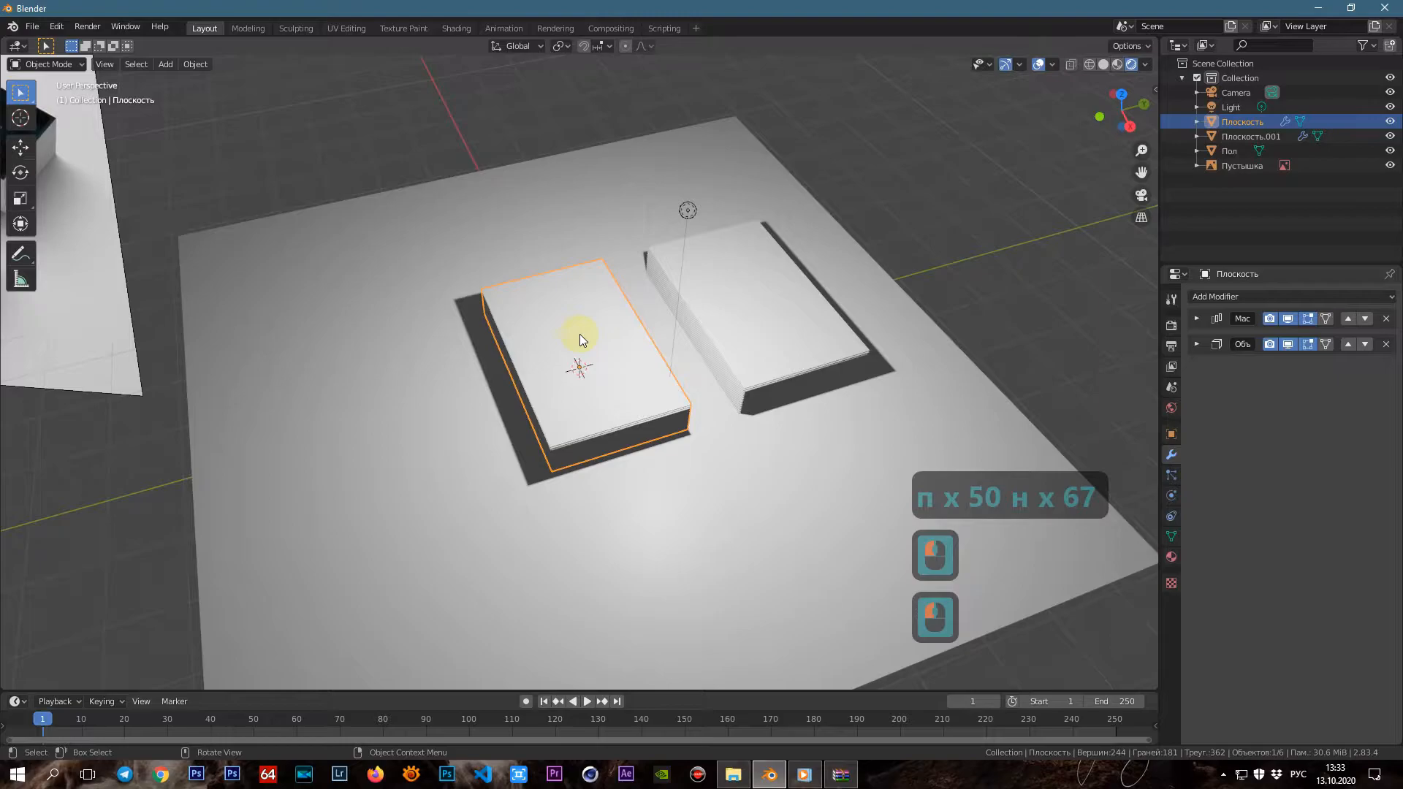
key("g")
key("x")
left_click(606, 396)
Scale up the floor plane so it extends far beyond both card stacks
left_click(763, 360)
middle_click_drag(776, 391, 836, 375)
scroll(836, 376, "down", 1)
key("Insert")
key("Insert")
left_click(590, 513)
key("s")
left_click(899, 30)
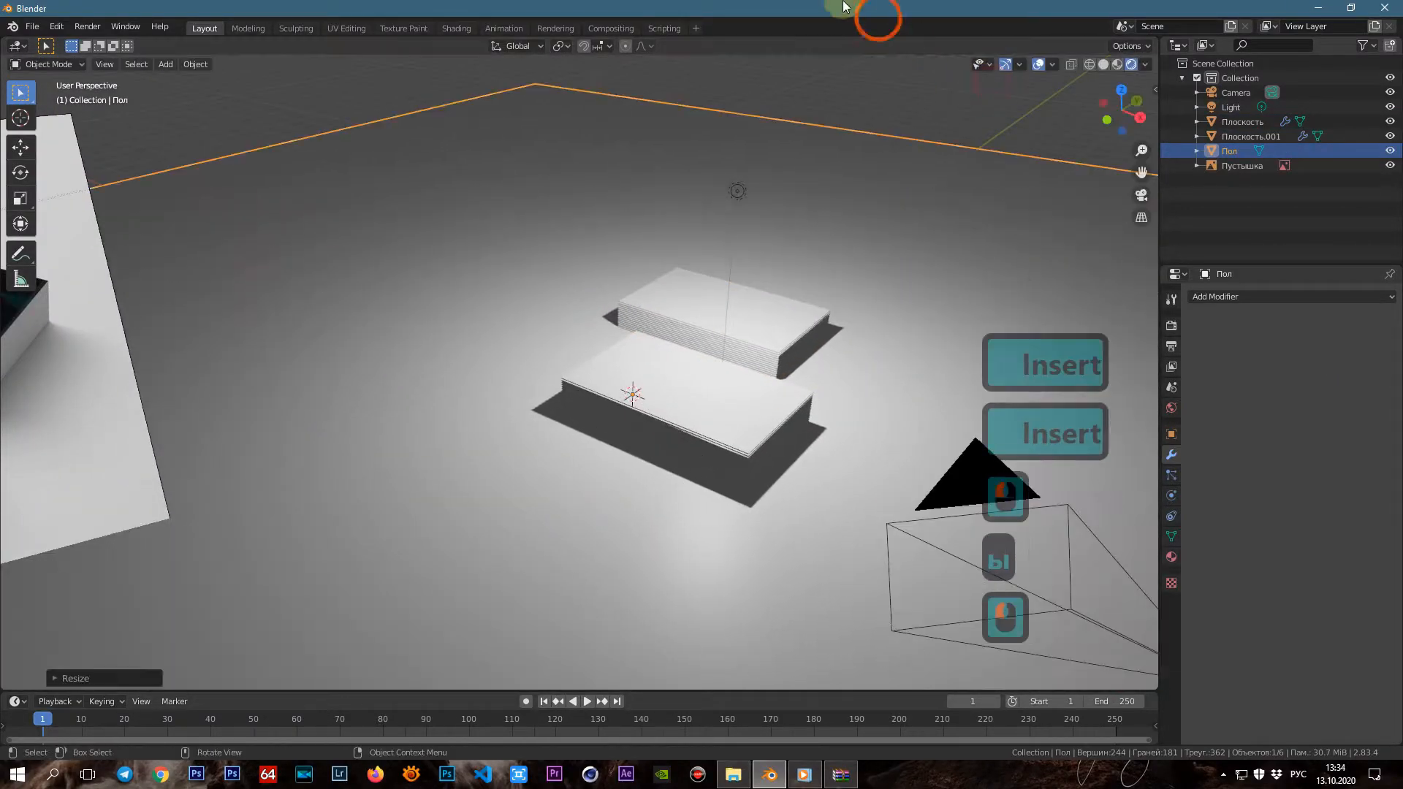
key("Insert")
Rotate the original card stack slightly about the Z axis
middle_click_drag(915, 292, 760, 358)
middle_click_drag(690, 406, 825, 460)
left_click(701, 381)
middle_click_drag(847, 335, 694, 350)
key("r")
key("z")
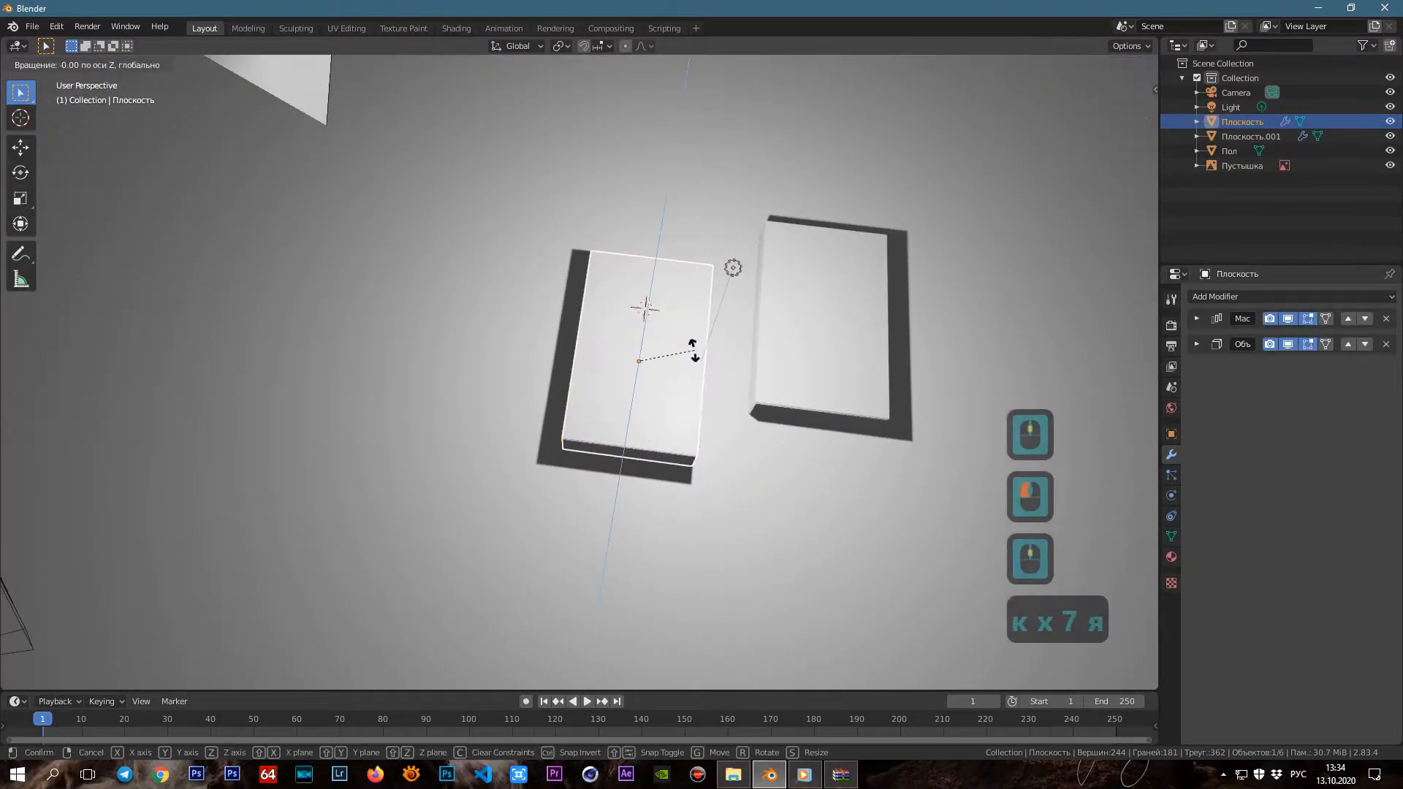
left_click(684, 343)
Rotate the duplicated card stack about the Z axis to roughly match the original stack's angle
left_click(808, 319)
key("r")
key("z")
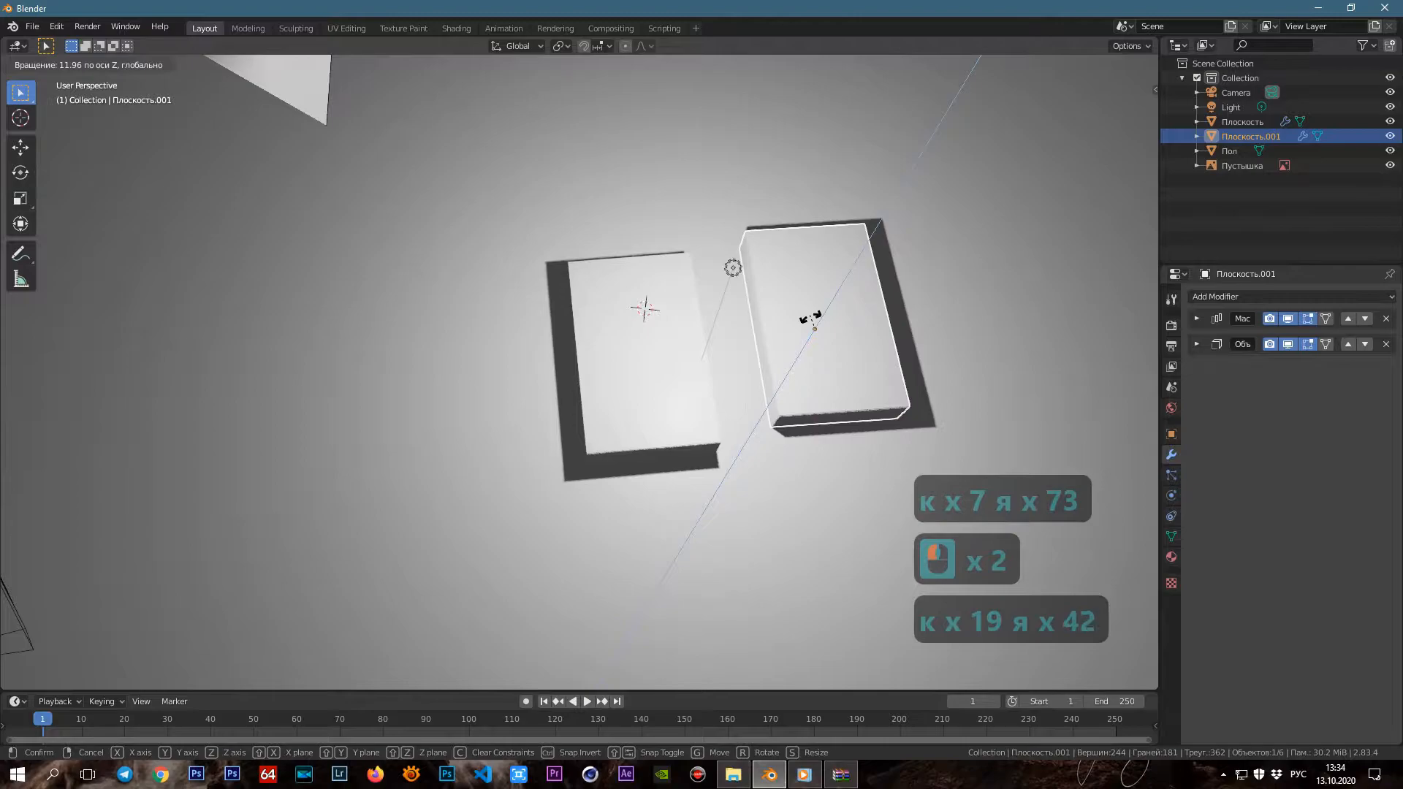
left_click(808, 314)
Shift the duplicated card stack along the X axis to match the staggered layout in the reference image
key("g")
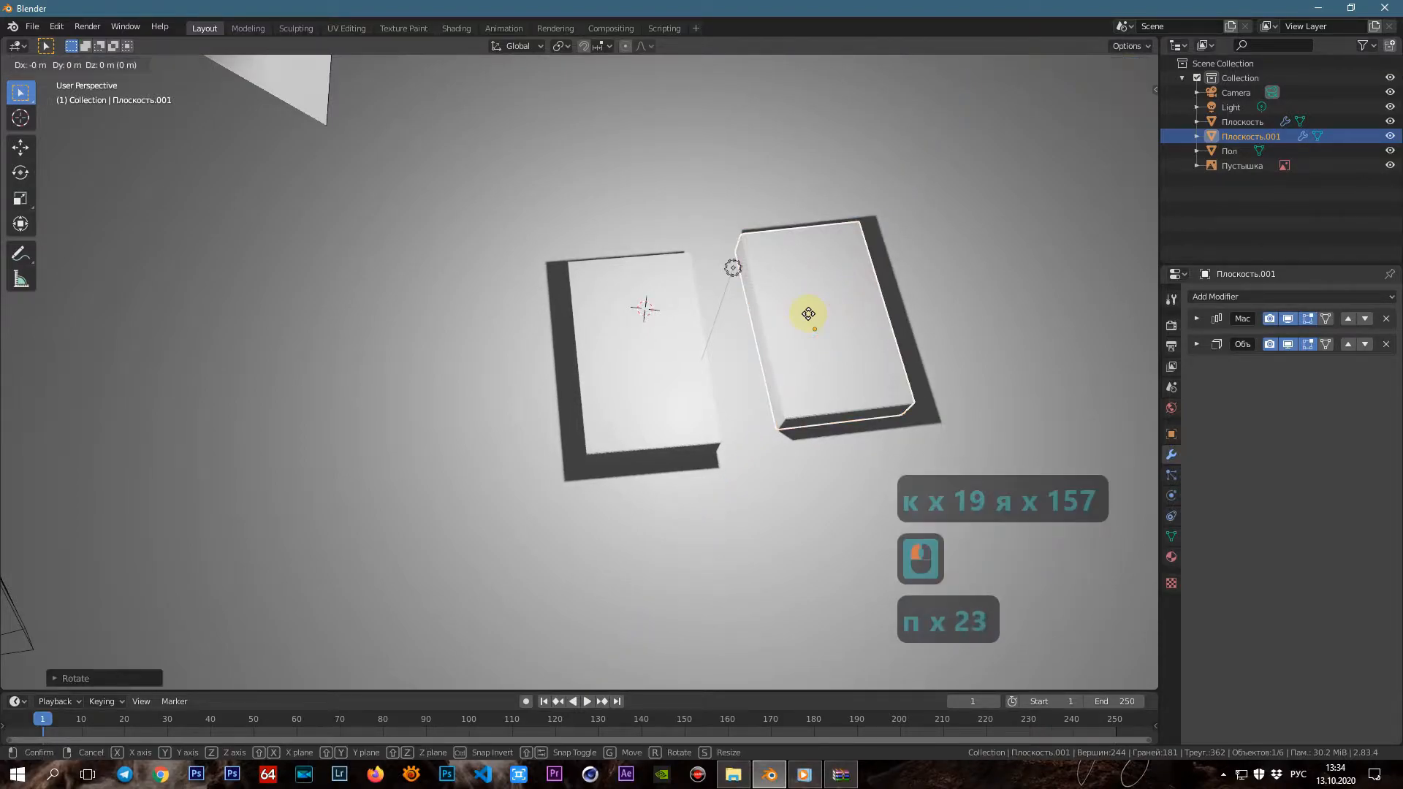
key("x")
left_click(713, 370)
scroll(711, 370, "down", 2)
middle_click_drag(711, 370, 763, 306)
mouse_move(668, 241)
middle_mouse_down()
mouse_move(727, 247)
mouse_move(695, 233)
middle_mouse_up()
key("g")
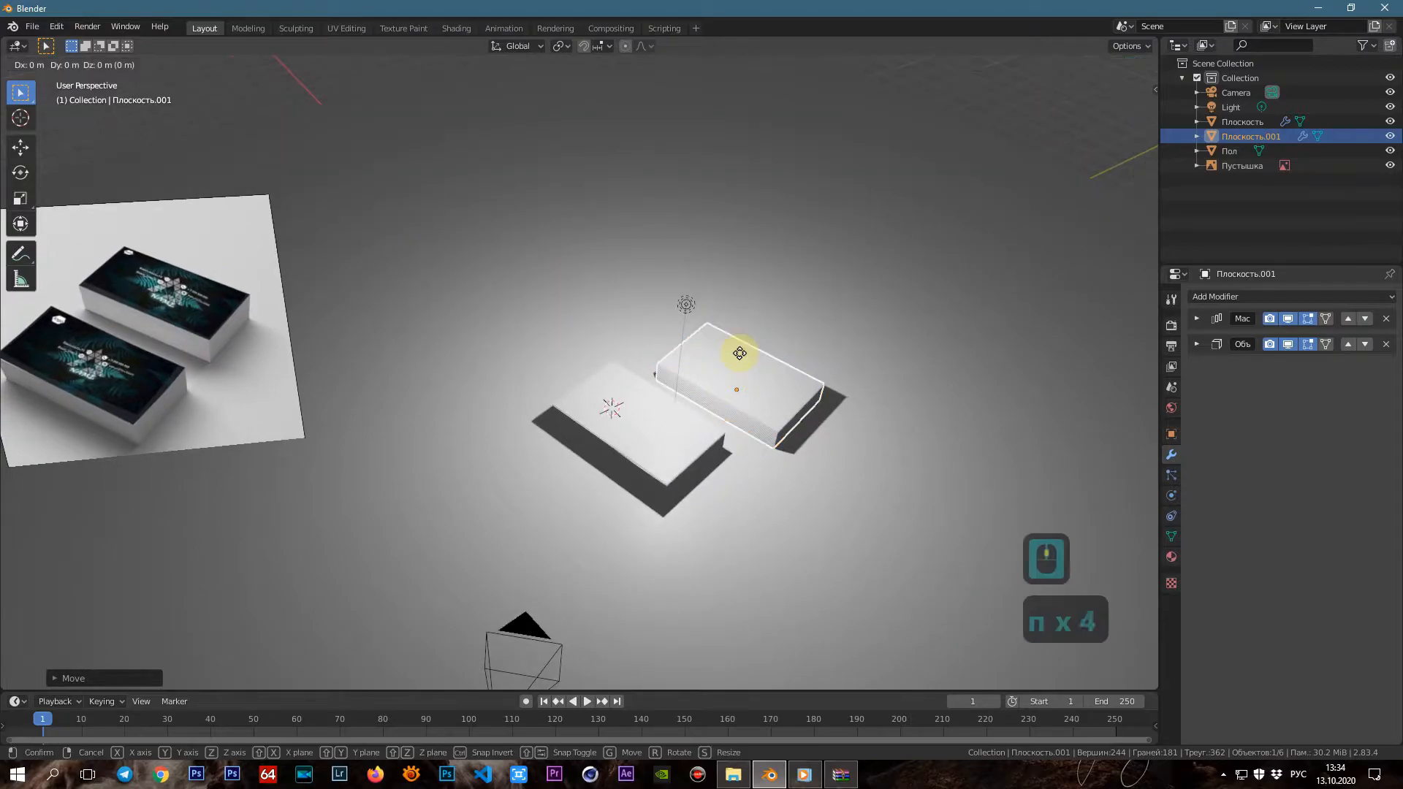
key("x")
left_click(799, 411)
Rotate the duplicated card stack further about the Z axis to about 14.9°
middle_click_drag(800, 410, 682, 475)
key("r")
key("z")
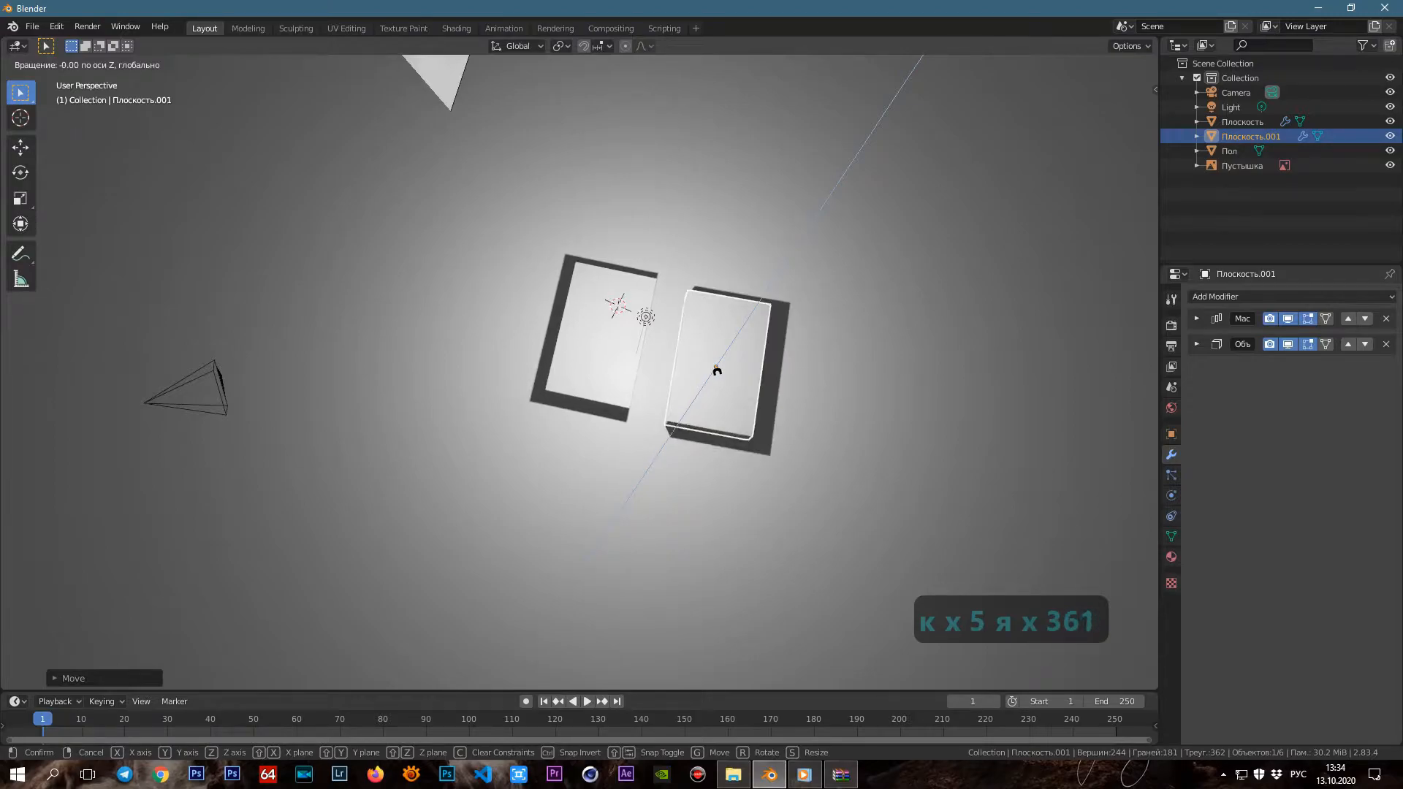
left_click(830, 404)
middle_click_drag(830, 405, 822, 342)
scroll(678, 393, "up", 4)
scroll(823, 342, "up", 1)
Rotate the duplicated card stack back slightly about the Z axis, to about 13°
left_click(1172, 433)
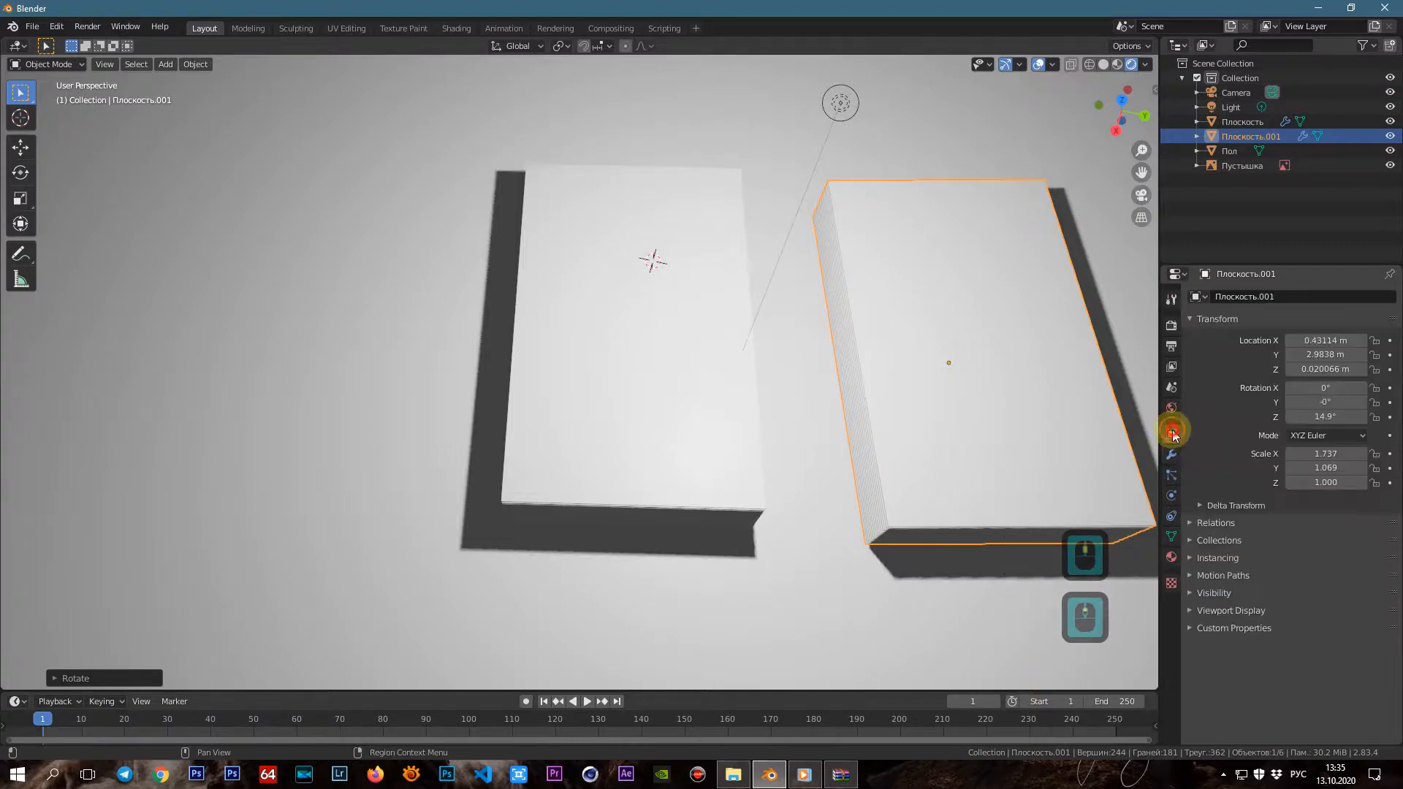
key("r")
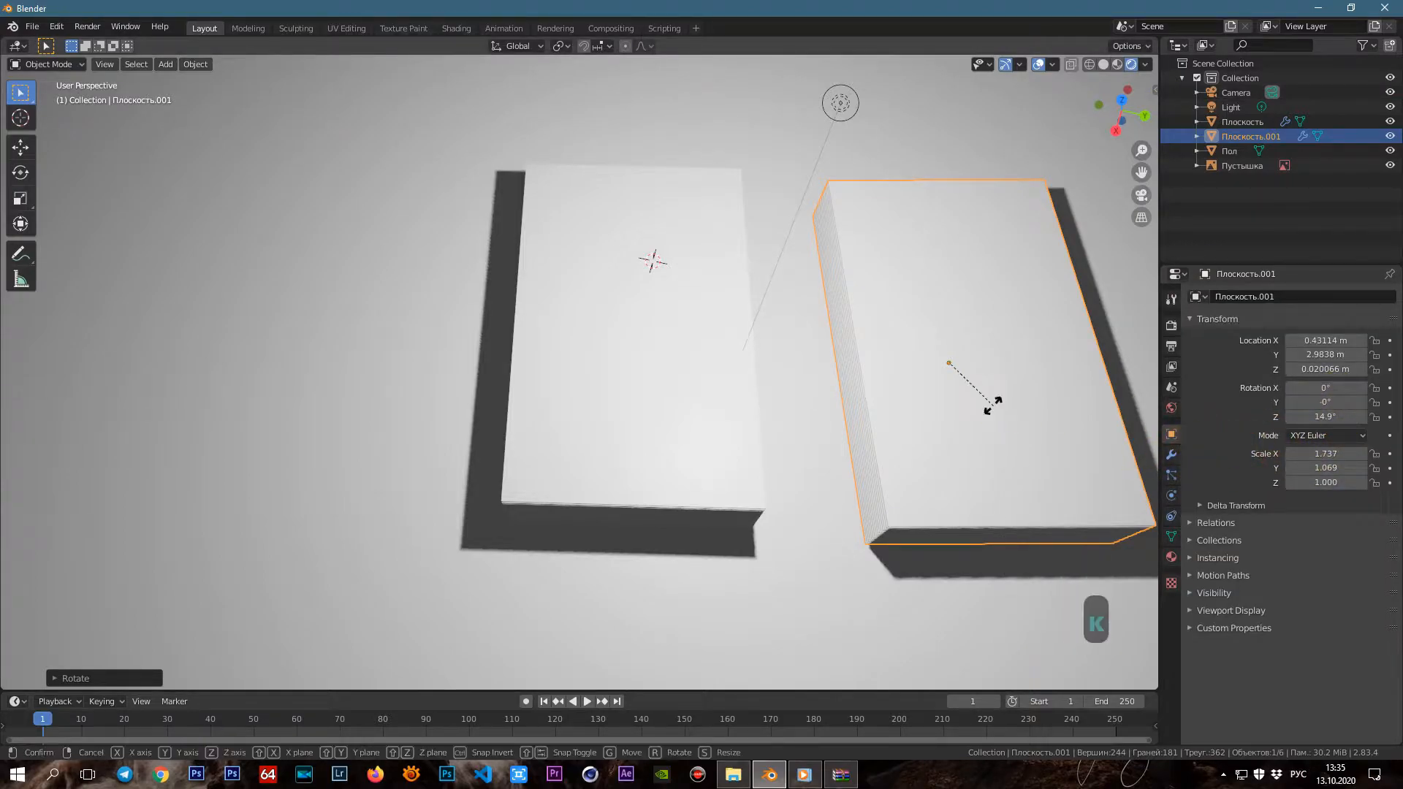
key("z")
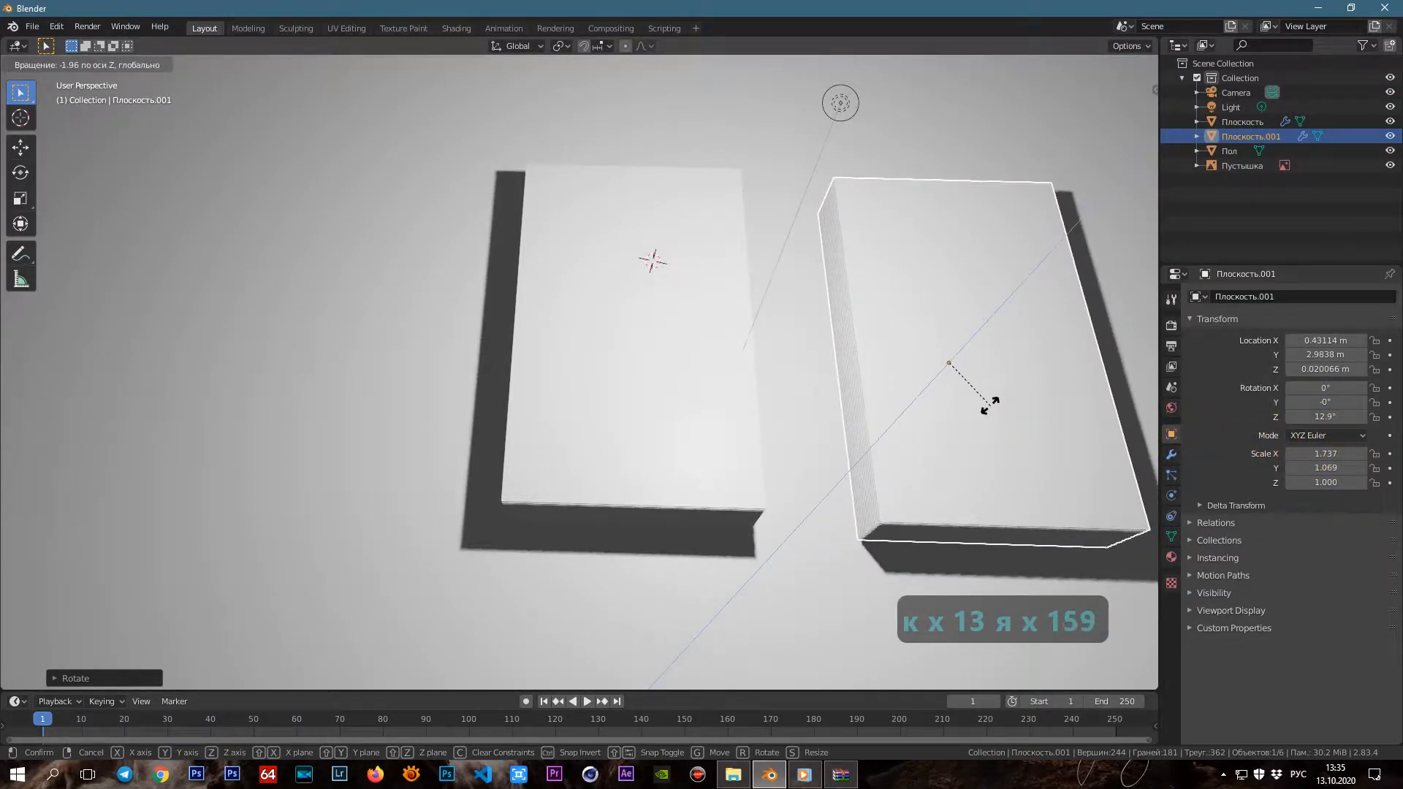
left_click(990, 405)
key("r")
middle_click_drag(989, 406, 1027, 366)
key("z")
left_click(908, 440)
Examine the placement of both card stacks from several angles and compare it with the reference image
scroll(994, 376, "down", 3)
middle_click_drag(914, 402, 826, 366)
scroll(804, 369, "down", 3)
left_click(322, 443)
key("KP_Decimal")
mouse_move(833, 467)
middle_mouse_down()
mouse_move(795, 472)
mouse_move(830, 468)
mouse_move(829, 526)
mouse_move(844, 460)
middle_mouse_up()
left_click(918, 344)
key("KP_Decimal")
scroll(829, 528, "down", 3)
key("KP_0")
key("KP_0")
middle_click_drag(567, 467, 520, 504)
scroll(742, 514, "down", 3)
middle_click_drag(734, 563, 666, 527)
scroll(743, 513, "down", 2)
scroll(722, 406, "up", 5)
middle_click_drag(722, 407, 716, 390)
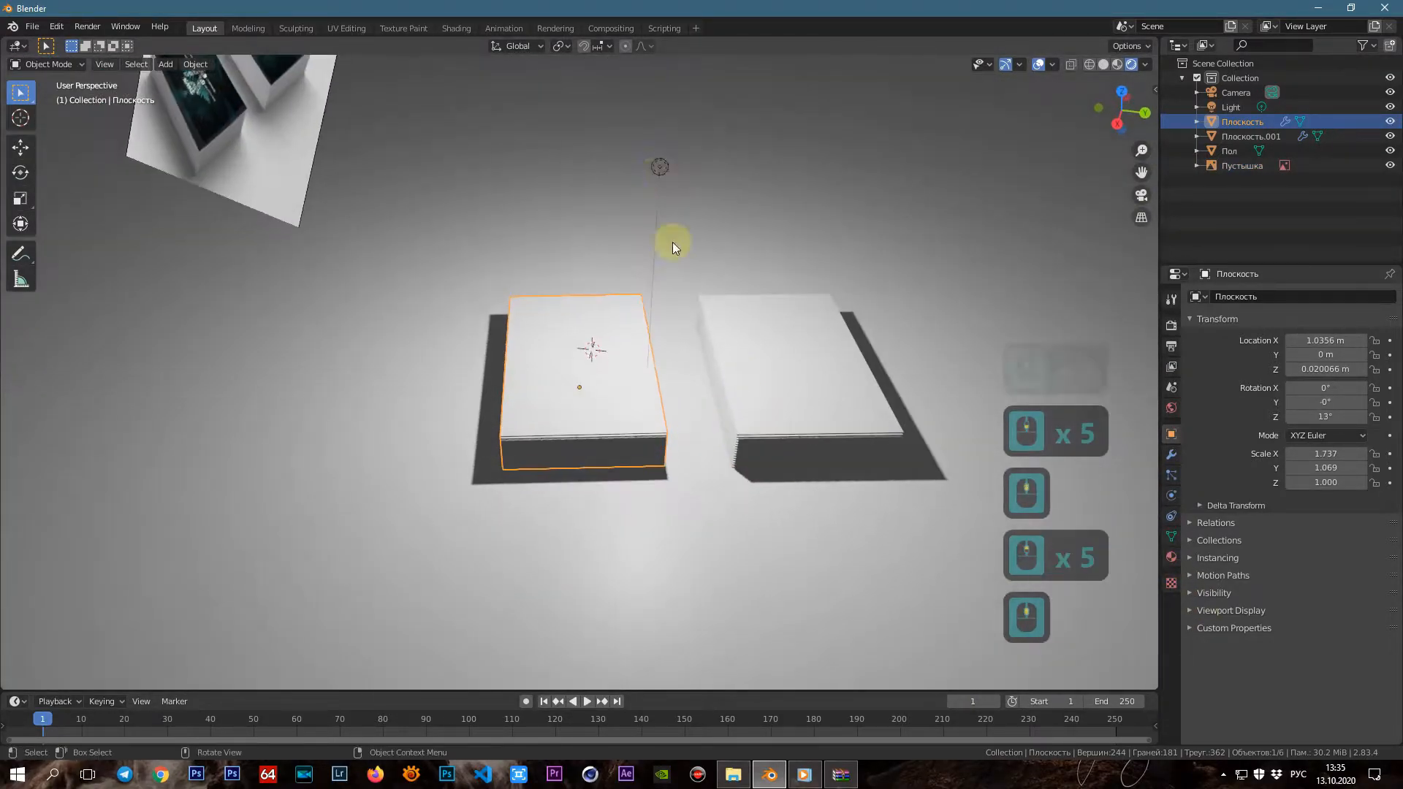
Raise the existing point light above the card stacks along the Z axis to about 4.39 m
left_click(660, 168)
key("g")
key("z")
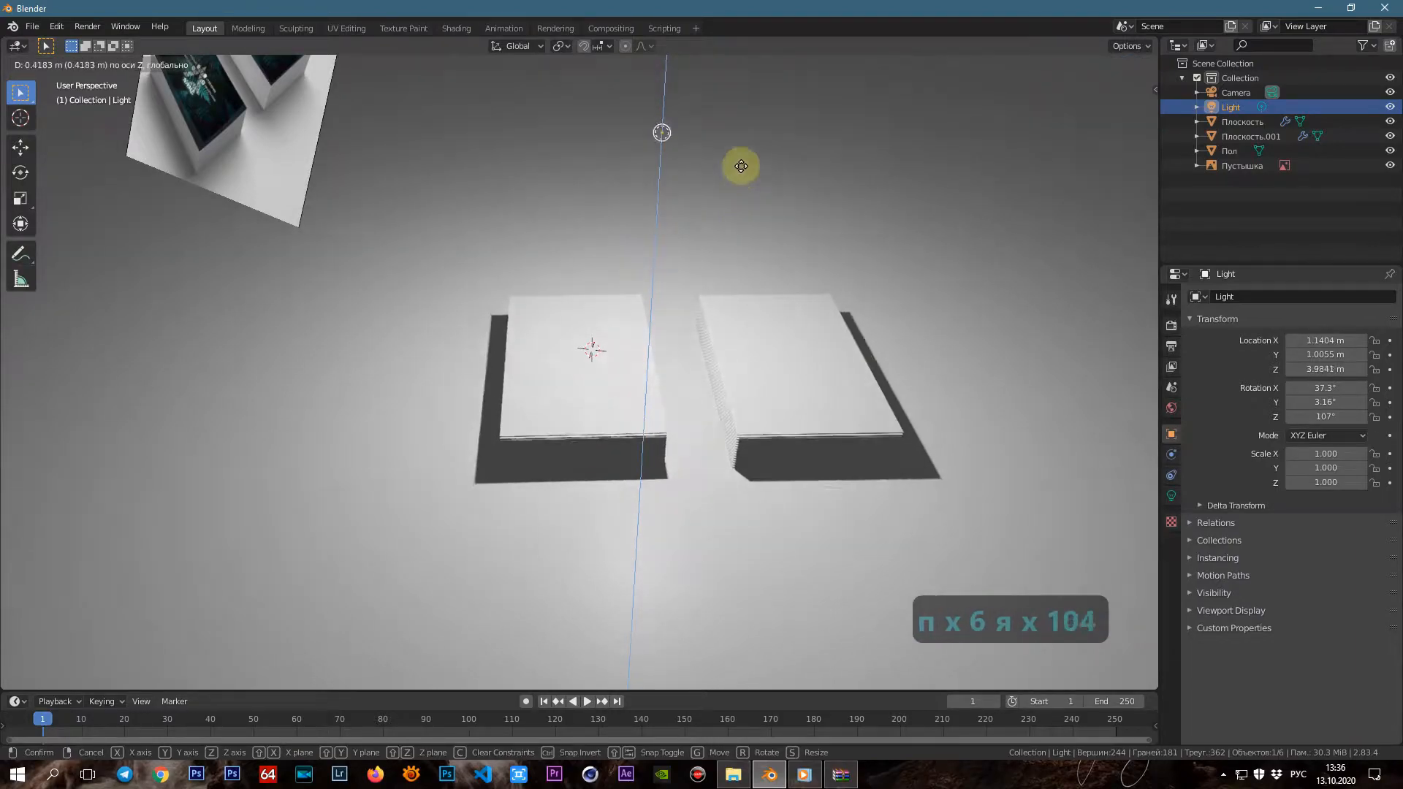
left_click(744, 137)
Add an area light, raise it to about 3.86 m on the Z axis, and enlarge it to about 3.24 m
scroll(758, 505, "down", 2)
middle_click_drag(855, 420, 769, 512)
key("shift+a")
mouse_move(769, 463)
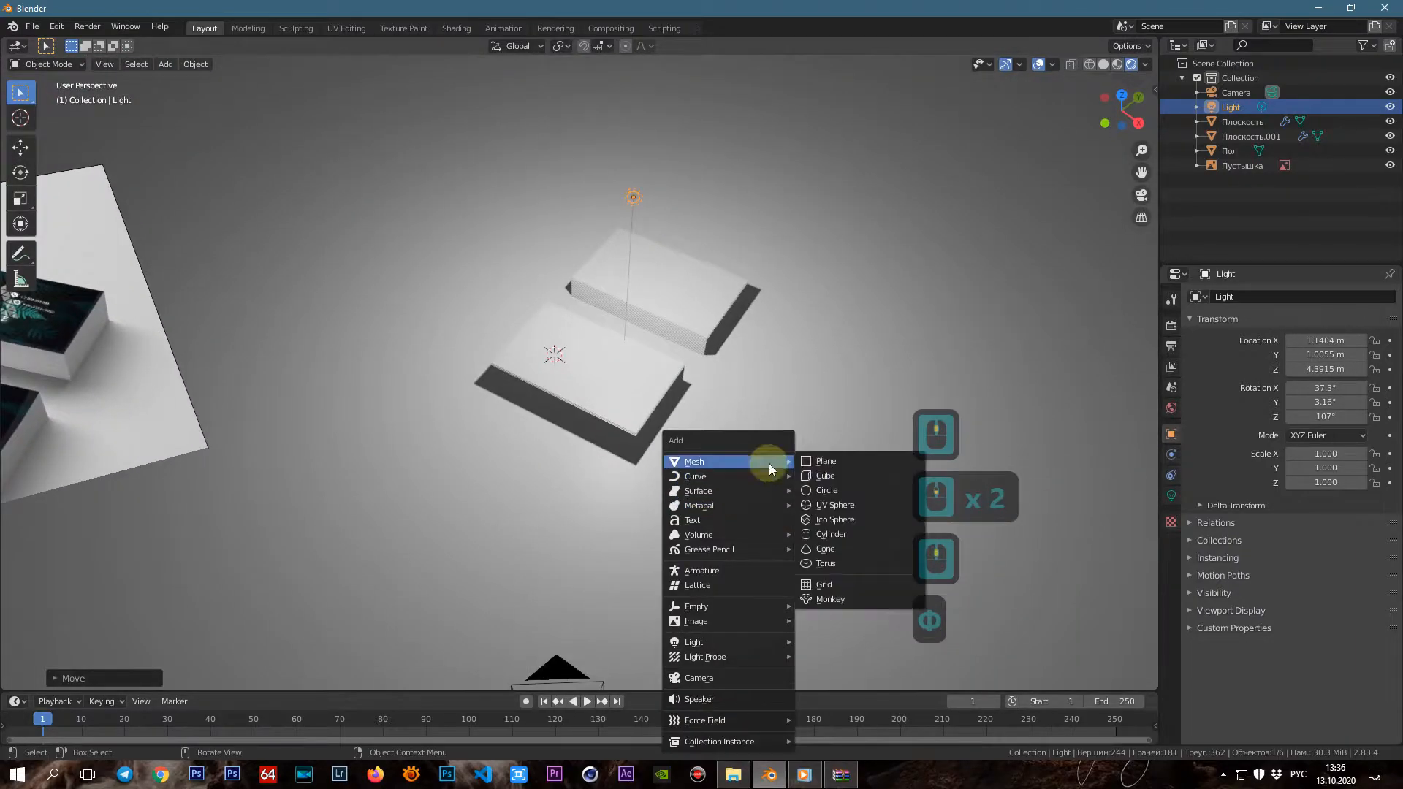
left_click(829, 690)
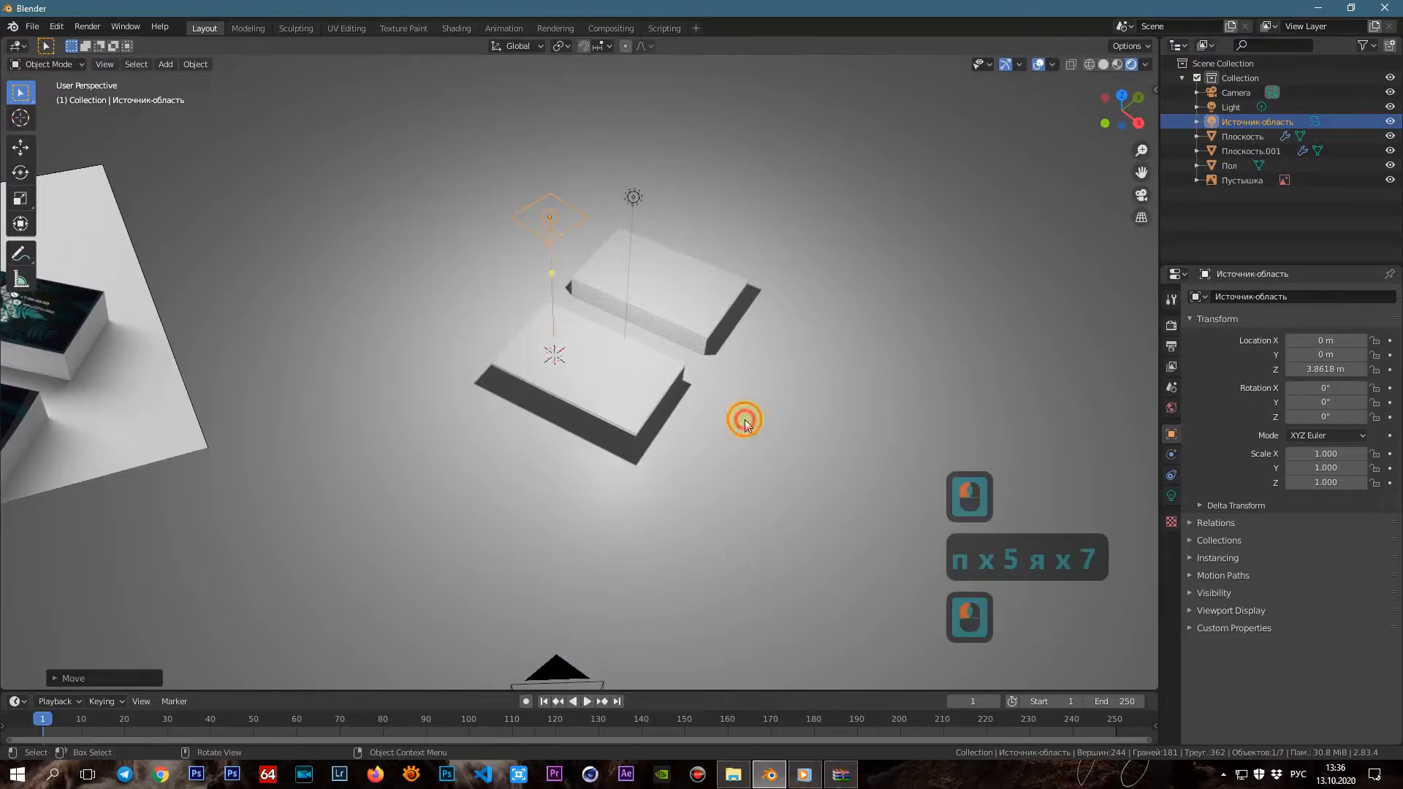
left_click(742, 247)
Set the area light's power to 300 W
left_click(1172, 495)
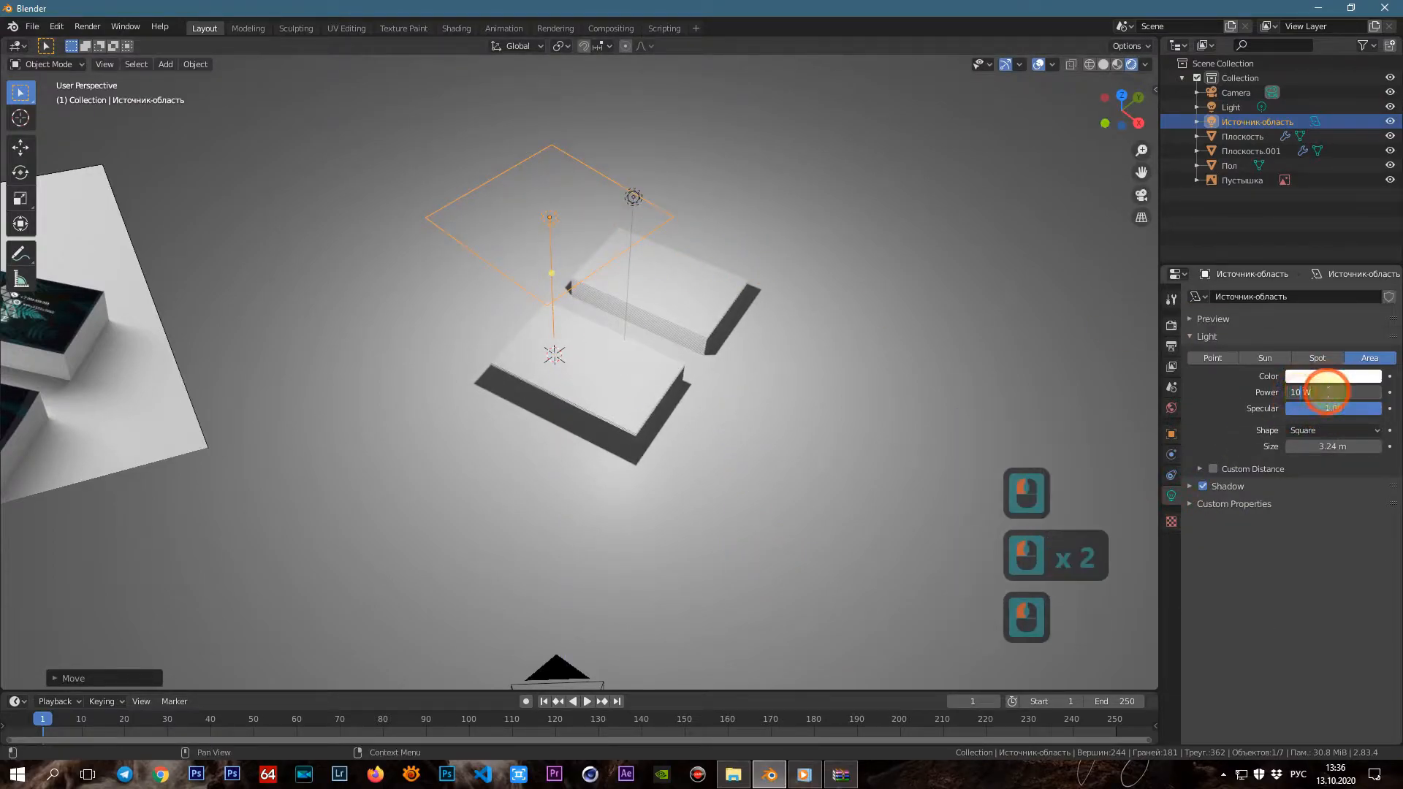
type("300")
key("Return")
Move the area light about 3.3 m in the negative Y direction, beside the original card stack
left_click(551, 208)
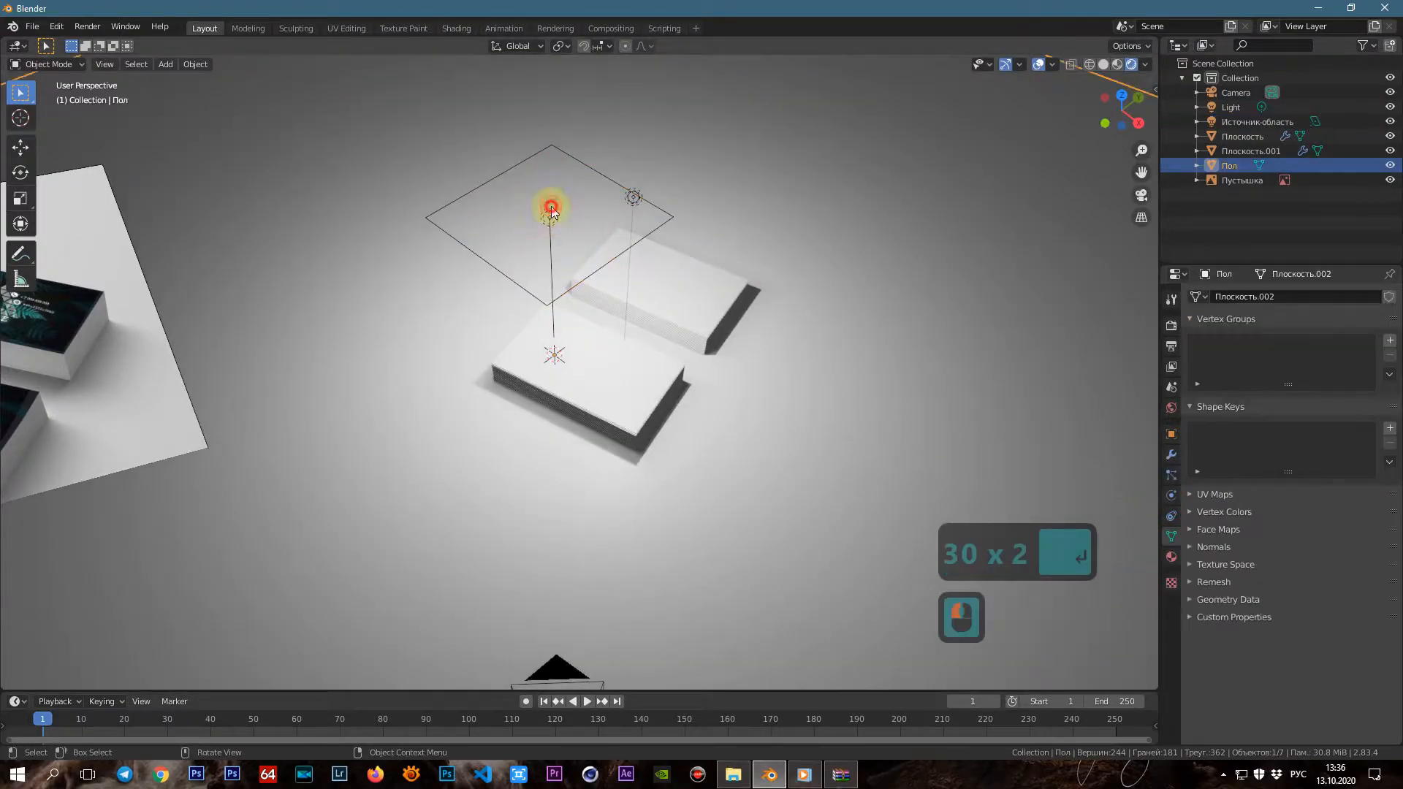
left_click(552, 219)
key("g")
key("y")
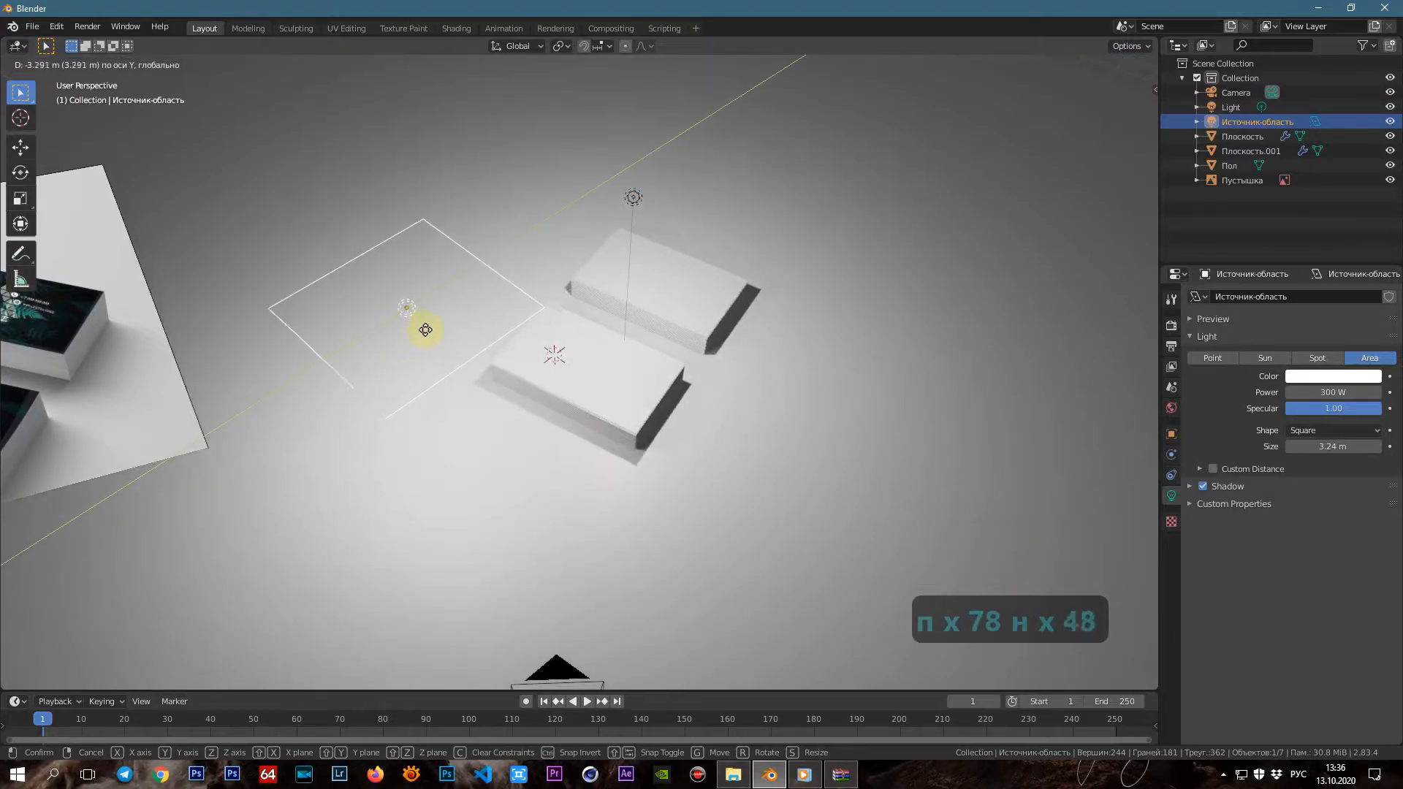
left_click(428, 328)
Lower the area light along the Z axis
scroll(195, 416, "down", 2)
key("g")
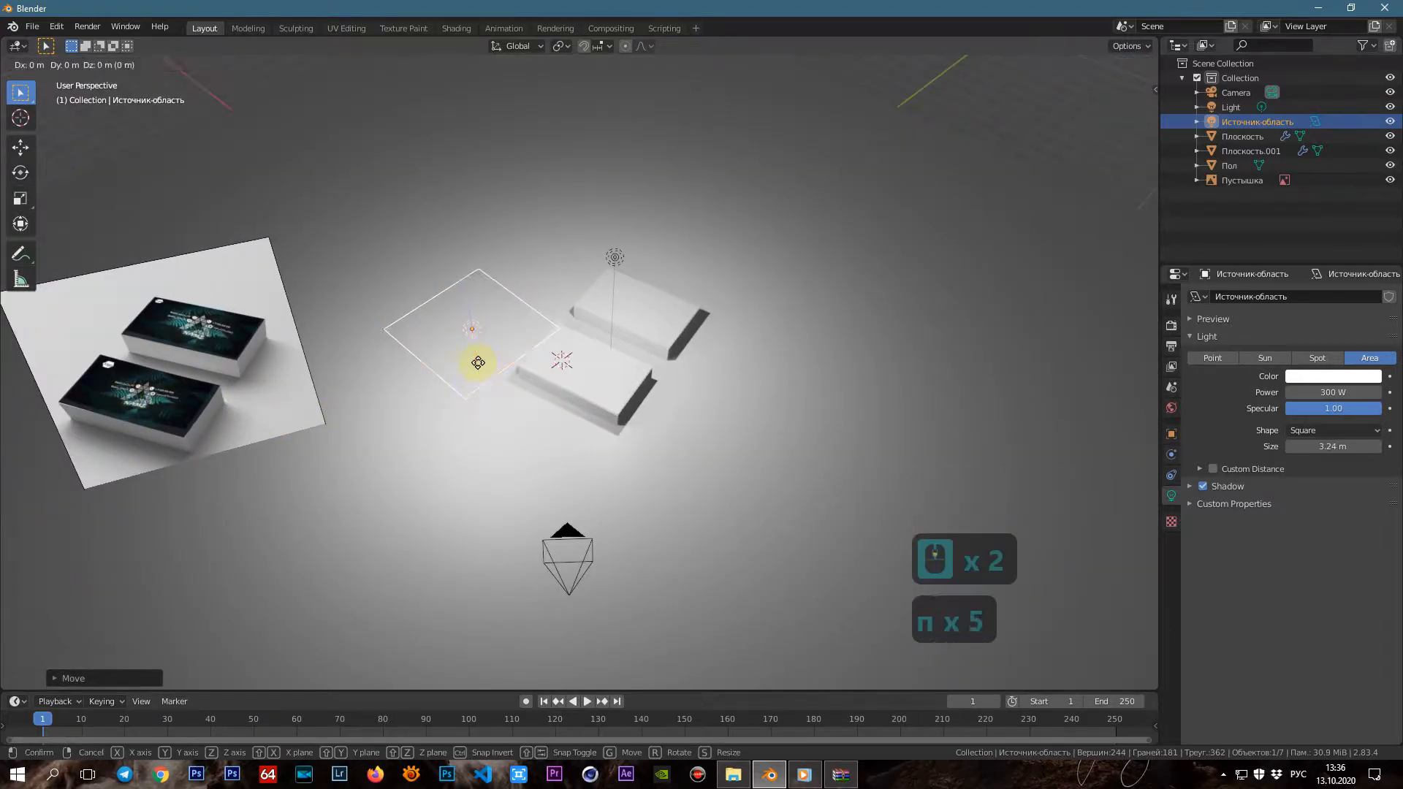
key("z")
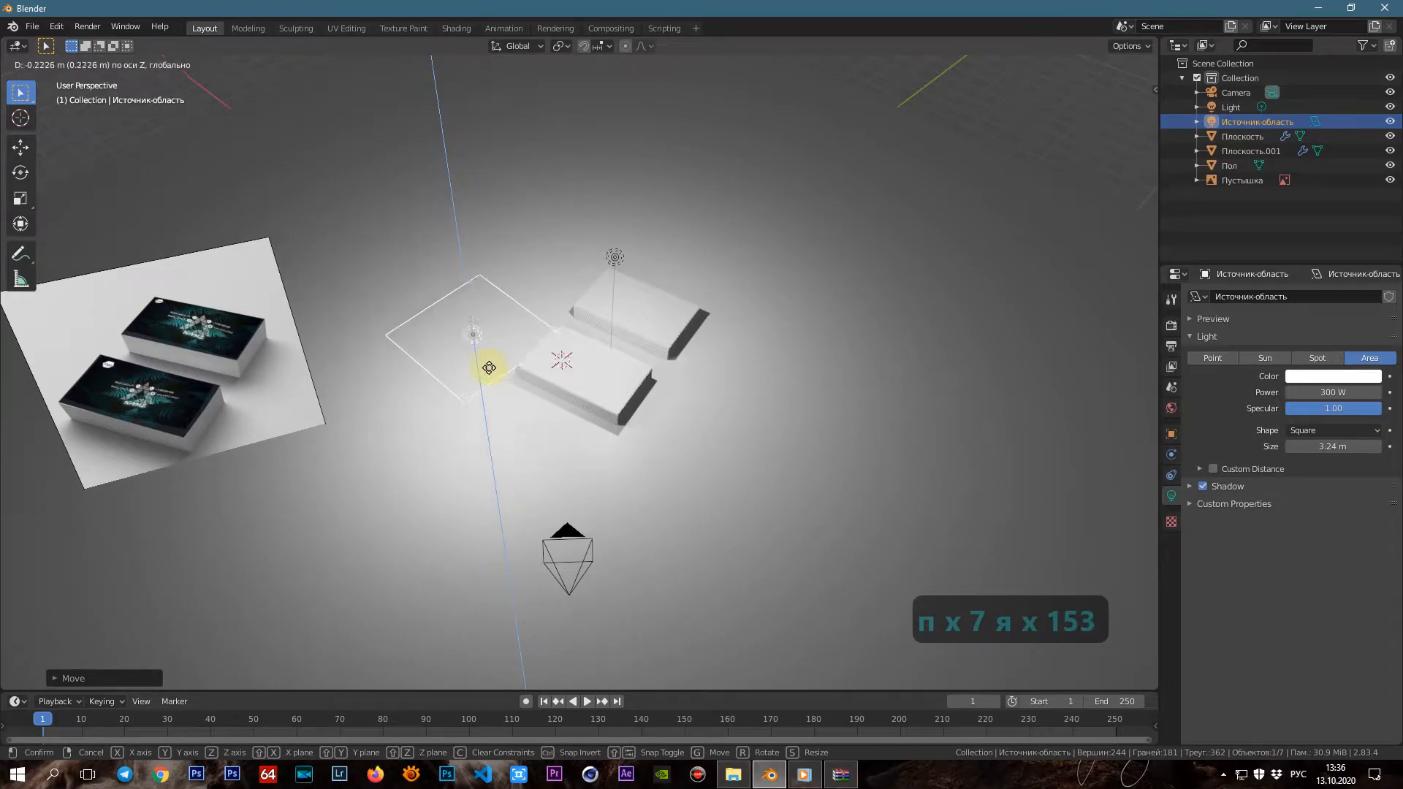
left_click(541, 363)
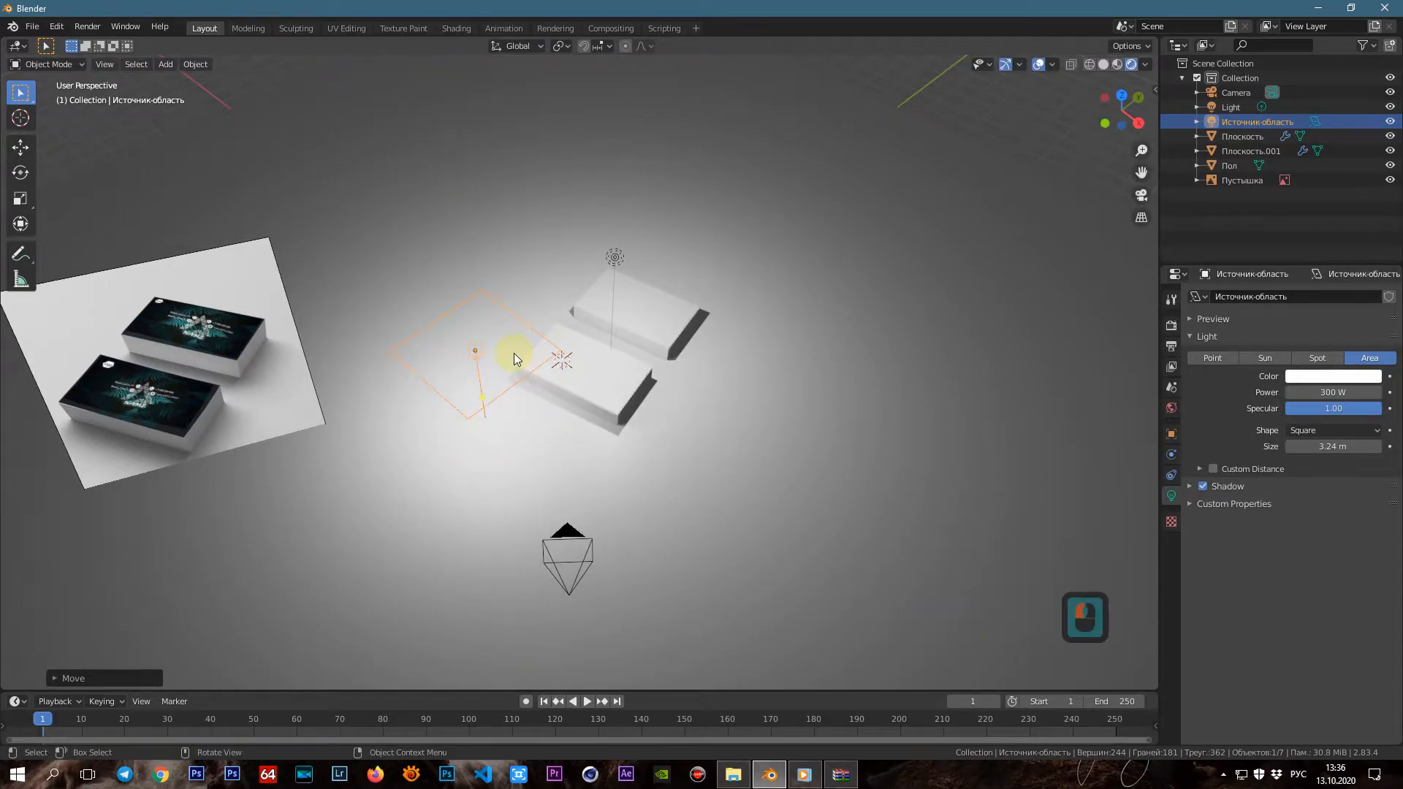
Shift the area light slightly further in the negative Y direction
left_click(477, 342)
key("g")
key("g")
key("g")
key("y")
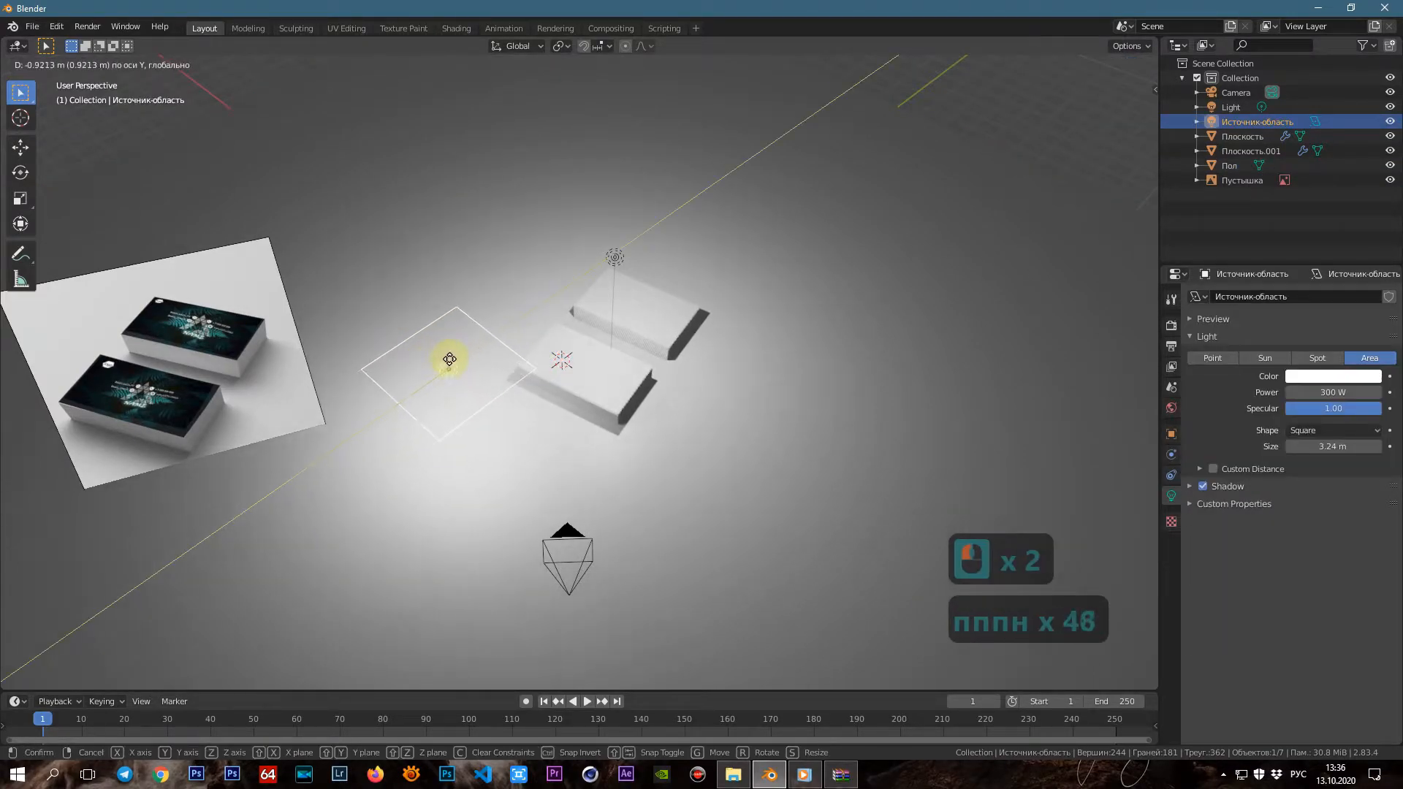
left_click(638, 402)
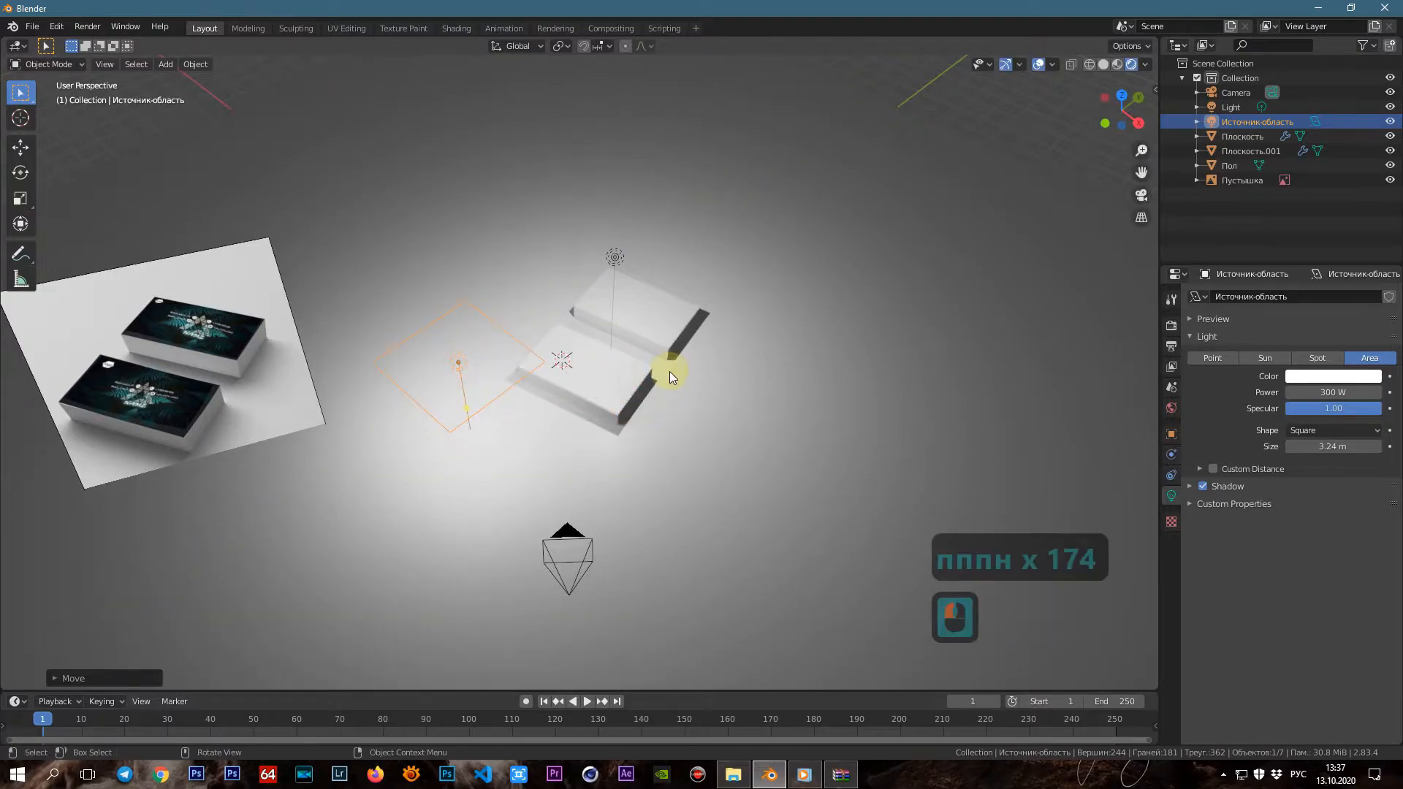
Duplicate the area light and move the copy along the X and Y axes to the far side of the duplicated card stack
key("shift+d")
key("x")
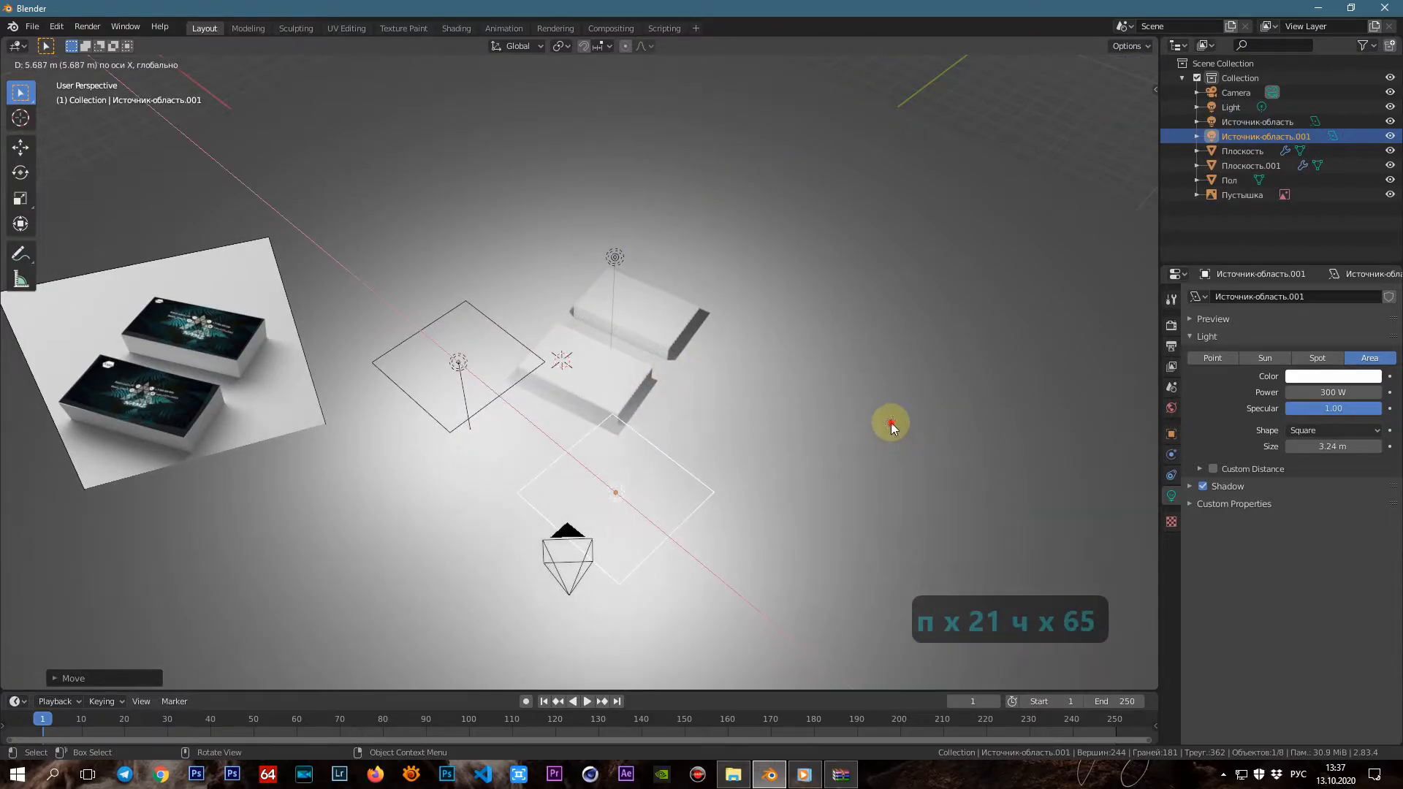
left_click(890, 423)
key("g")
key("y")
key("g")
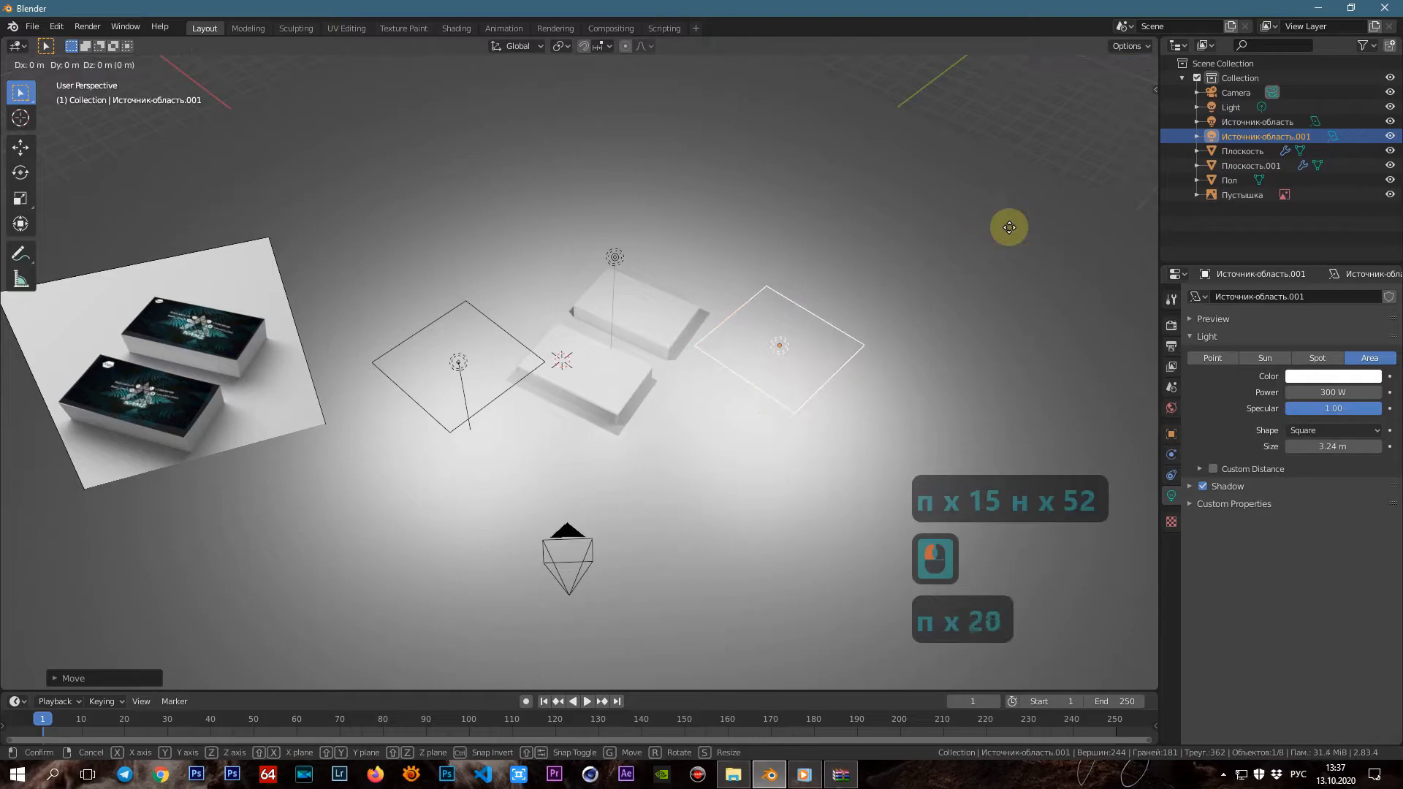
key("x")
left_click(848, 157)
Shrink the copied area light to about 2.55 m and lower it slightly along the Z axis
left_click_drag(635, 201, 635, 251)
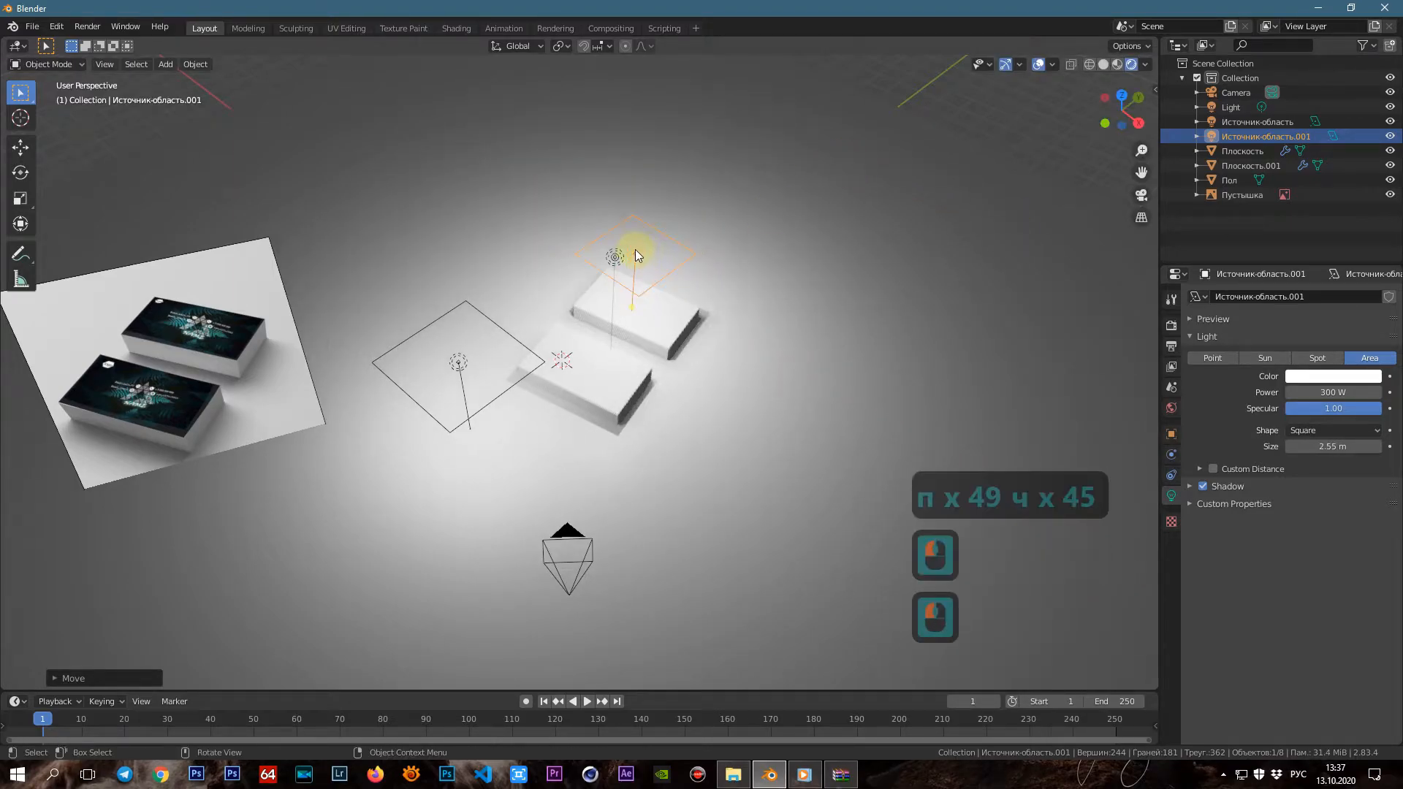
key("g")
key("z")
left_click(649, 275)
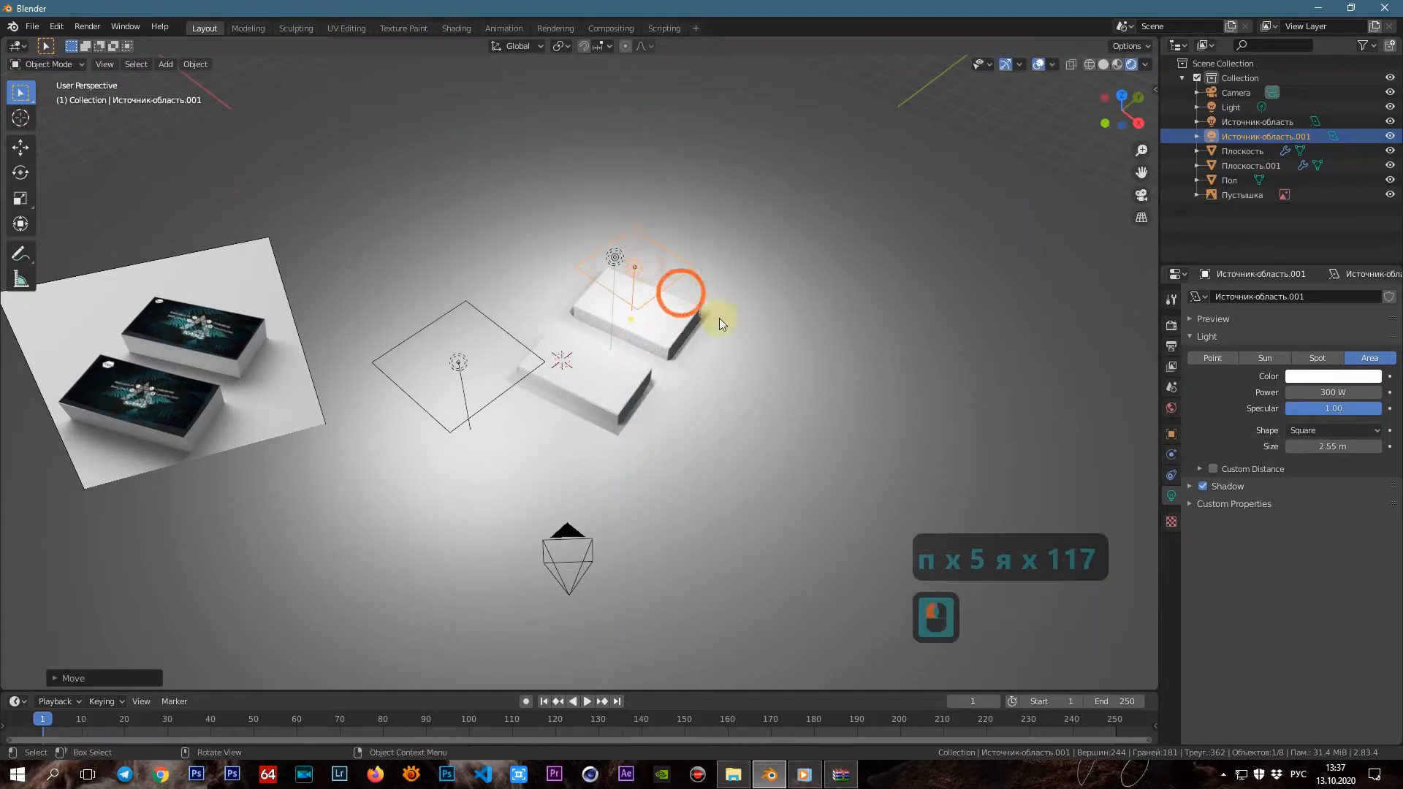
Enable Contact Shadows for both area lights
left_click(1190, 486)
left_click(1213, 546)
left_click(447, 350)
left_click(456, 361)
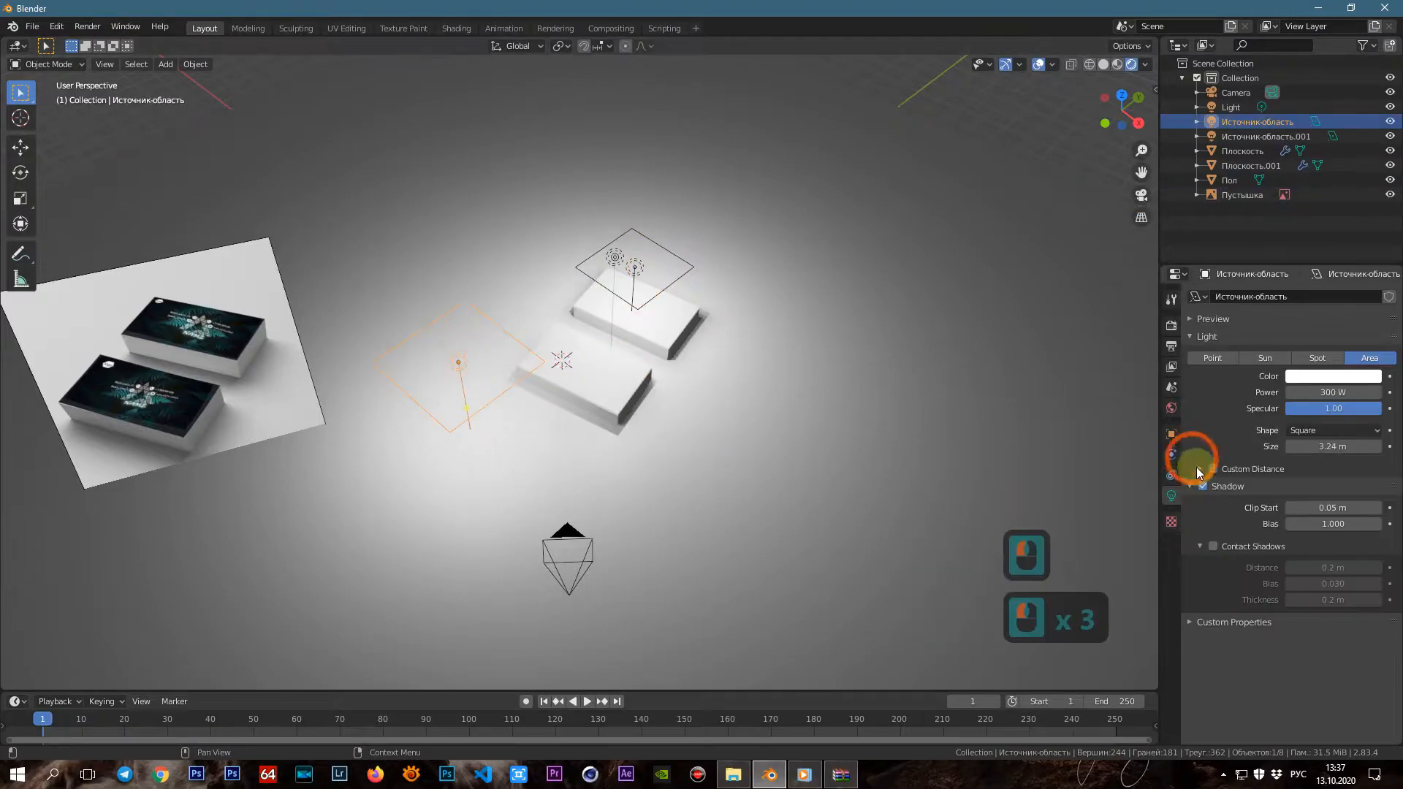
left_click(1213, 547)
Enable Contact Shadows for the point light above the card stacks
left_click(651, 378)
middle_click_drag(818, 588, 746, 363)
left_click(618, 238)
left_click(1217, 531)
Duplicate the area light near the duplicated card stack and move the copy along the X axis to the stack's opposite end
middle_click_drag(589, 648, 275, 337)
left_click(632, 270)
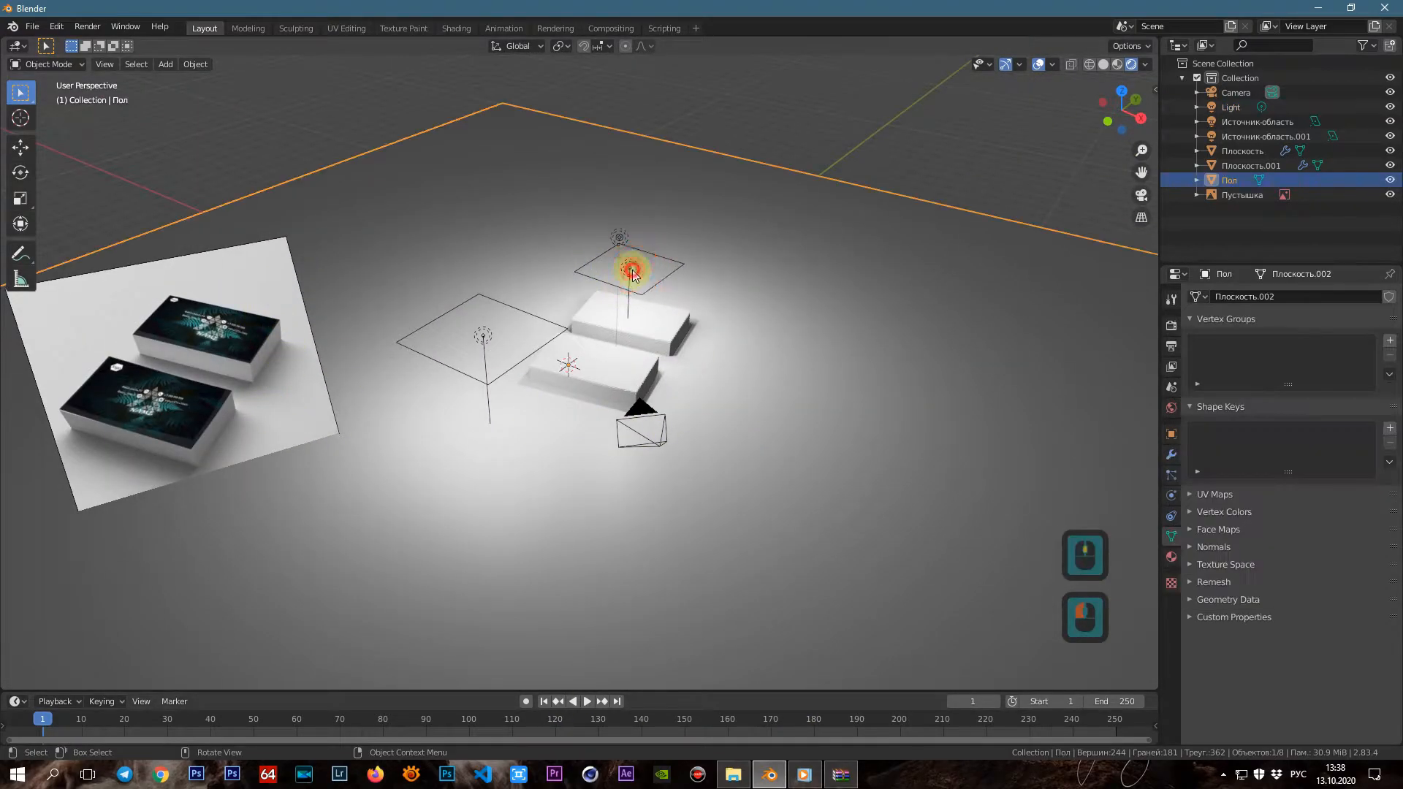
key("shift+d")
key("x")
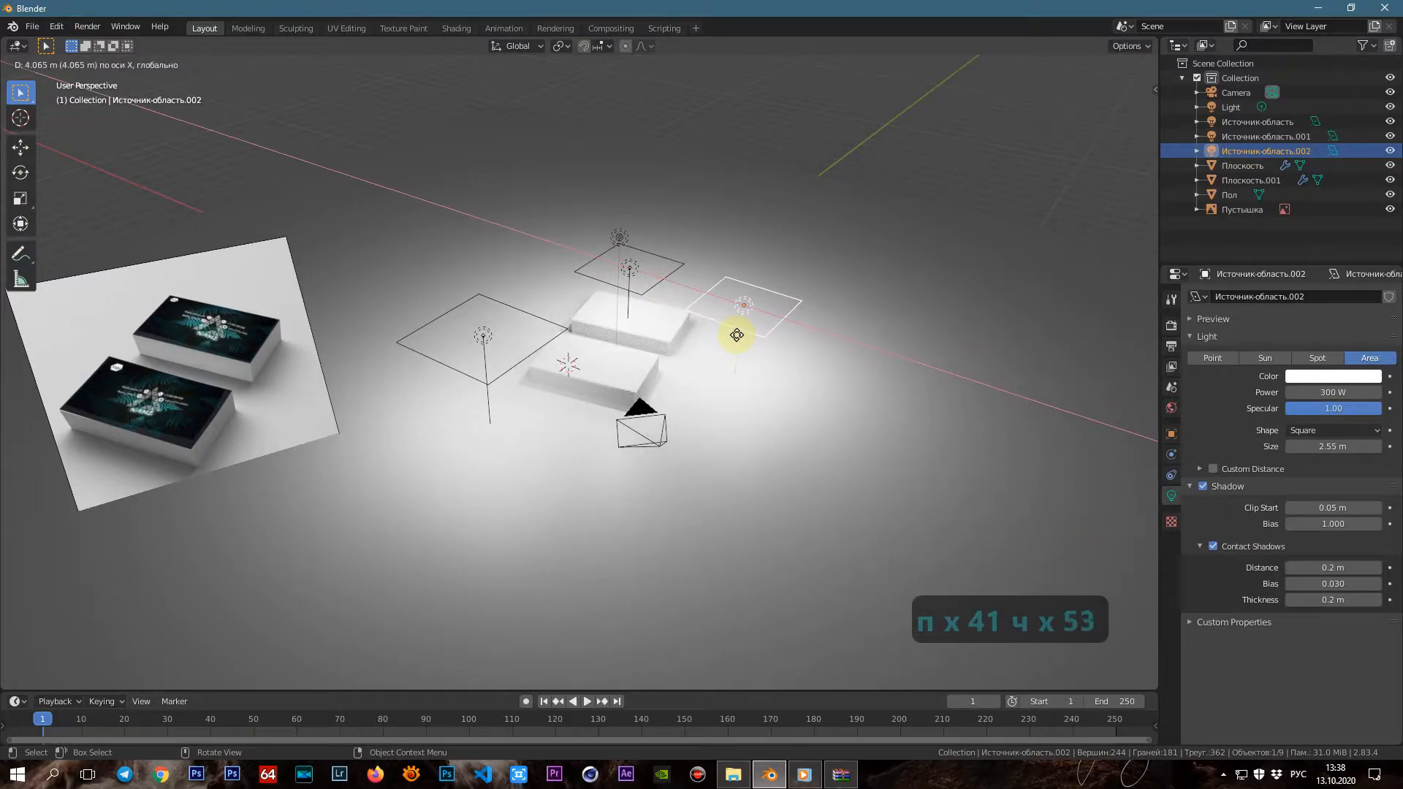
left_click(758, 352)
Set the third area light's power to 200 W
left_click(1335, 394)
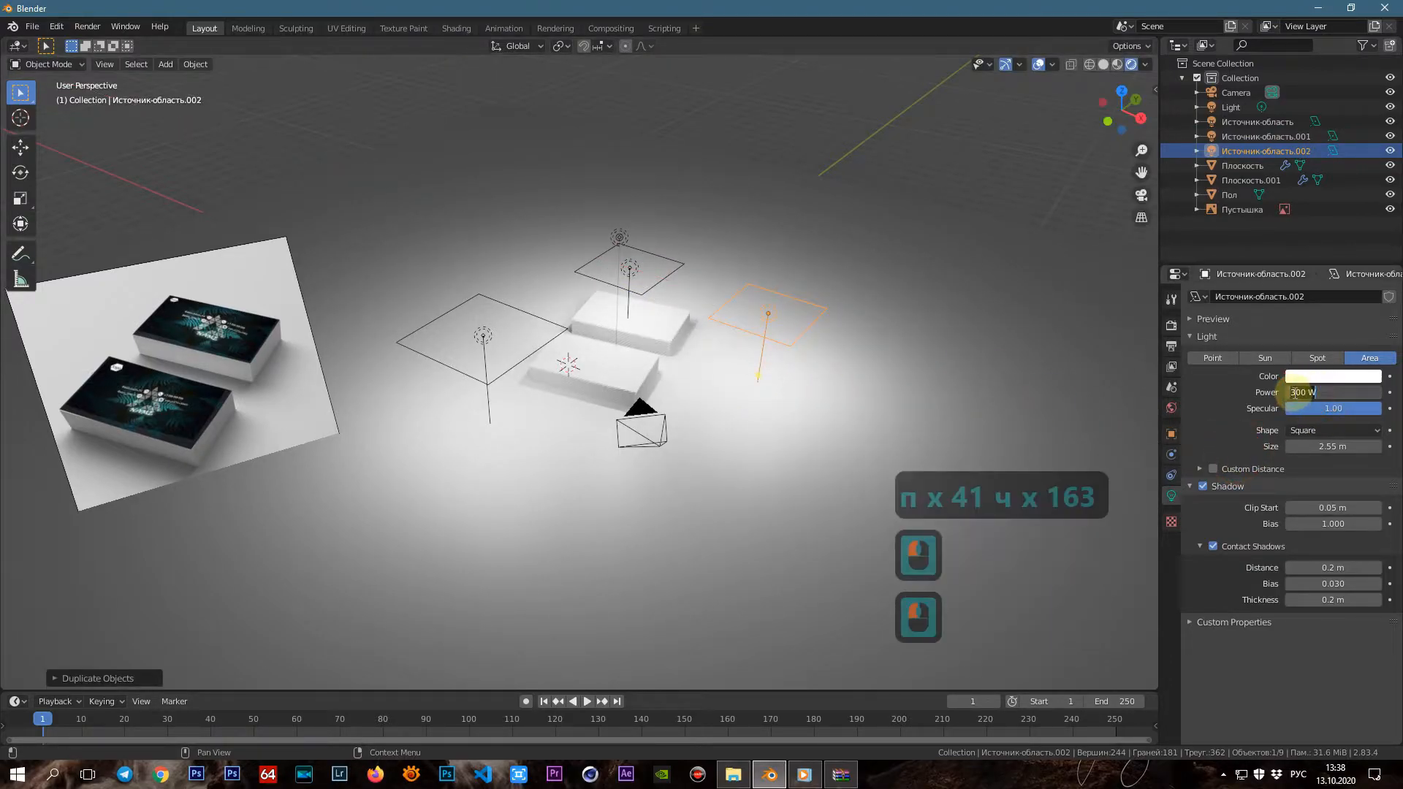
left_click(1295, 392)
key("BackSpace")
type("2")
left_click(1252, 652)
Lower the third area light along the Z axis
key("g")
key("z")
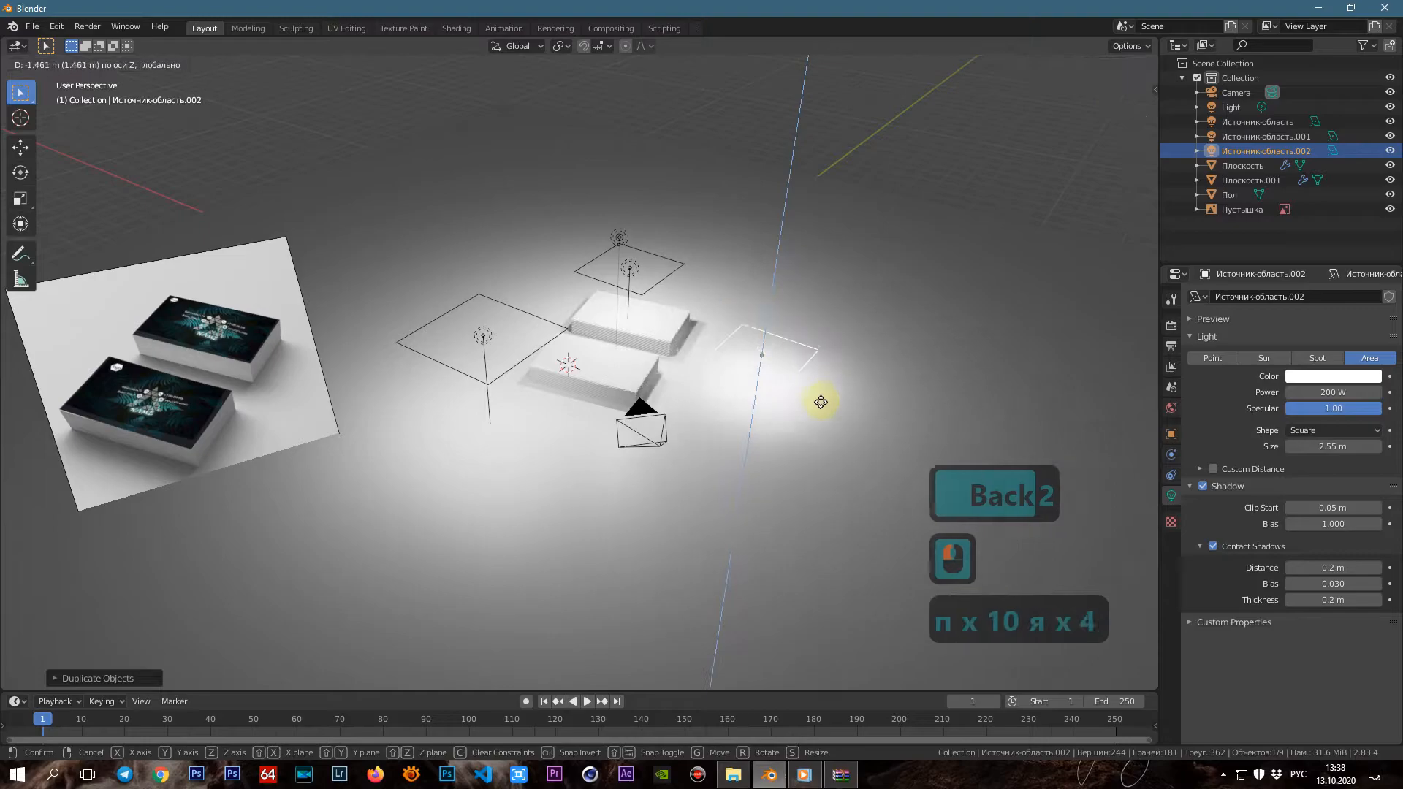
left_click(819, 387)
key("z")
left_click(817, 358)
left_click(1126, 64)
Shift the third area light along the Y axis and move it closer to the card stacks along X
key("g")
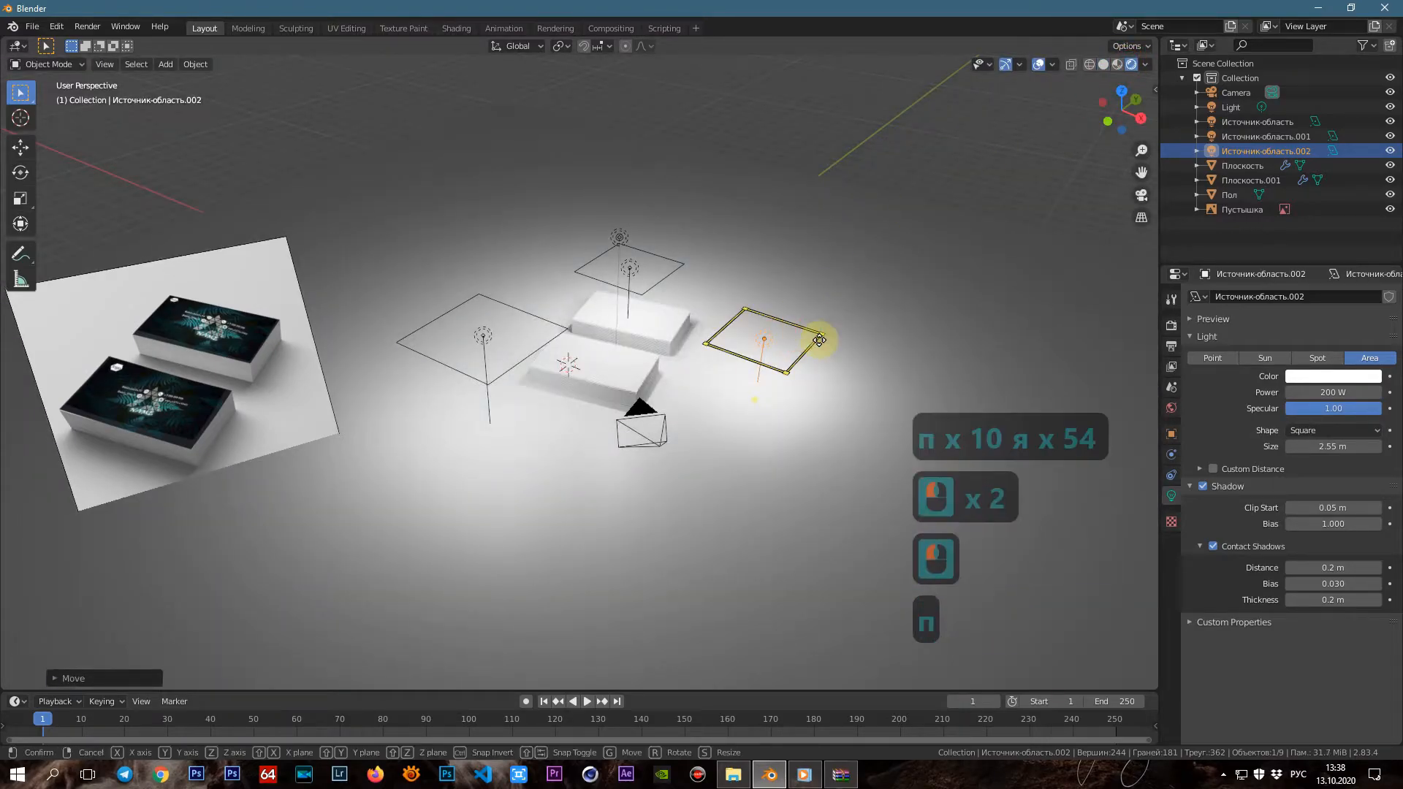
key("y")
left_click(803, 337)
key("g")
key("x")
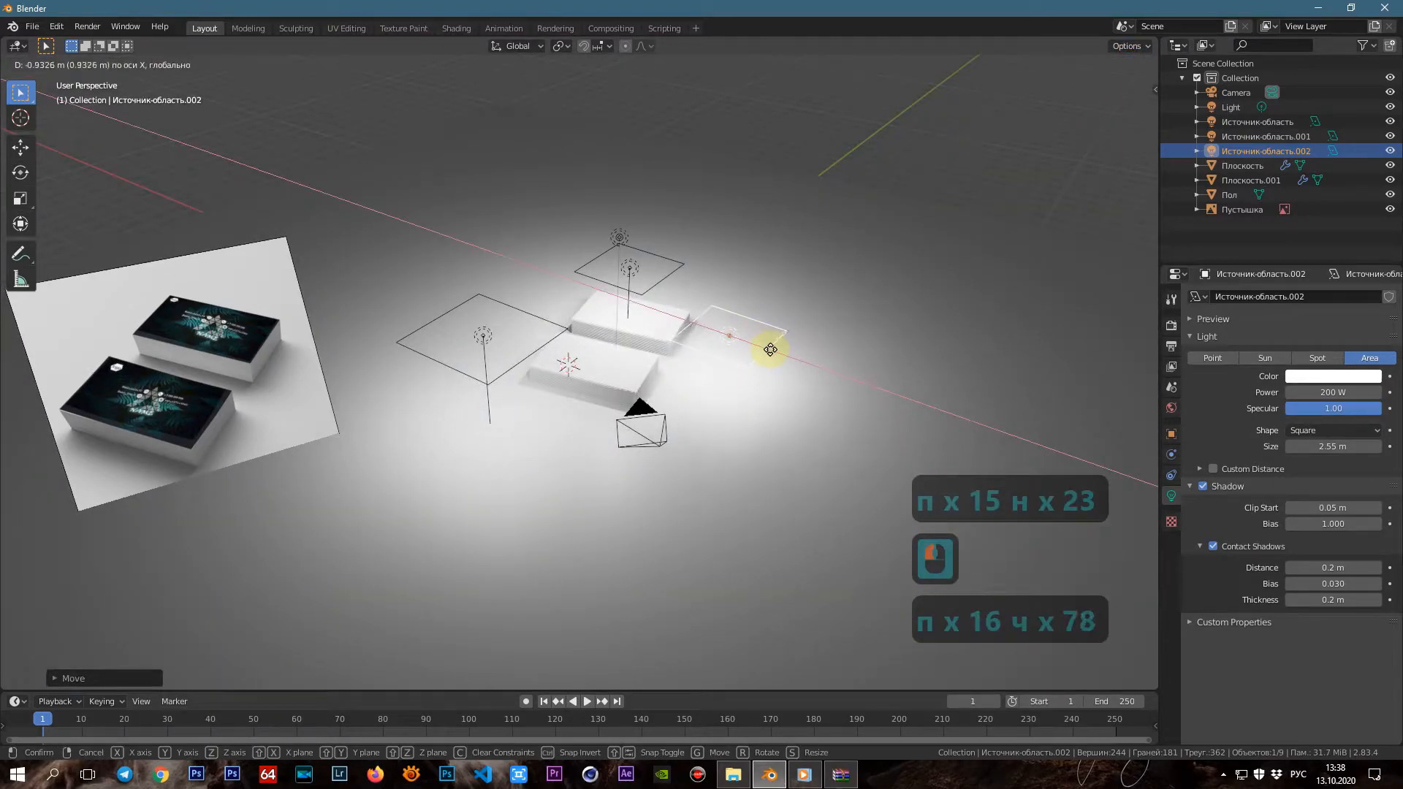
left_click(813, 436)
Move the second area light slightly in the positive Y direction and shrink it to about 2.09 m
middle_click_drag(817, 438, 763, 238)
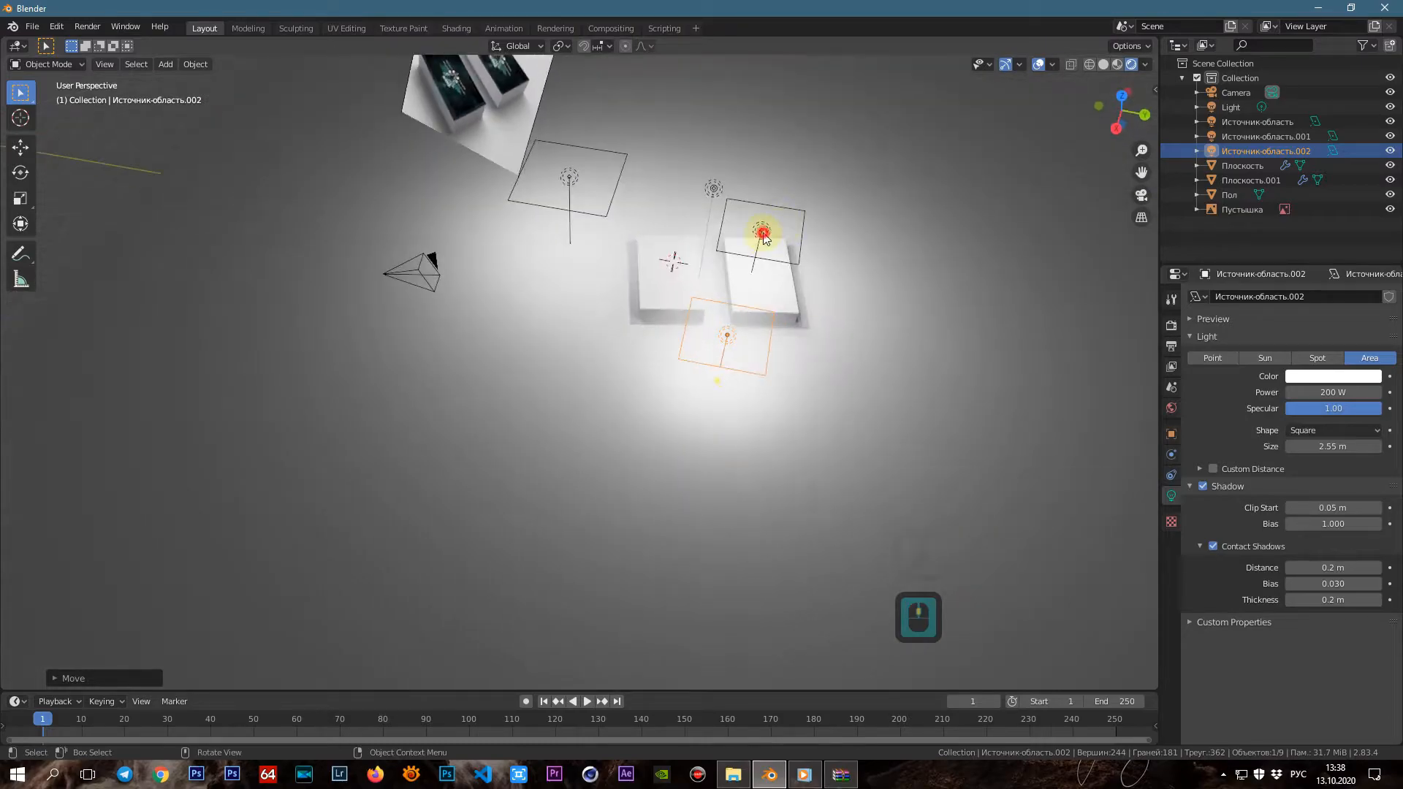
left_click(763, 237)
key("g")
key("y")
left_click(788, 240)
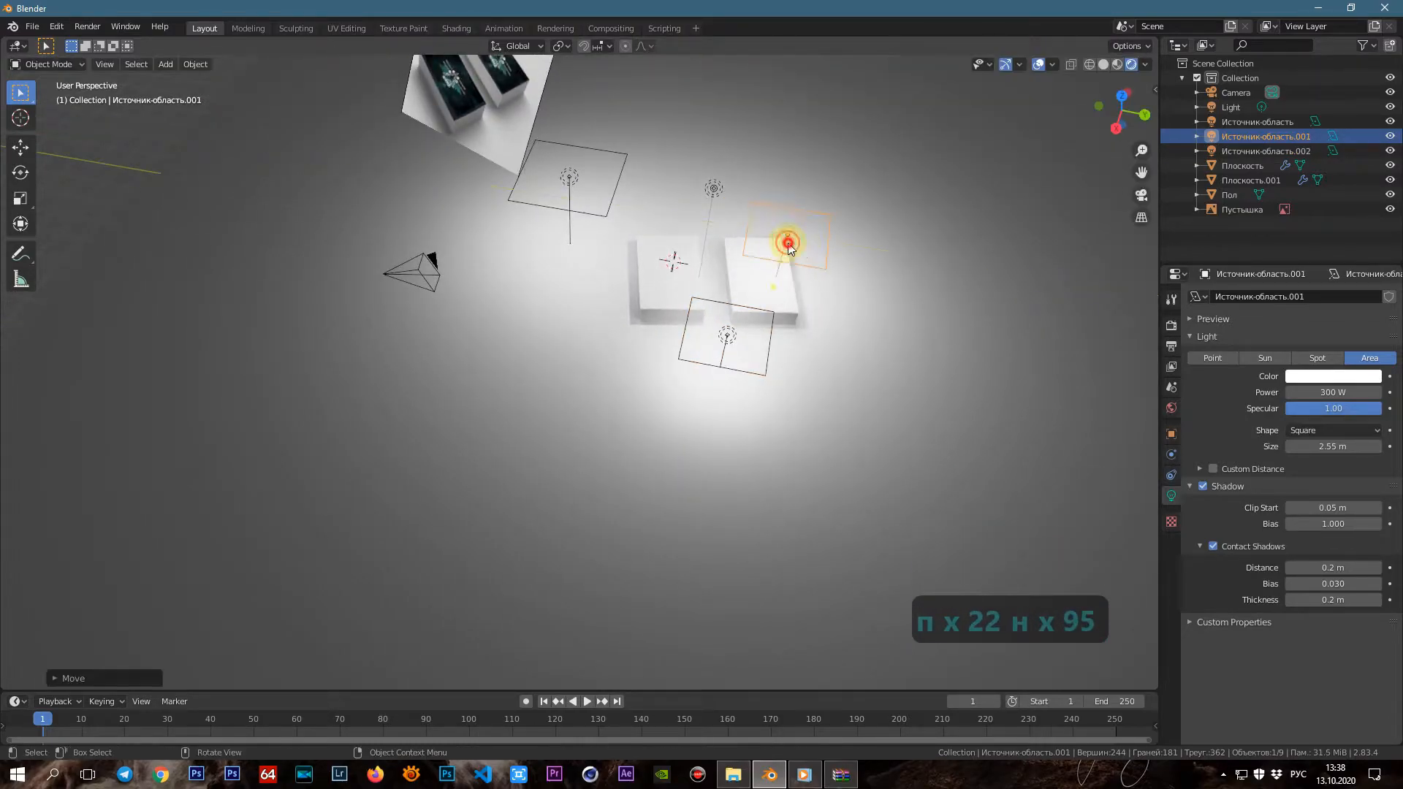
left_click(820, 254)
Duplicate the second area light and shrink the copy to about 0.605 m beside the duplicated card stack
middle_click_drag(821, 303, 574, 327)
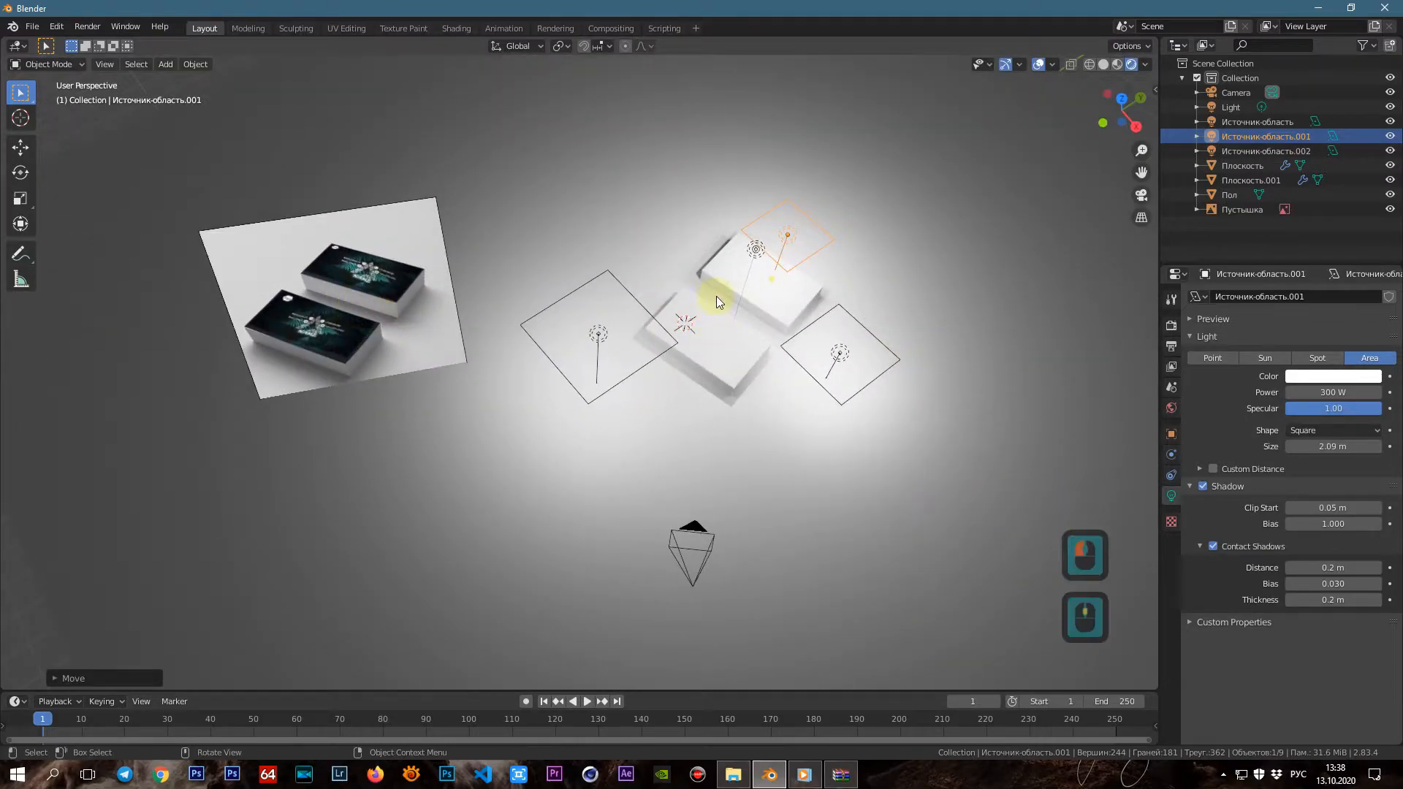
mouse_move(761, 382)
middle_mouse_down()
mouse_move(782, 336)
mouse_move(752, 358)
middle_mouse_up()
key("shift+d")
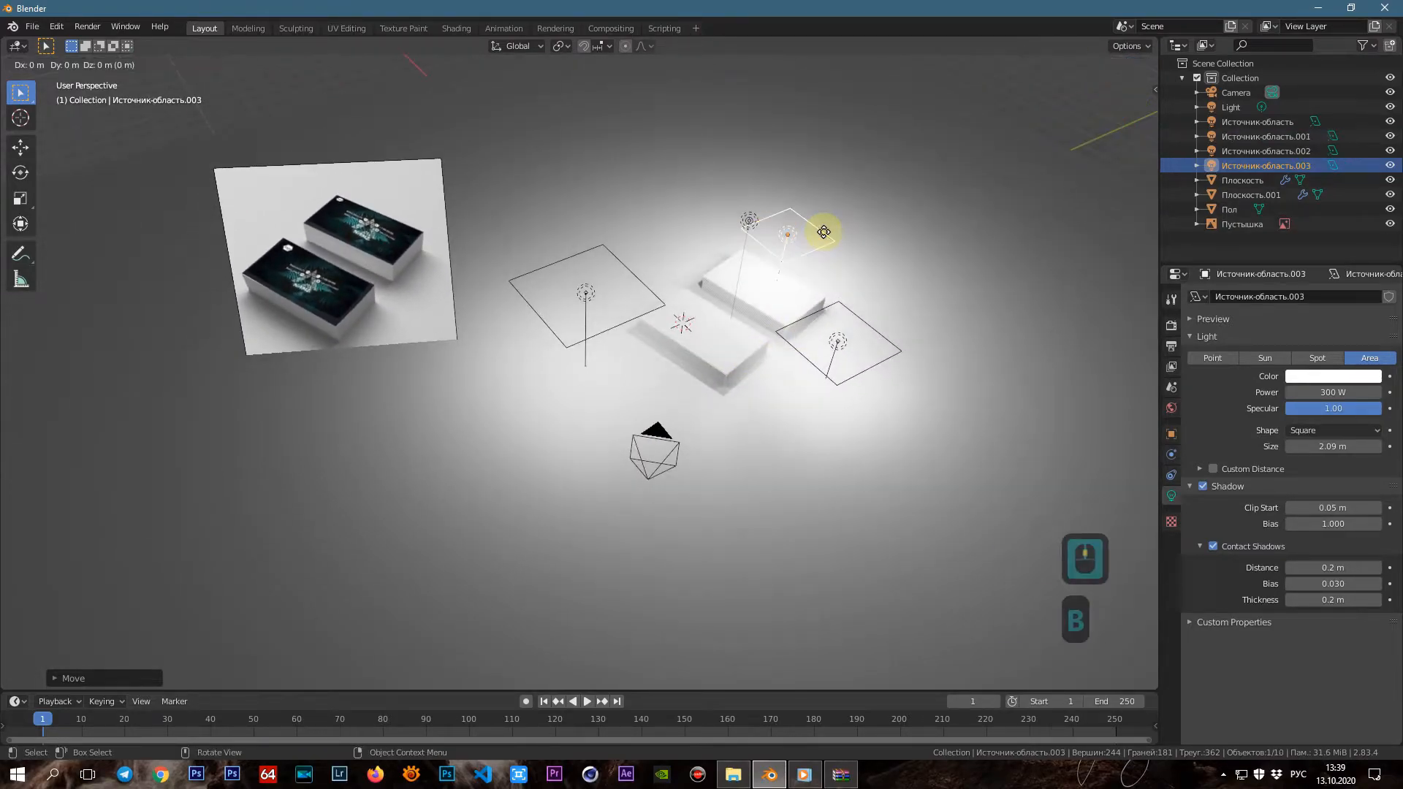
left_click(824, 280)
left_click_drag(775, 273, 785, 277)
scroll(823, 302, "up", 2)
Move the small area light about 2.08 m in the negative Y direction, into the gap between the card stacks
key("KP_Decimal")
scroll(787, 288, "down", 4)
middle_click_drag(818, 278, 765, 357)
key("g")
key("y")
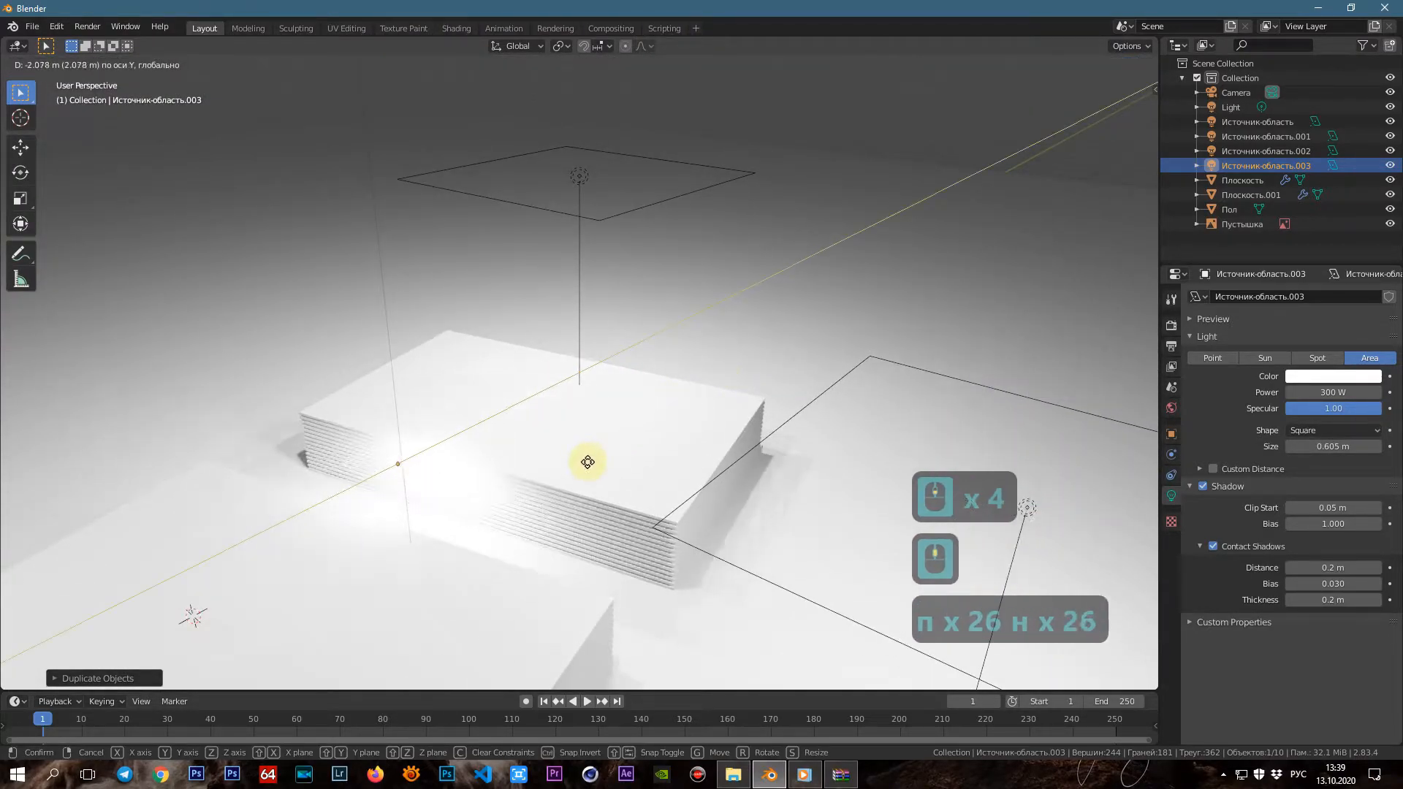
left_click(585, 462)
Set the small area light's power to 100 W
double_click(1295, 392)
key("BackSpace")
type("1")
left_click(1356, 695)
Try rotating the small area light about the Z axis, and undo the last two changes
key("r")
key("z")
left_click(494, 482)
key("ctrl+z")
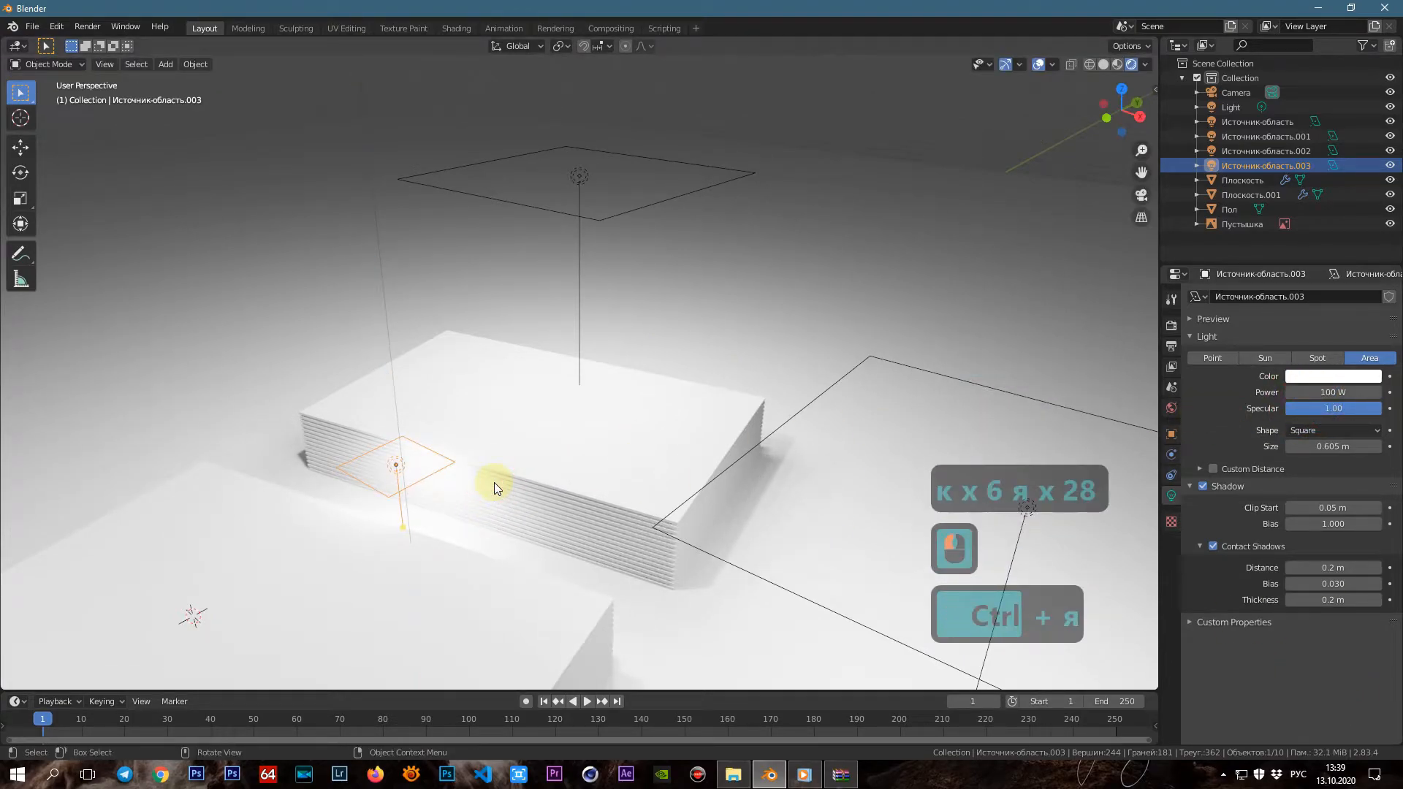
key("ctrl+z")
Set the small area light's power to 100 W again
double_click(1296, 393)
key("BackSpace")
left_click(399, 468)
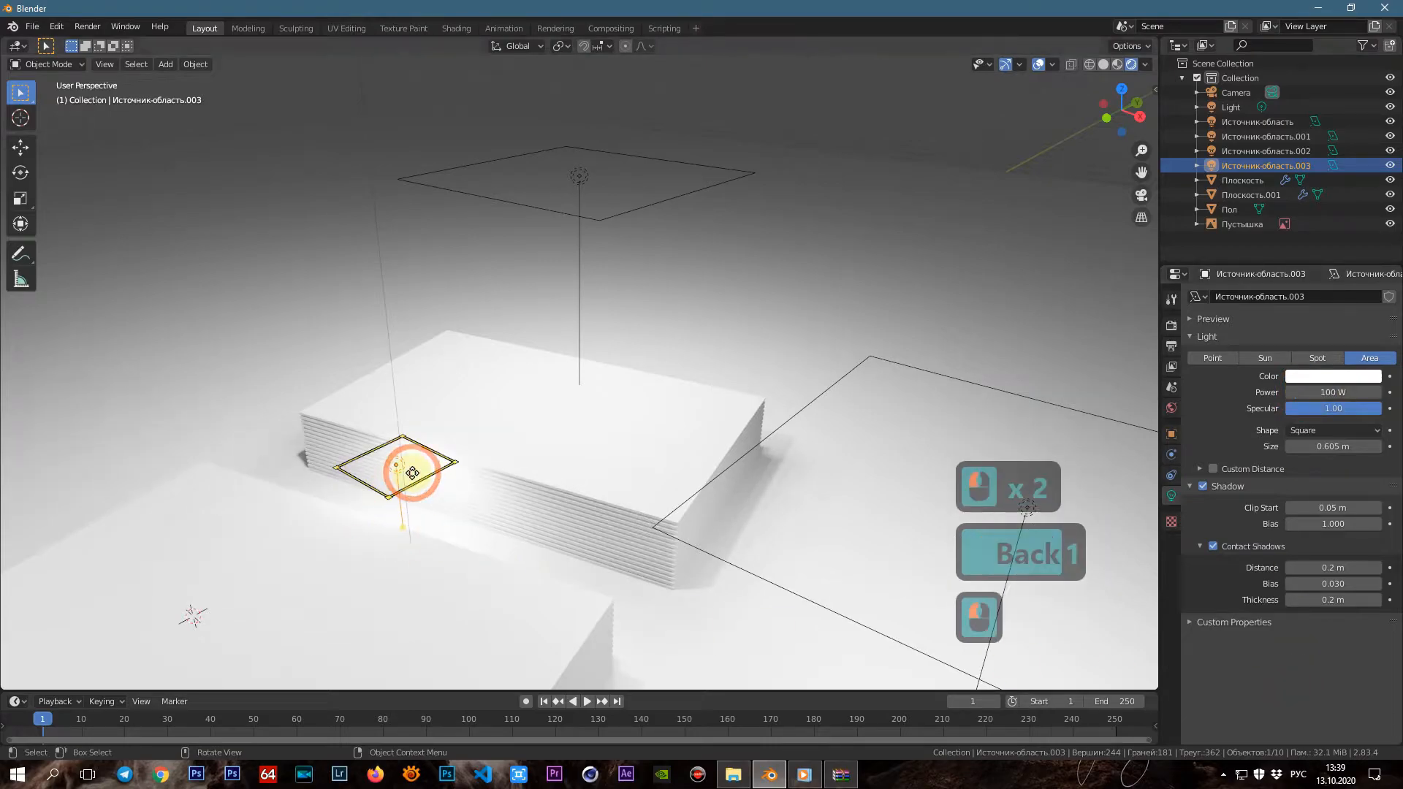
Try rotating the small area light about the Y axis, and undo the rotation
triple_click(399, 466)
key("r")
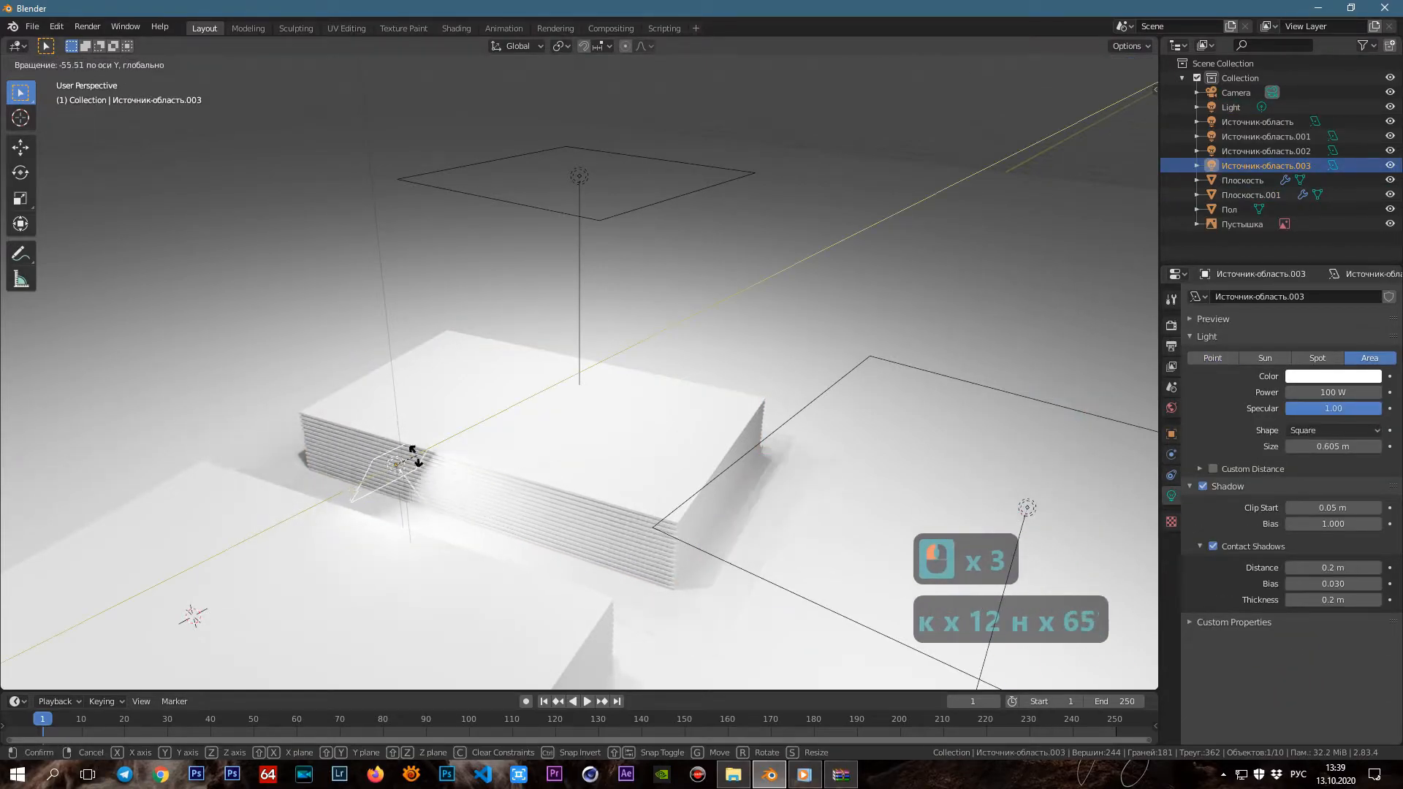
left_click(420, 473)
key("ctrl+z")
Rotate the small area light upright about the X axis and shift it along Y beside the rear stack
key("r")
key("x")
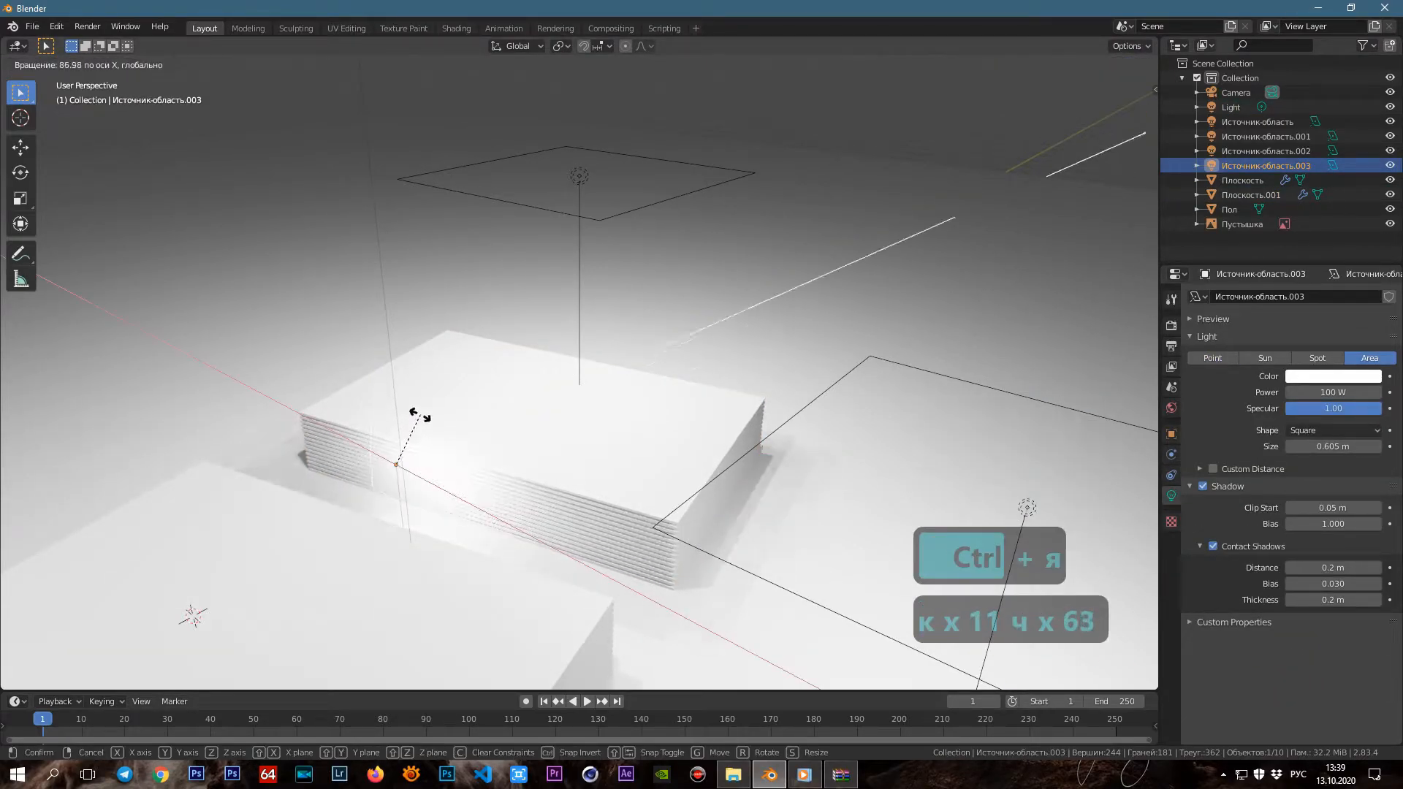
left_click(409, 472)
key("g")
key("y")
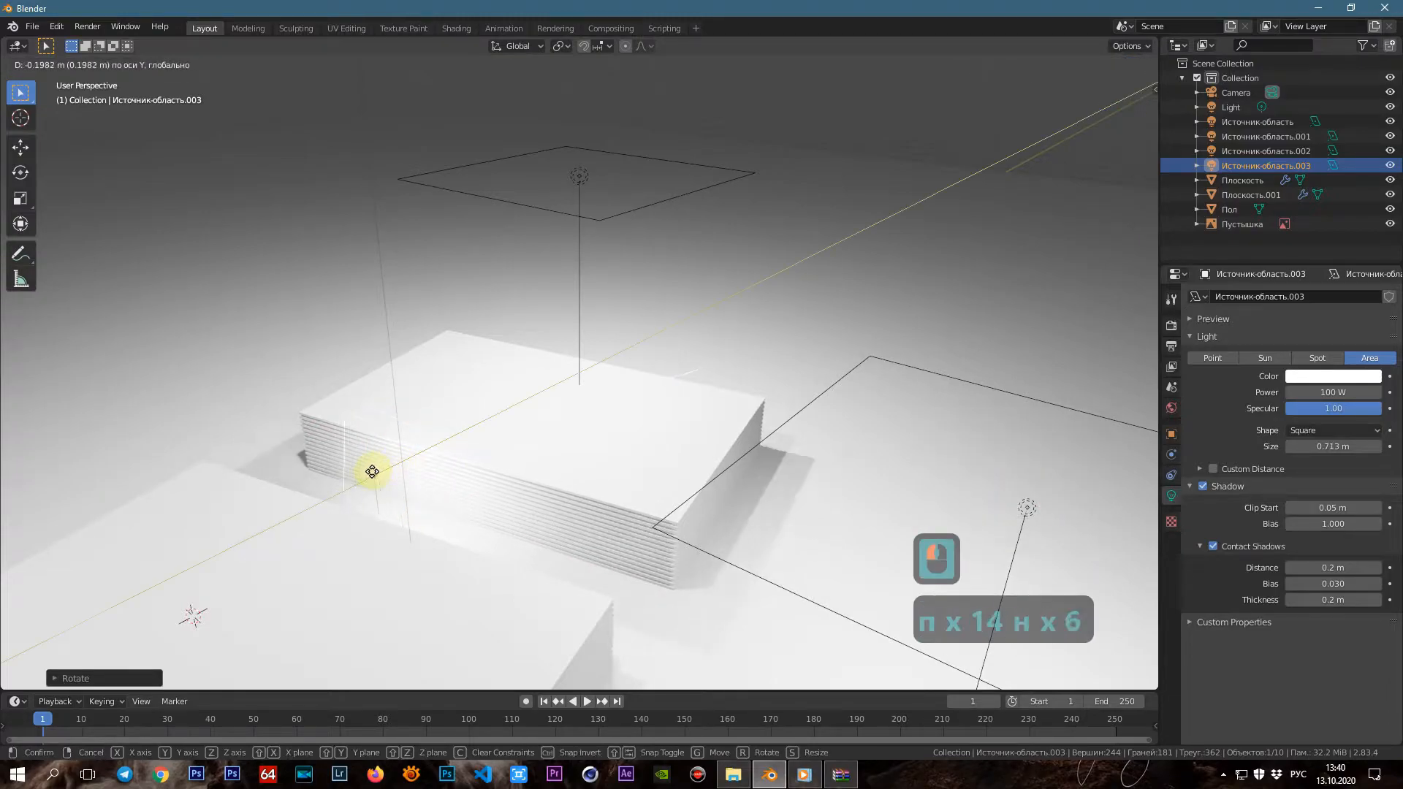
left_click(424, 483)
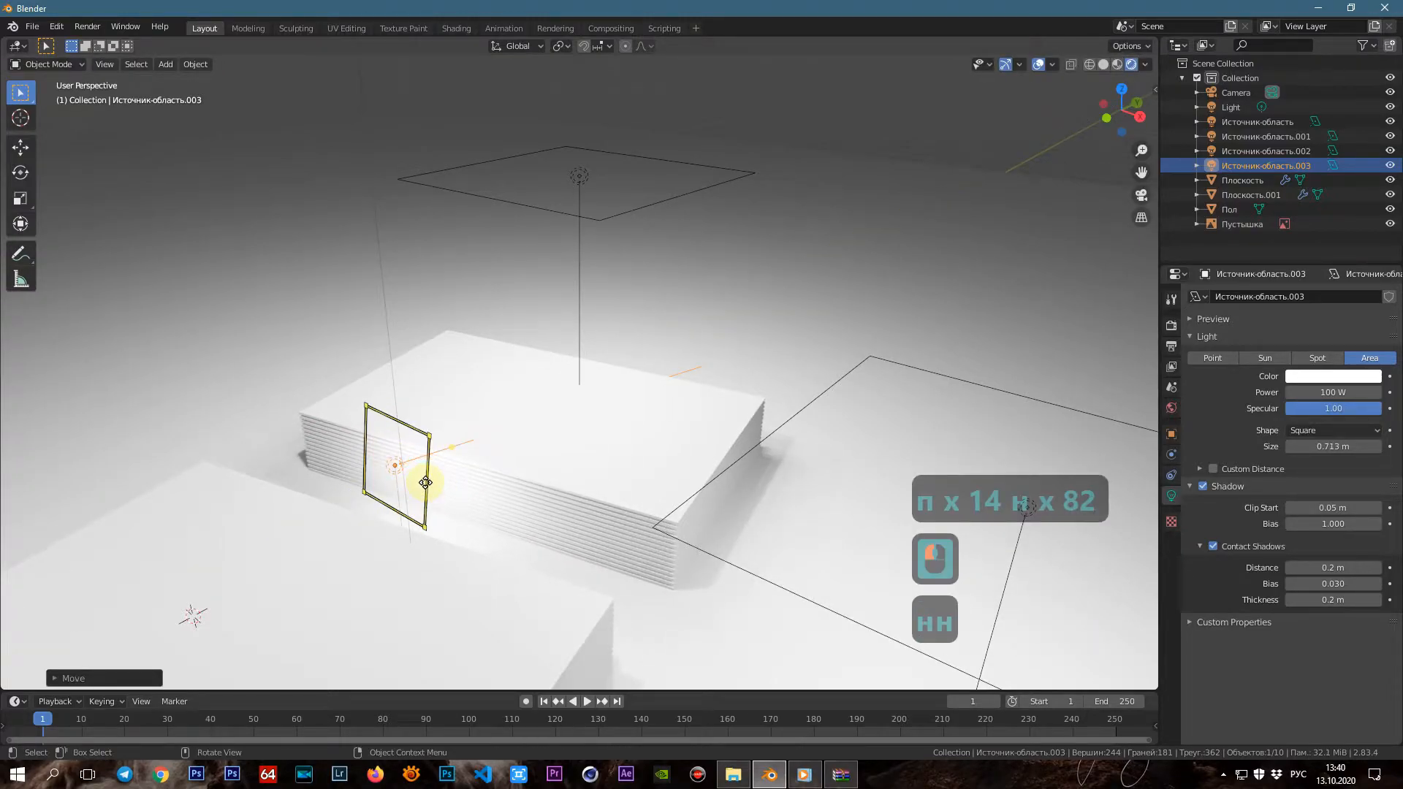
Enlarge the small area light to 0.927 m and set its power to 50 W
key("s")
left_click(485, 498)
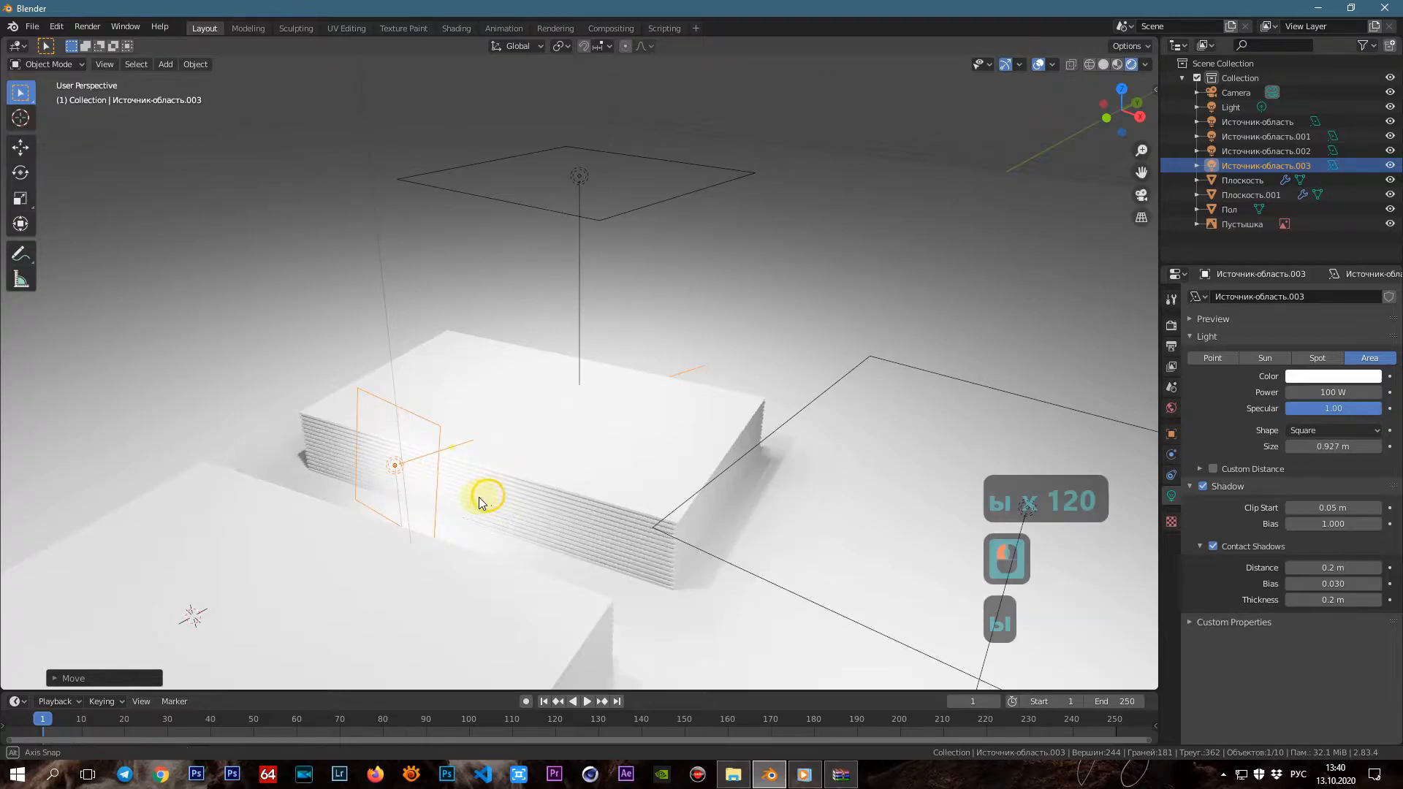
middle_click_drag(485, 497, 424, 502)
double_click(1341, 393)
key("BackSpace")
key("BackSpace")
type("5")
left_click(1115, 675)
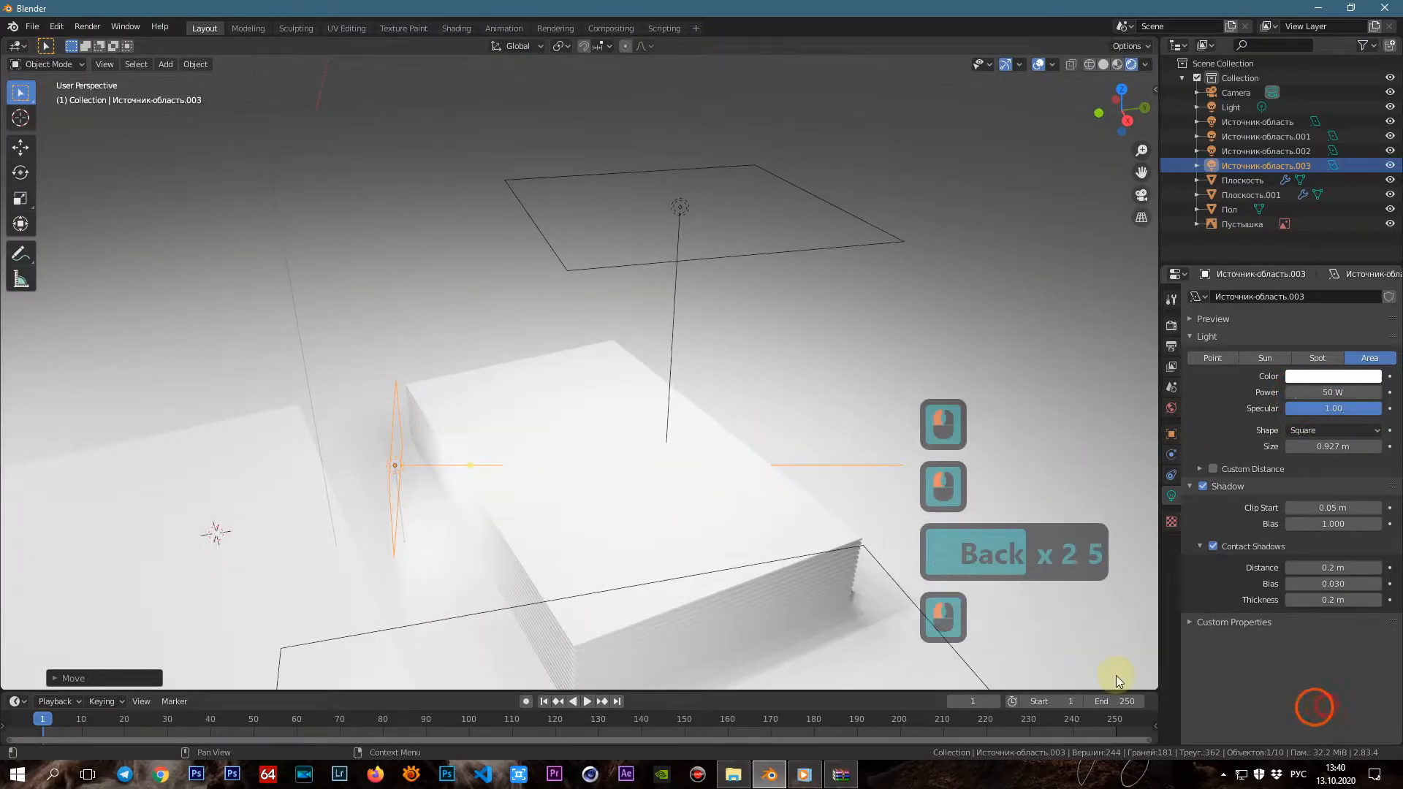
Lower the small area light's power to 30 W
middle_click_drag(1116, 675, 808, 550)
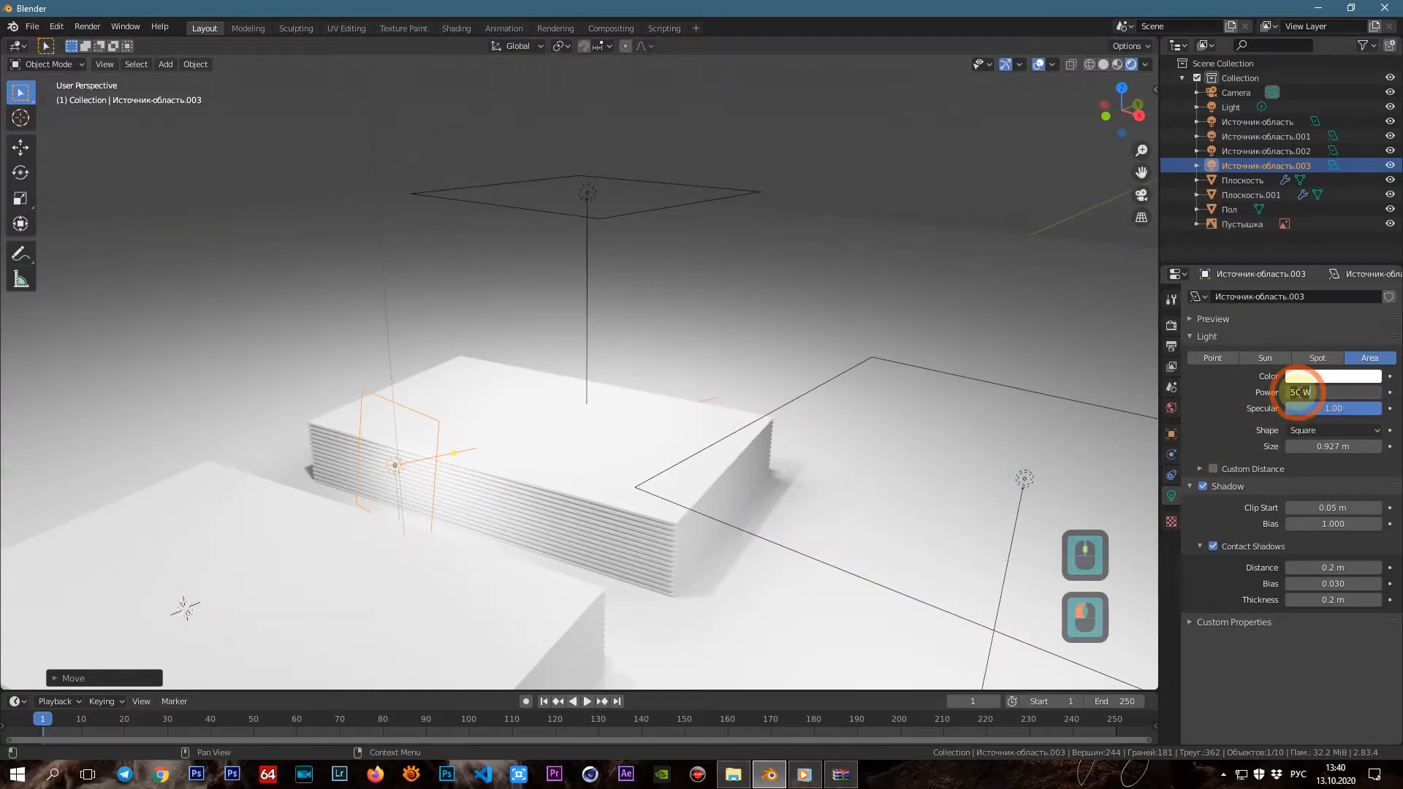
type("3")
left_click(704, 583)
middle_click_drag(703, 583, 530, 455)
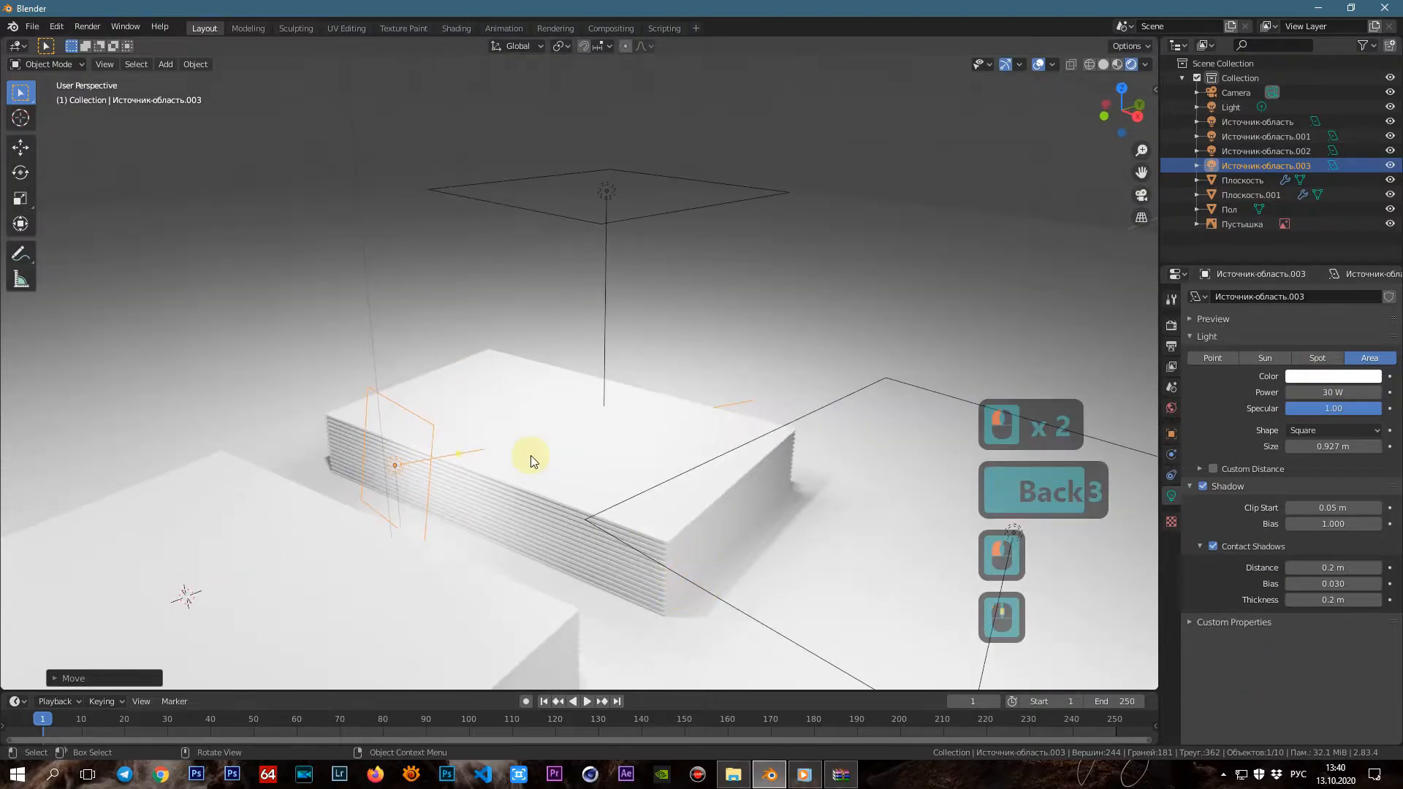
Aim the small area light along the layered long side of the rear card stack
left_click(458, 467)
left_click(400, 464)
left_click_drag(460, 467, 511, 499)
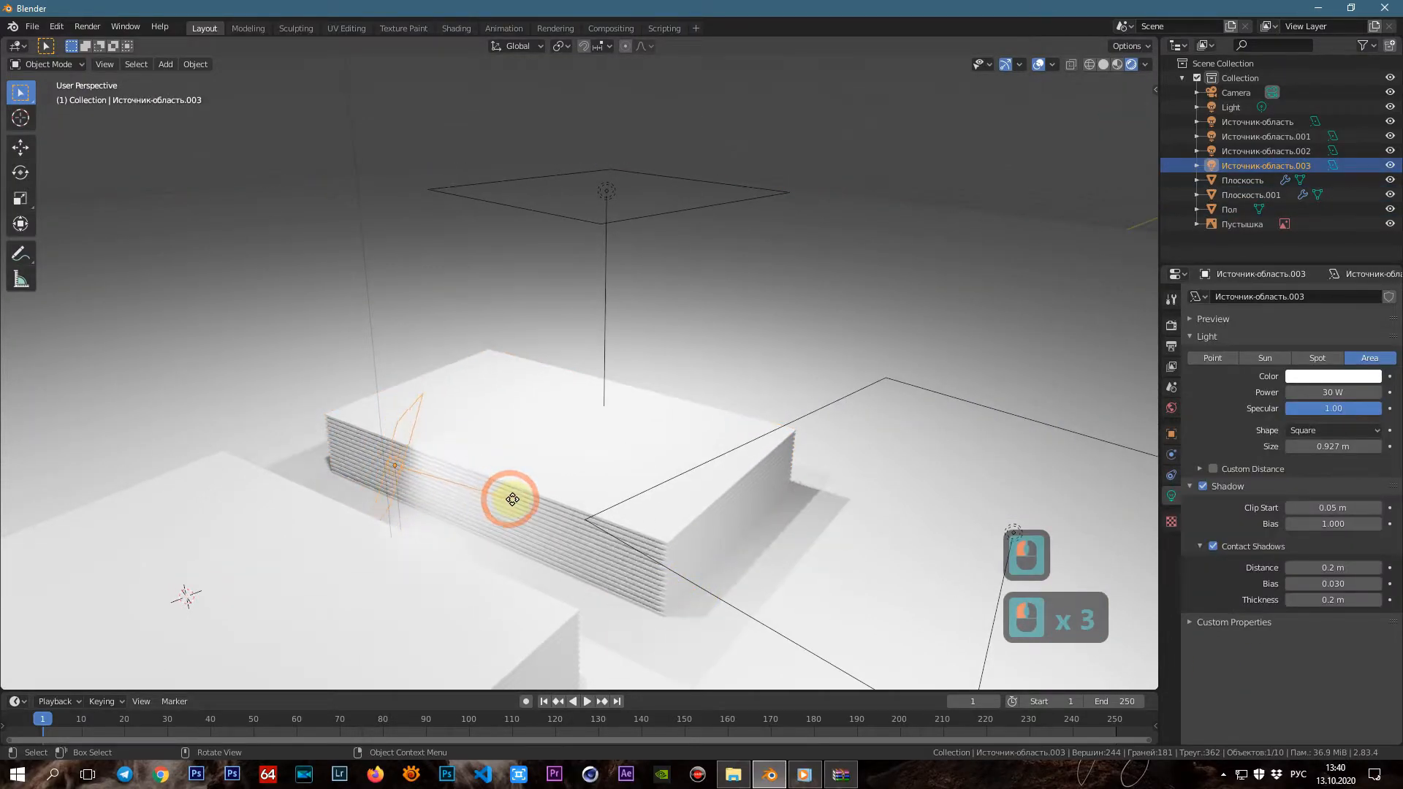
mouse_move(450, 470)
middle_mouse_down()
mouse_move(432, 517)
mouse_move(456, 484)
middle_mouse_up()
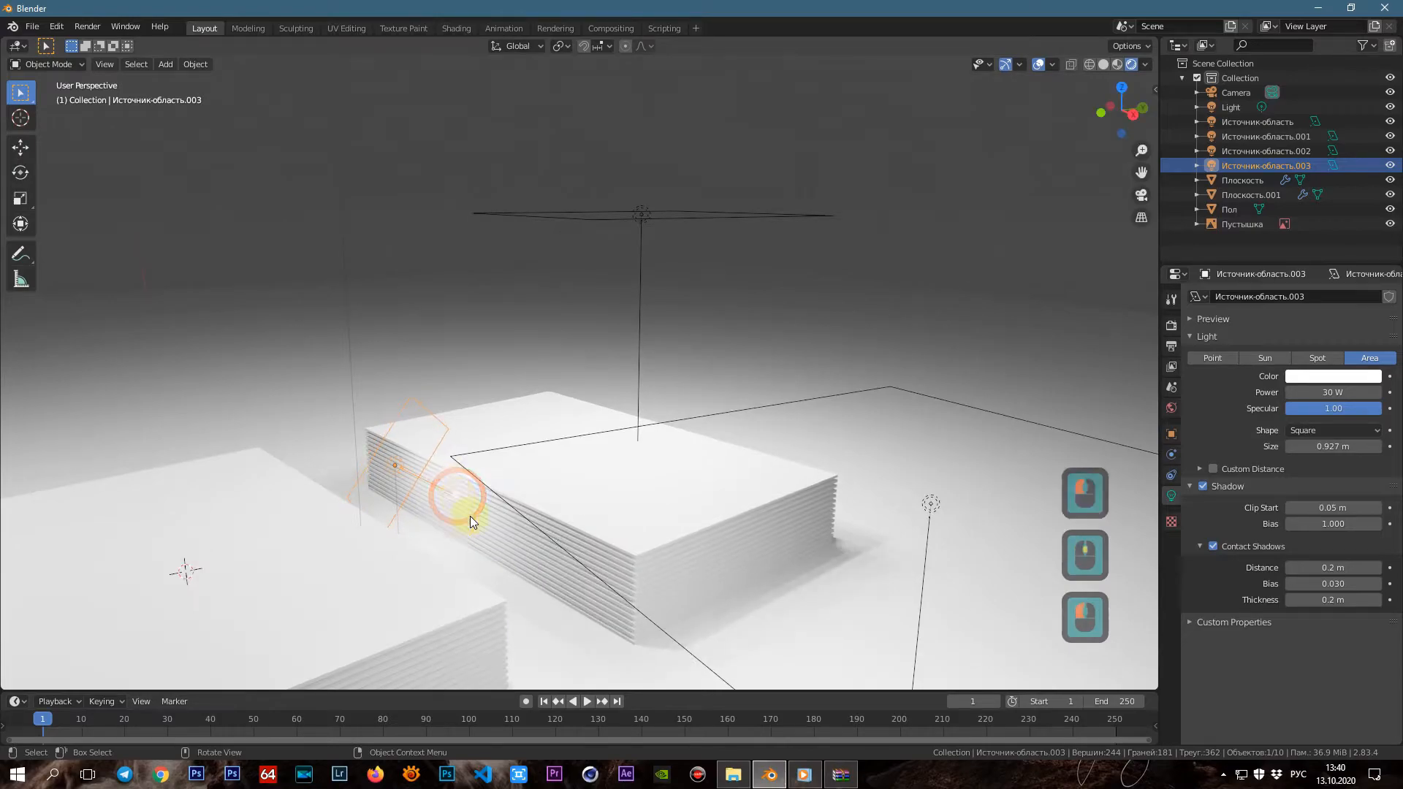
Duplicate the area light above the rear stack along the X axis and enlarge the copy to 3.02 m
scroll(511, 540, "down", 7)
middle_click_drag(484, 529, 457, 548)
scroll(457, 548, "down", 2)
left_click(618, 334)
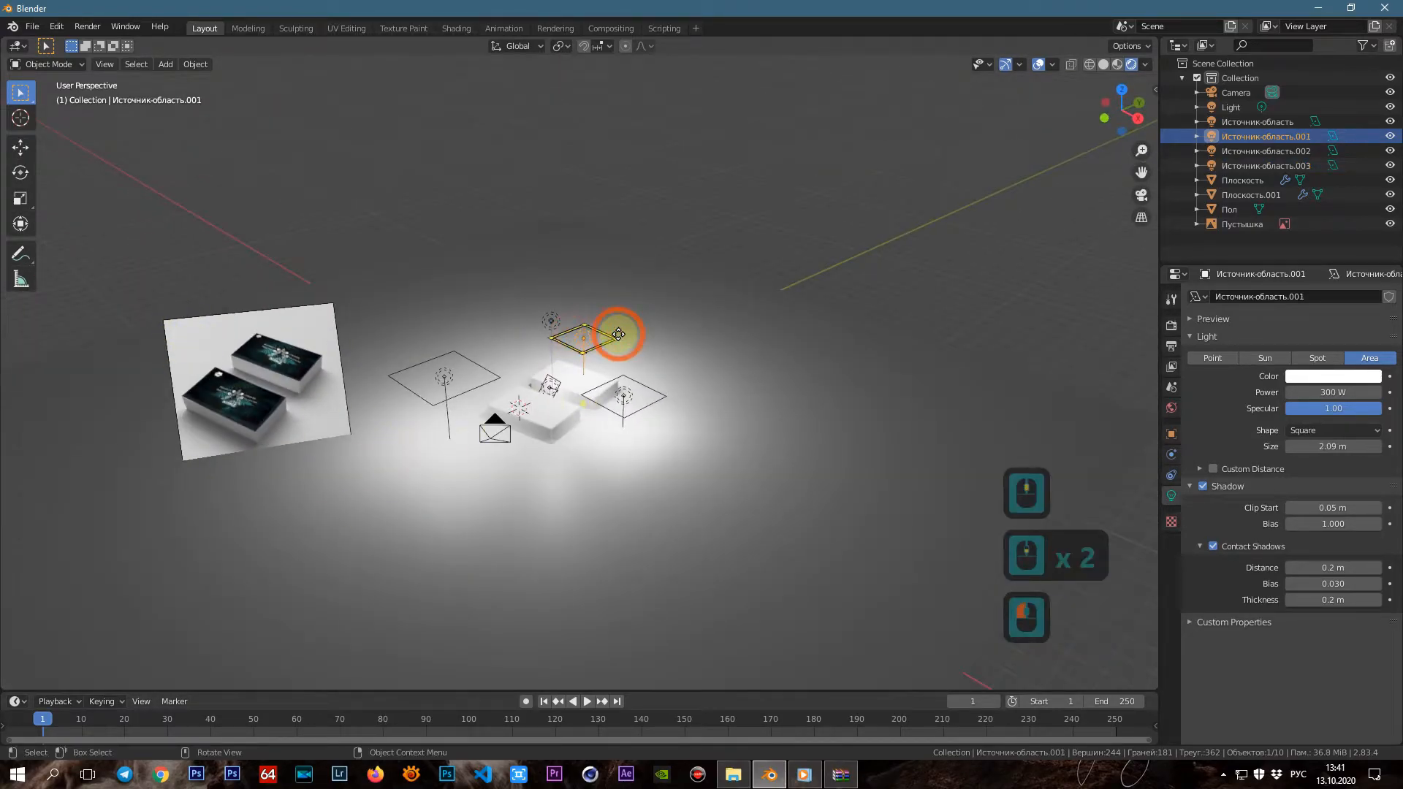
key("shift+d")
key("x")
left_click(546, 305)
left_click_drag(545, 304, 557, 310)
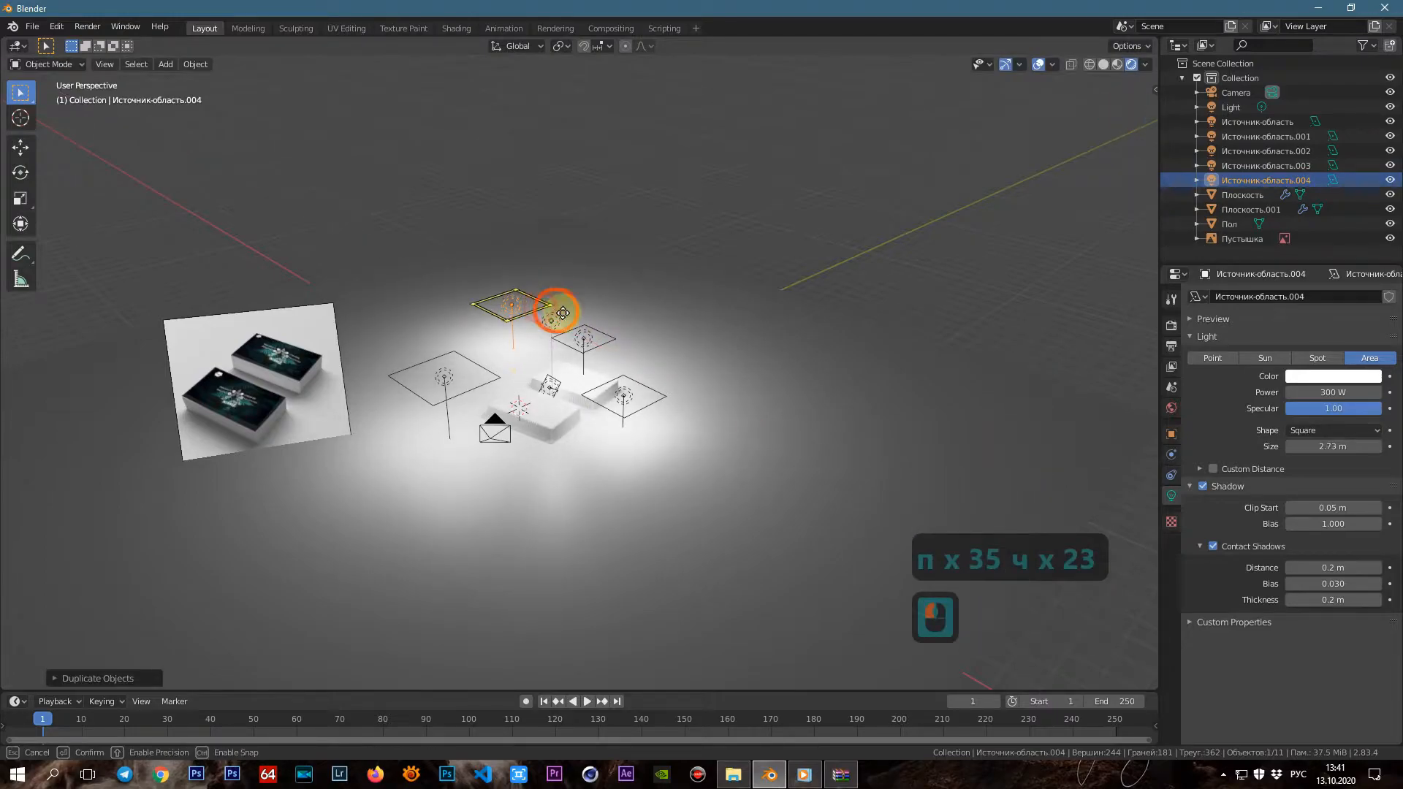
Move the duplicated area light along the Y and X axes to the open side of the two stacks
key("g")
key("y")
left_click(499, 349)
key("g")
key("x")
left_click(509, 369)
Shrink the duplicated area light to 1.84 m and lower it about 1.2 m along Z
scroll(486, 375, "up", 4)
middle_click_drag(446, 380, 478, 401)
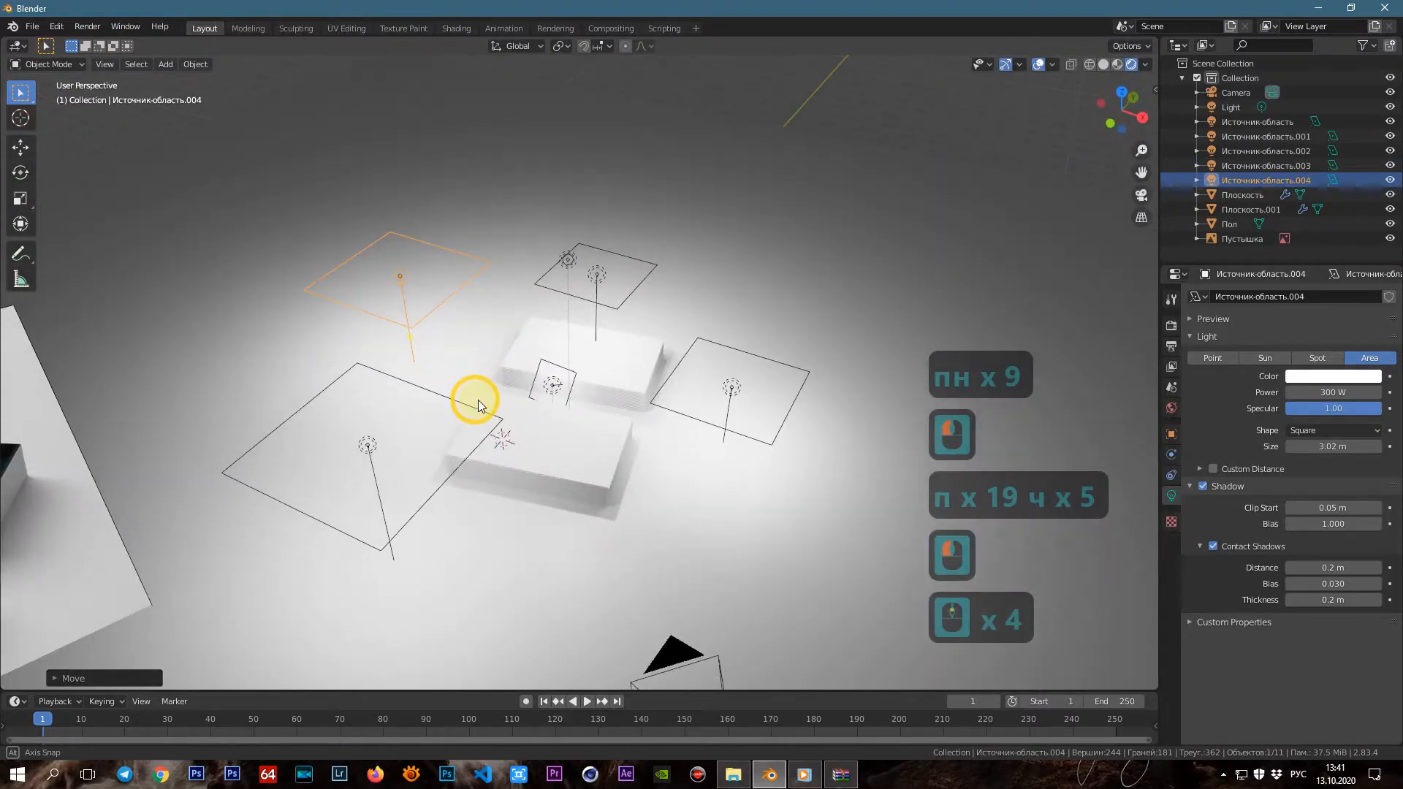
left_click_drag(407, 320, 404, 303)
key("g")
key("z")
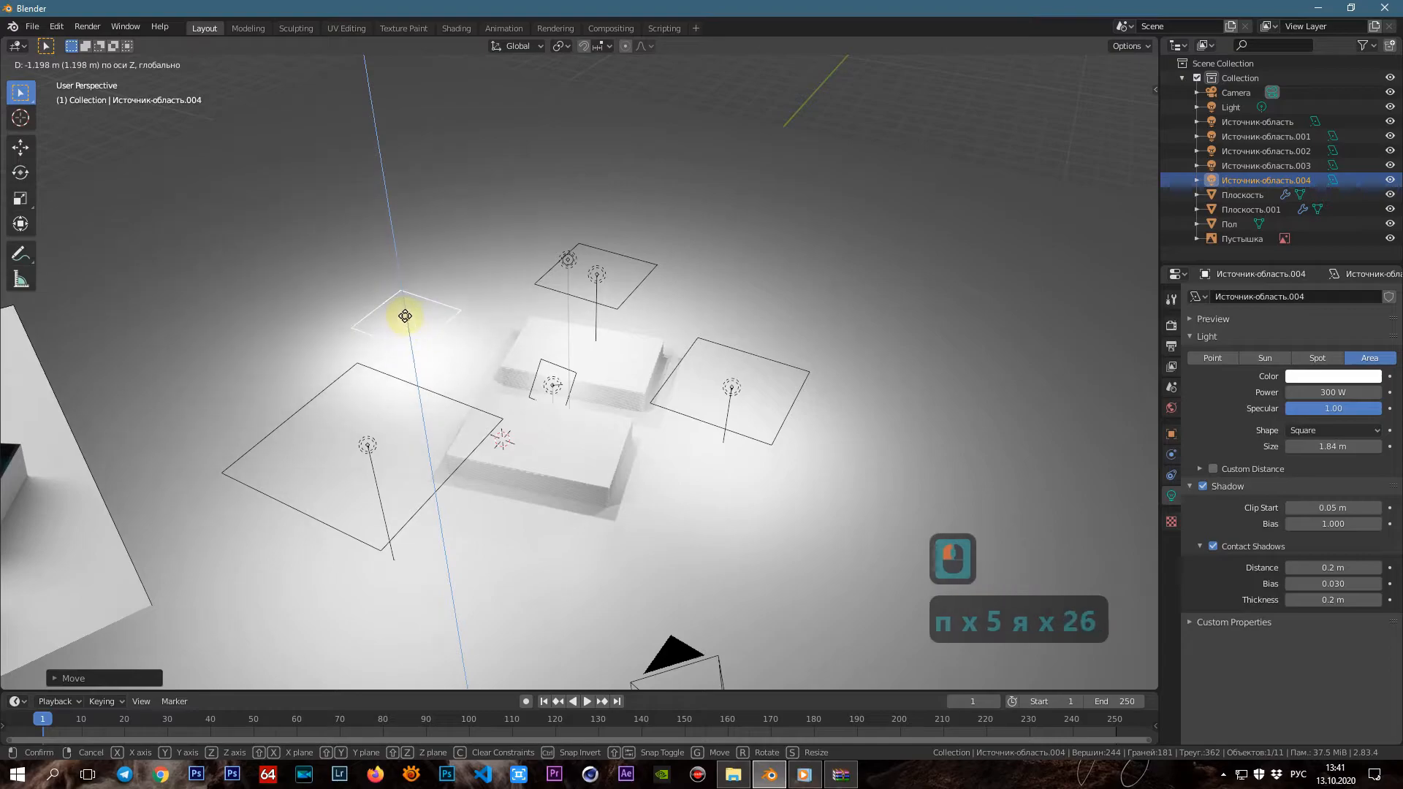
left_click(407, 318)
key("Insert")
key("Insert")
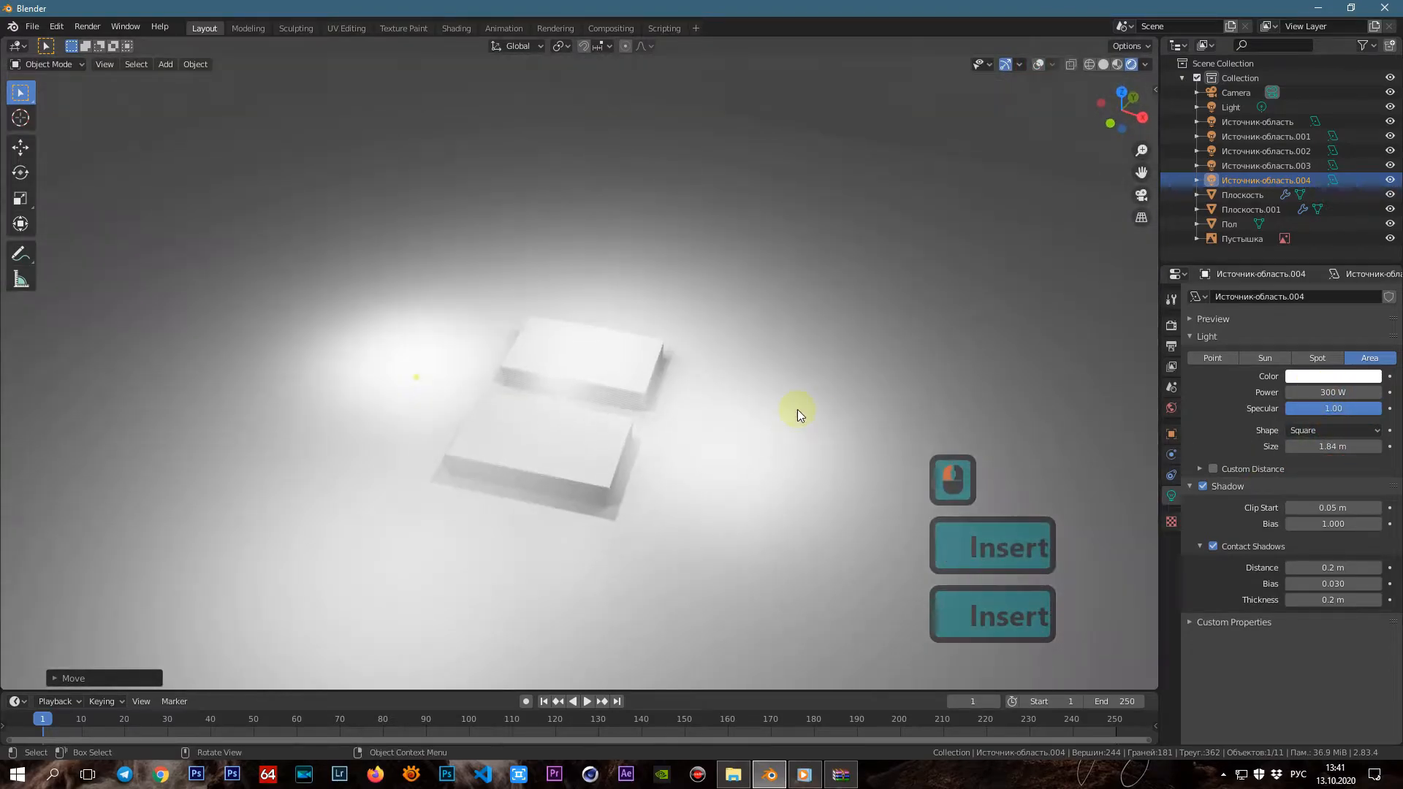
Select the camera and change its lens type to Orthographic
scroll(797, 409, "down", 3)
middle_click_drag(891, 296, 623, 424)
left_click(131, 320)
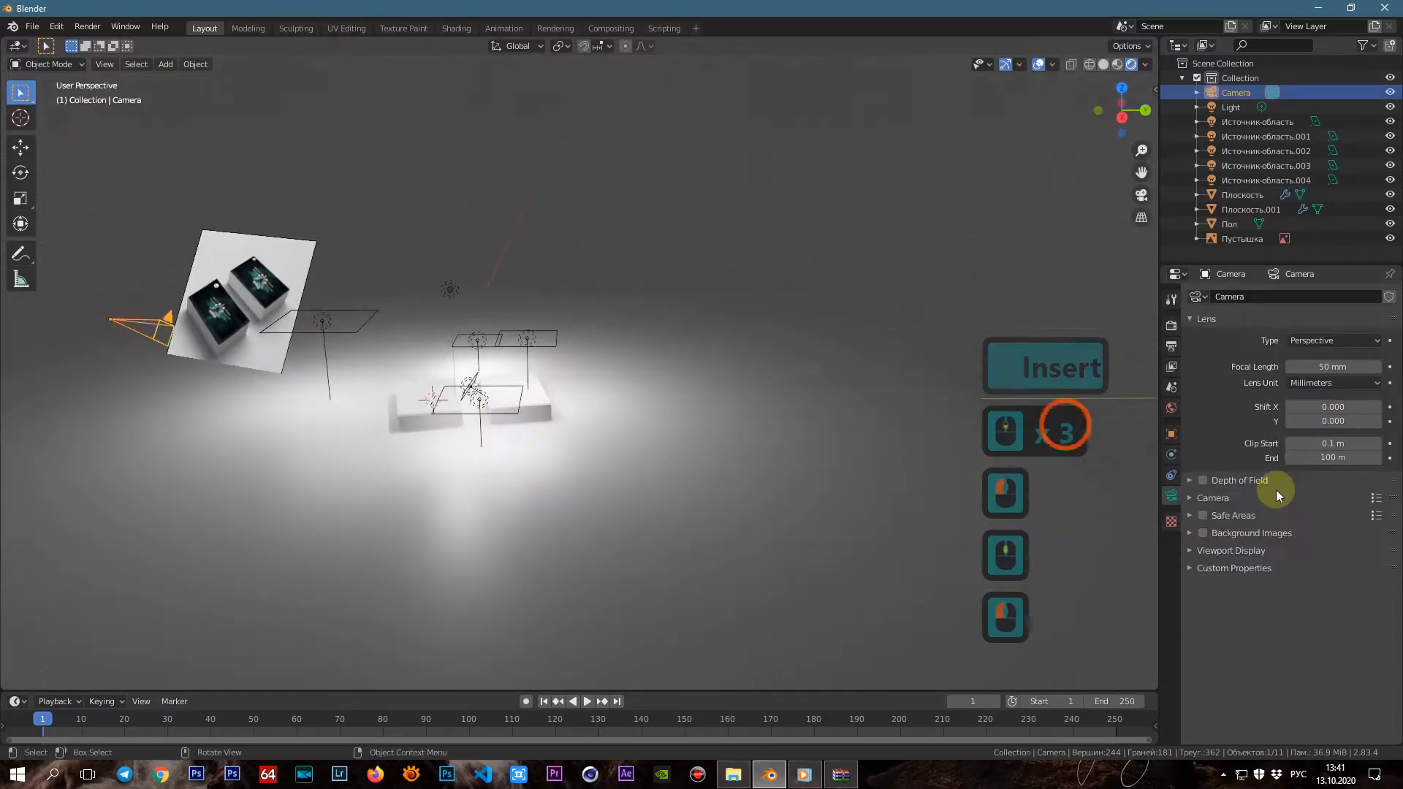
left_click(1335, 340)
left_click(1328, 371)
left_click(1189, 461)
left_click(1189, 462)
left_click(1190, 479)
left_click(1189, 549)
left_click(1190, 550)
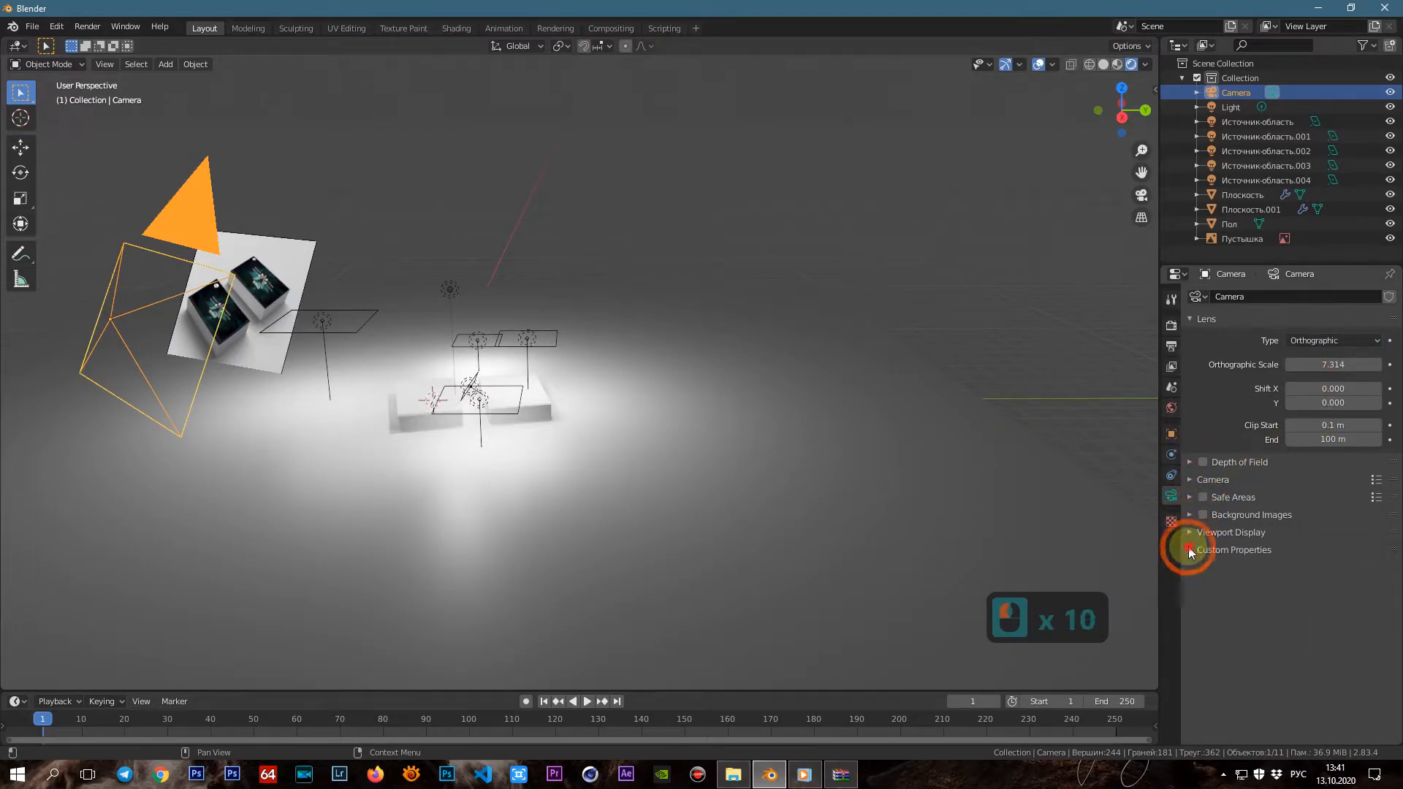
Set the camera's orthographic scale to 9.214 and check the framing through the camera without overlays
left_click(1337, 365)
key("Insert")
left_click(774, 450)
key("Insert")
key("Insert")
left_click(1038, 65)
key("Insert")
key("Insert")
left_click(1039, 64)
Move the camera to reframe the two card stacks, and view the result through it without overlays
left_click(112, 320)
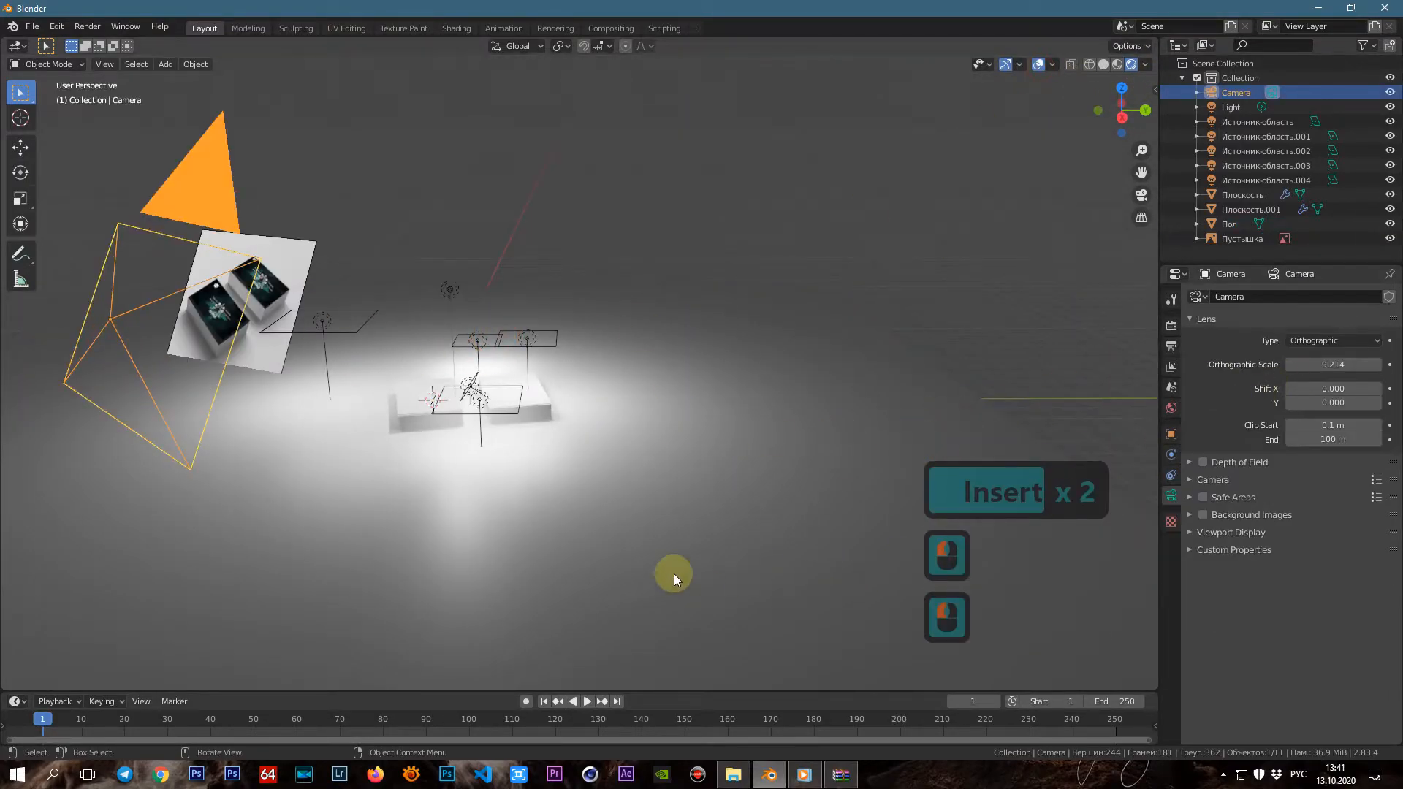
middle_click_drag(700, 585, 1, 152)
middle_click_drag(230, 443, 542, 457)
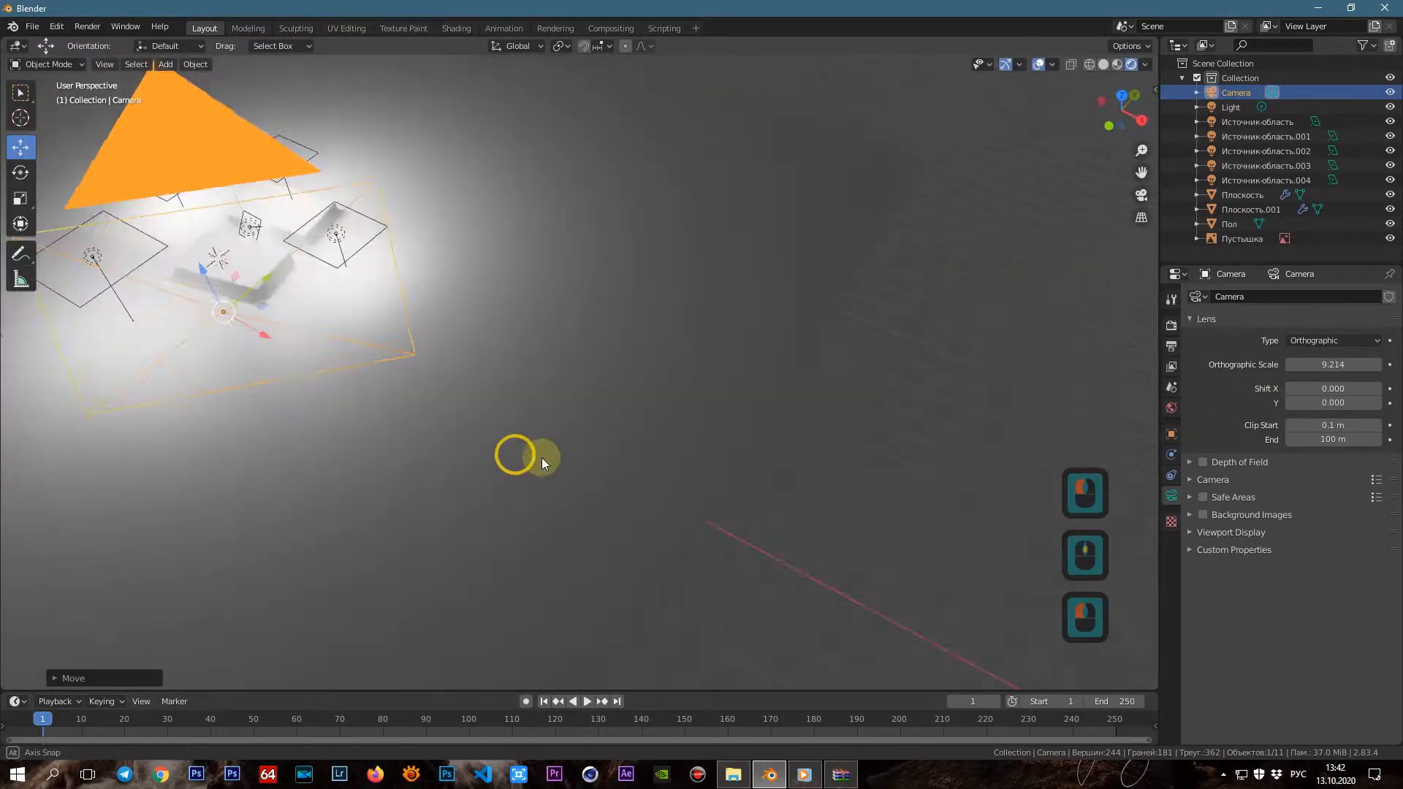
key("Insert")
left_click(1037, 64)
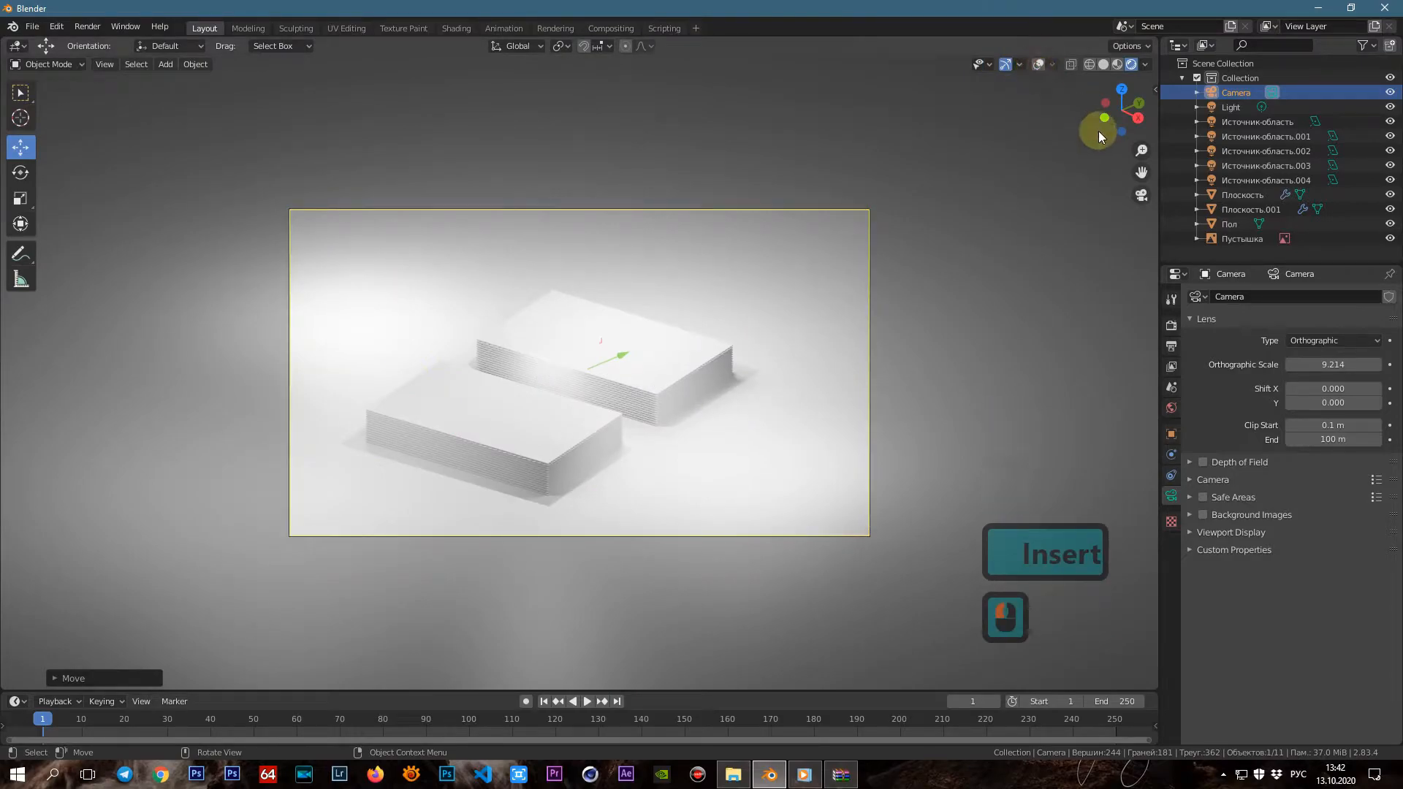
Compare the lighting by hiding and restoring the lights one at a time, and leave the small area light Источник-область.003 hidden
left_click(1389, 123)
left_click(1389, 123)
left_click(1391, 137)
left_click(1392, 137)
left_click(1391, 152)
left_click(1390, 152)
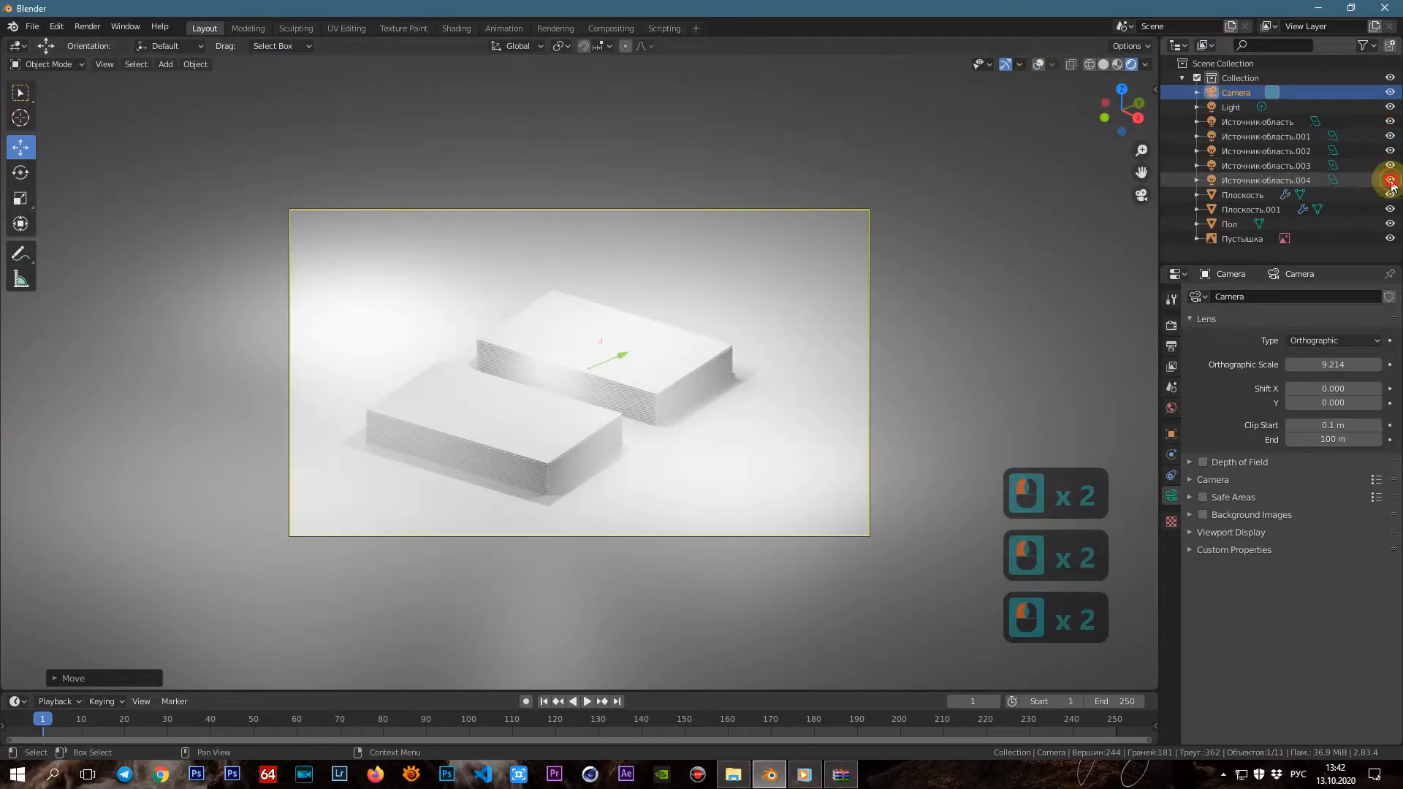
left_click(1392, 108)
left_click(1391, 108)
left_click(1391, 122)
left_click(1391, 123)
left_click(1391, 137)
left_click(1391, 137)
left_click(1391, 151)
left_click(1391, 152)
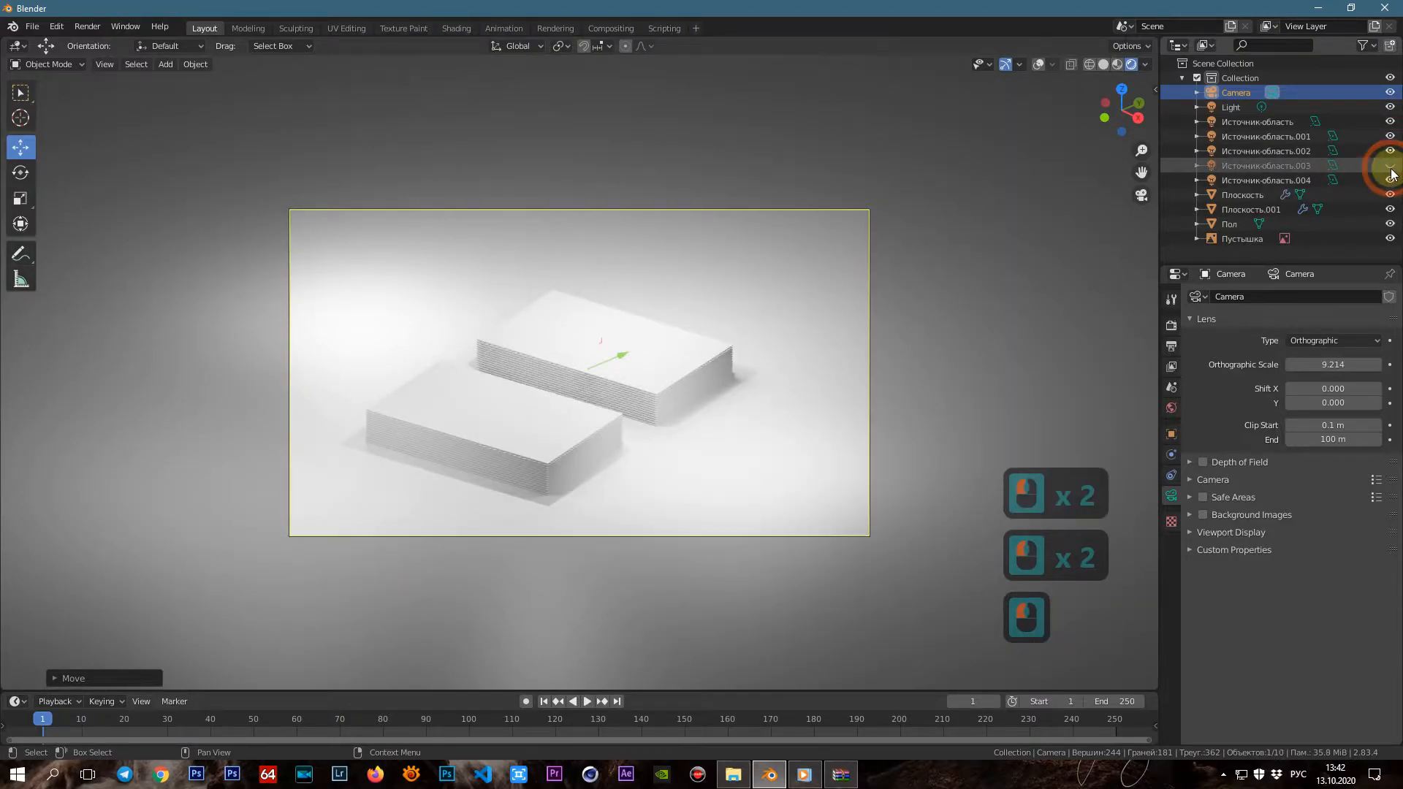
Show the overlays, reselect the camera and shift it along its vertical direction, checking the framing through the camera
middle_click_drag(813, 586, 226, 274)
key("Insert")
key("Insert")
left_click(205, 261)
left_click(205, 261)
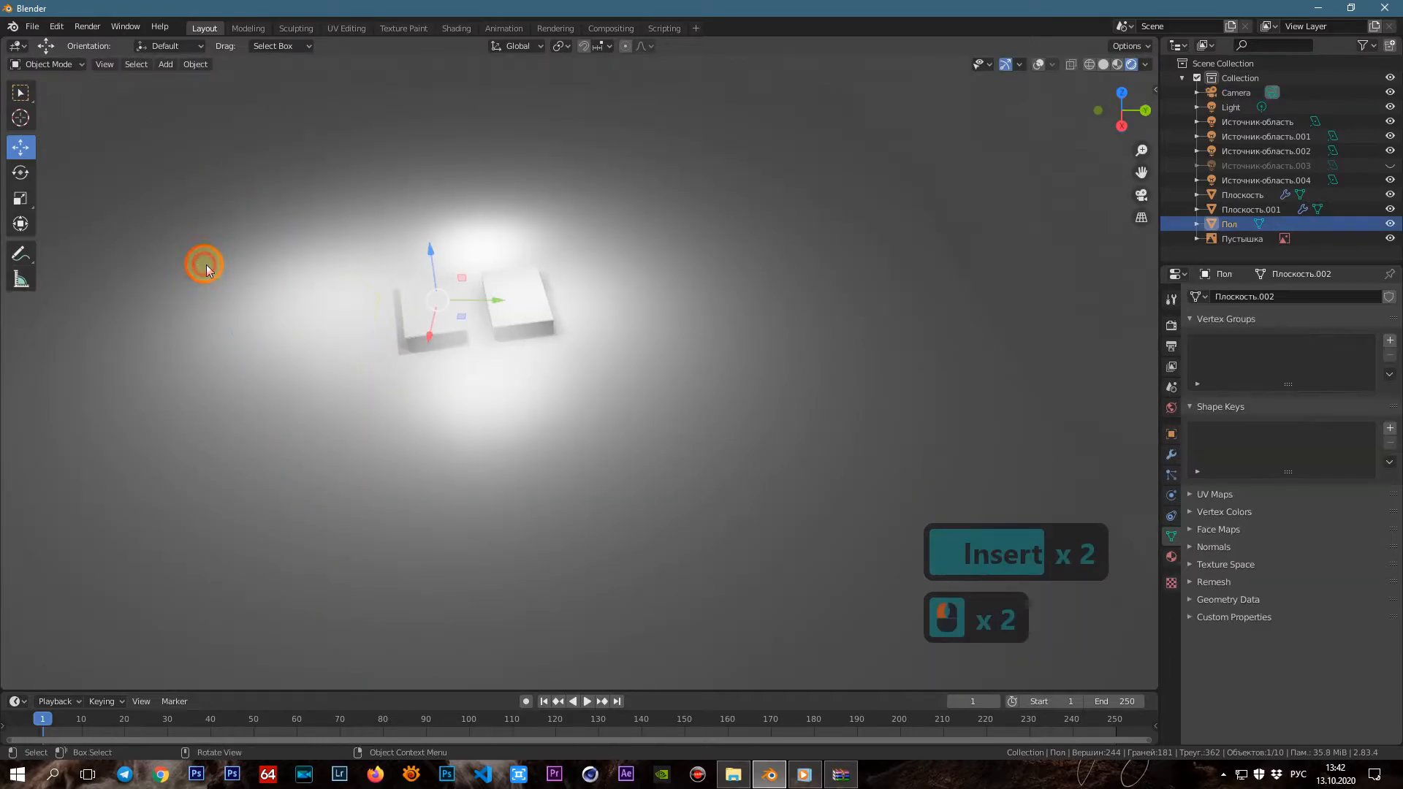
left_click(1038, 64)
left_click(204, 262)
left_click_drag(206, 265, 212, 283)
key("Insert")
key("Insert")
key("Insert")
key("Insert")
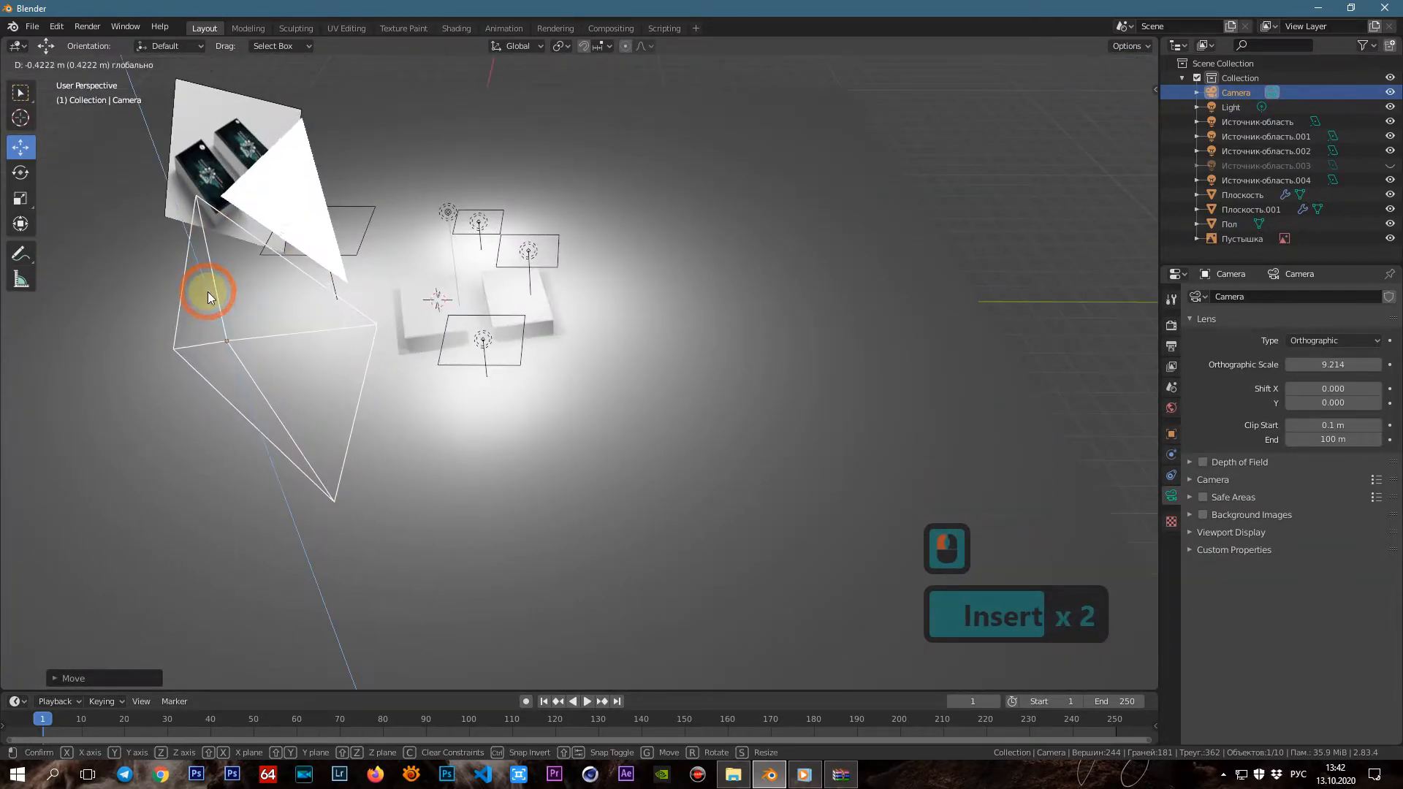
Shift the camera again, including along the X axis, and check how the stacks sit in its frame
middle_click_drag(208, 291, 256, 310)
left_click_drag(208, 294, 210, 356)
key("Insert")
key("Insert")
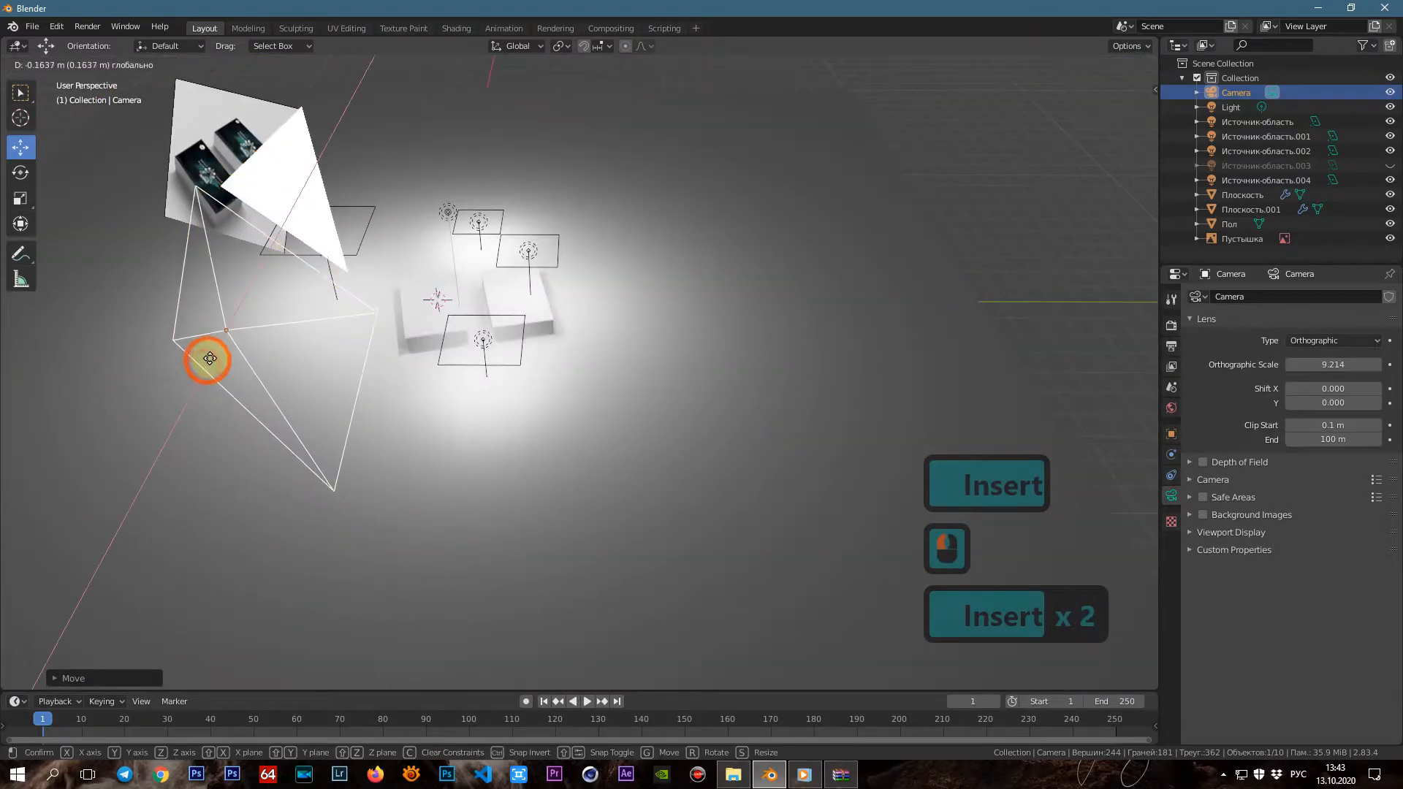
key("Insert")
left_click(1038, 65)
left_click(1037, 65)
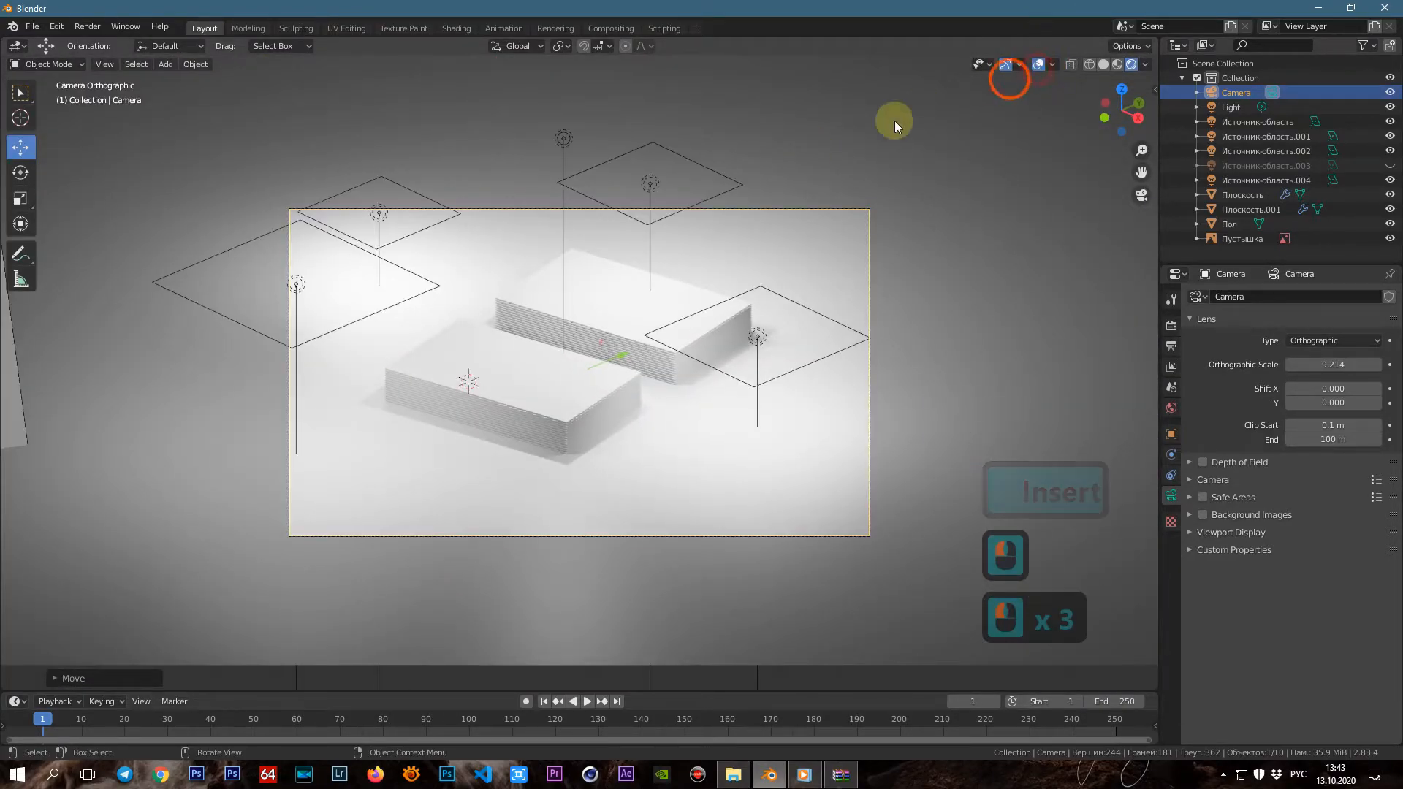
Fine-tune the camera position to center the stacks vertically in the frame and hide the overlays
key("Insert")
left_click_drag(279, 330, 246, 272)
key("Insert")
key("Insert")
key("Insert")
left_click(1037, 64)
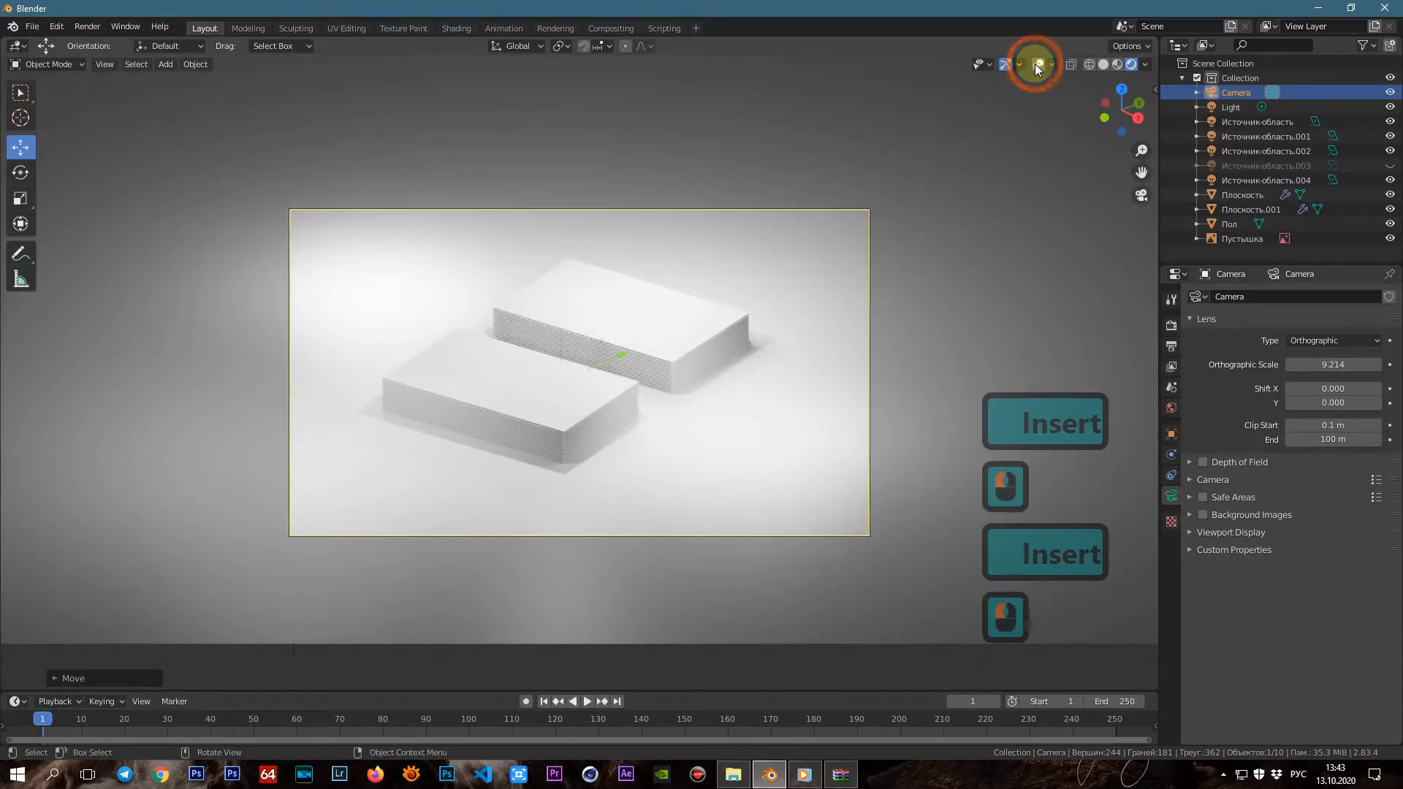
Set the Eevee render samples to 140 and preview the scene with and without Bloom
left_click(1172, 326)
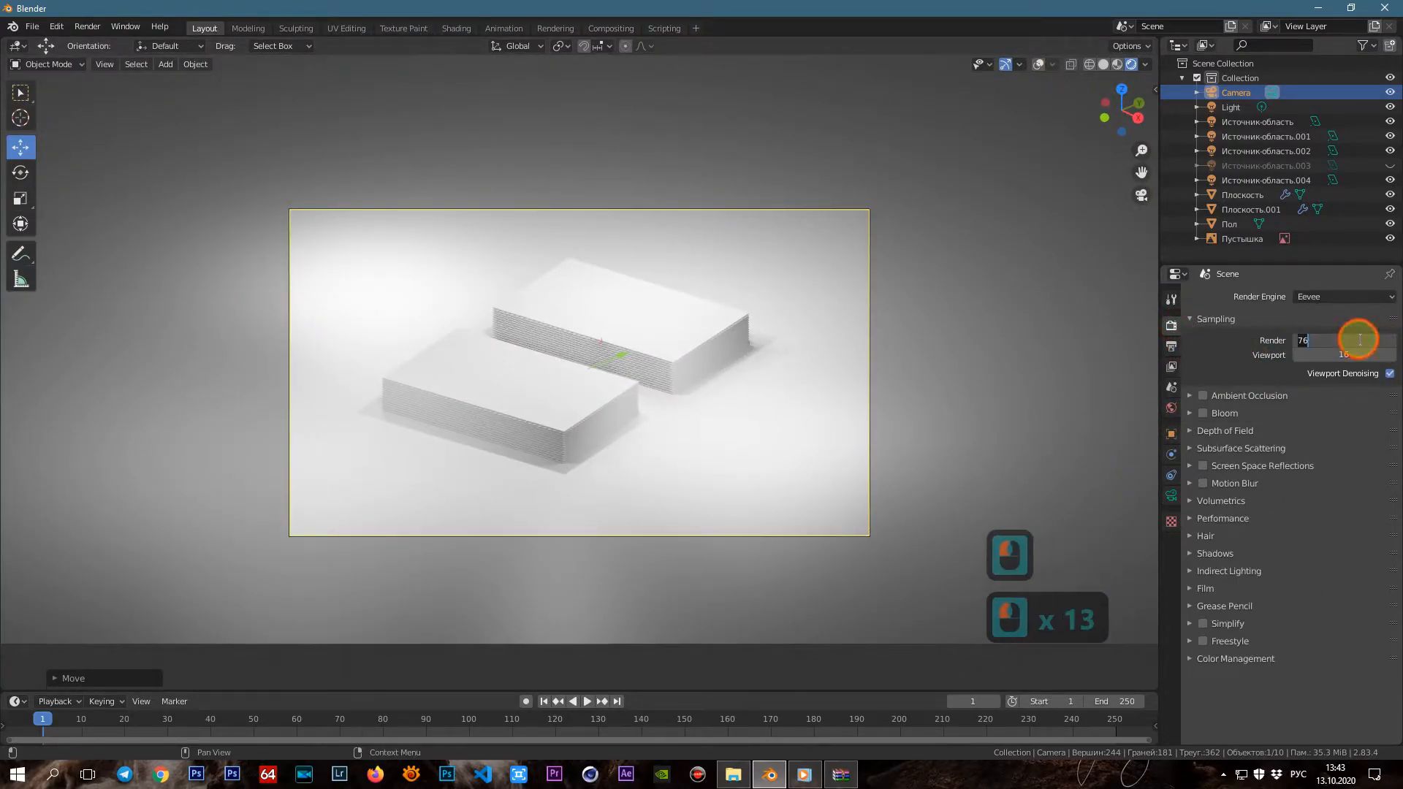
left_click(1377, 460)
left_click(1204, 413)
left_click(1204, 413)
left_click(1204, 412)
left_click(1204, 413)
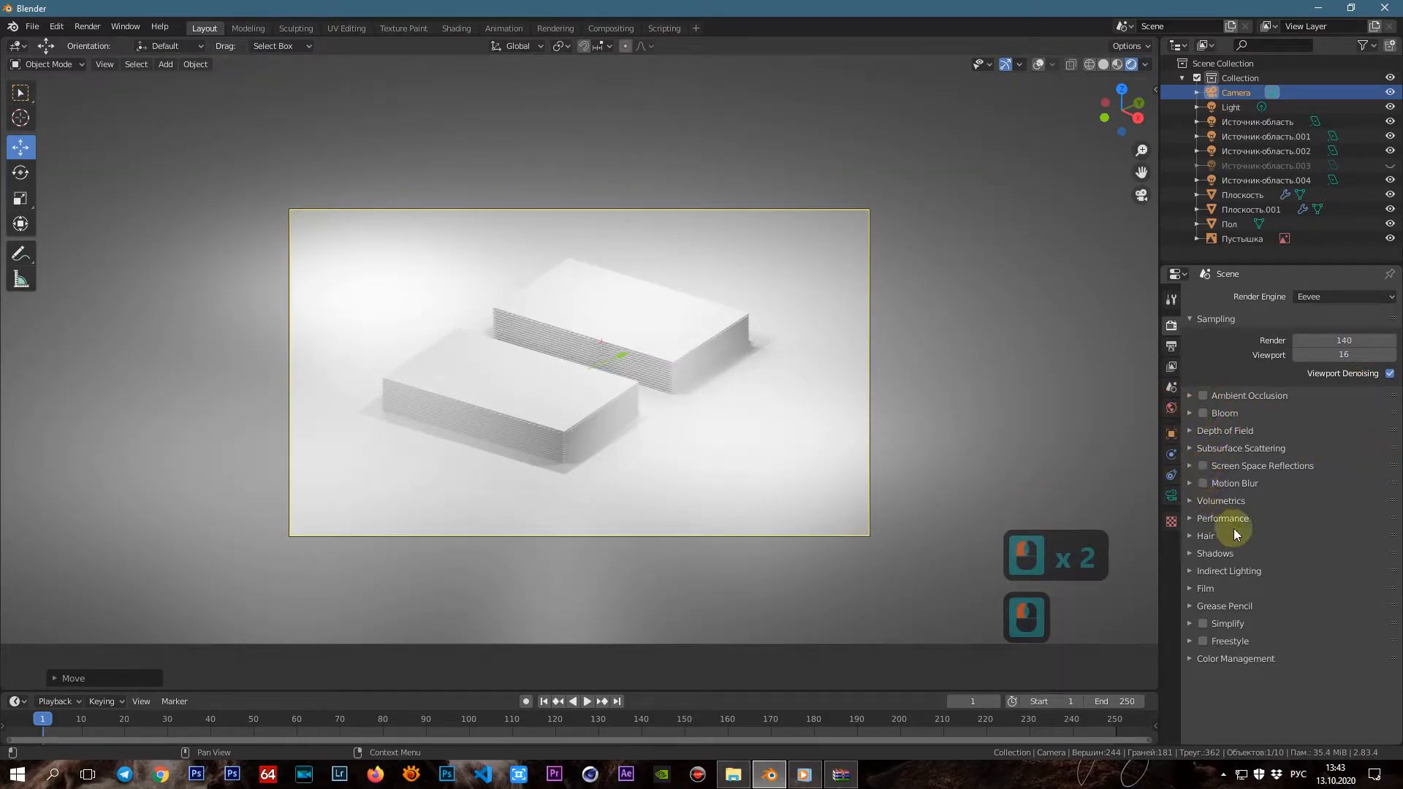
Enable Ambient Occlusion in the render settings after comparing the scene with it on and off
left_click(1205, 396)
left_click(1192, 396)
left_click(1200, 396)
left_click(1199, 395)
left_click(1199, 396)
left_click(1200, 395)
Examine the light settings of the area lights around the stacks from several angles outside the camera view
key("Insert")
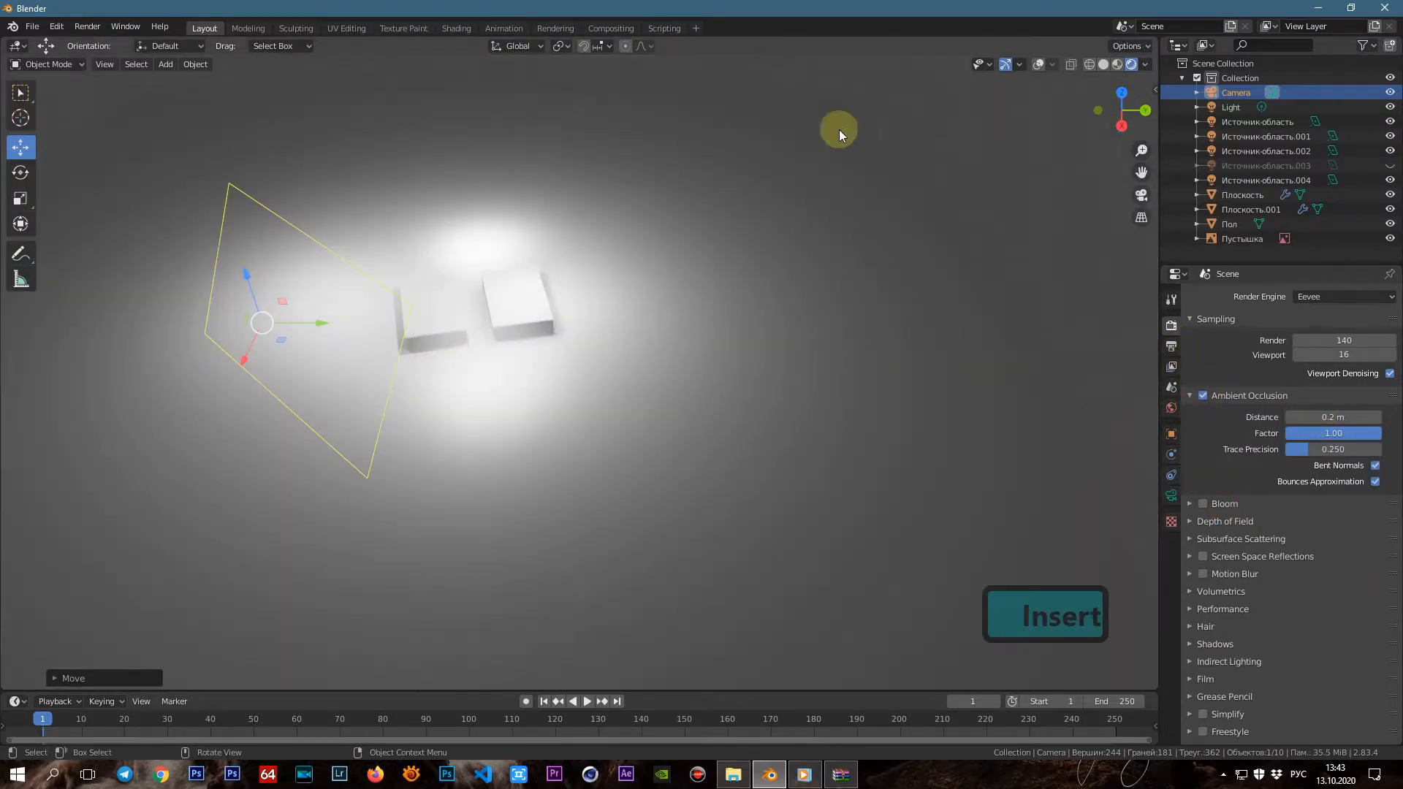
left_click(1038, 66)
middle_click_drag(800, 311, 736, 344)
left_click(465, 285)
left_click(455, 283)
left_click(1171, 496)
left_click(457, 185)
left_click(383, 171)
middle_click_drag(689, 426, 482, 446)
left_click(517, 272)
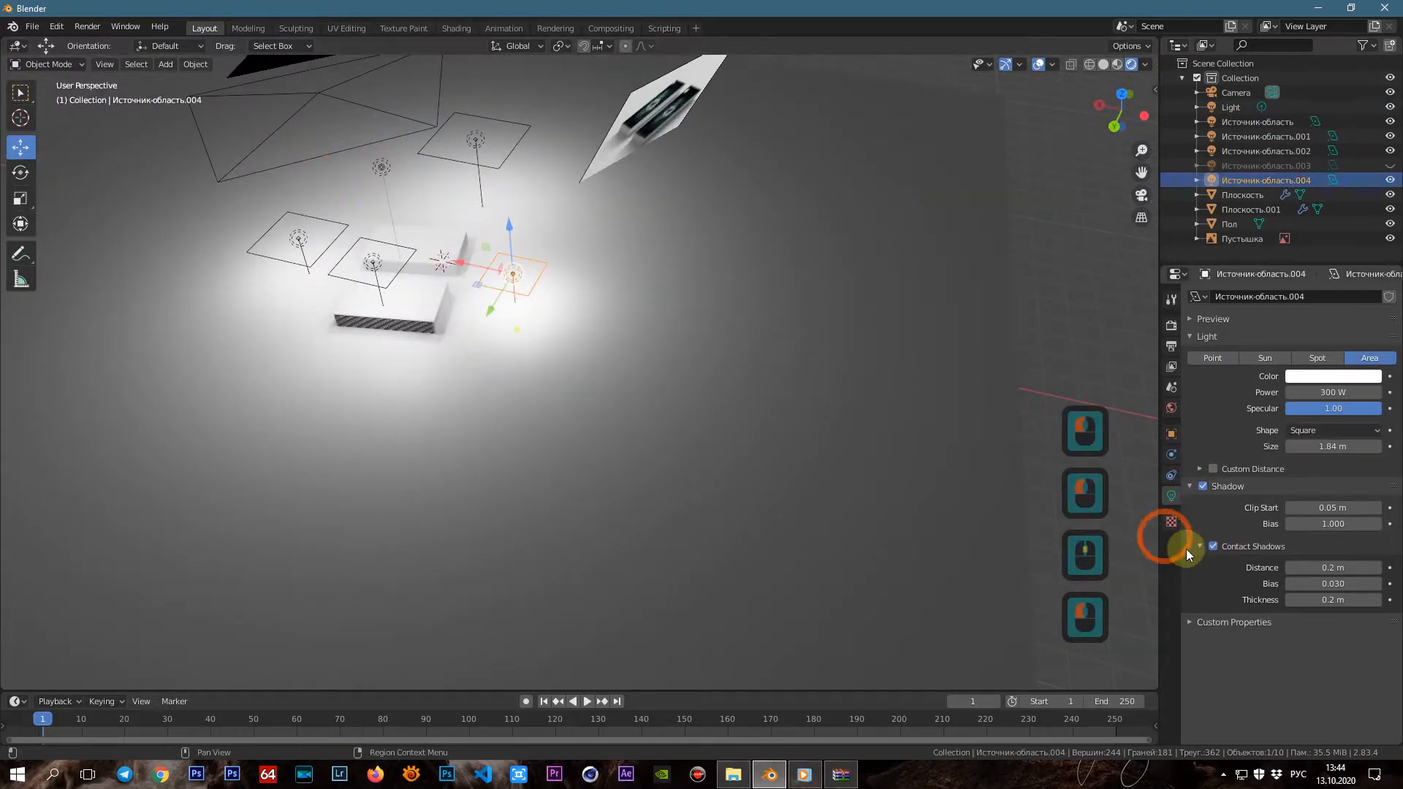
middle_click_drag(1148, 537, 1023, 522)
left_click(605, 131)
middle_click_drag(855, 473, 968, 470)
middle_click_drag(832, 450, 851, 445)
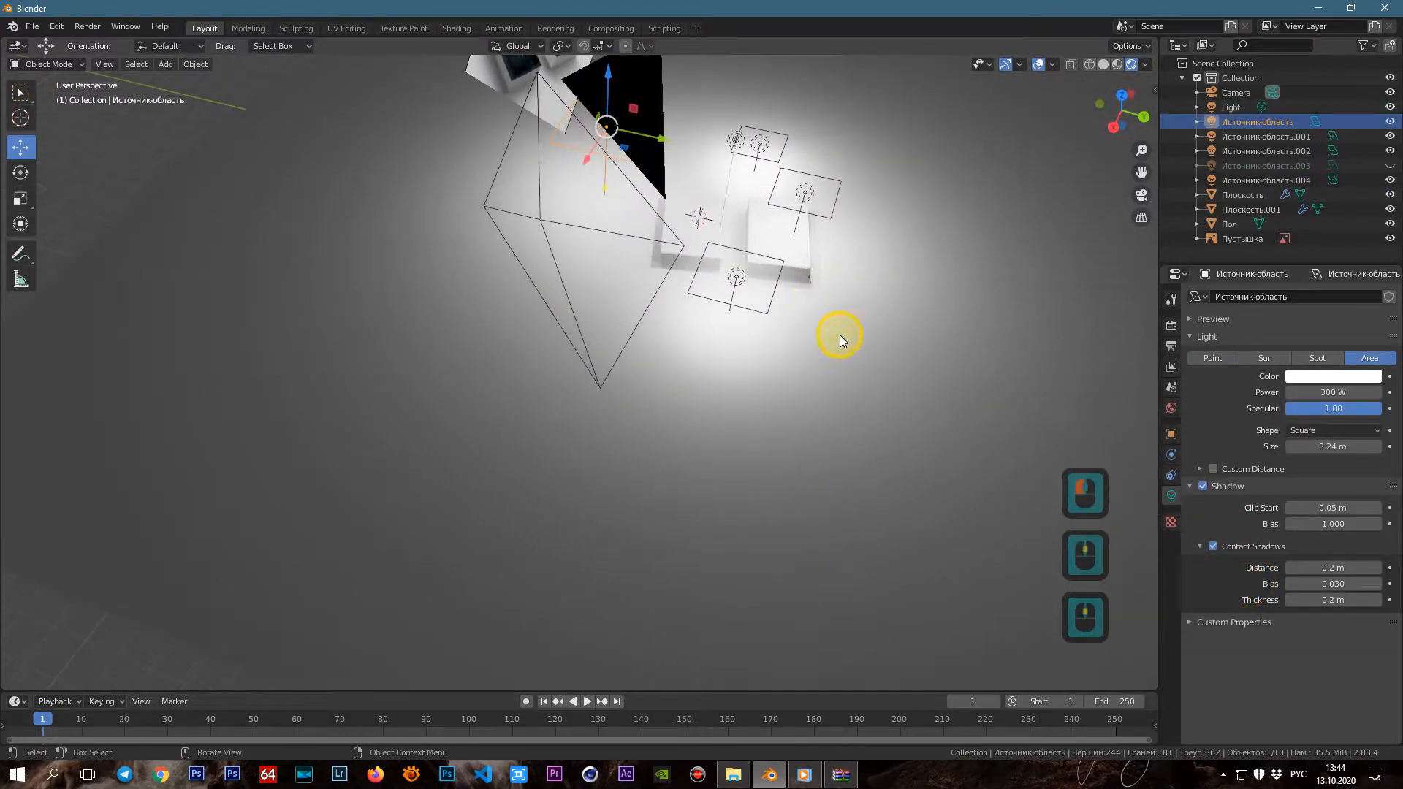
Create a material for the rear card stack with Specular 0.000 and Roughness 1.000, and check it through the camera
left_click(798, 250)
left_click(1171, 557)
left_click(1288, 359)
left_click(1328, 505)
left_click(1290, 590)
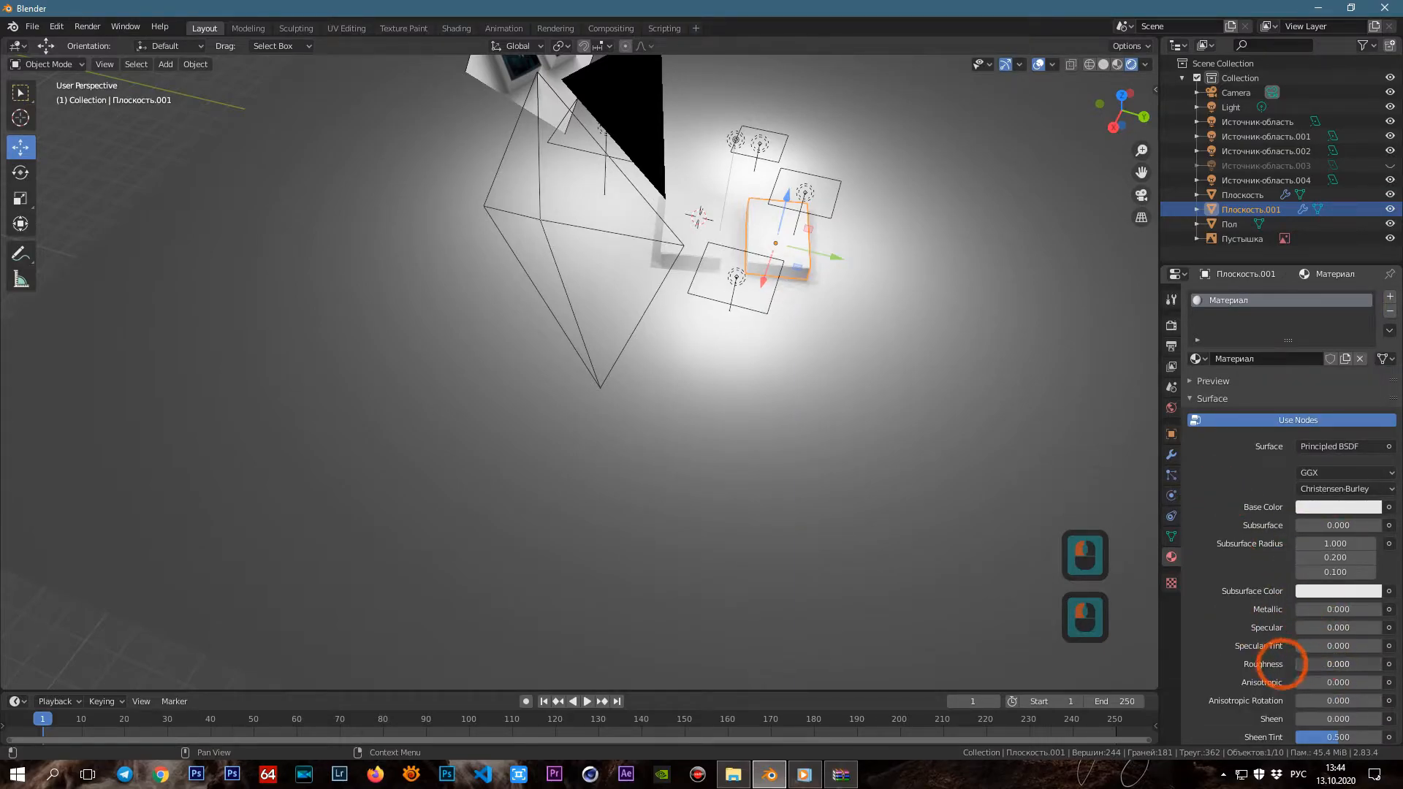
left_click_drag(1298, 663, 1379, 663)
key("Insert")
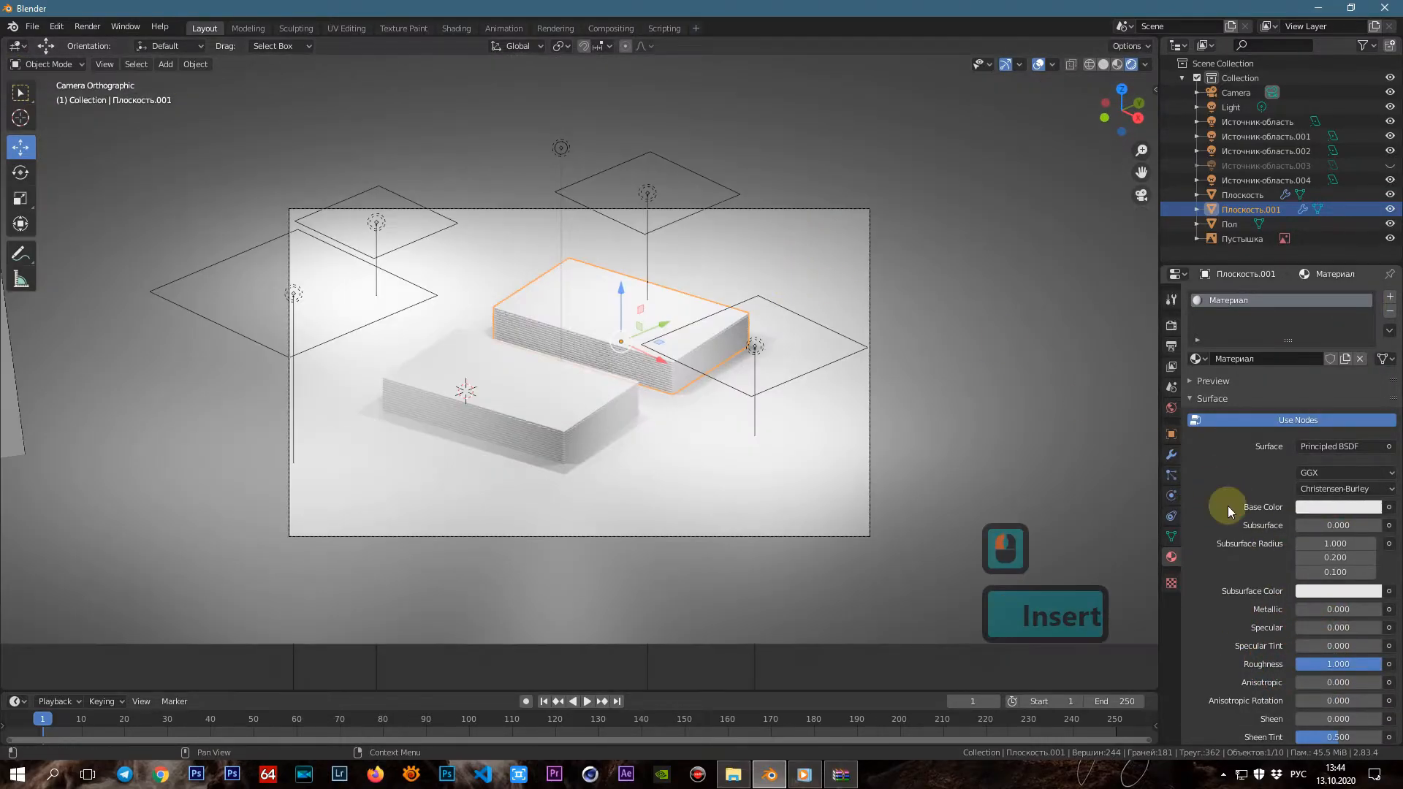
Assign the rear stack's material to the front card stack and rename it Белая визитка
left_click(594, 392)
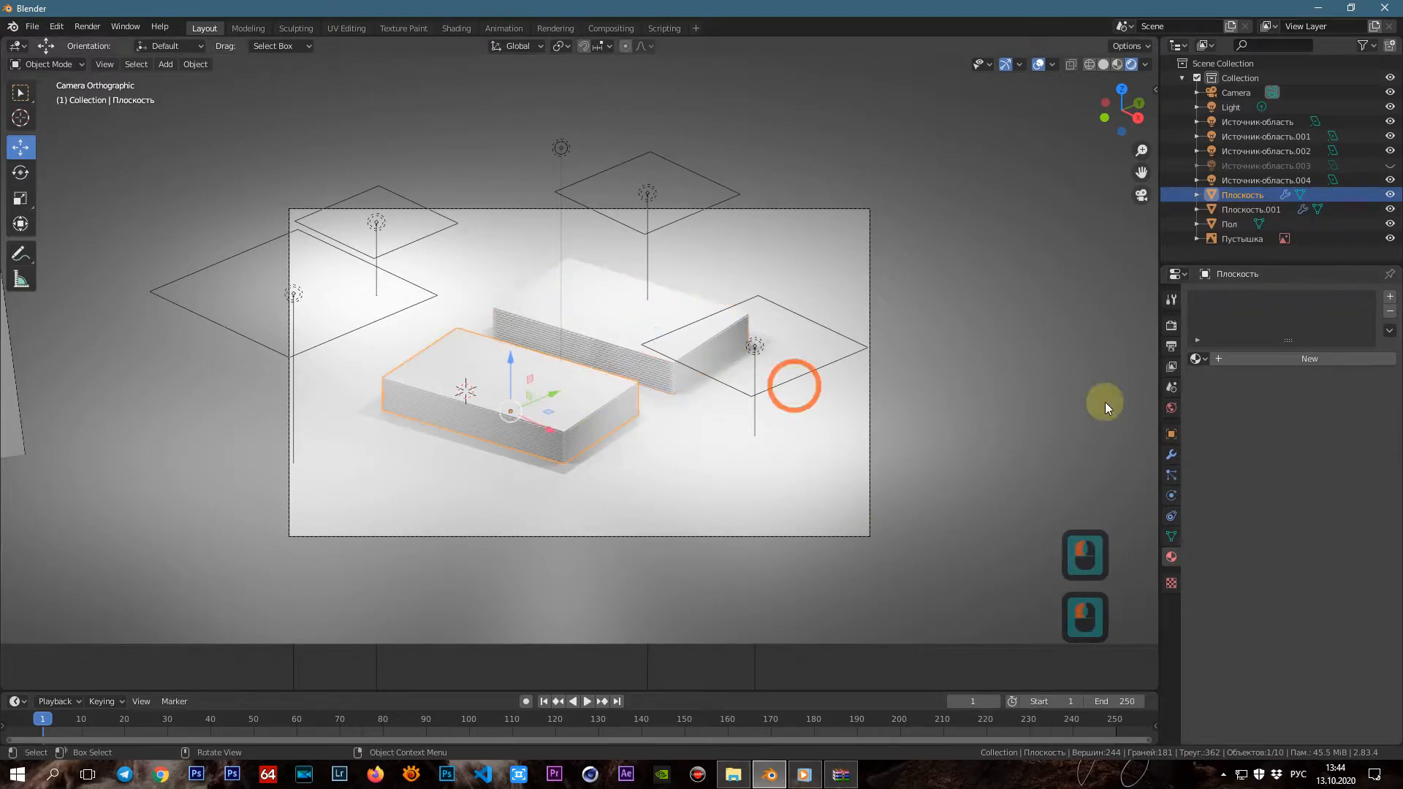
left_click(1195, 358)
left_click(1217, 396)
double_click(1259, 359)
key("BackSpace")
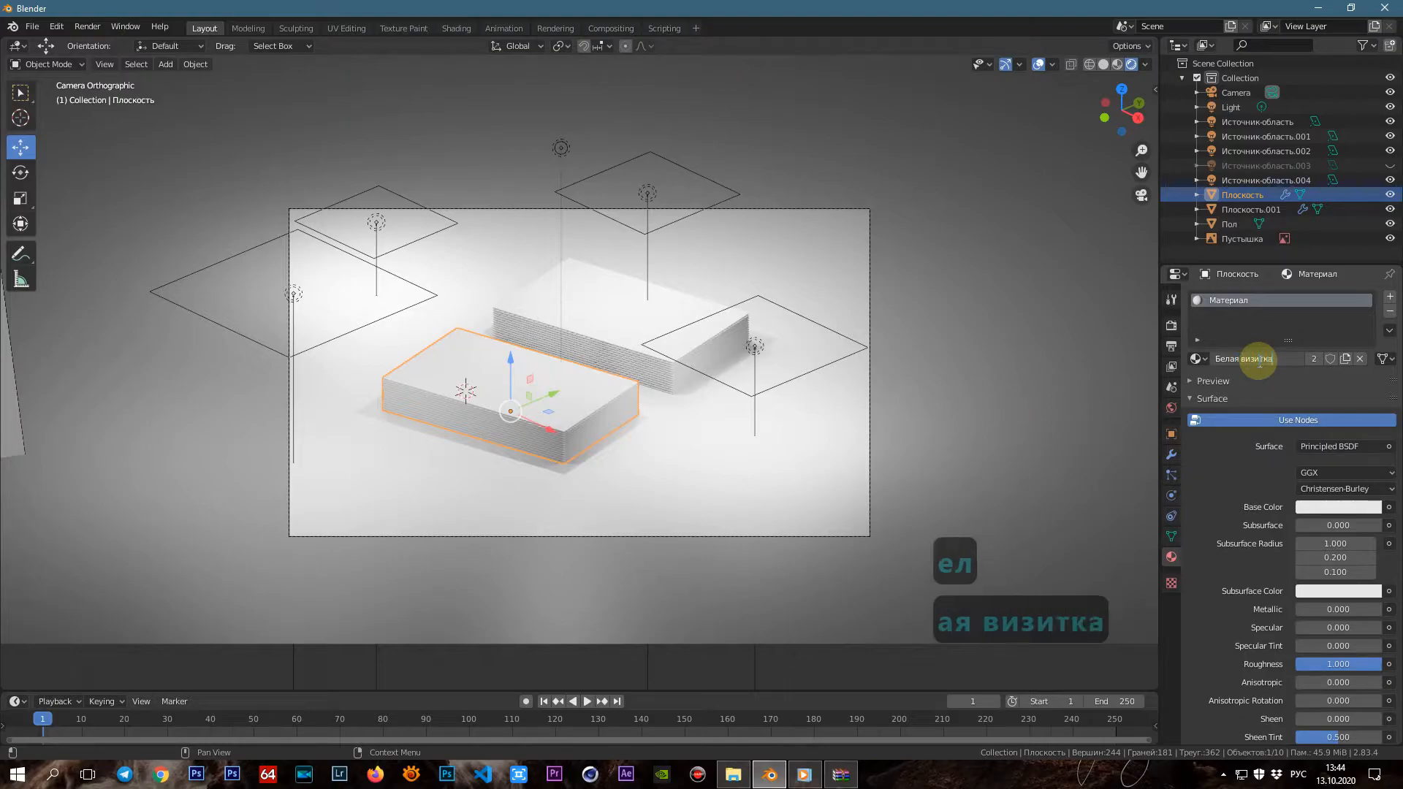
left_click(1321, 547)
double_click(1216, 477)
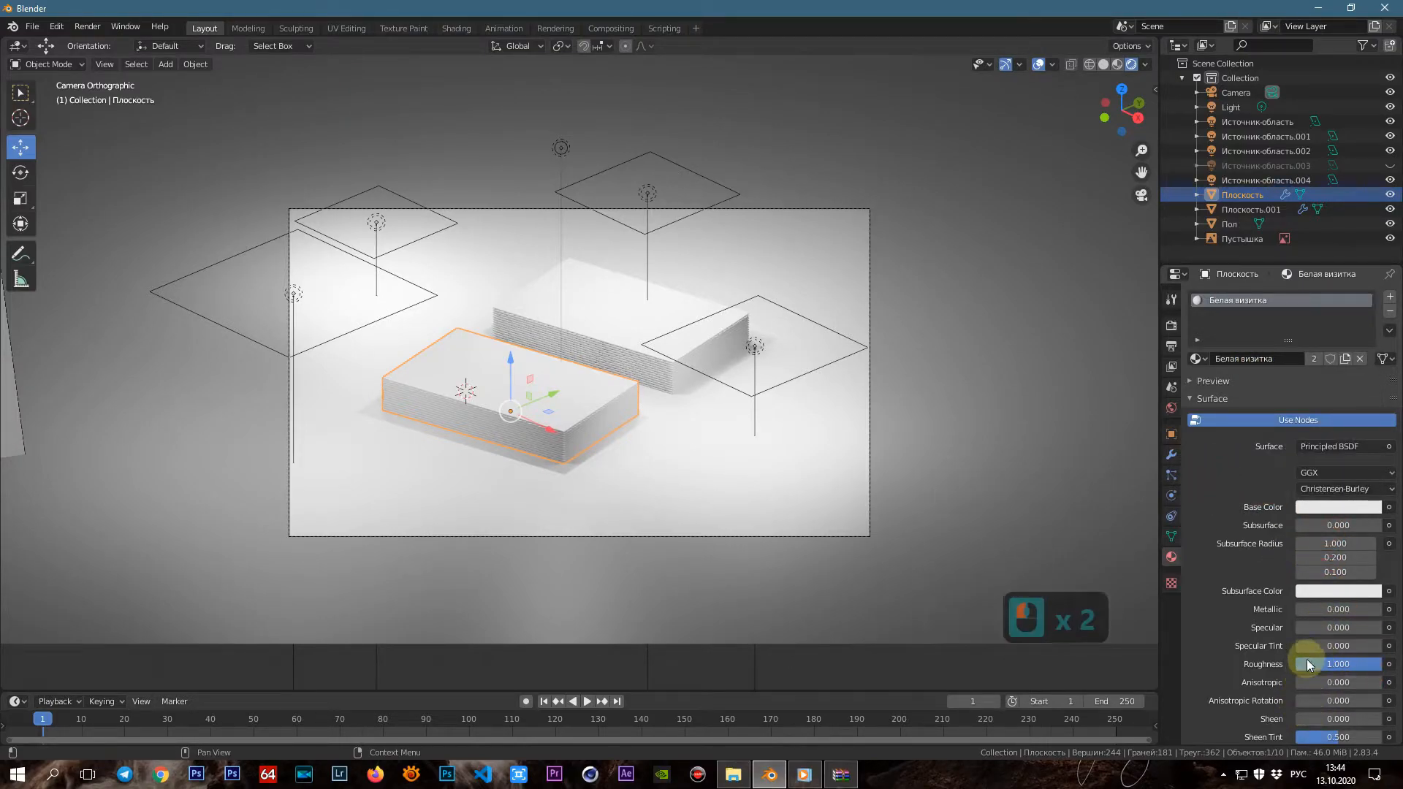
Create a floor material named Белый пол with base colour value 0.600, Specular 0.000 and Roughness 1.000
left_click(745, 476)
left_click(1259, 395)
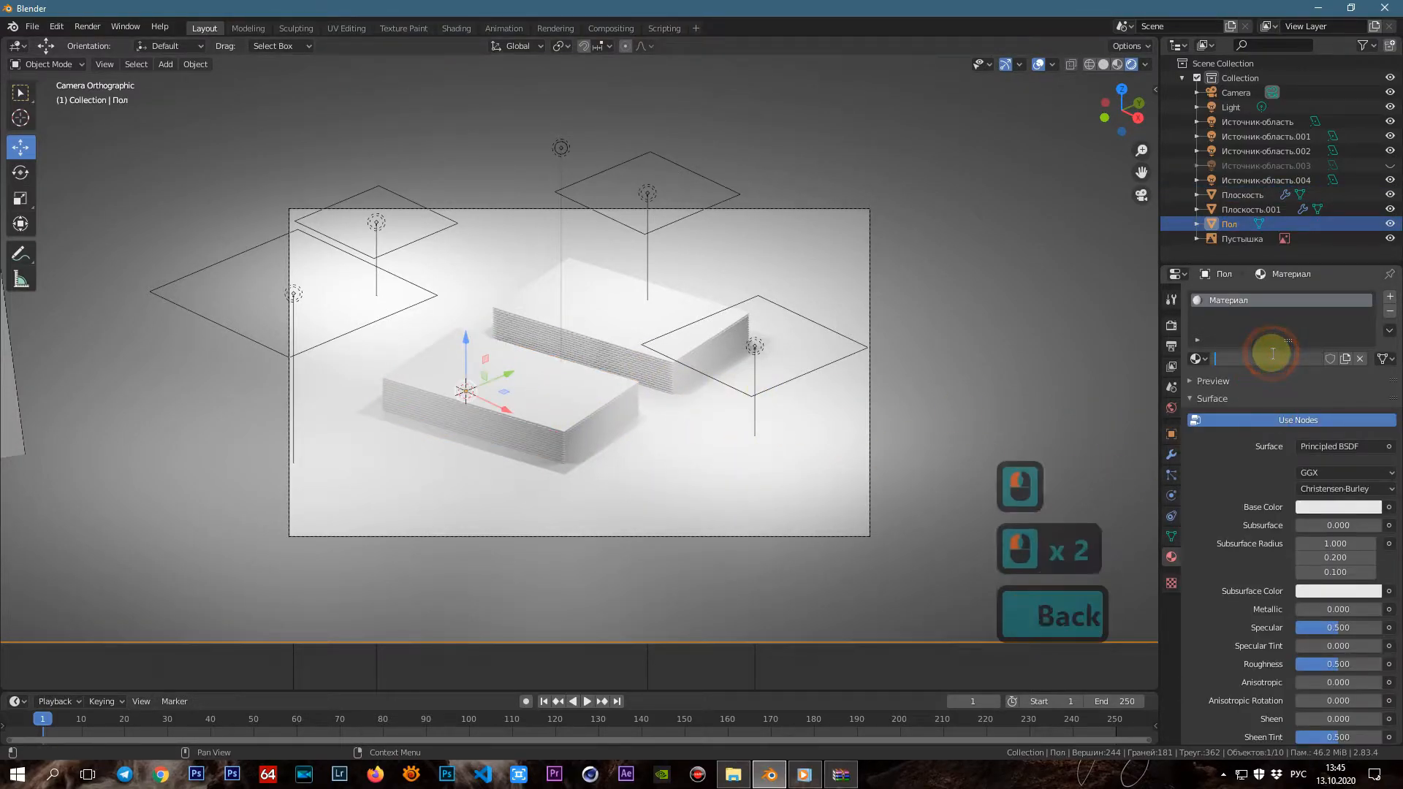
type("Белый пол")
double_click(1341, 507)
left_click(1369, 317)
mouse_move(1370, 317)
left_mouse_down()
mouse_move(1370, 372)
mouse_move(1369, 307)
mouse_move(1369, 340)
left_mouse_up()
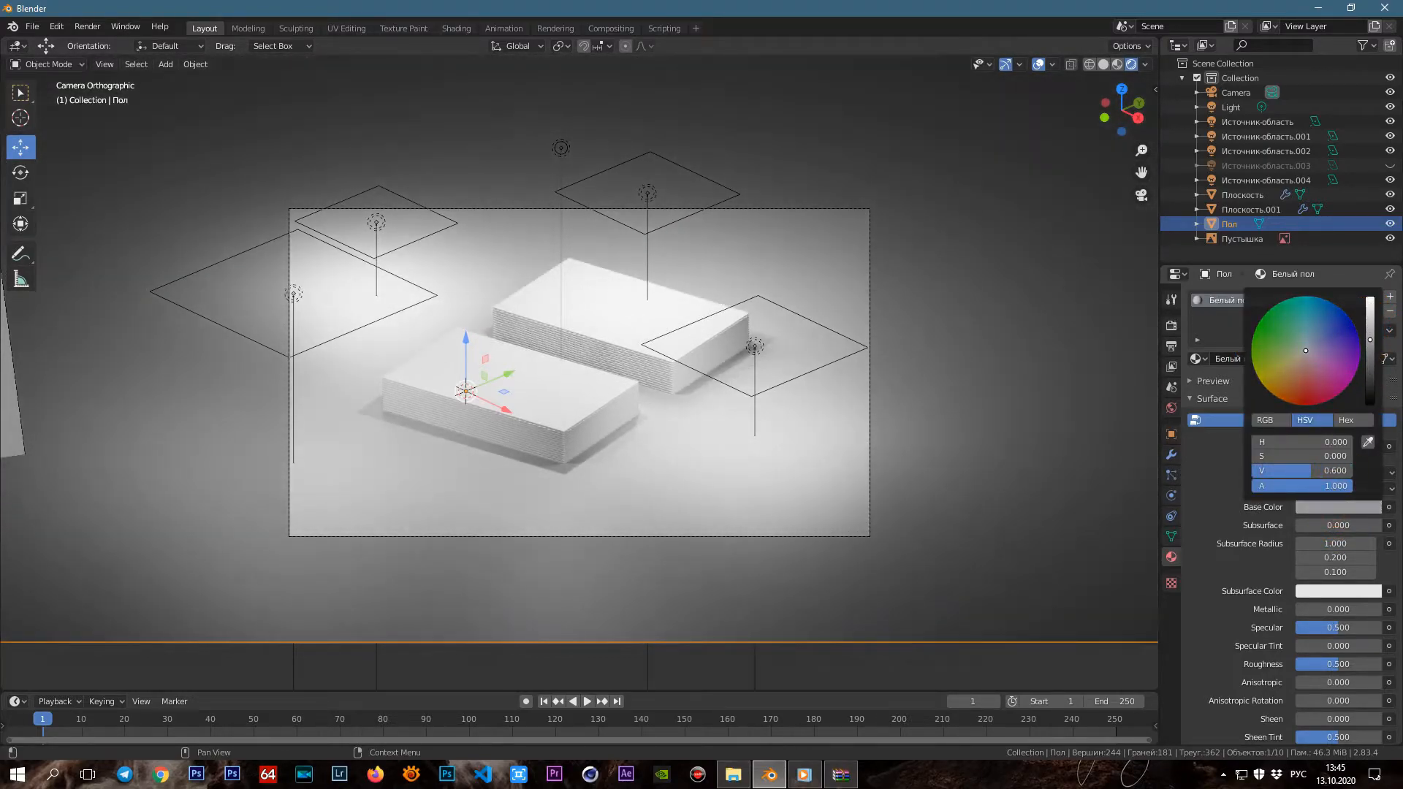
left_click_drag(1336, 629, 1291, 628)
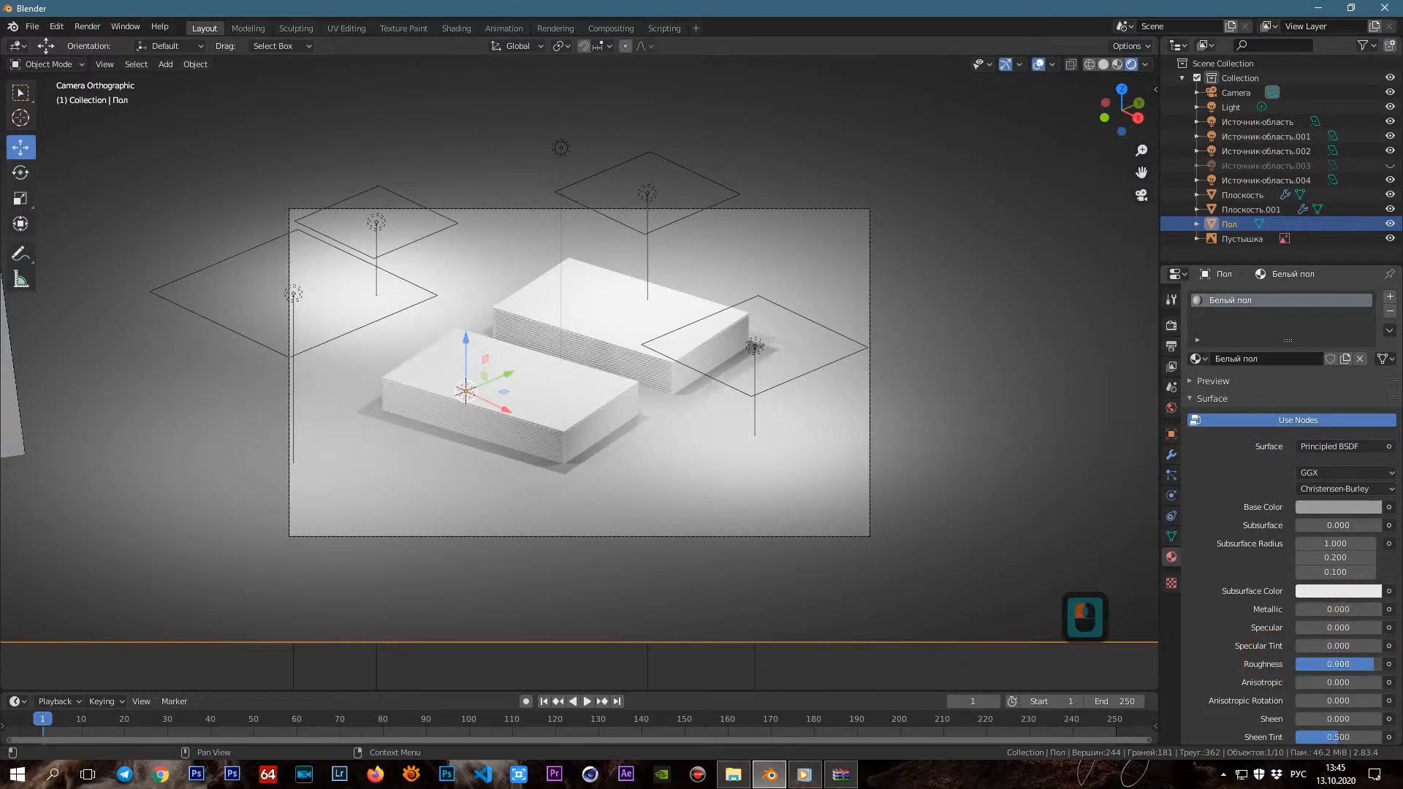
Examine the remaining settings of the floor material, including viewport display and custom properties
scroll(1275, 682, "down", 17)
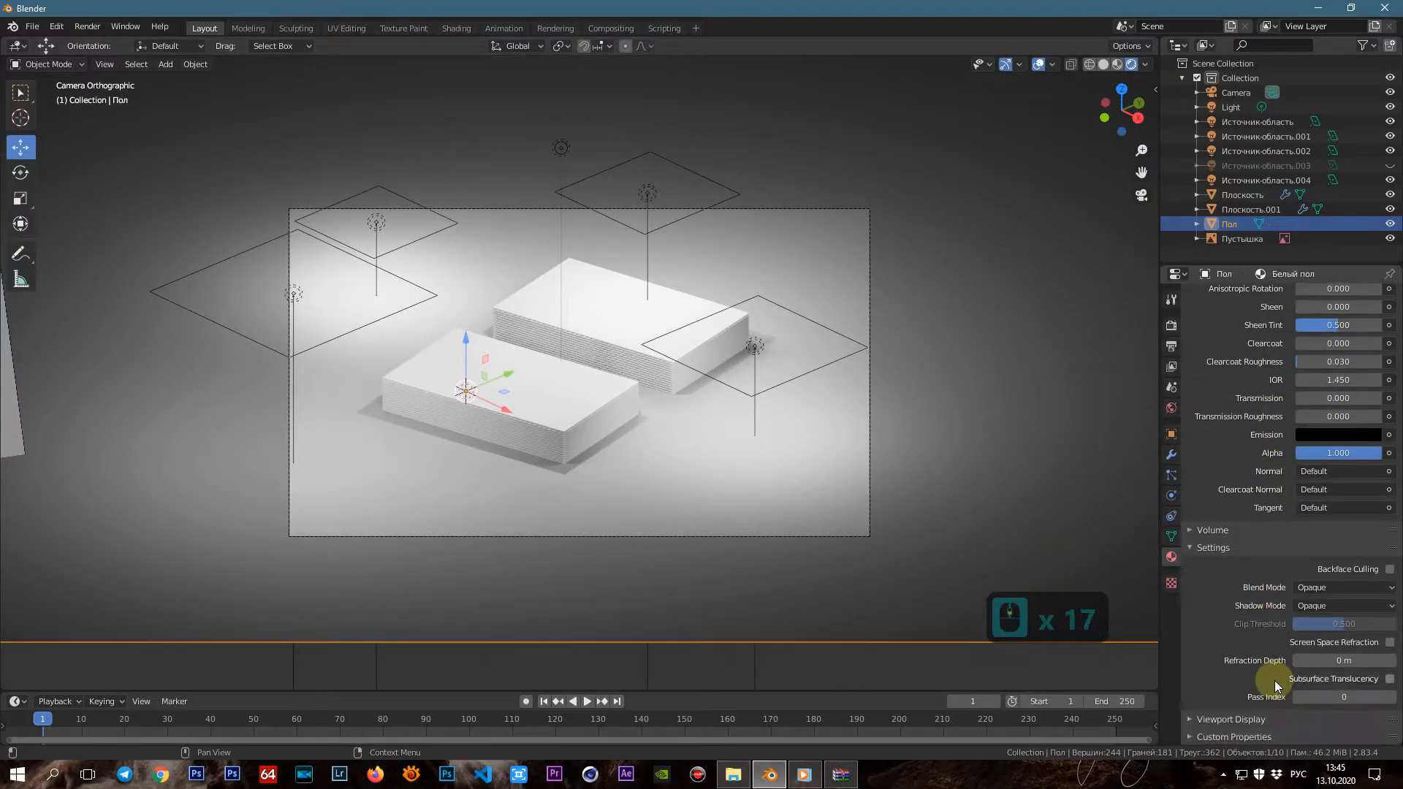
left_click(1193, 733)
scroll(1233, 643, "down", 5)
left_click(1191, 708)
left_click(1190, 719)
scroll(1190, 702, "down", 5)
left_click(1189, 665)
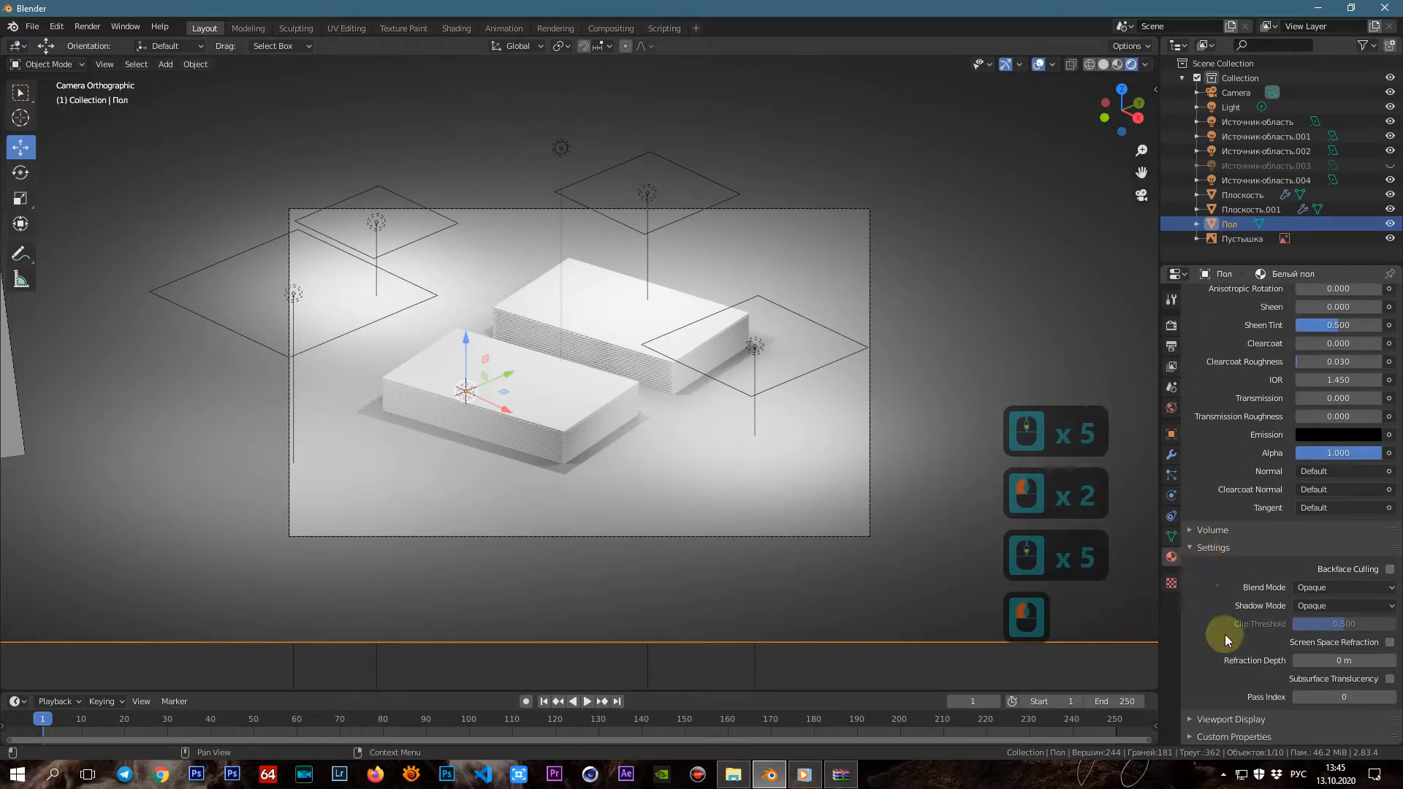
scroll(1226, 634, "up", 20)
Lighten the floor material's base colour slightly while viewing the scene from outside the camera
key("Insert")
scroll(687, 353, "down", 1)
middle_click_drag(687, 358, 798, 347)
left_click(1340, 505)
left_click_drag(1370, 350, 1370, 333)
Compare the reference image with the scene seen through the camera while the viewport overlays are hidden
left_click(411, 179)
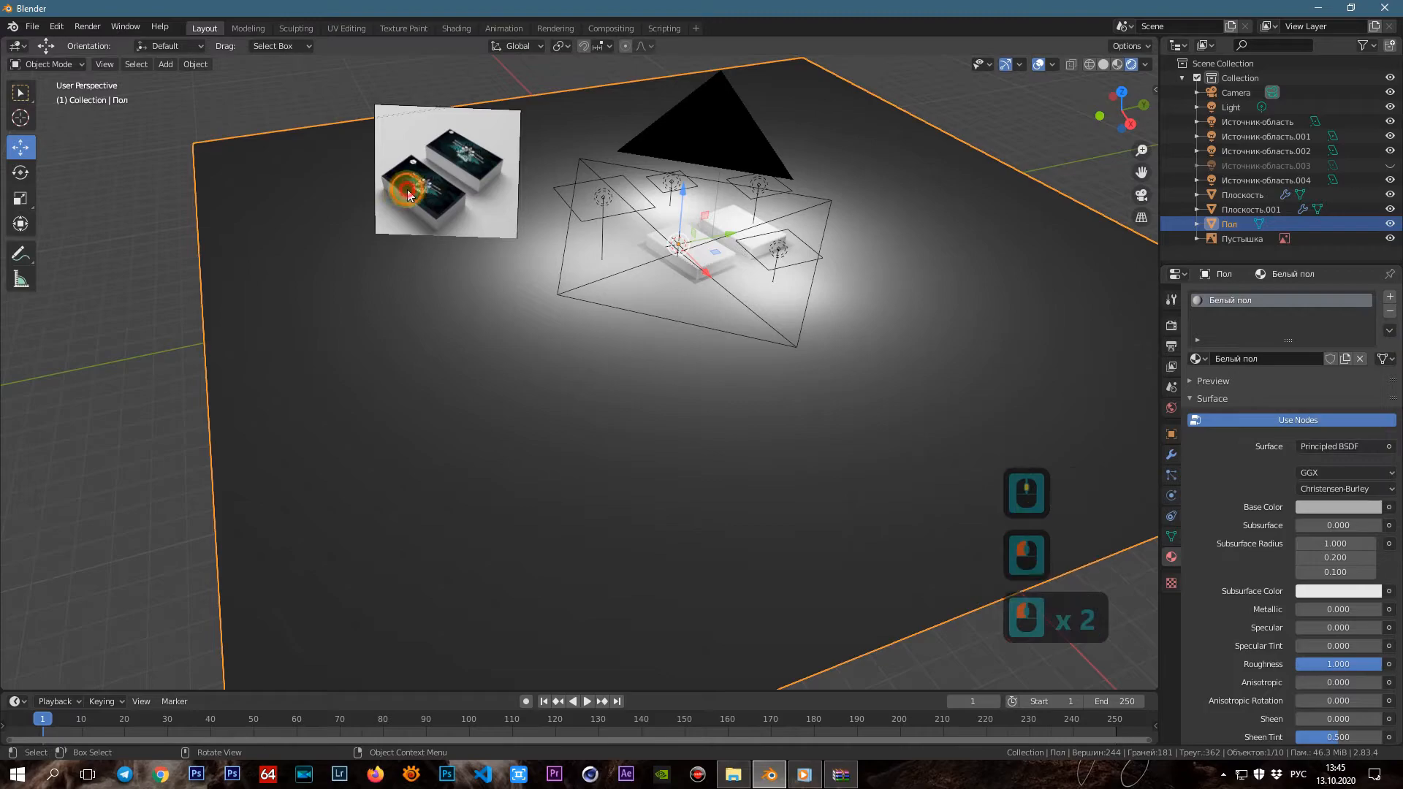
key("KP_Delete")
scroll(556, 319, "up", 5)
middle_click_drag(617, 364, 650, 340)
scroll(652, 340, "down", 1)
scroll(651, 340, "down", 4)
left_click(940, 390)
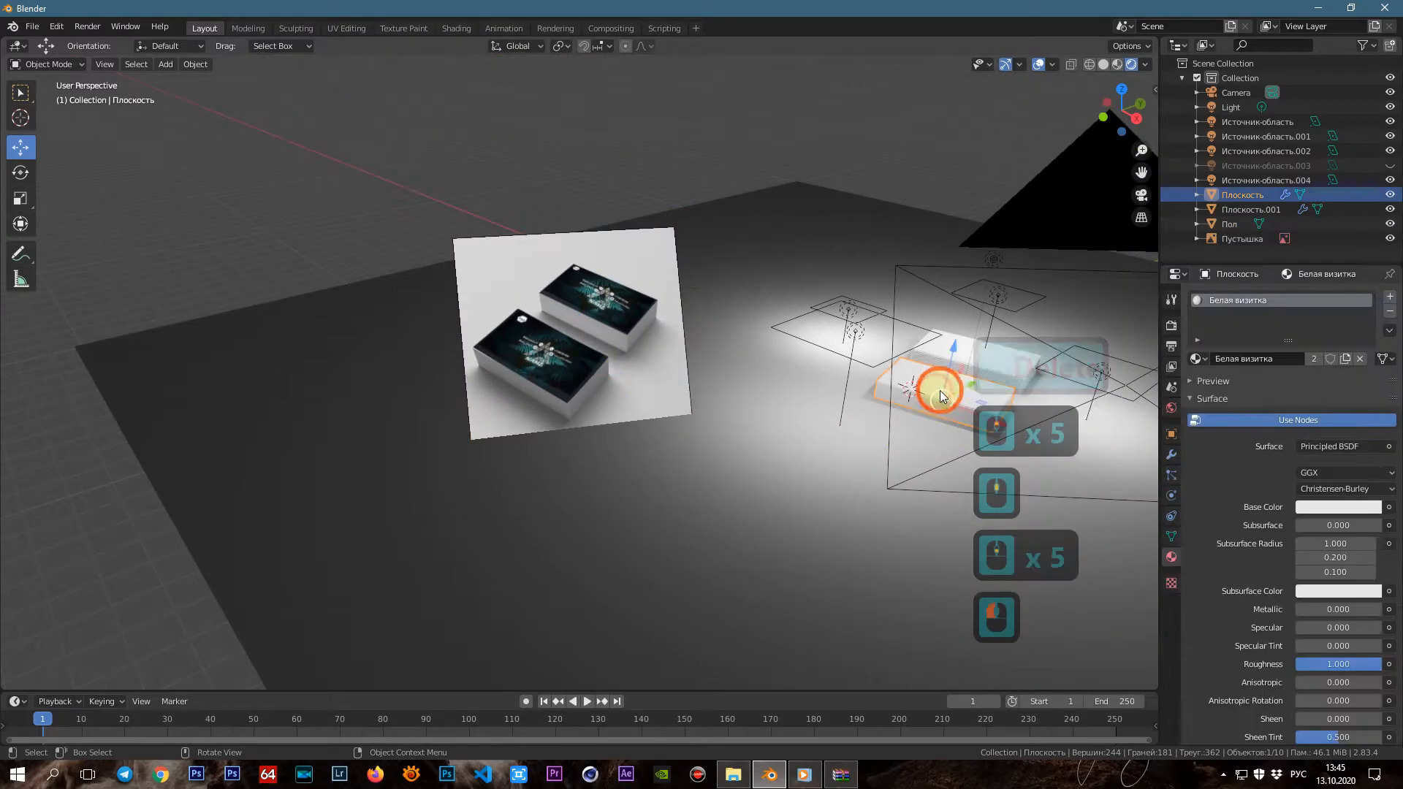
key("Insert")
left_click(1038, 66)
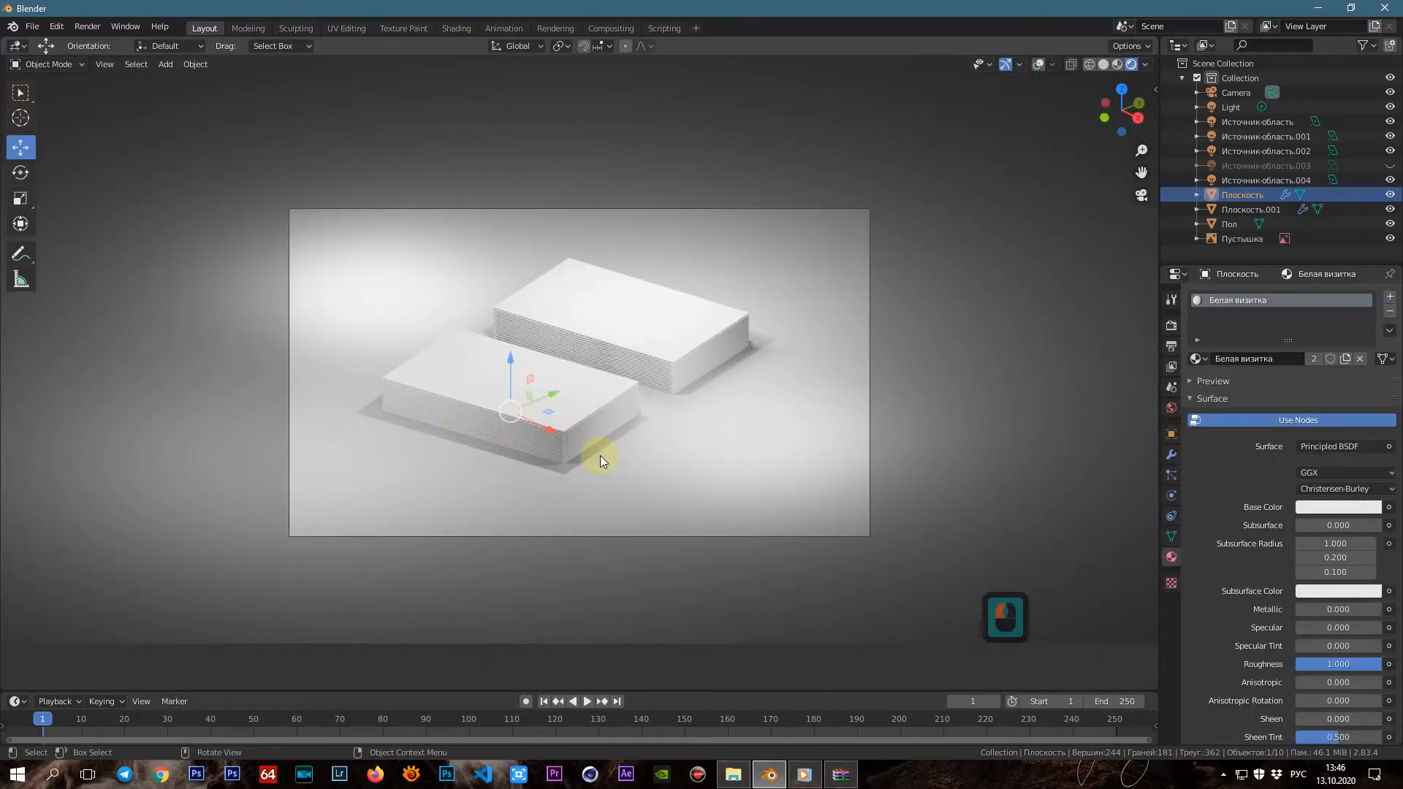
key("Insert")
left_click(1038, 65)
Duplicate the 3.24 m area light, place the copy beside the front stack and shrink it to about 1.77 m
middle_click_drag(862, 389, 846, 273)
left_click(844, 274)
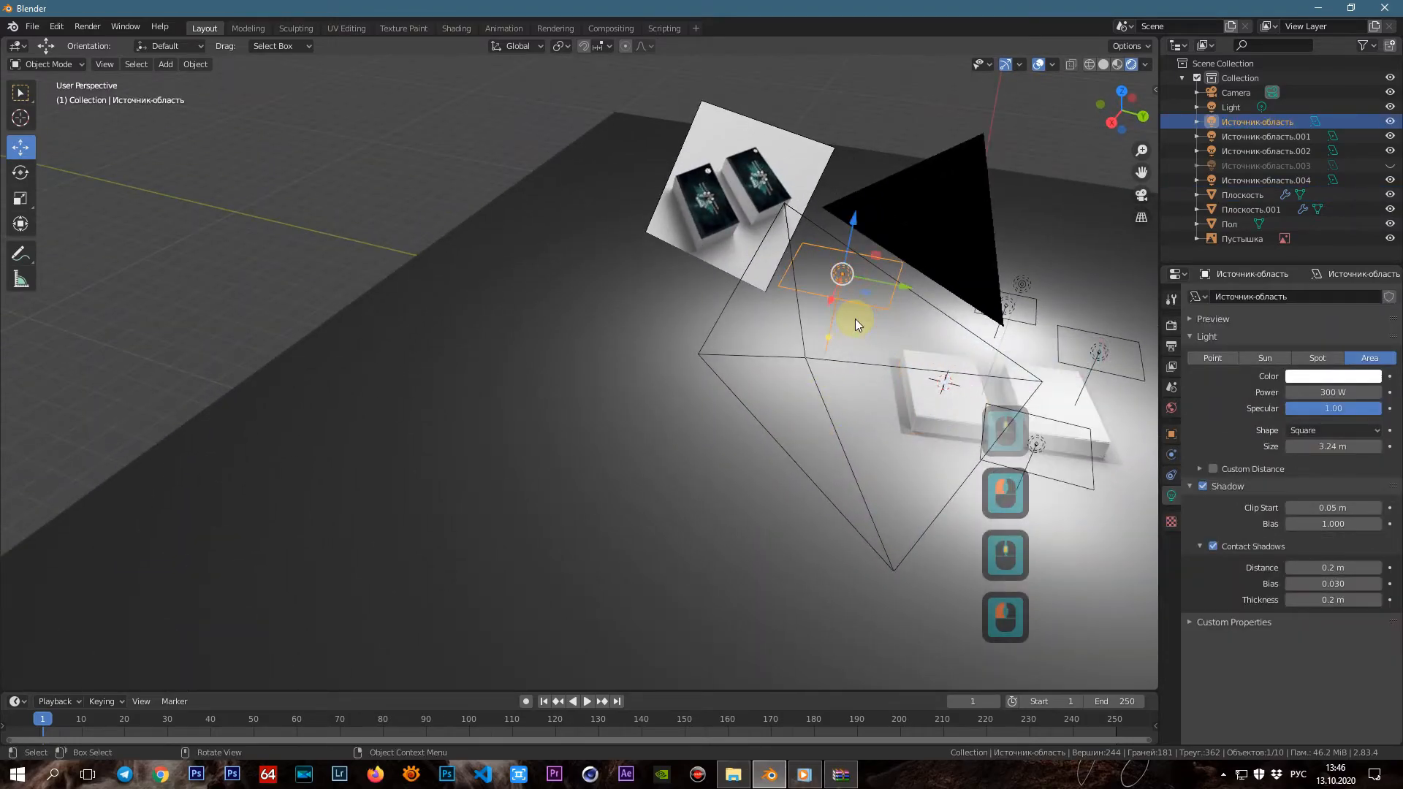
key("shift+d")
left_click(831, 369)
middle_click_drag(832, 369, 1011, 373)
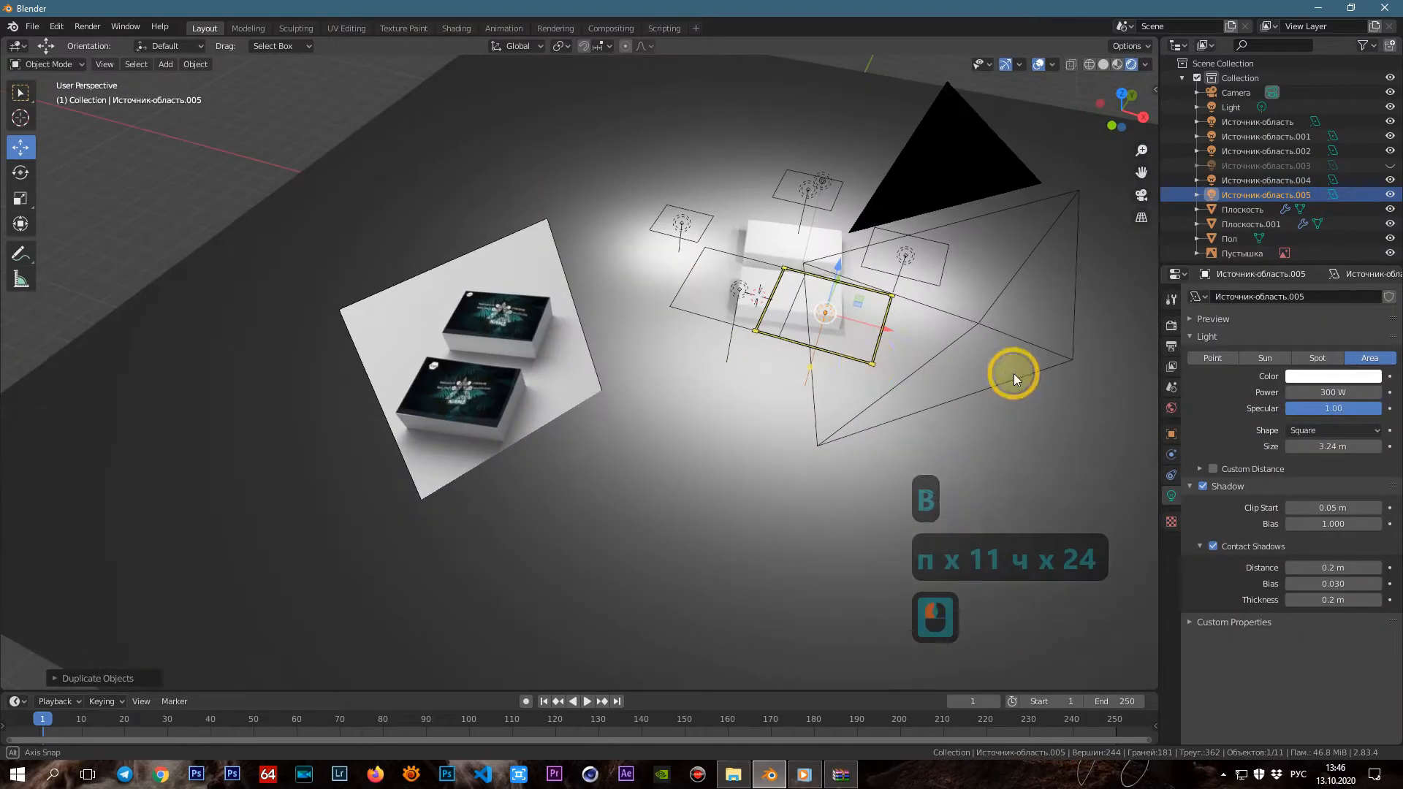
scroll(940, 313, "up", 3)
key("Delete")
scroll(791, 368, "down", 6)
middle_click_drag(789, 369, 649, 400)
left_click_drag(703, 457, 641, 409)
Rotate the new area light about the X axis towards the stacks and move it along the Z axis
key("r")
key("x")
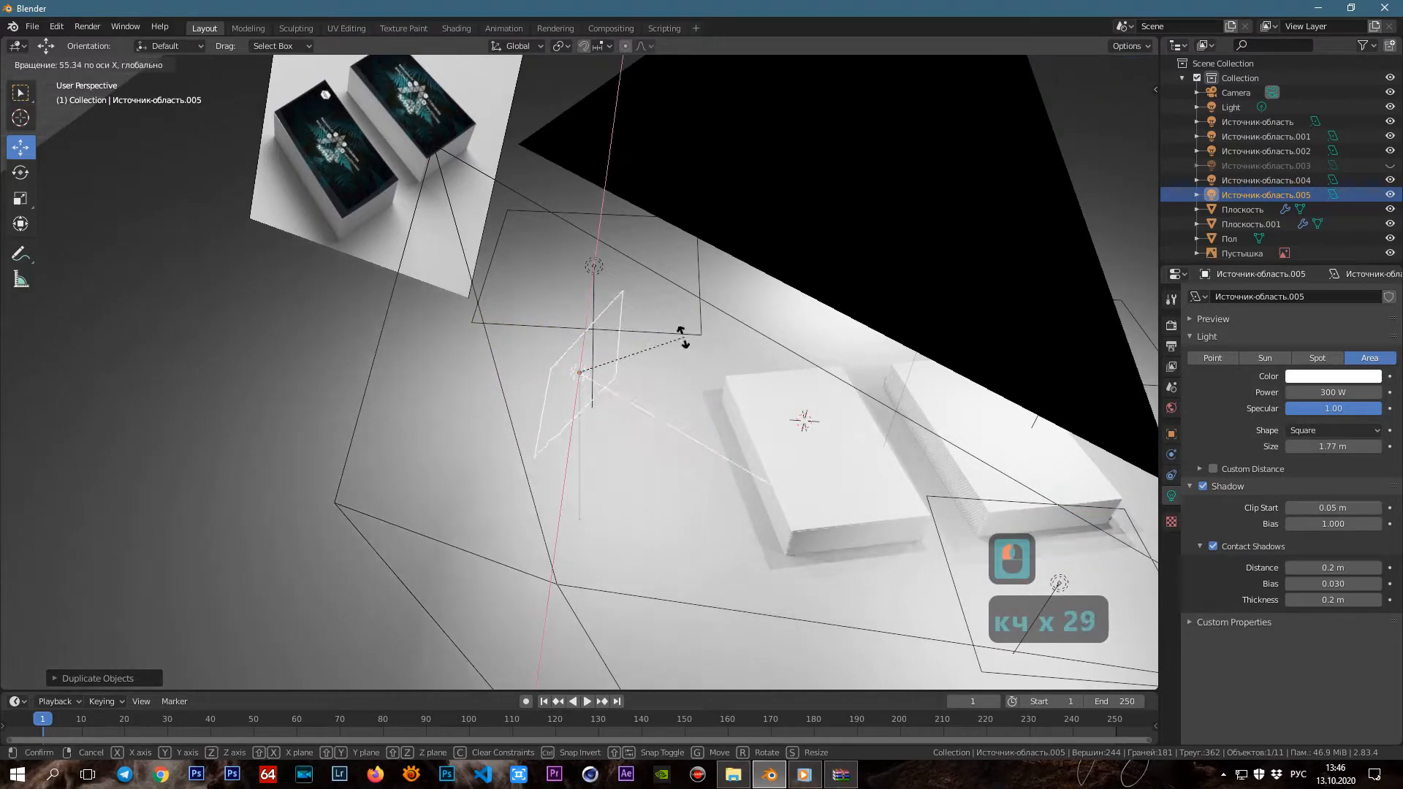
left_click(626, 317)
middle_click_drag(672, 410, 790, 399)
key("g")
key("z")
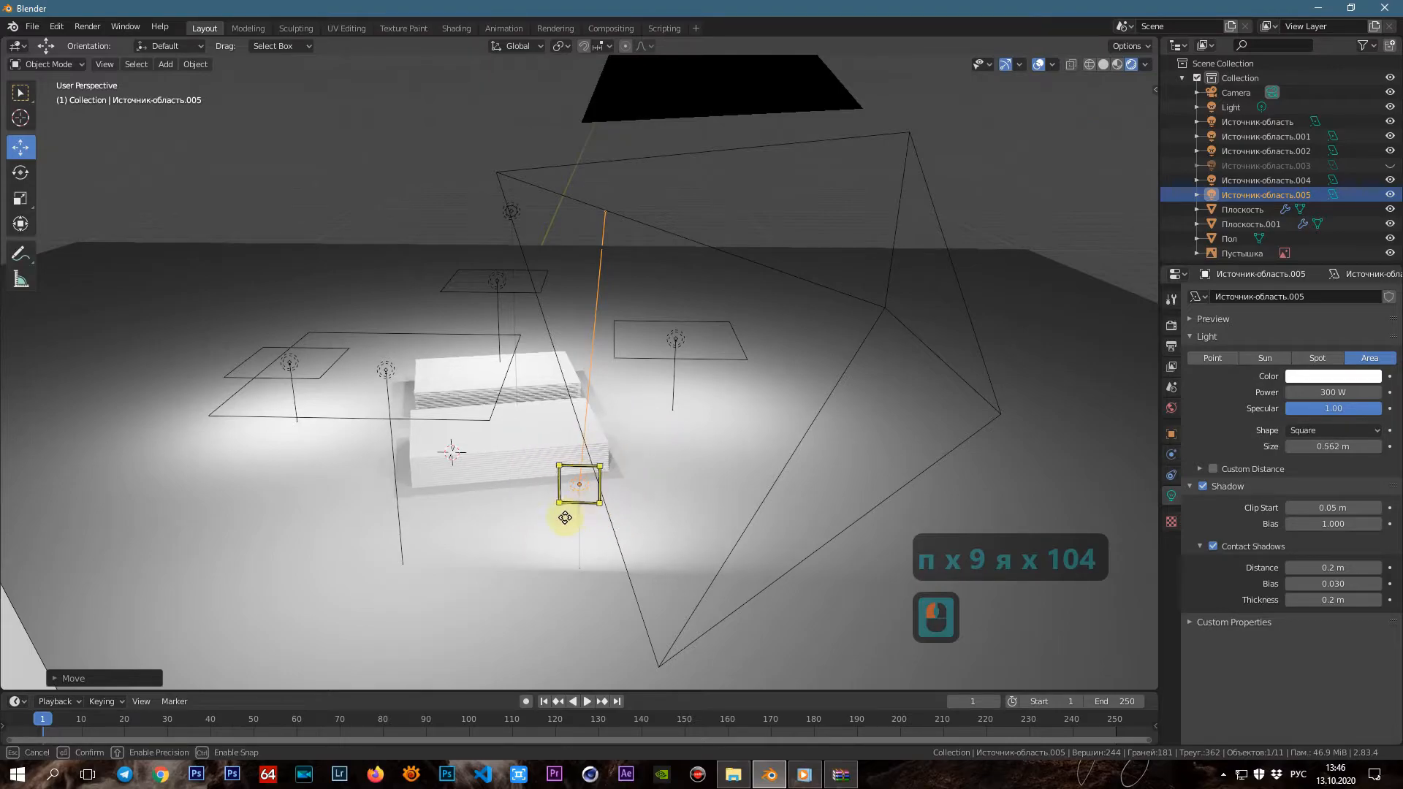
Shrink the new area light to about 0.42 m and move it away from the front stack, outside the camera frame
left_click_drag(565, 518, 569, 512)
middle_click_drag(647, 475, 586, 508)
left_click_drag(614, 506, 569, 480)
left_click_drag(538, 410, 356, 569)
left_click_drag(400, 640, 364, 599)
left_click_drag(370, 537, 312, 567)
Try a power of 500 W on the new area light
left_click(1305, 392)
left_click(1304, 392)
key("BackSpace")
type("5")
left_click(626, 433)
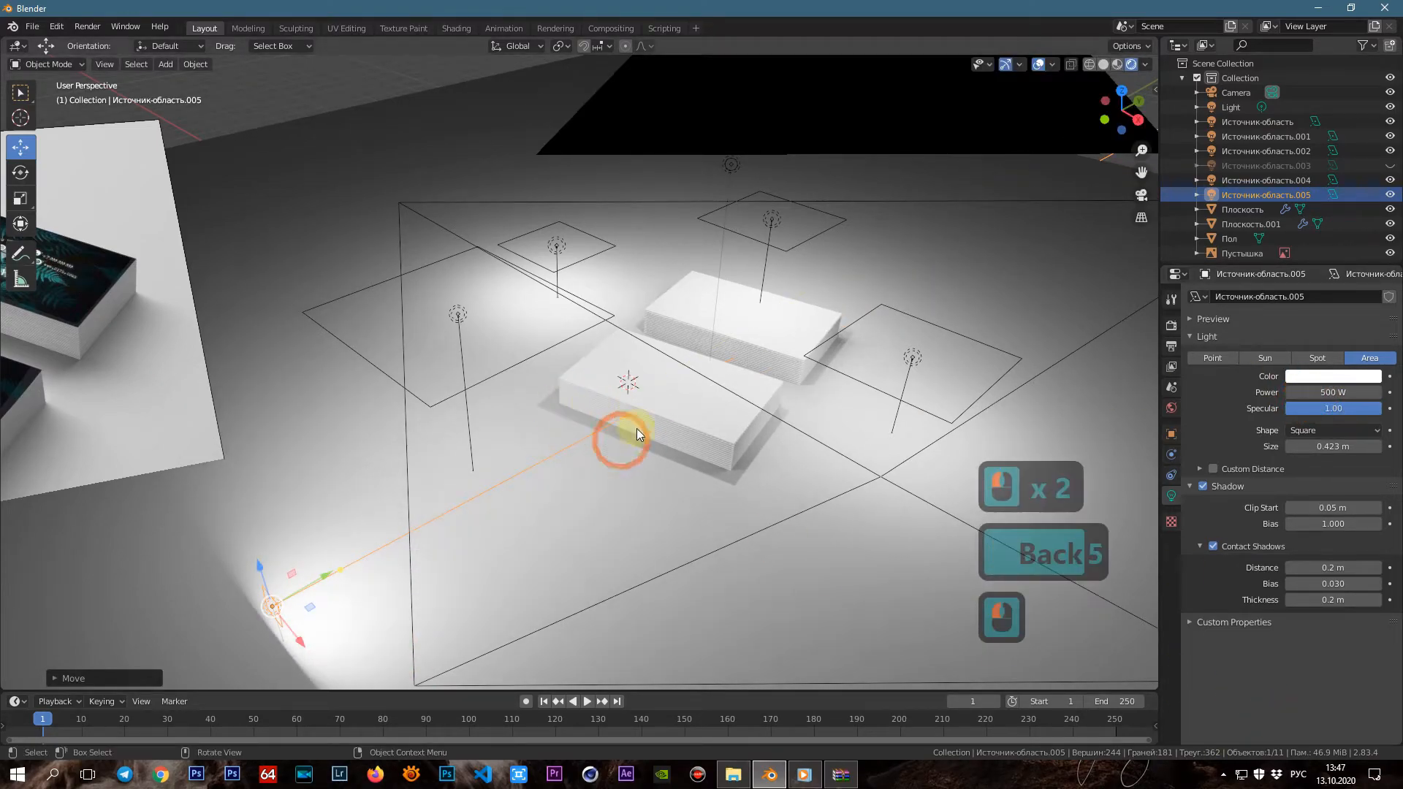
Set the power of the new area light to 700 W
left_click(1297, 392)
left_click(1324, 644)
left_click(1325, 397)
left_click(1301, 393)
key("BackSpace")
type("7")
left_click(1294, 694)
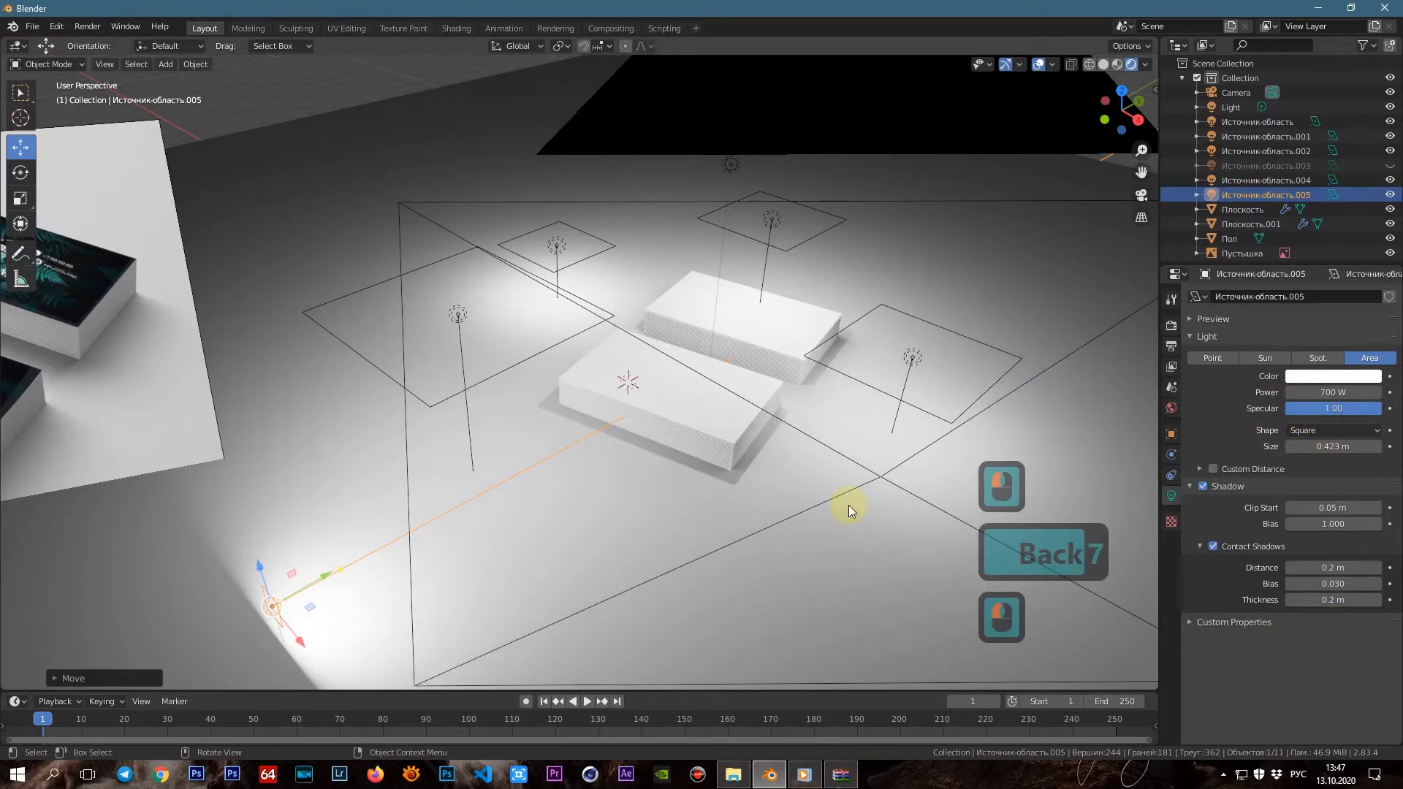
Compare the camera view with the new area light shown and hidden, with the viewport overlays off
key("Insert")
left_click(1038, 64)
left_click(1387, 195)
left_click(1387, 196)
triple_click(1388, 195)
triple_click(1388, 196)
Save the project as Видео визитка.blend in the Мокап folder
left_click(33, 27)
left_click(60, 138)
triple_click(484, 616)
key("BackSpace")
key("BackSpace")
key("BackSpace")
key("BackSpace")
key("BackSpace")
key("BackSpace")
key("BackSpace")
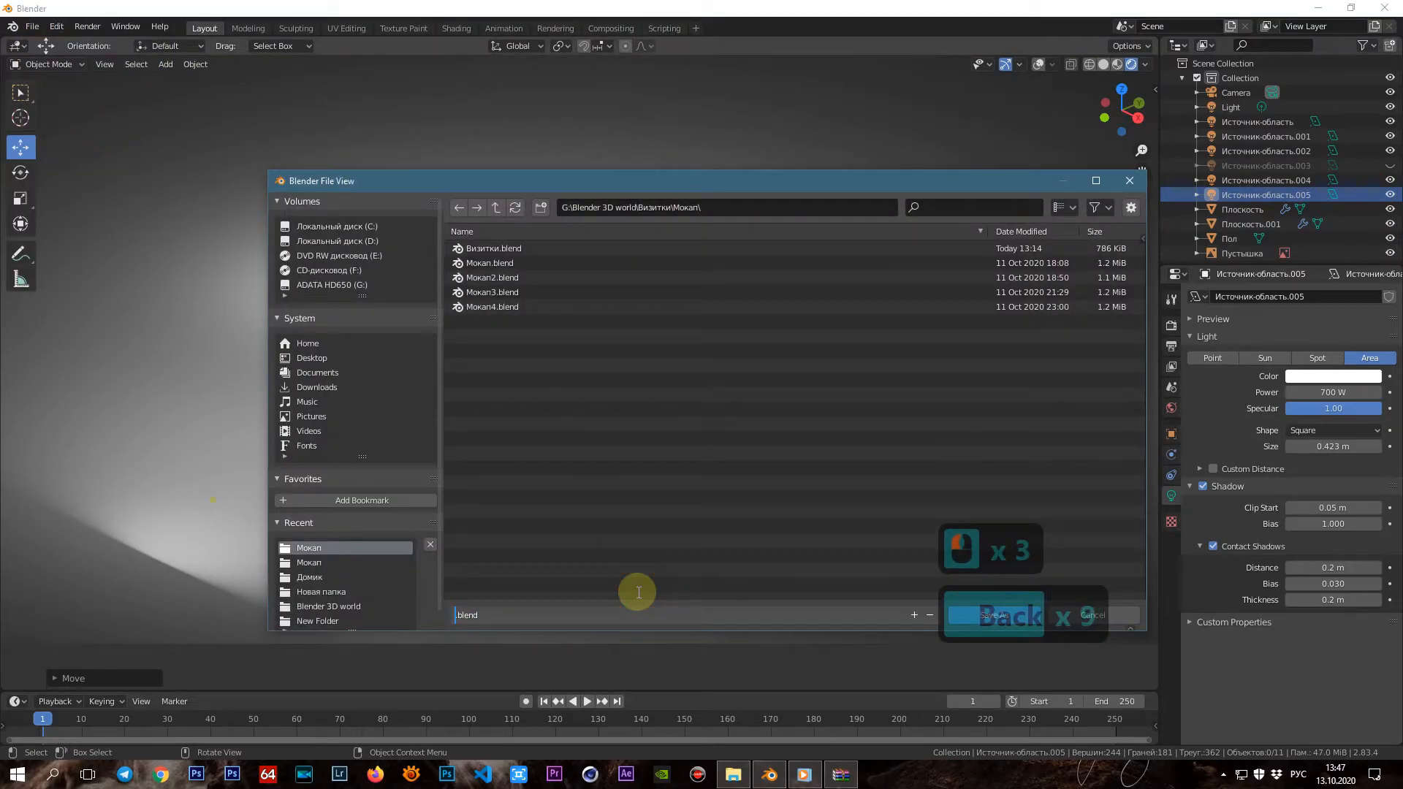
type("B")
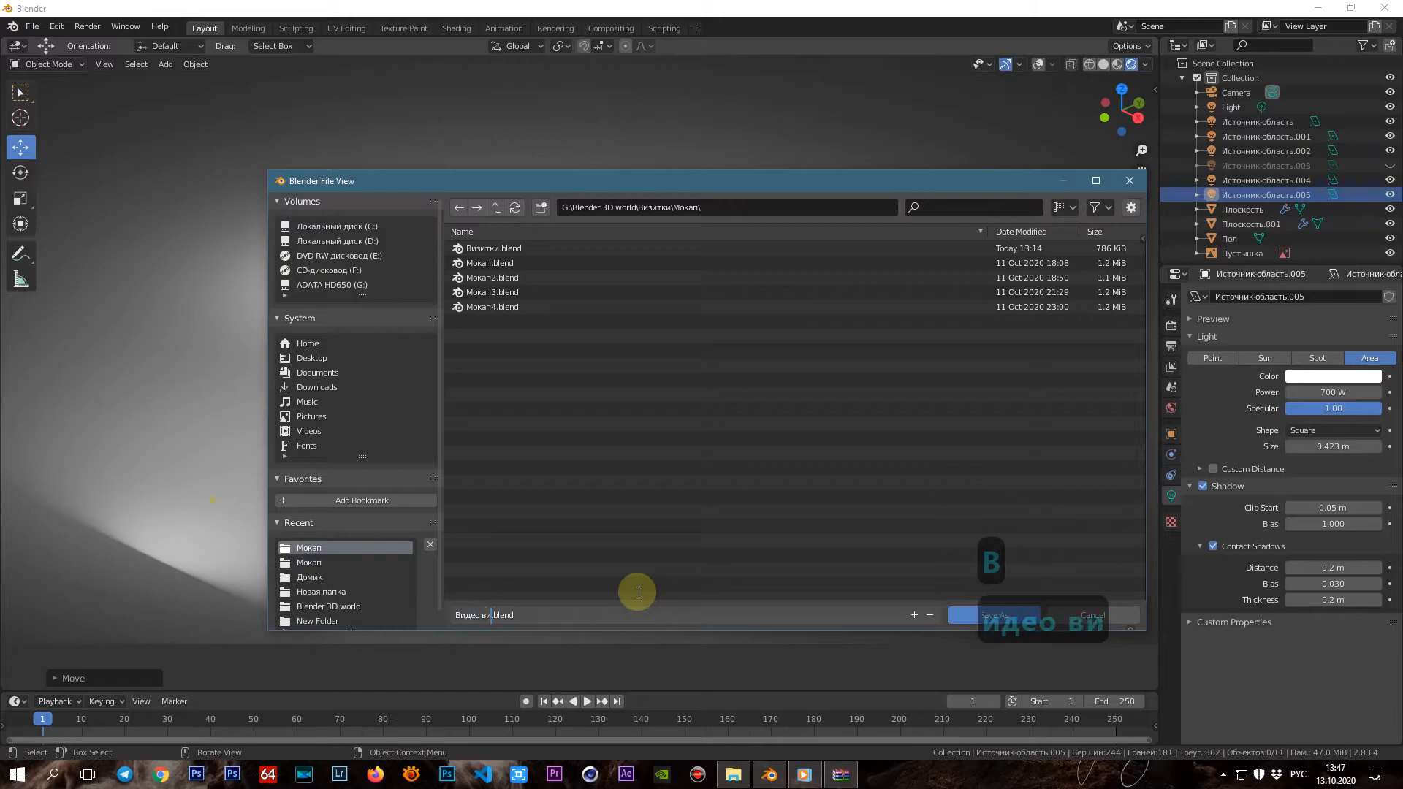
double_click(980, 617)
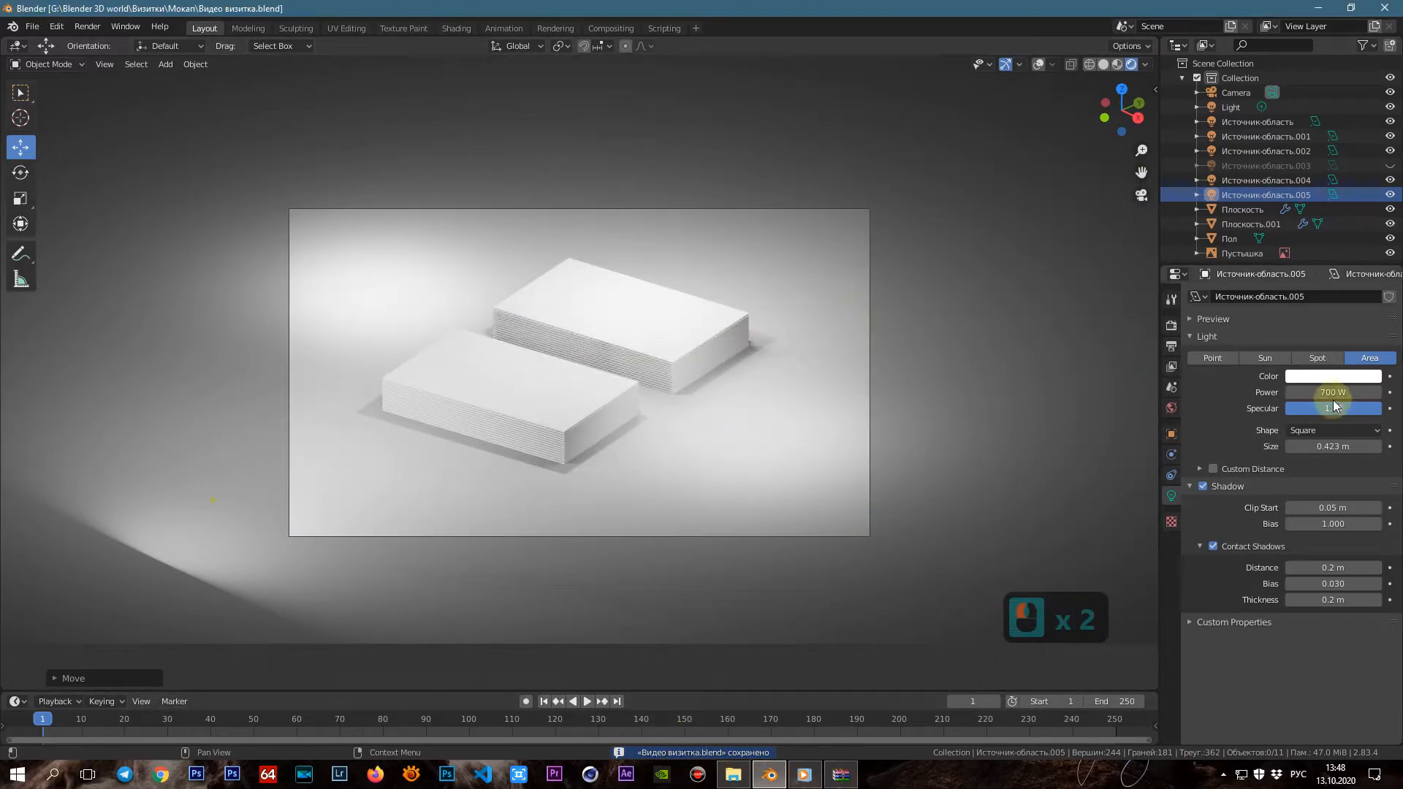
Rename the front card stack object to Передняя стопка
left_click(1243, 218)
left_click(1246, 207)
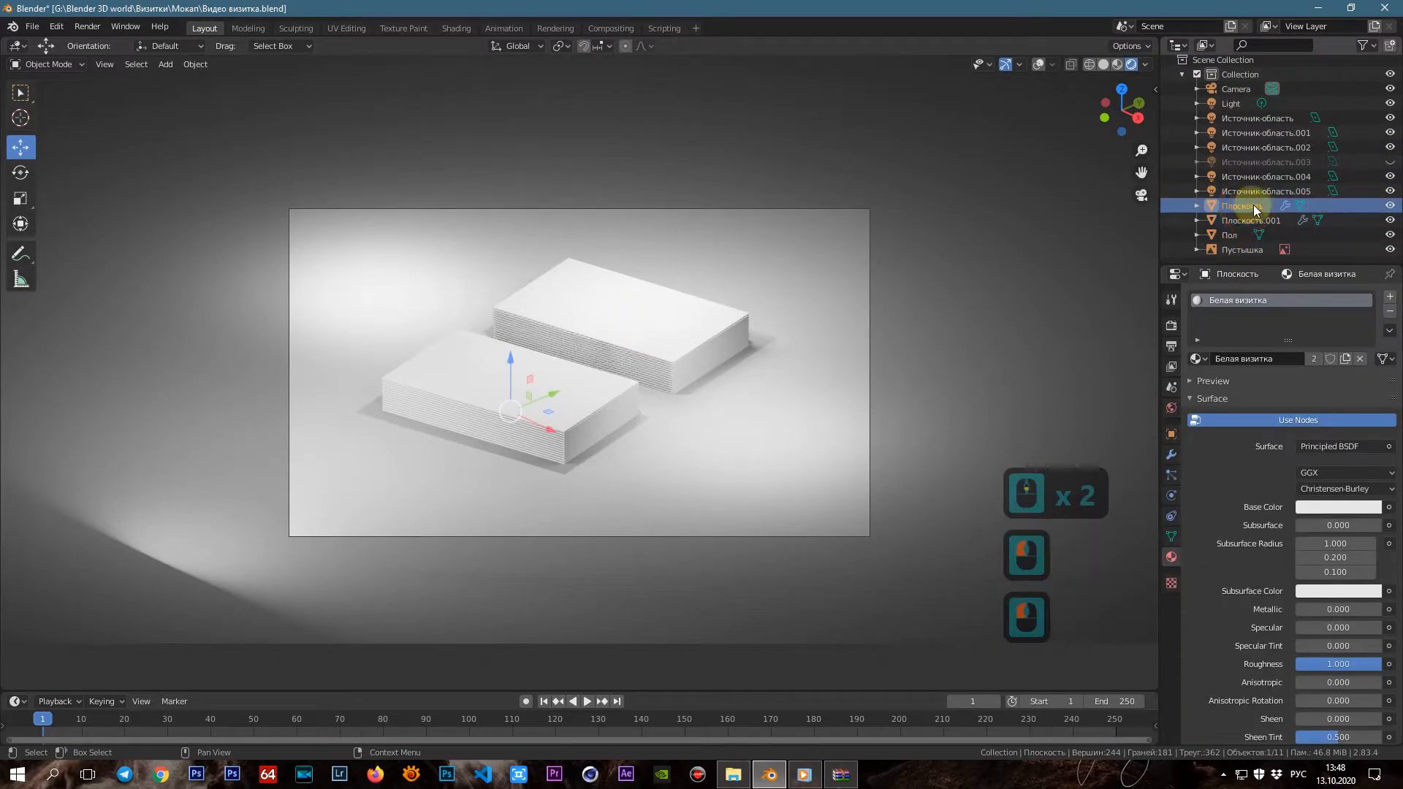
key("BackSpace")
type("Передняя")
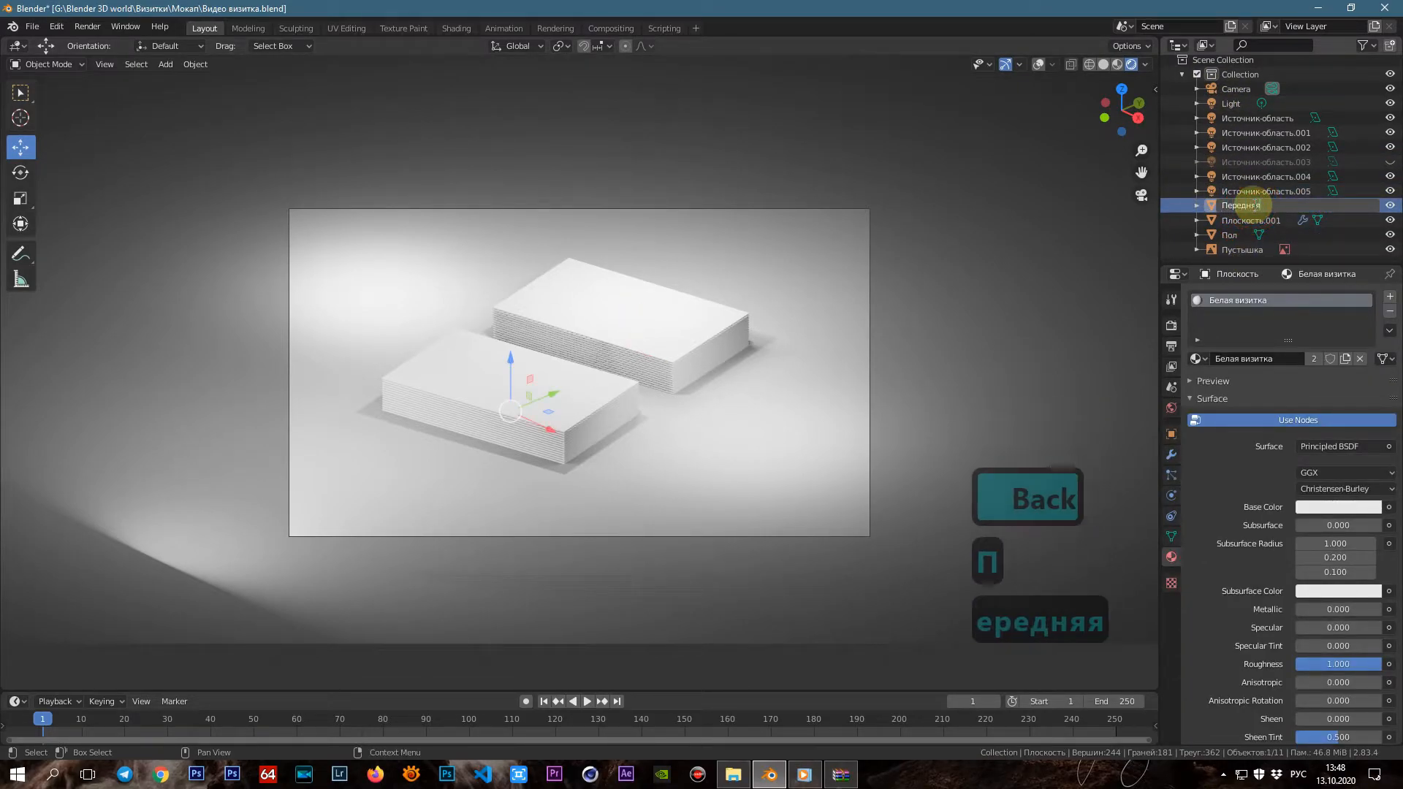
Rename the rear card stack object to Дальняя стопка
left_click(1253, 220)
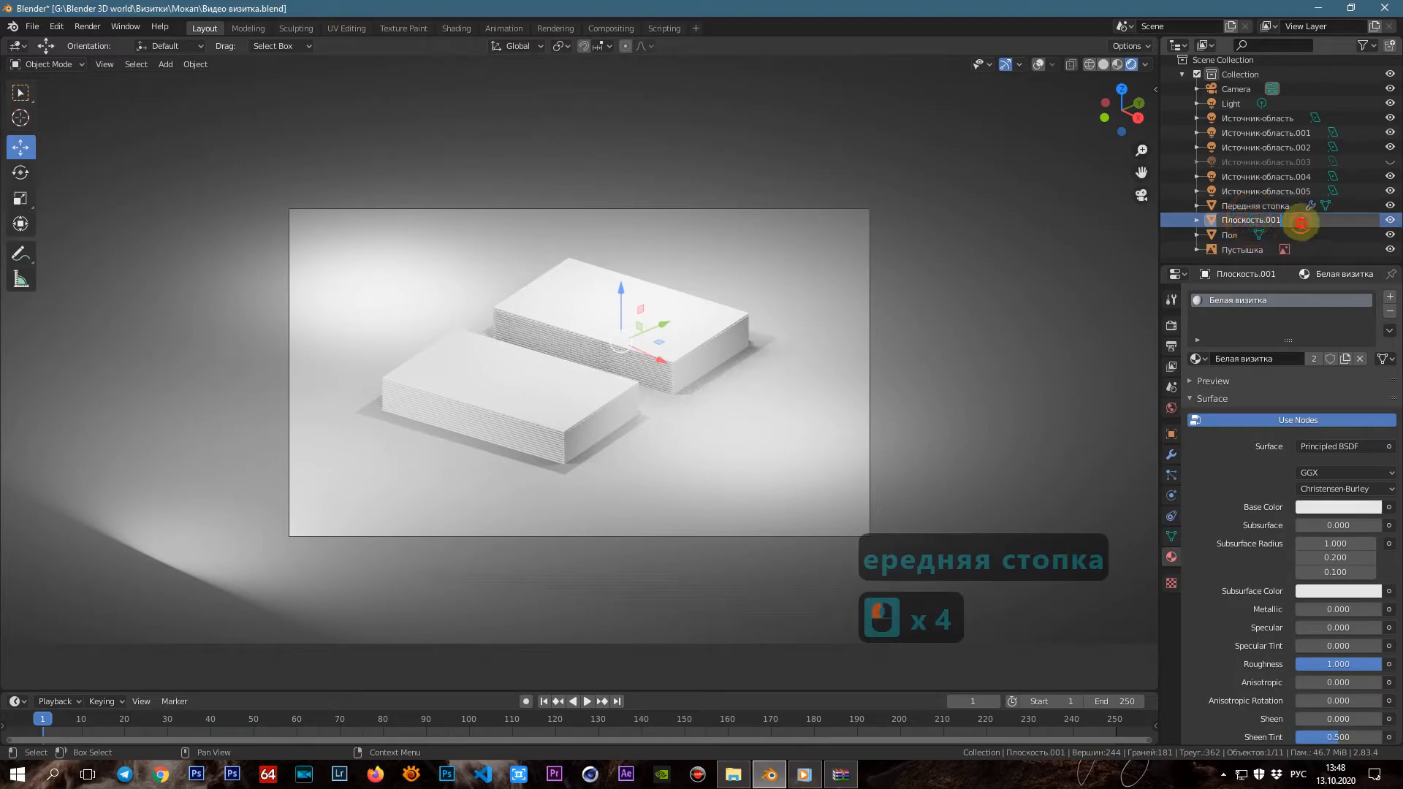
left_click(1300, 221)
key("BackSpace")
key("BackSpace")
key("BackSpace")
key("BackSpace")
key("BackSpace")
key("BackSpace")
key("BackSpace")
key("BackSpace")
key("BackSpace")
key("BackSpace")
key("BackSpace")
key("BackSpace")
key("BackSpace")
type("Дальняя сто")
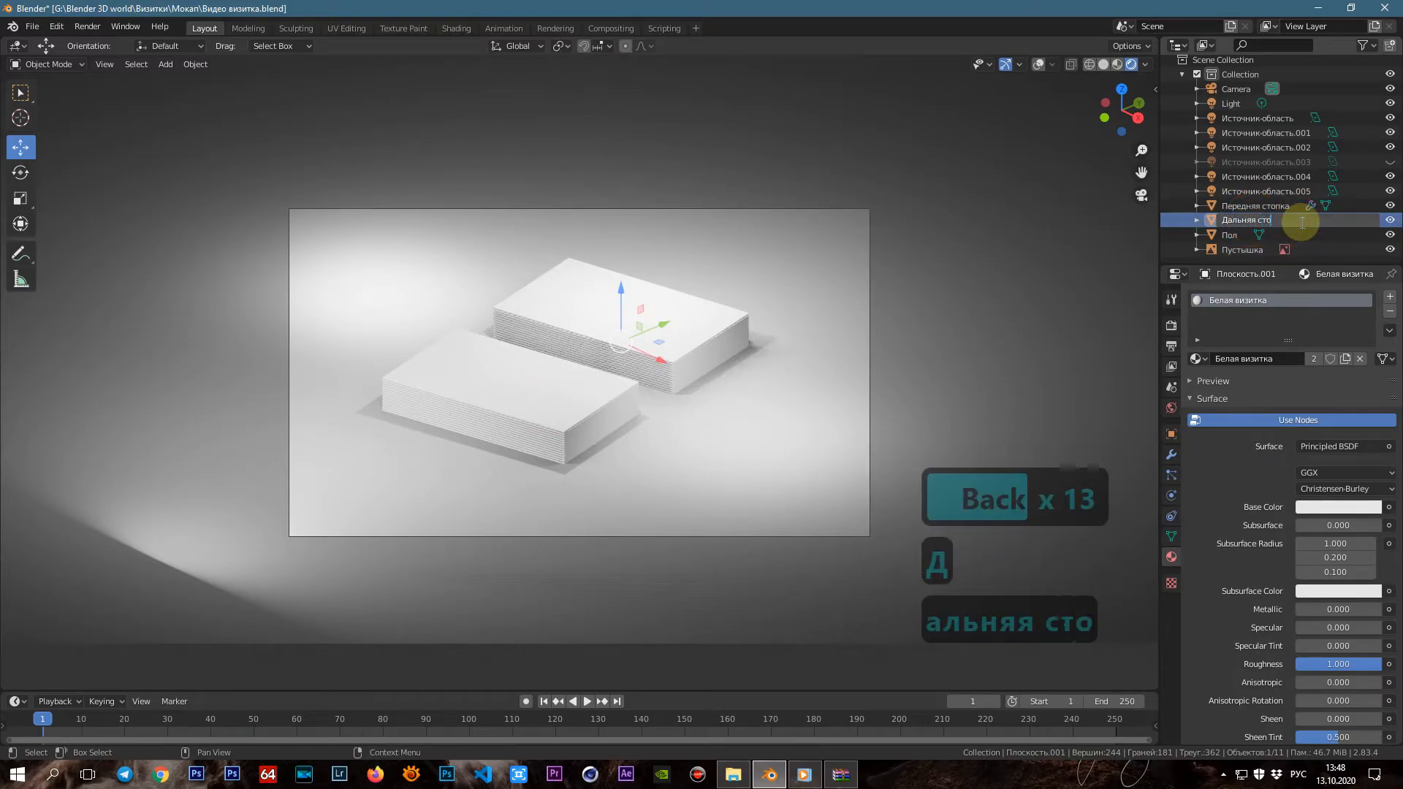
type("пка")
left_click(1265, 141)
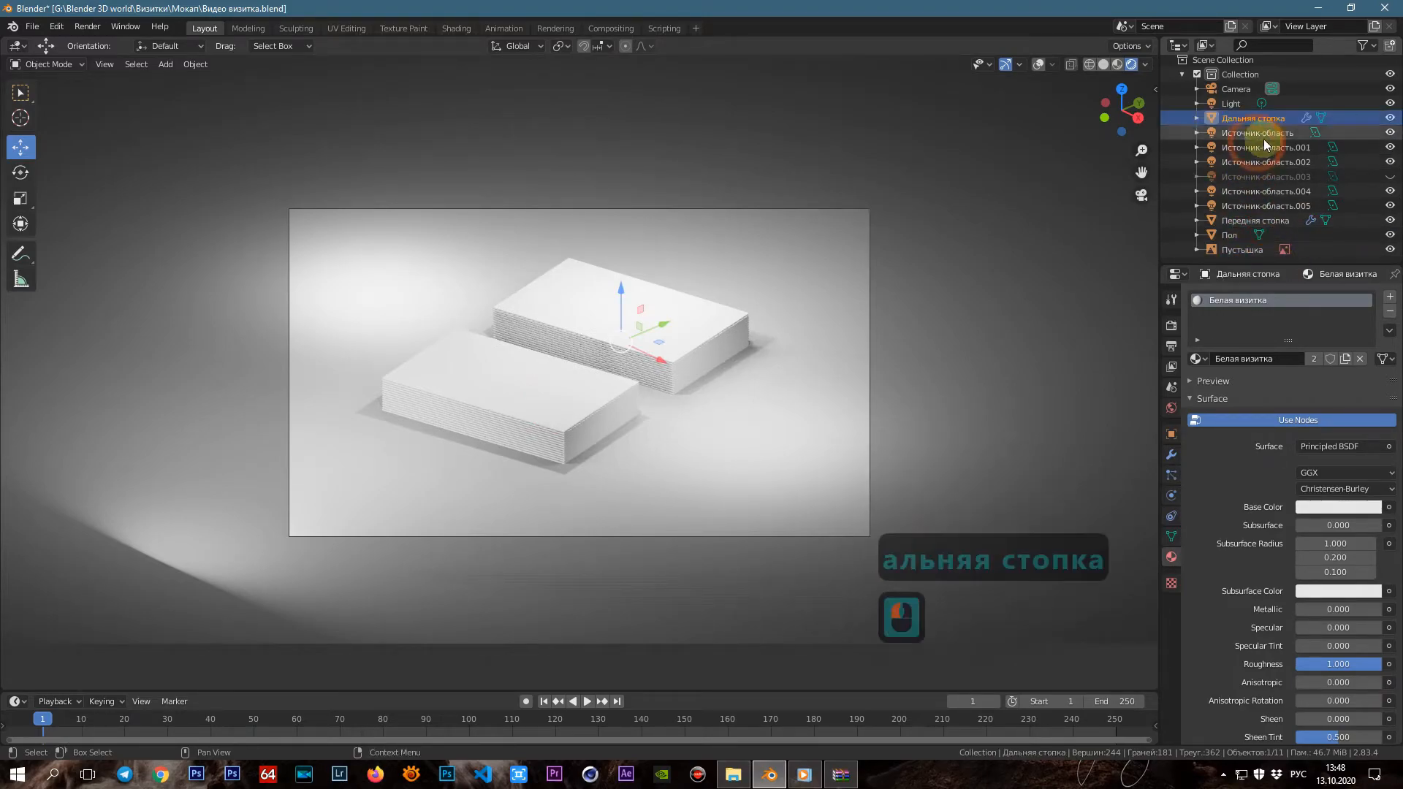
Create a new collection in the scene and name it Объекты
right_click(1238, 59)
left_click(1232, 100)
scroll(1254, 219, "down", 3)
double_click(1254, 249)
key("BackSpace")
type("Объекты")
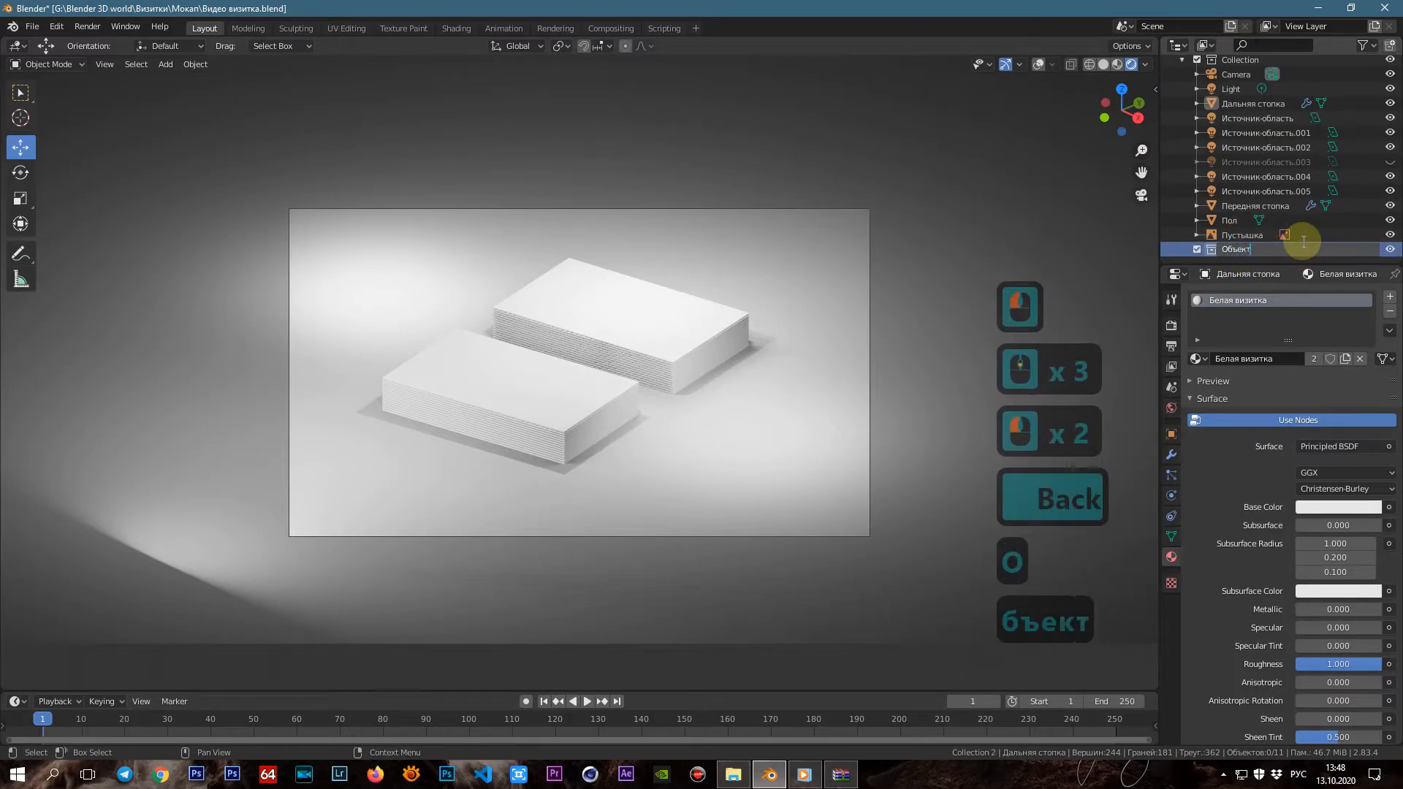
left_click(1252, 266)
Enlarge the outliner and move both card stacks and the floor into the Объекты collection
left_click_drag(1258, 265, 1274, 319)
left_click(1245, 238)
left_click(1258, 223)
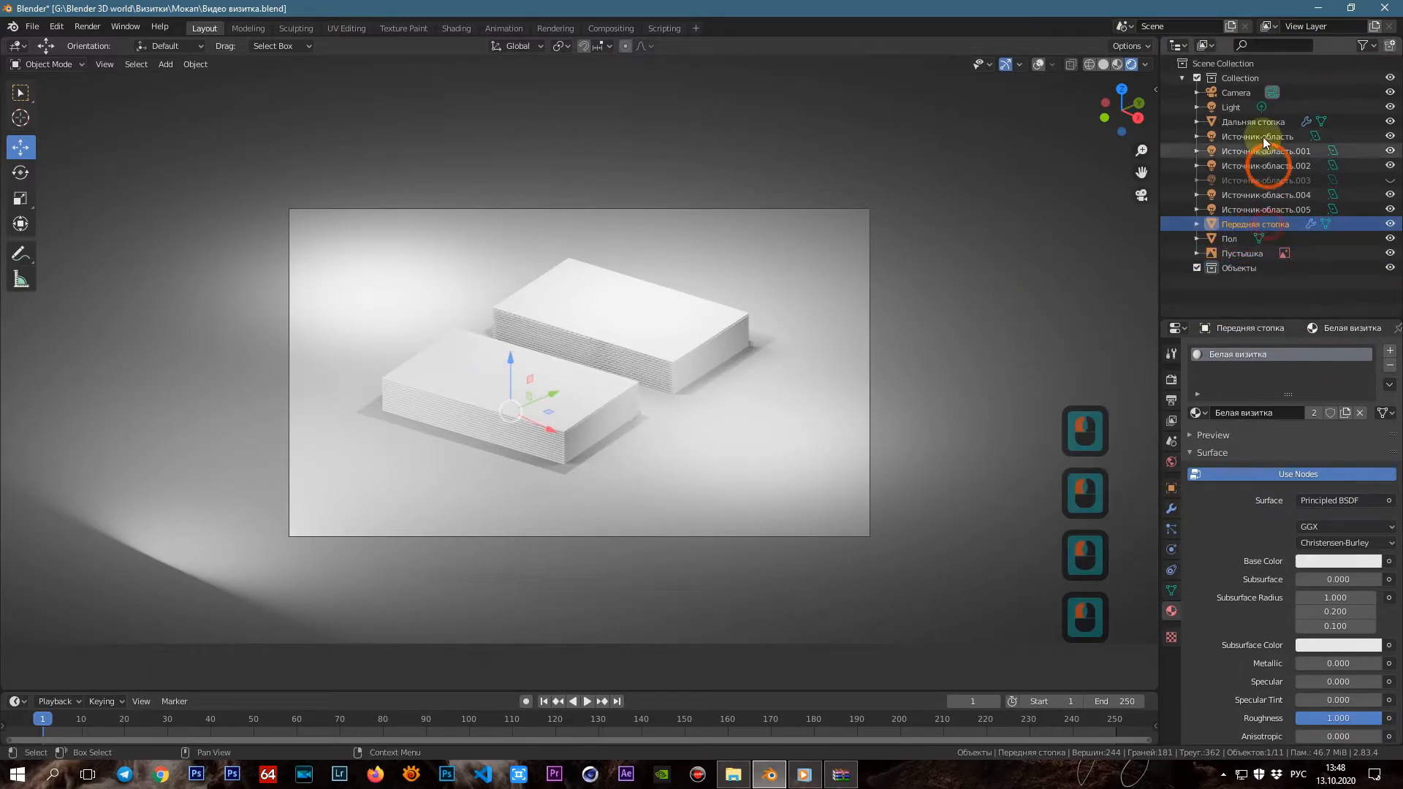
left_click(1257, 224, "ctrl")
left_click(1247, 238, "ctrl")
left_click_drag(1246, 242, 1242, 268)
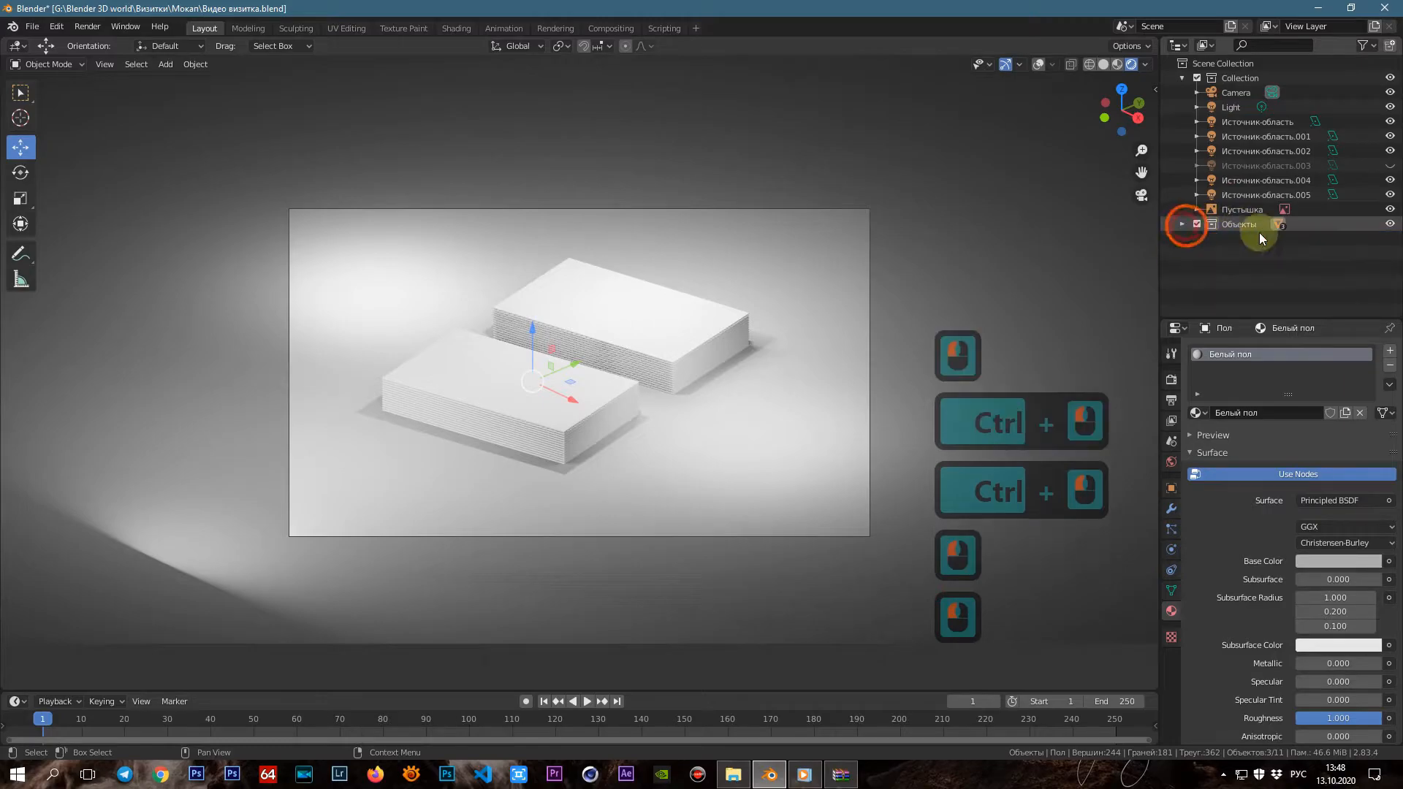
Rename the original collection to Камера и свет and check it by toggling its visibility
left_click(1182, 78)
double_click(1240, 77)
key("BackSpace")
type("Камера и свет")
left_click(1183, 80)
double_click(1387, 77)
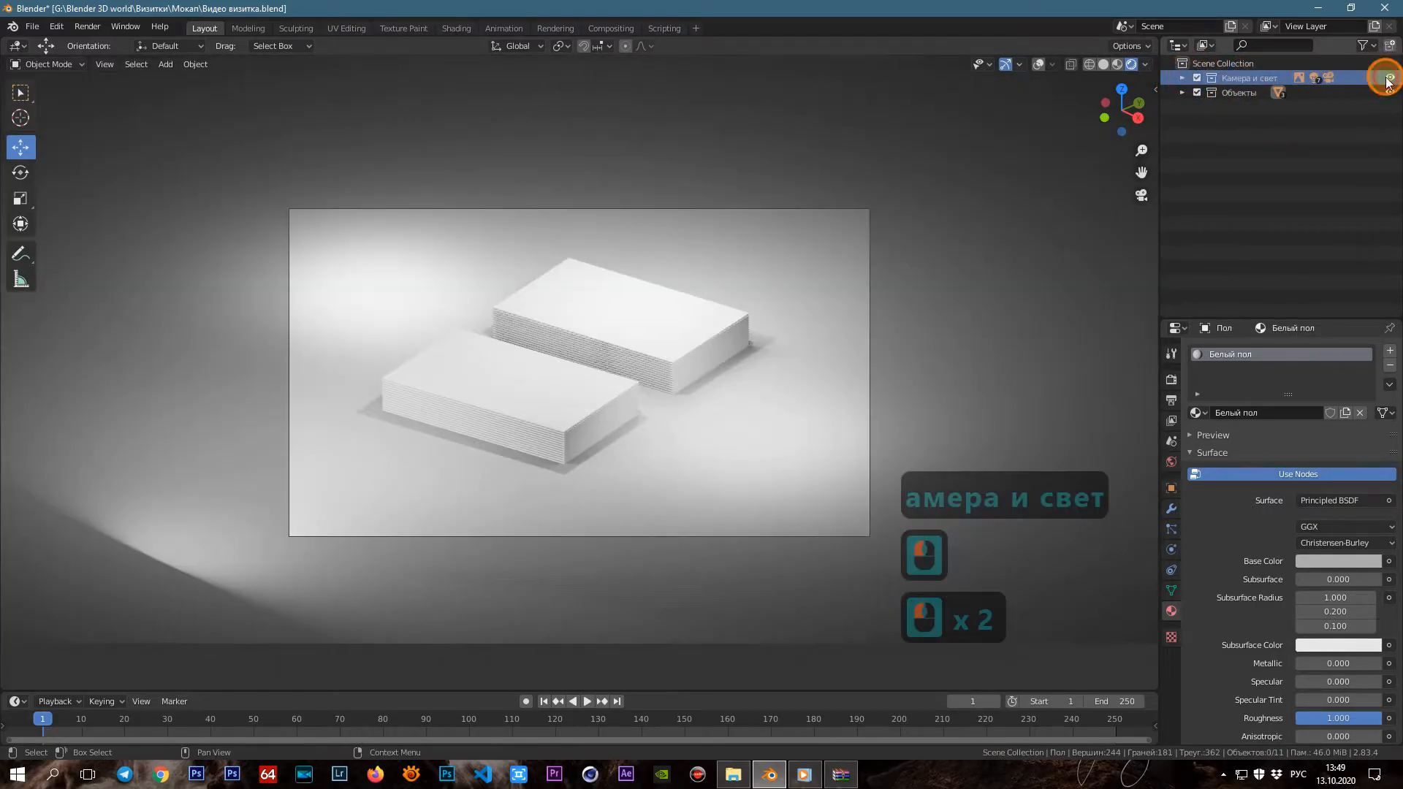
left_click(1182, 78)
scroll(1282, 212, "down", 2)
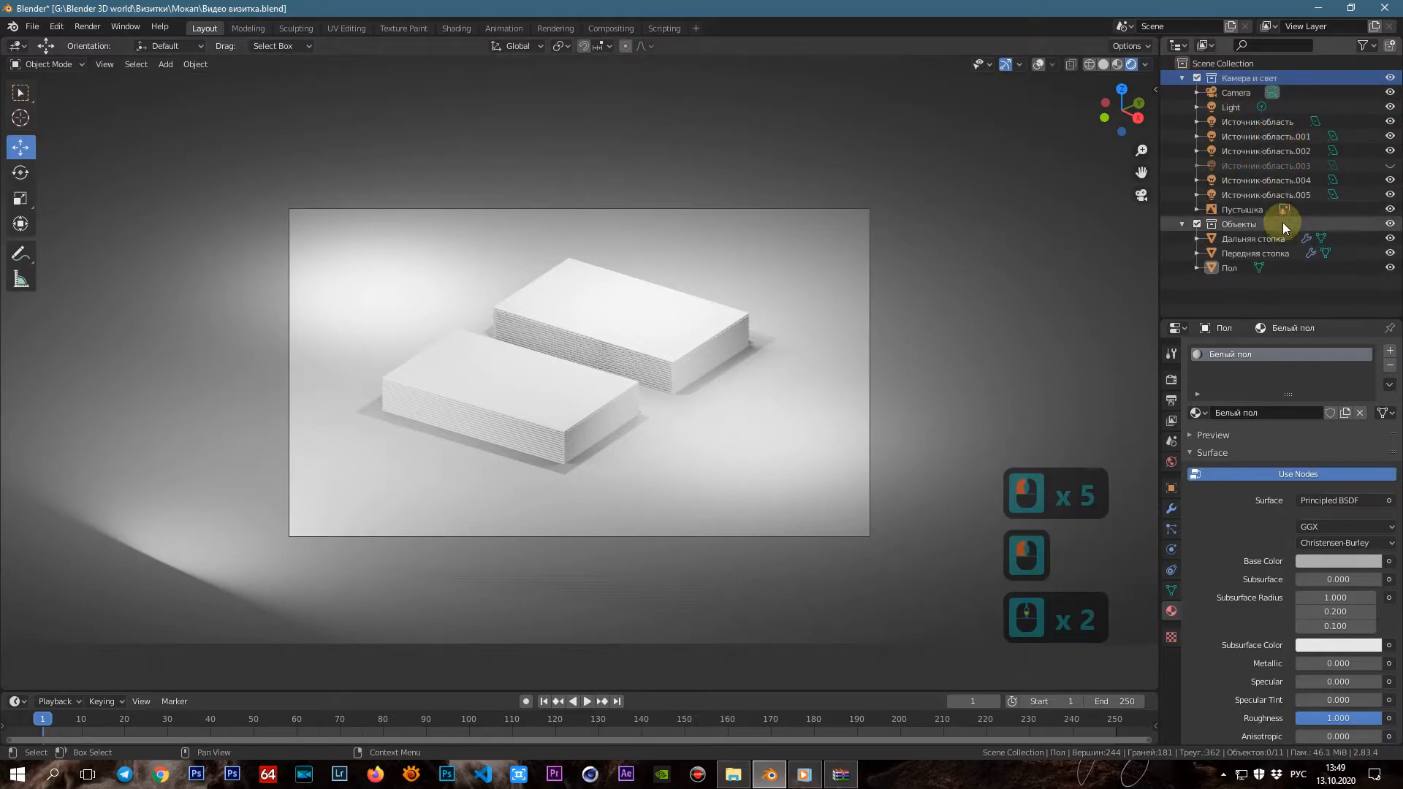
Delete the hidden, unused area light and hide the reference image empty
left_click(1252, 165)
key("Delete")
right_click(1292, 164)
left_click(1254, 199)
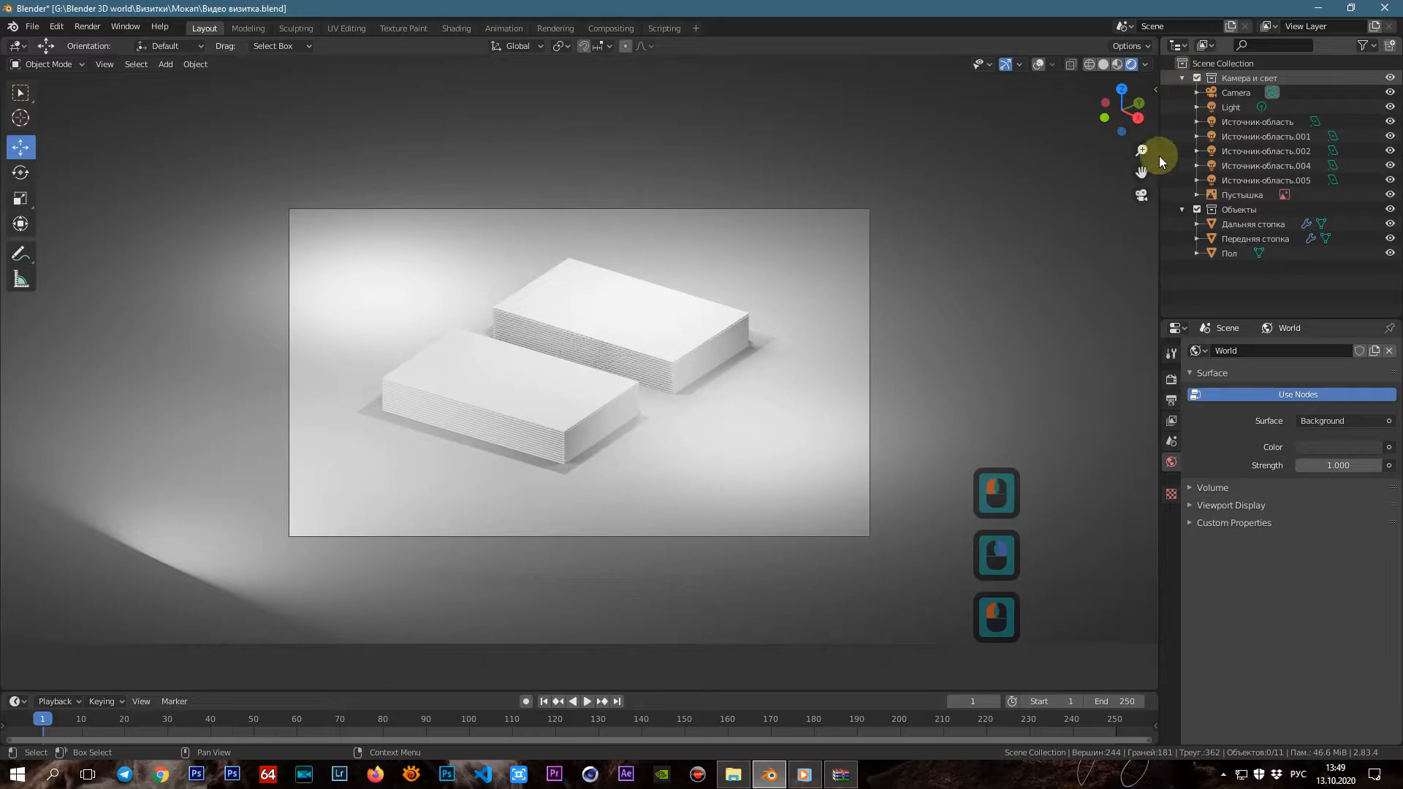
left_click(1250, 204)
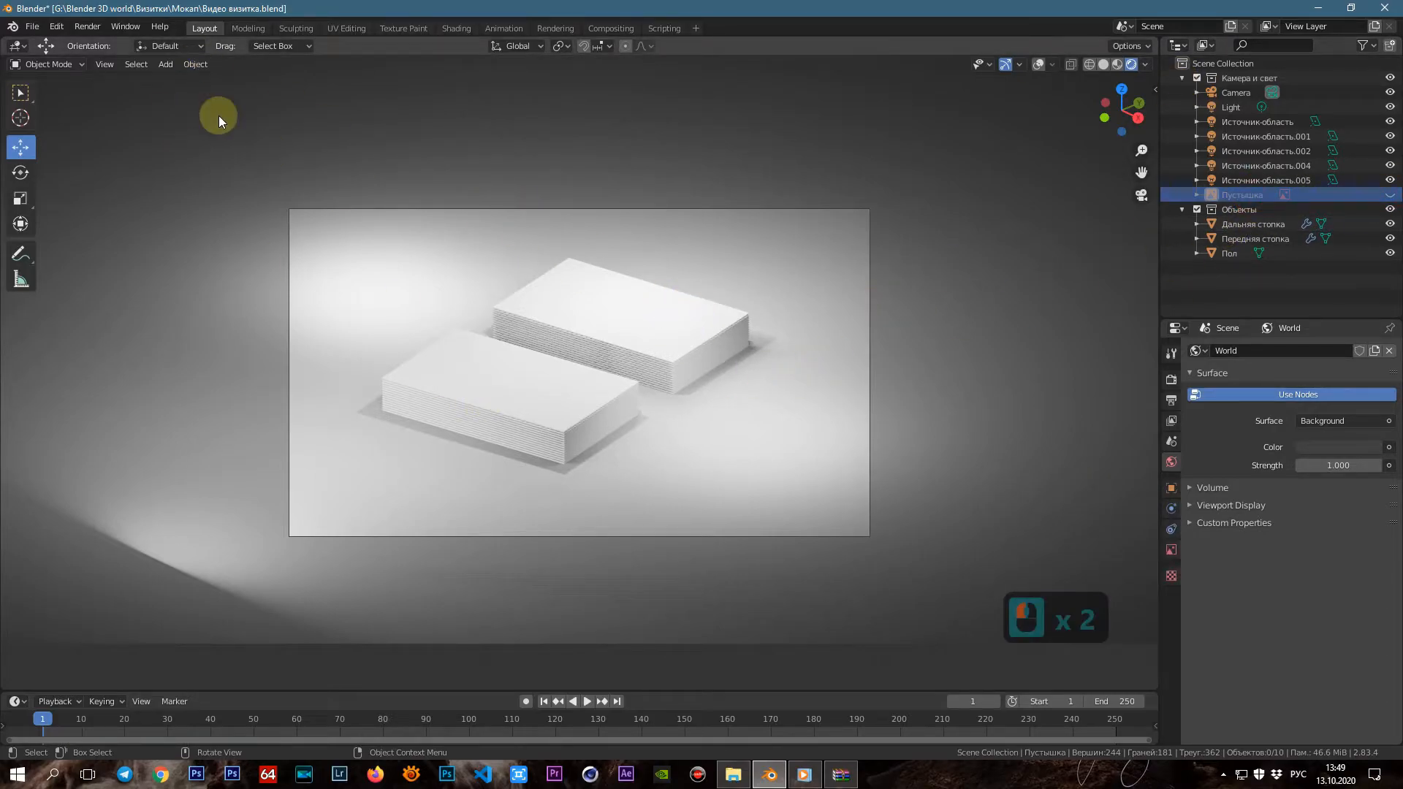
Render a still image of the scene with Eevee and close the result after checking it
left_click(1170, 382)
left_click(1346, 352)
left_click(458, 274)
left_click(87, 26)
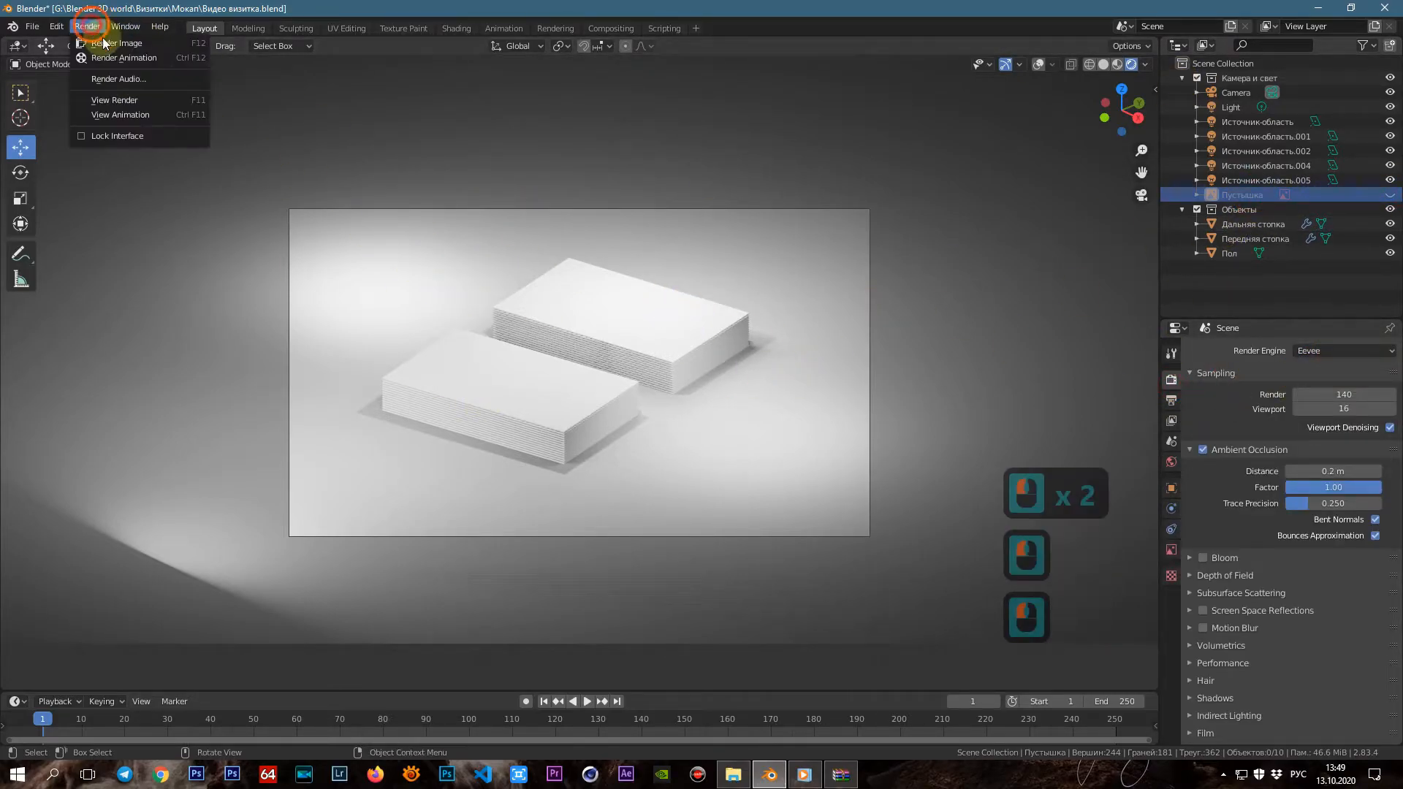
left_click(116, 43)
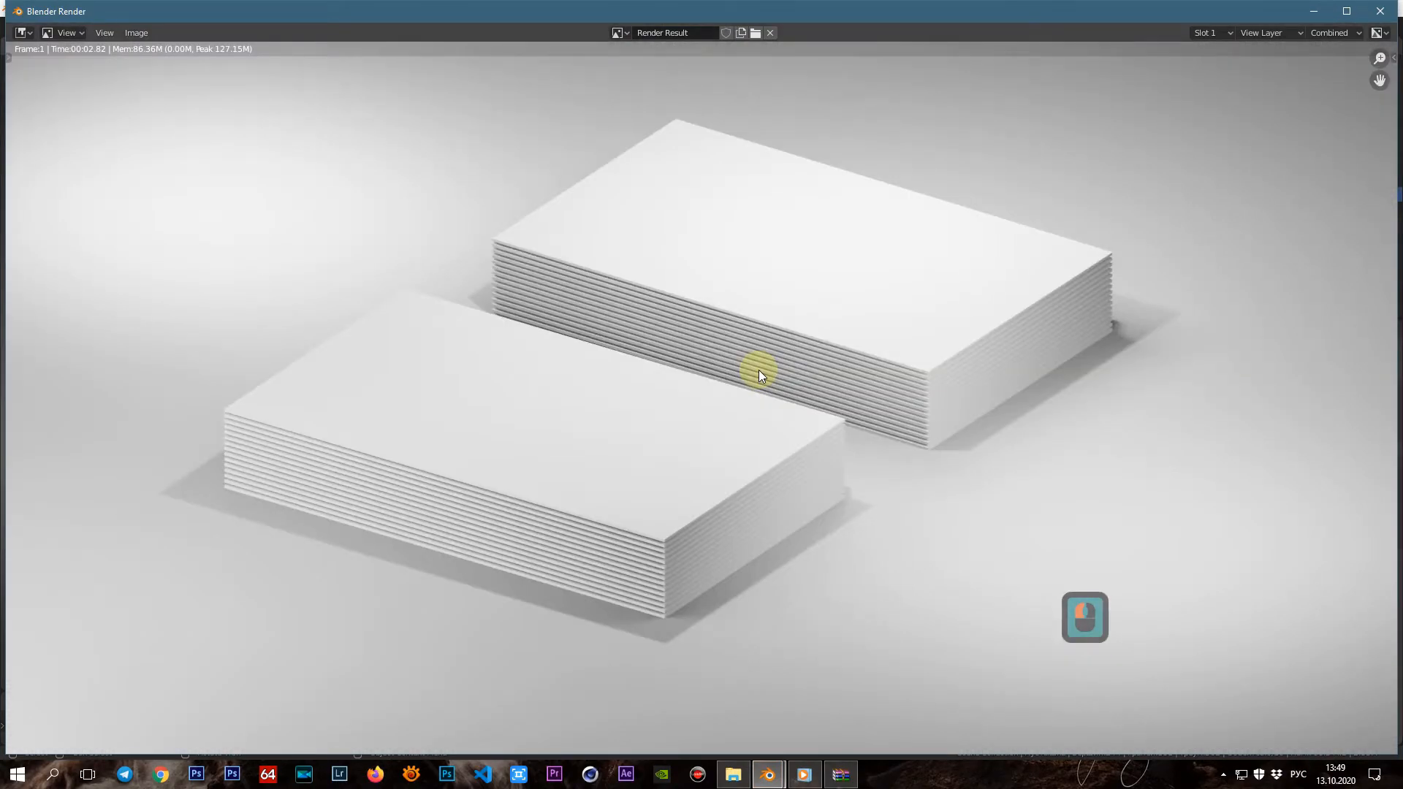
left_click(1380, 11)
Set the Eevee render samples to 200
left_click(1327, 395)
key("BackSpace")
key("BackSpace")
key("BackSpace")
type("200")
left_click(1215, 470)
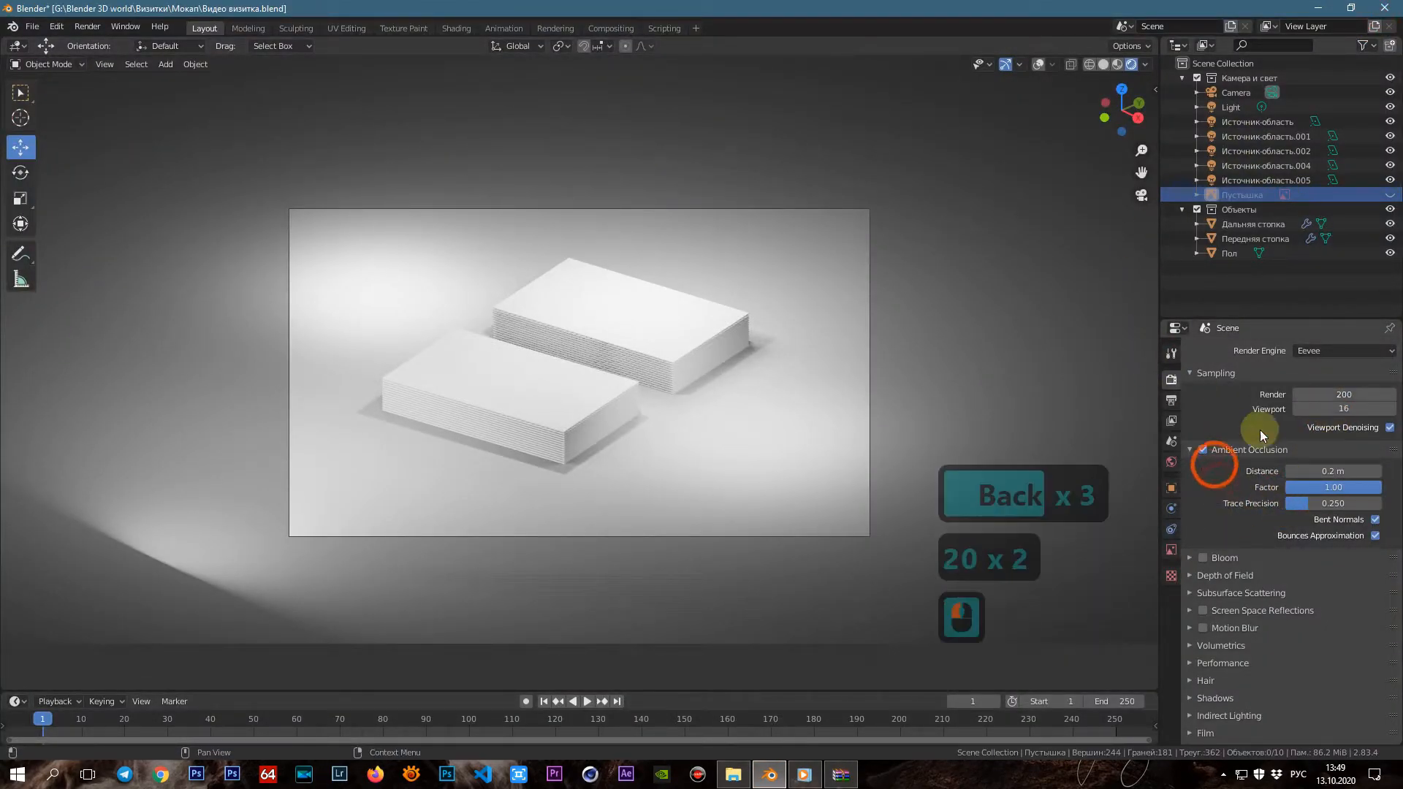
Render the scene once more to check the still image, and save the Видео визитка.blend file
left_click(85, 27)
left_click(117, 43)
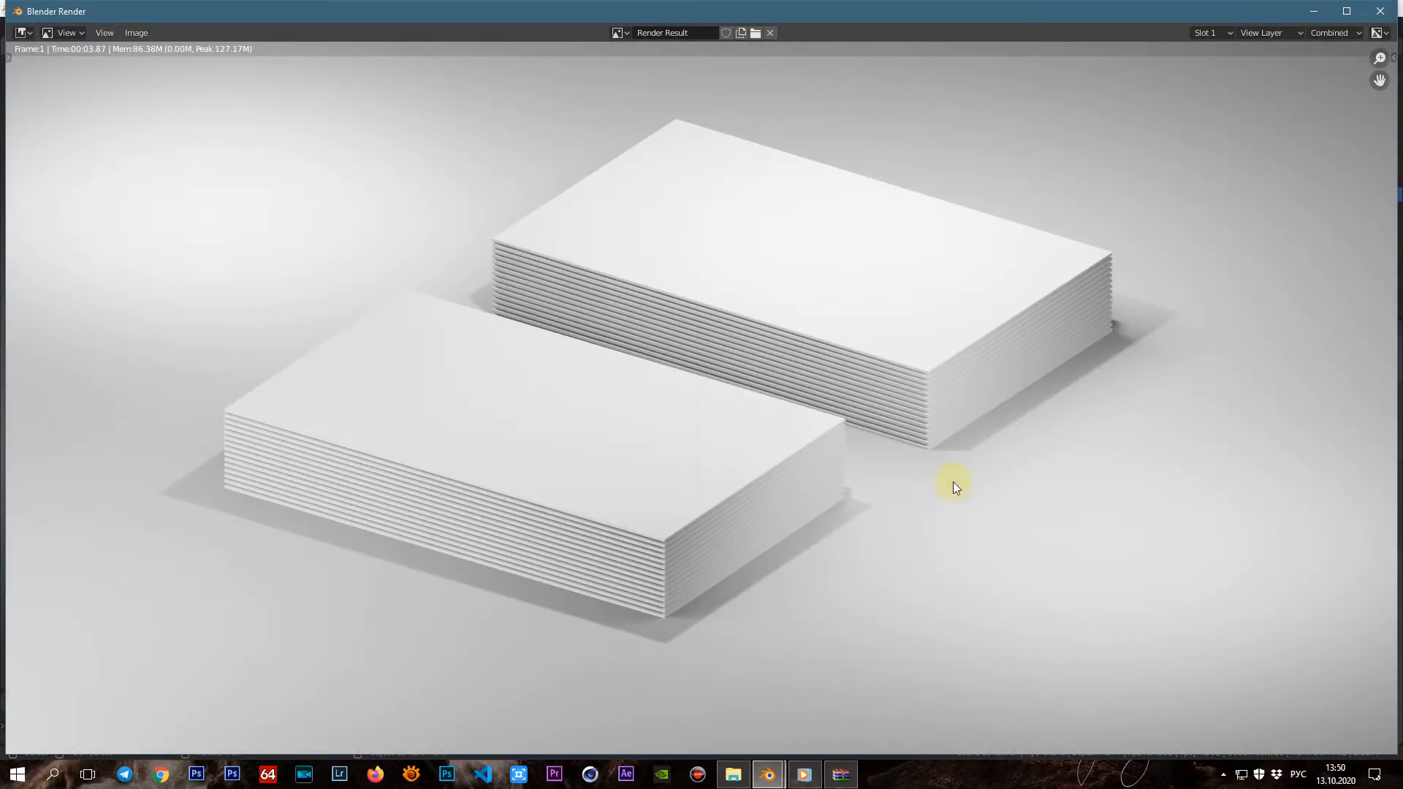
left_click(1379, 12)
left_click(564, 376)
left_click(32, 27)
left_click(73, 123)
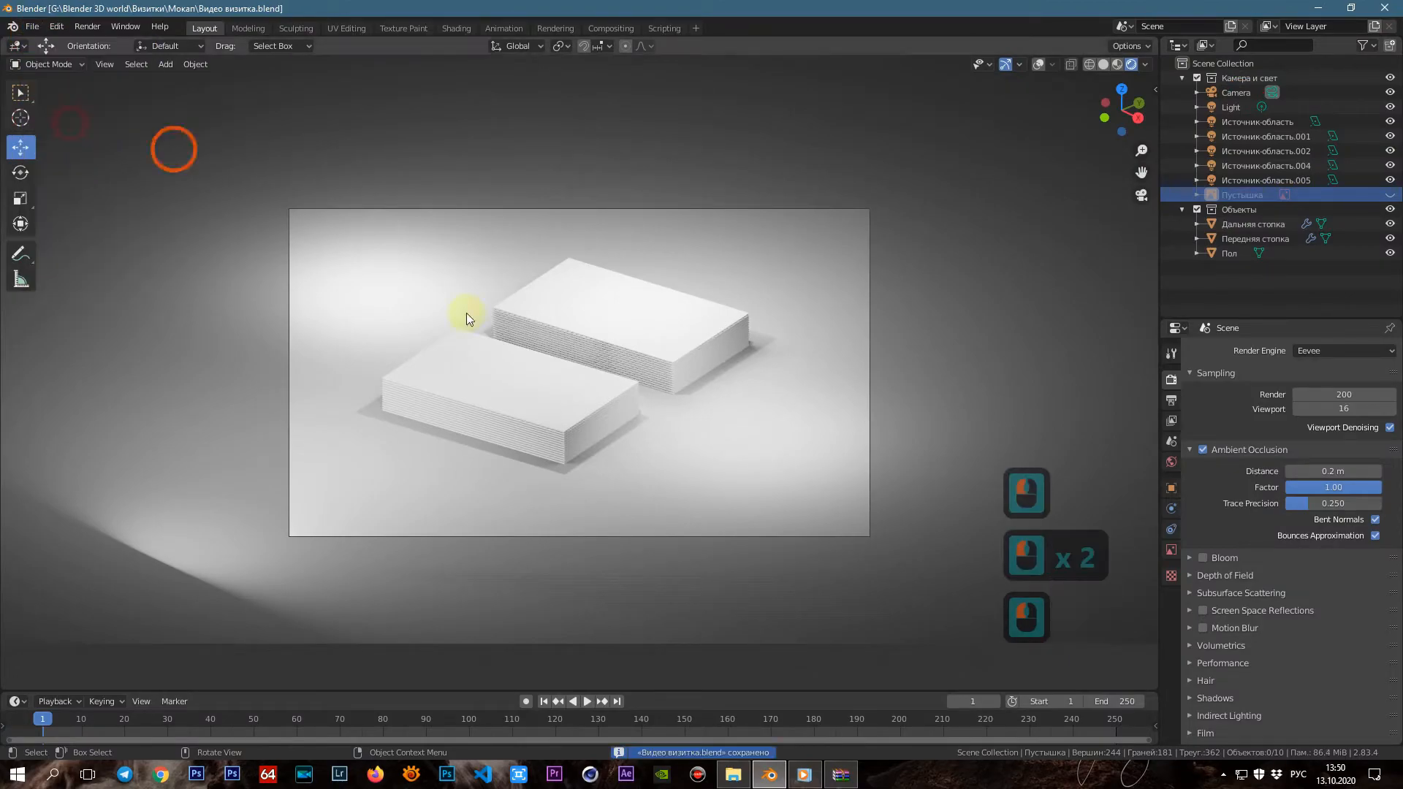
left_click(980, 767)
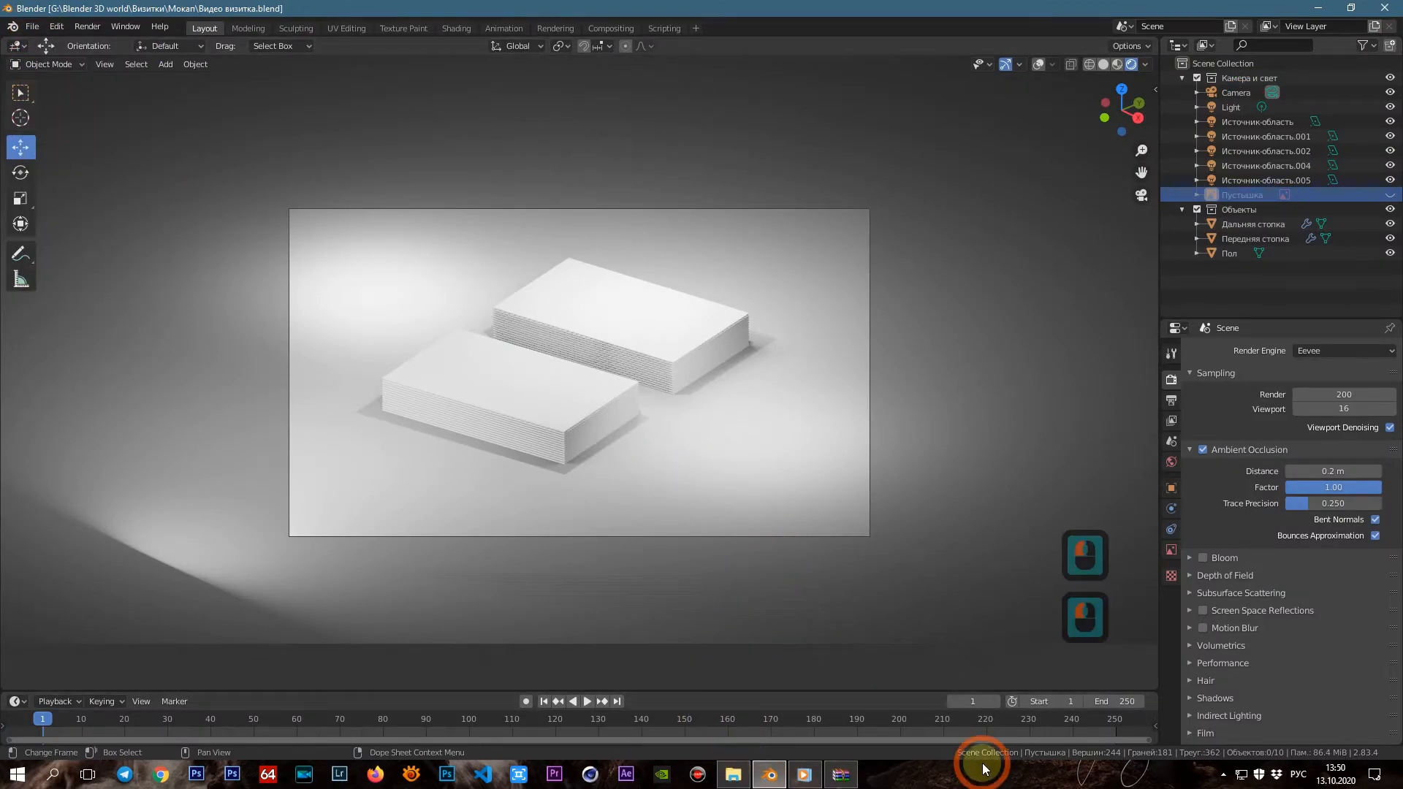
left_click(1255, 722)
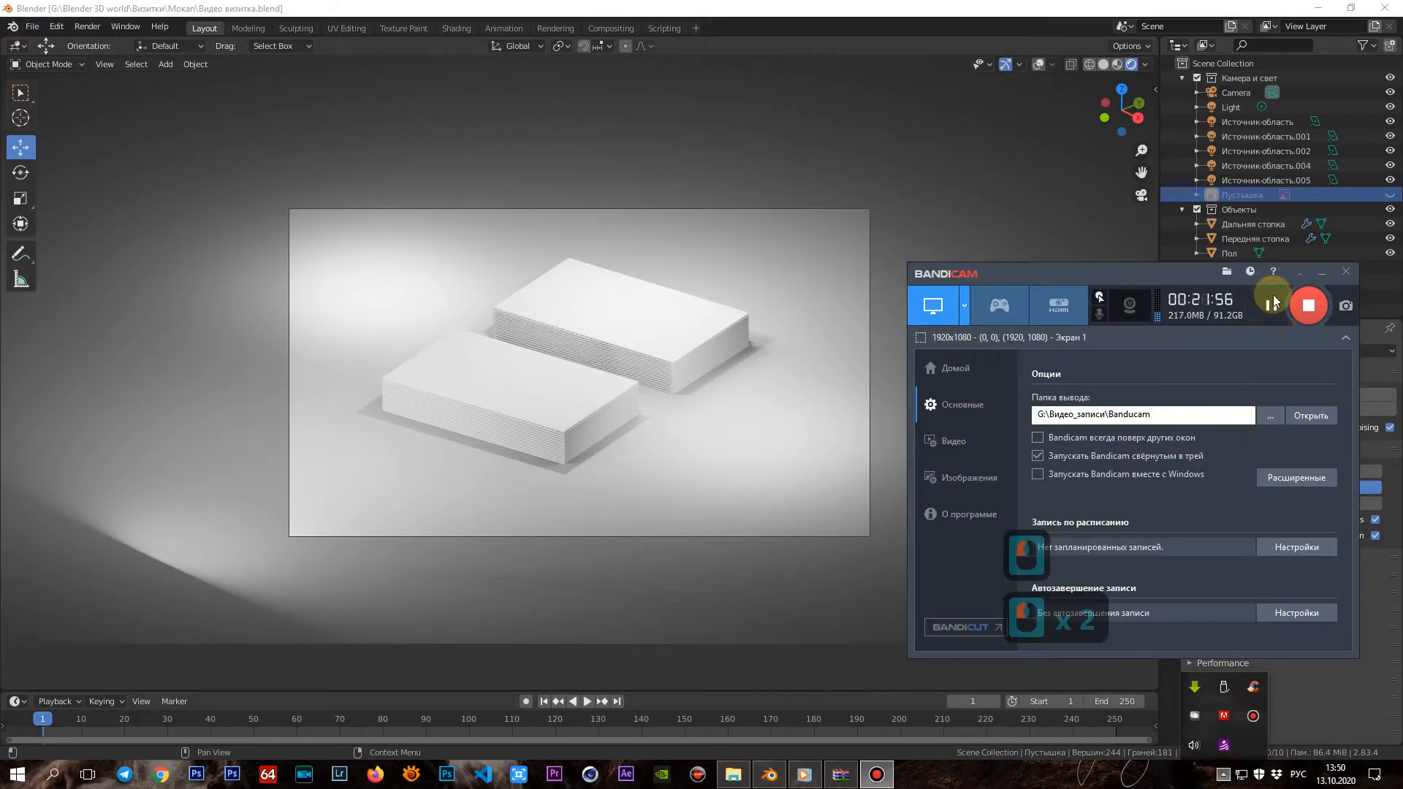
left_click(1268, 327)
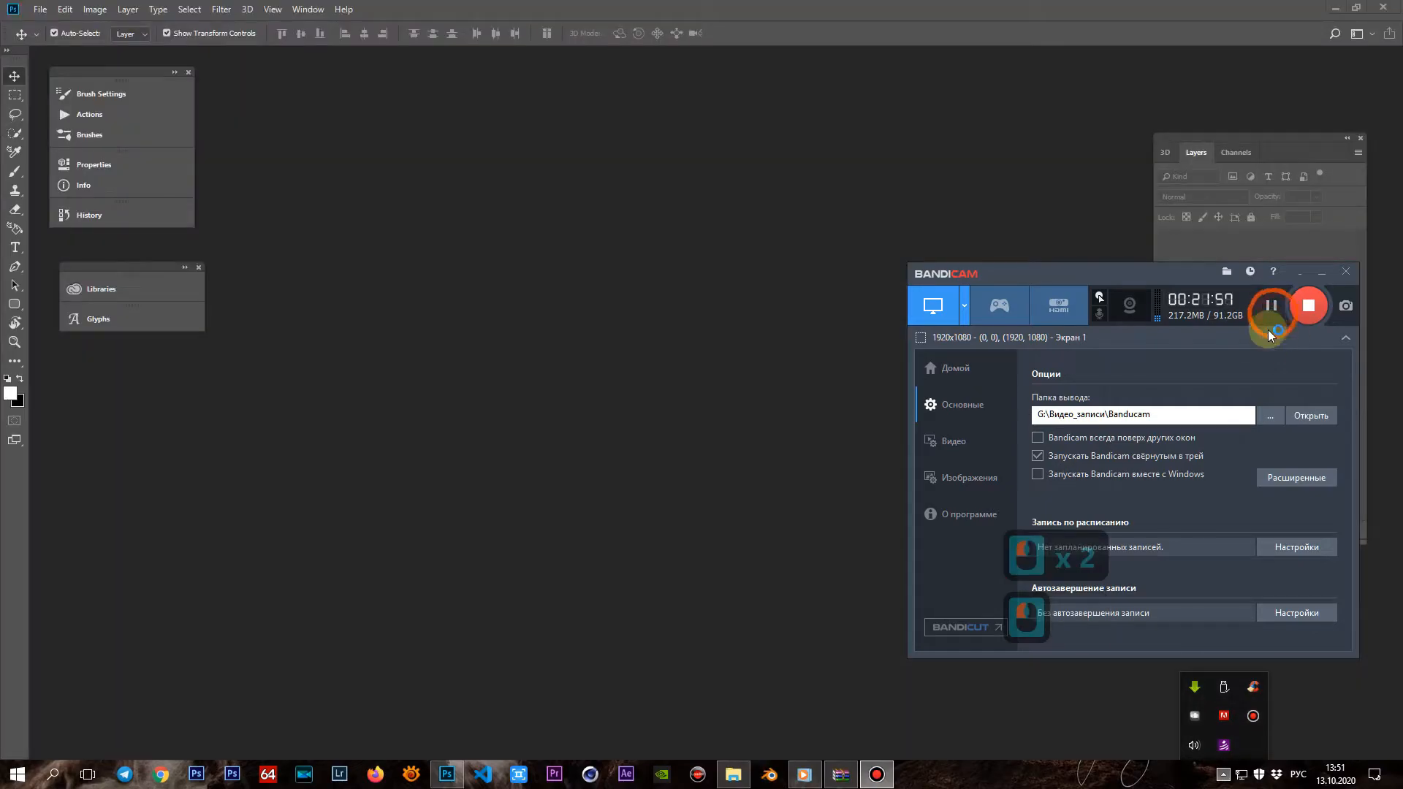
left_click(1314, 278)
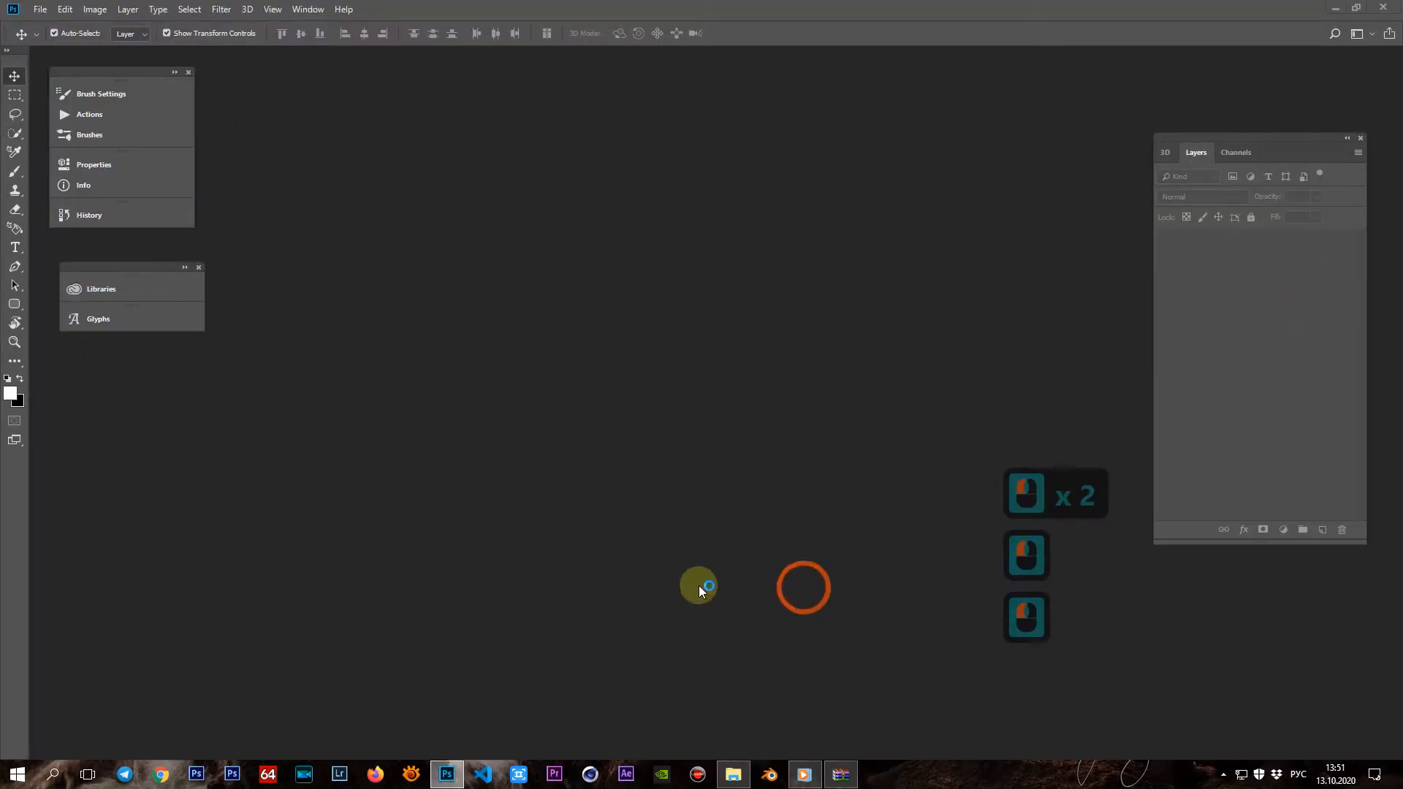
Switch to Photoshop and open the render Визитка1.jpg from the Blender 3D world\Визитки\Мокап folder
left_click(46, 10)
left_click(269, 146)
left_click(35, 9)
left_click(58, 42)
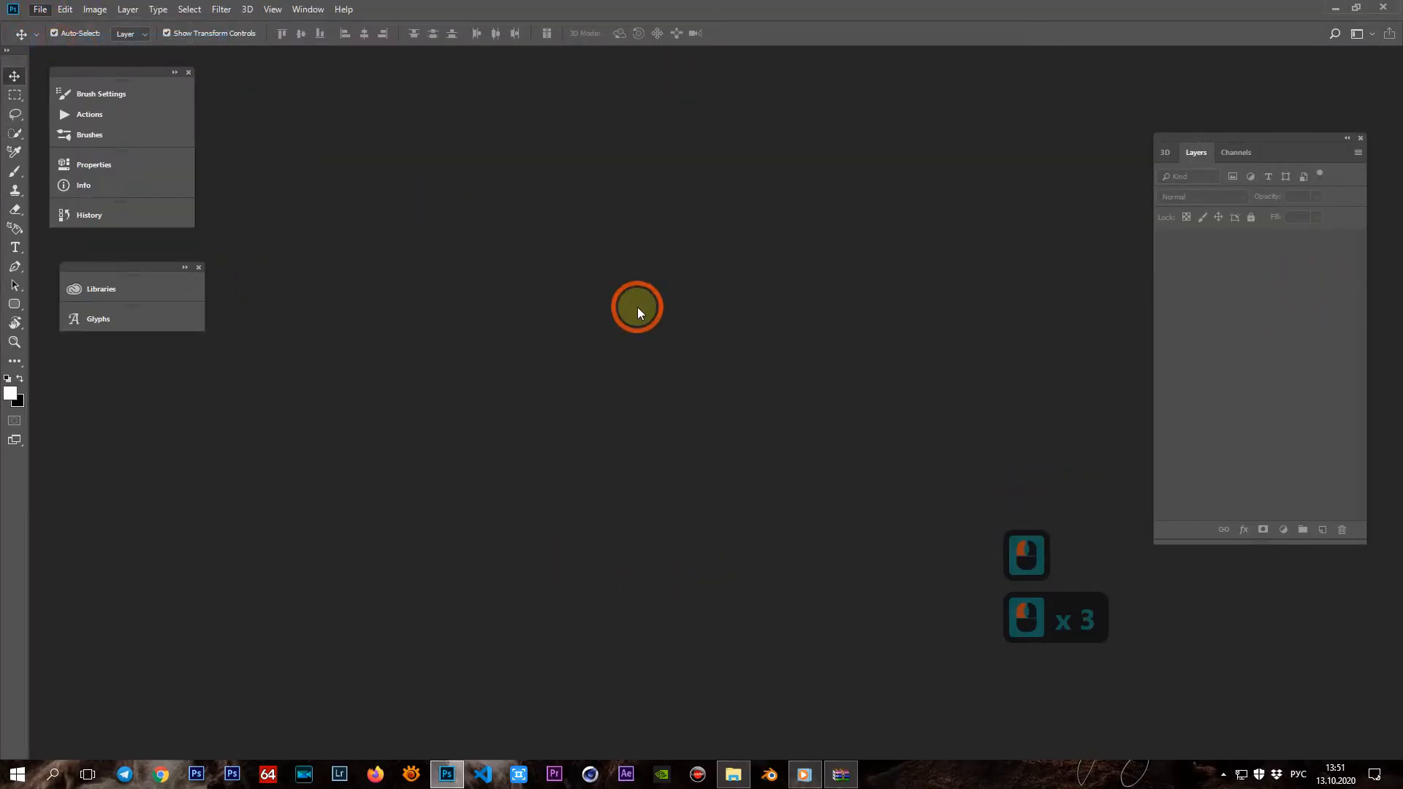
left_click(316, 34)
double_click(348, 101)
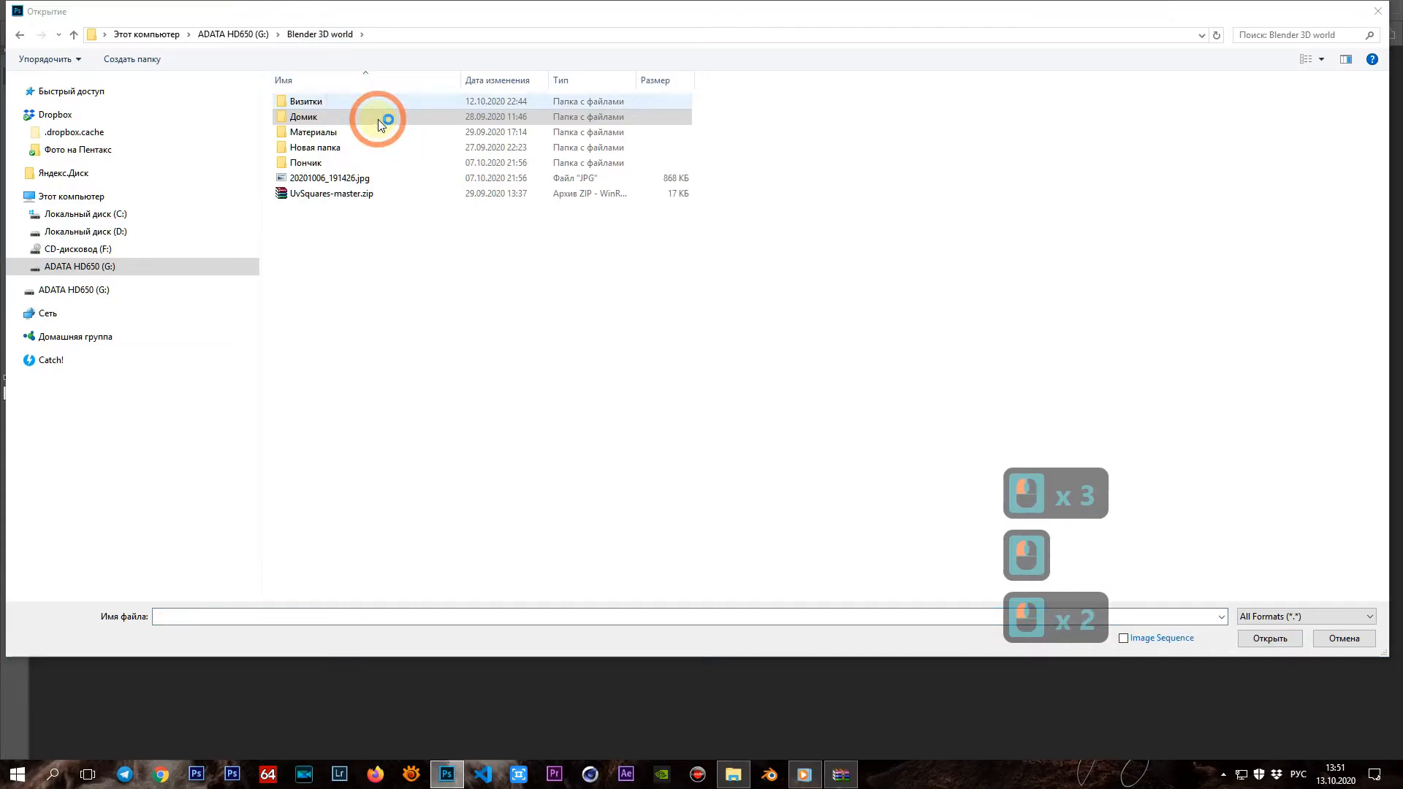
double_click(306, 121)
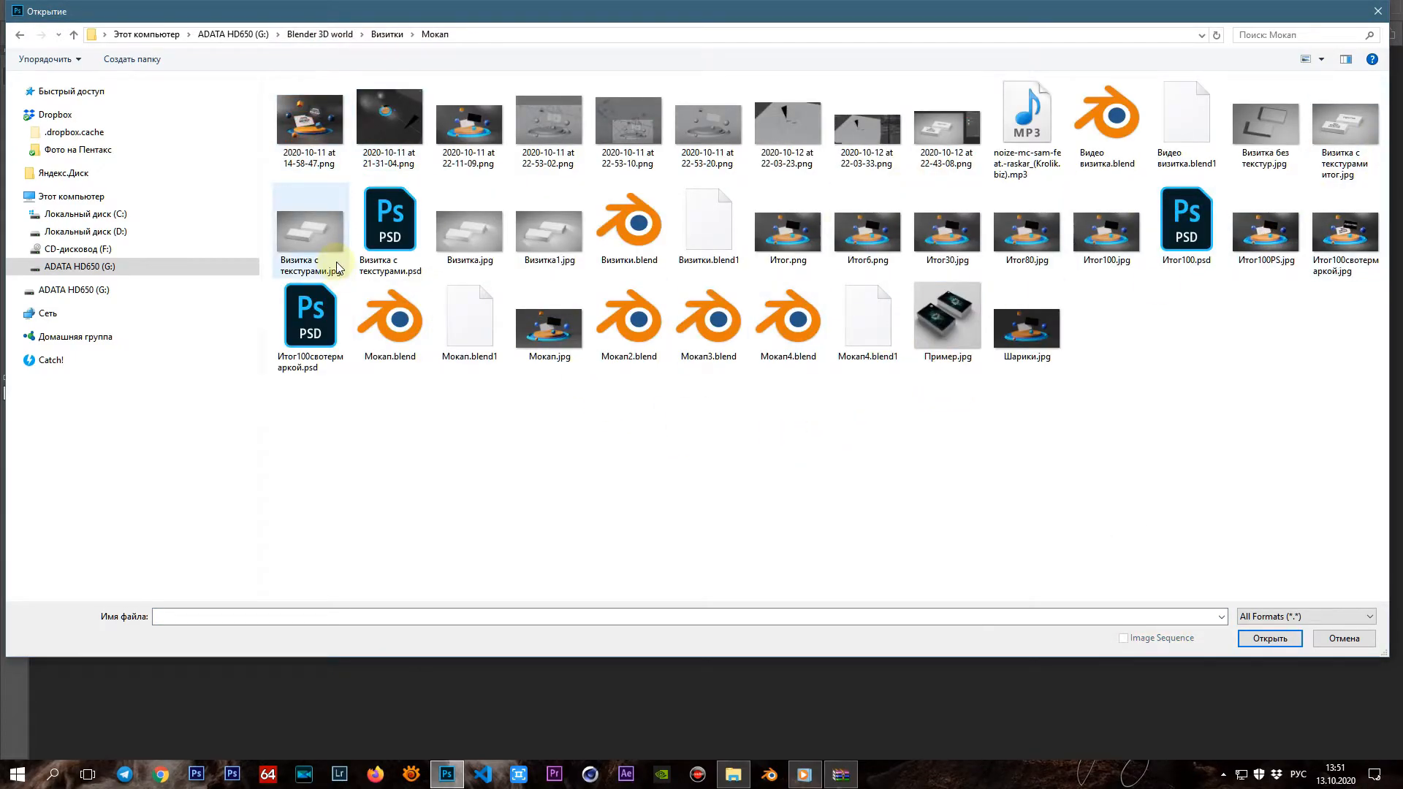
left_click(537, 232)
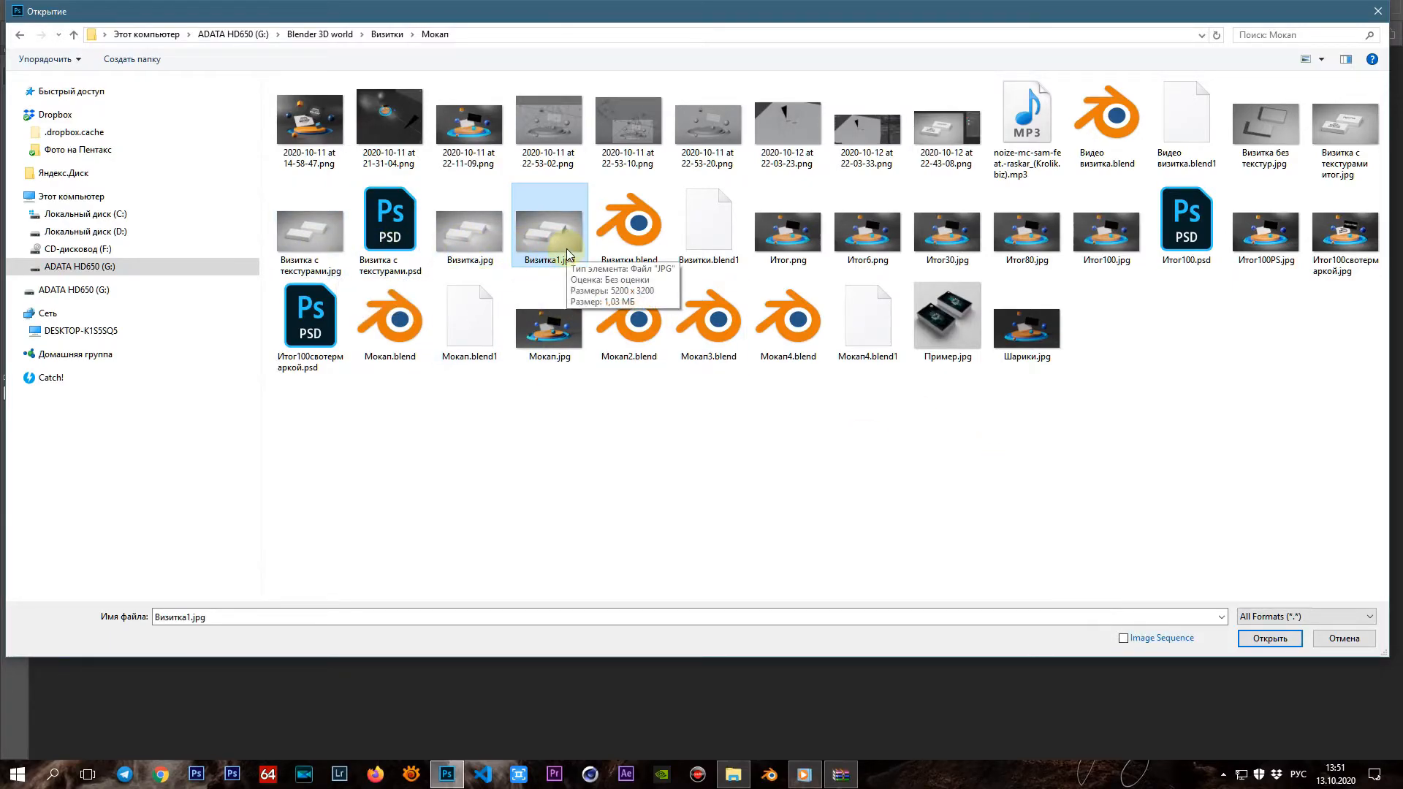
left_click(1271, 640)
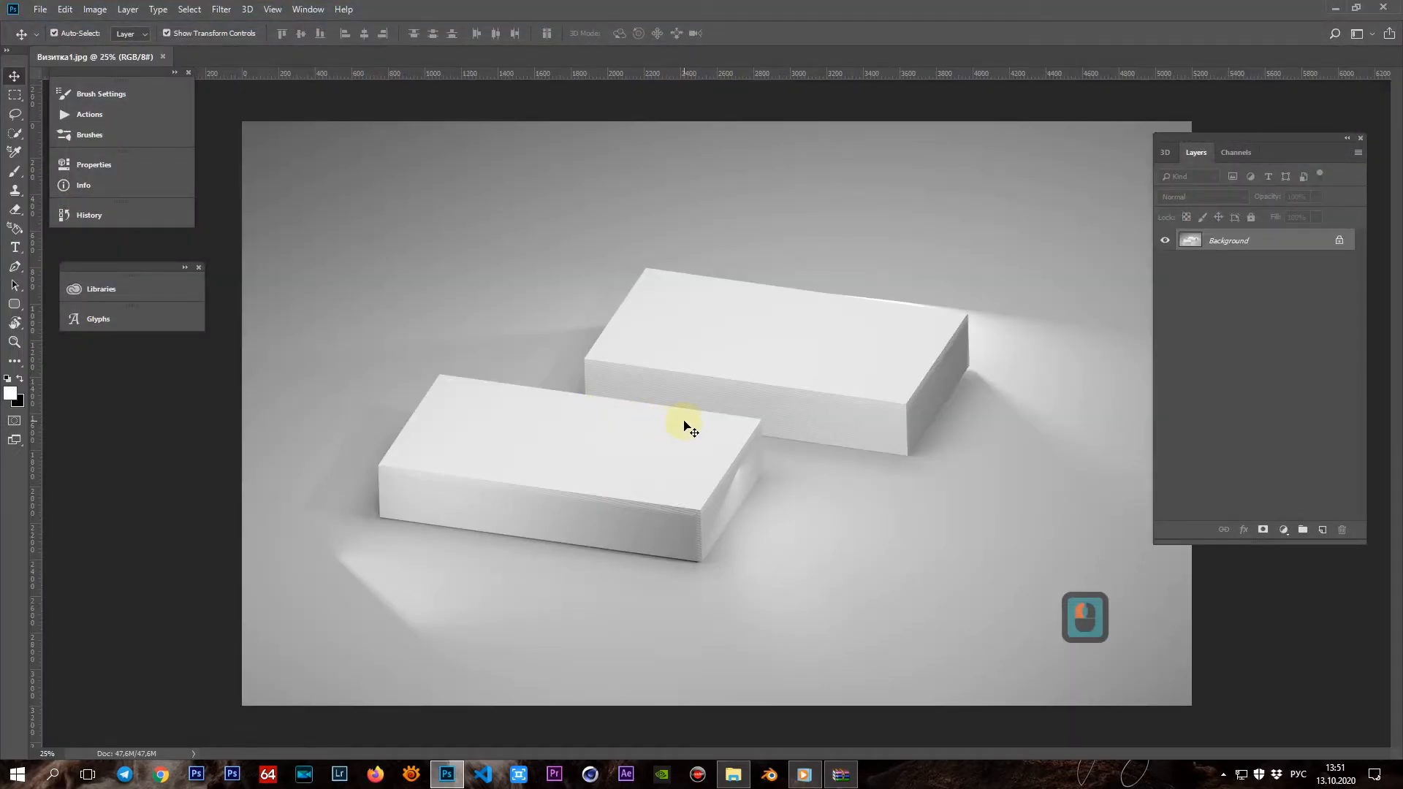
Open Визитка с текстурами.jpg from the same folder as a second document
left_click(41, 9)
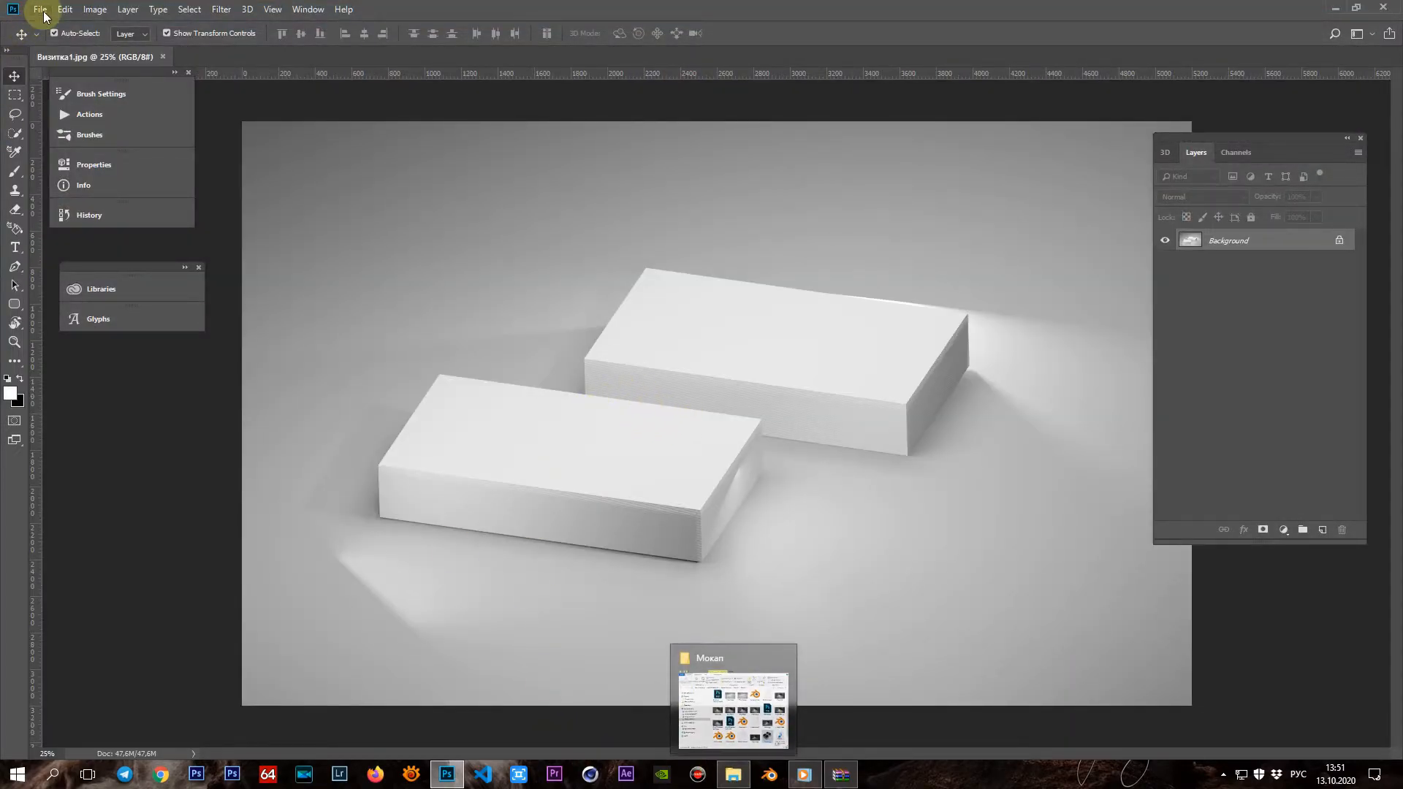
left_click(539, 287)
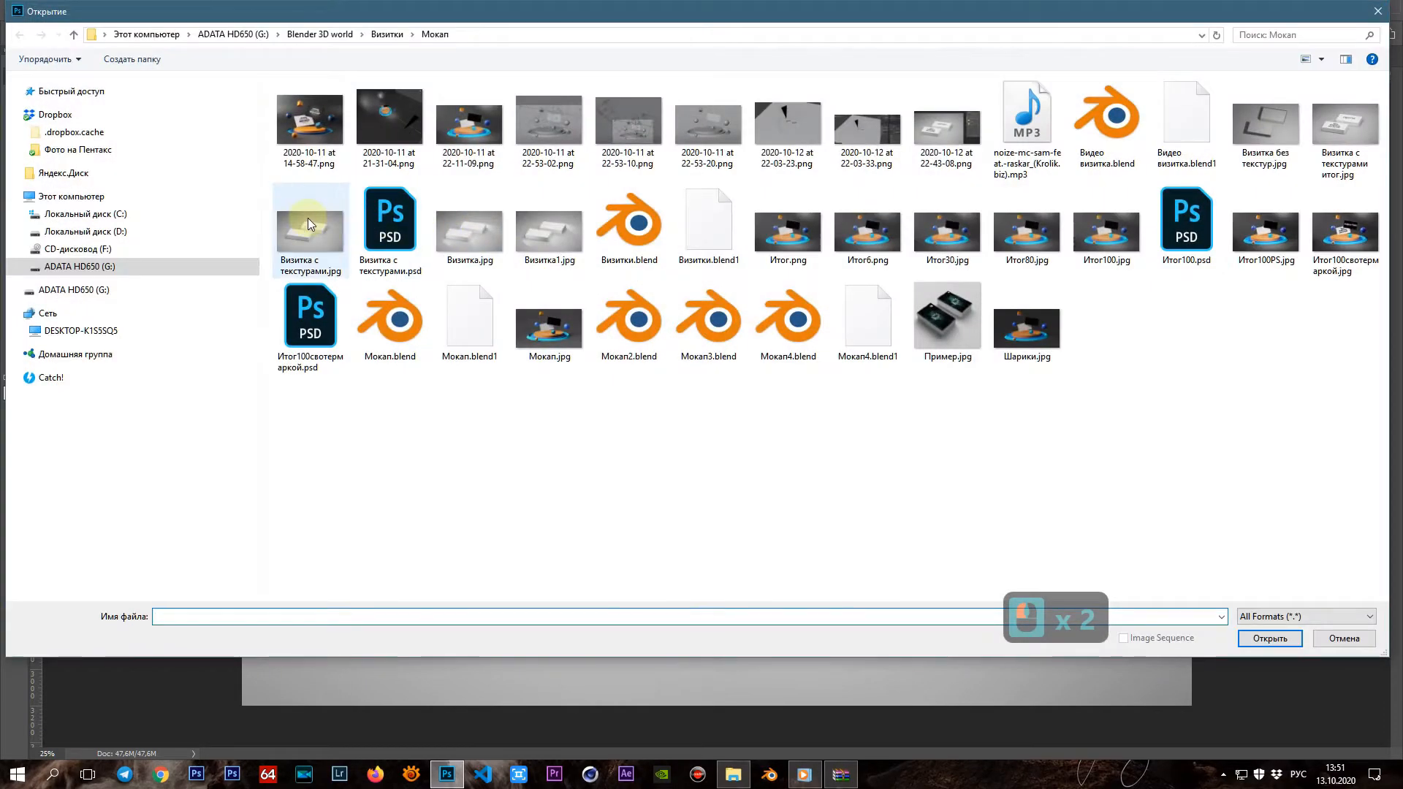
left_click(308, 218)
left_click(1224, 628)
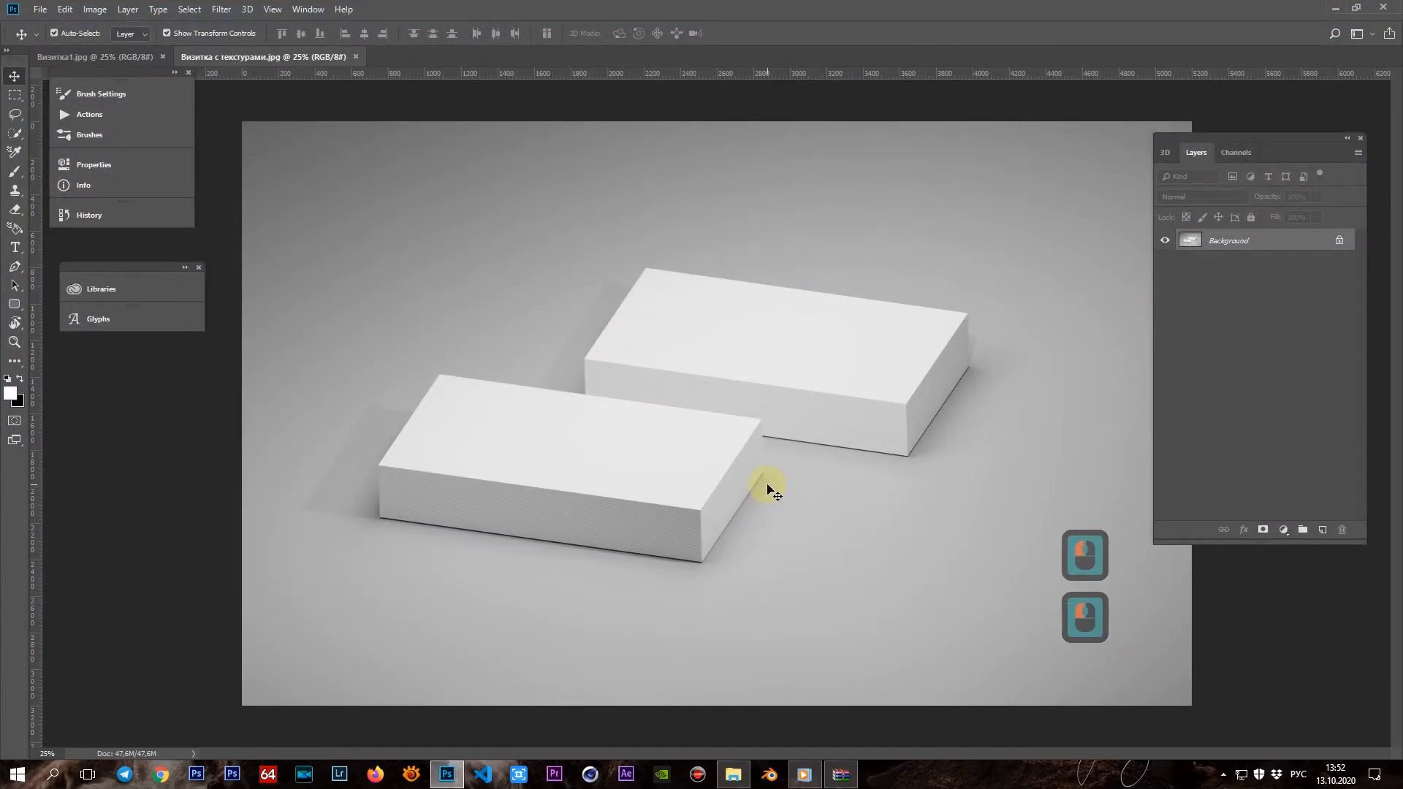
Compare Визитка1.jpg with Визитка с текстурами.jpg and close the second document
left_click(149, 57)
left_click(235, 59)
left_click(117, 56)
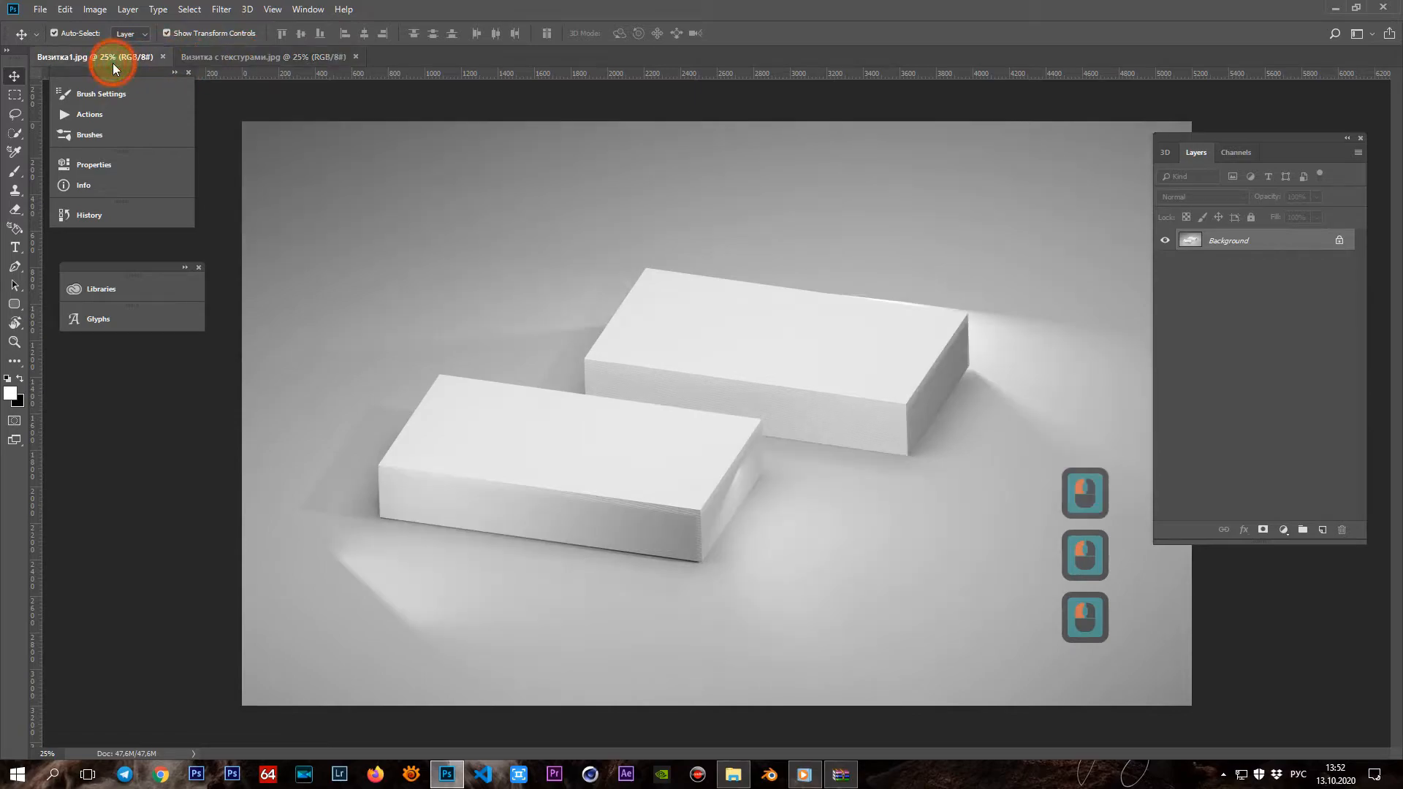
left_click(248, 58)
left_click(355, 58)
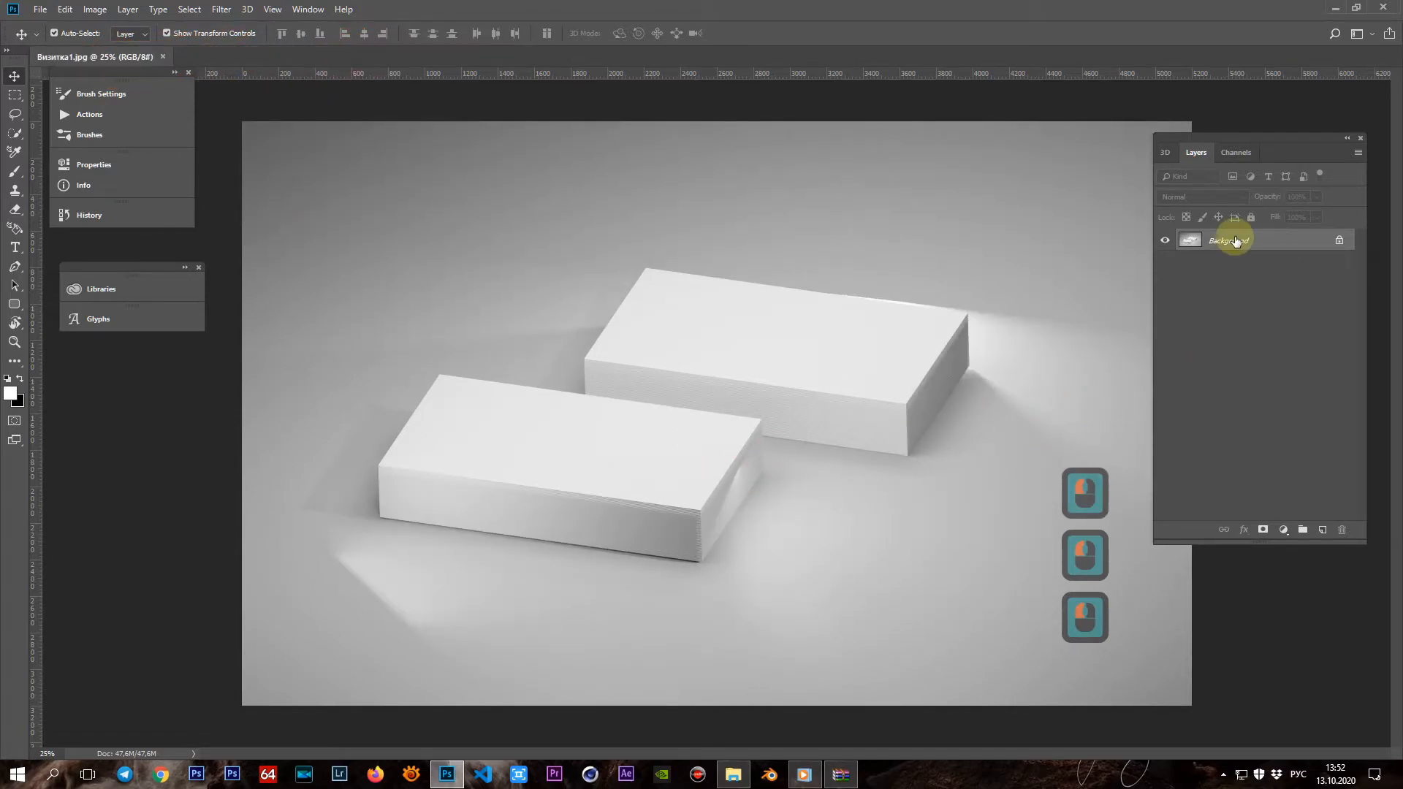
Select only the front stack's top face with Quick Selection, subtracting its side, and copy it to a new layer
left_click(15, 131)
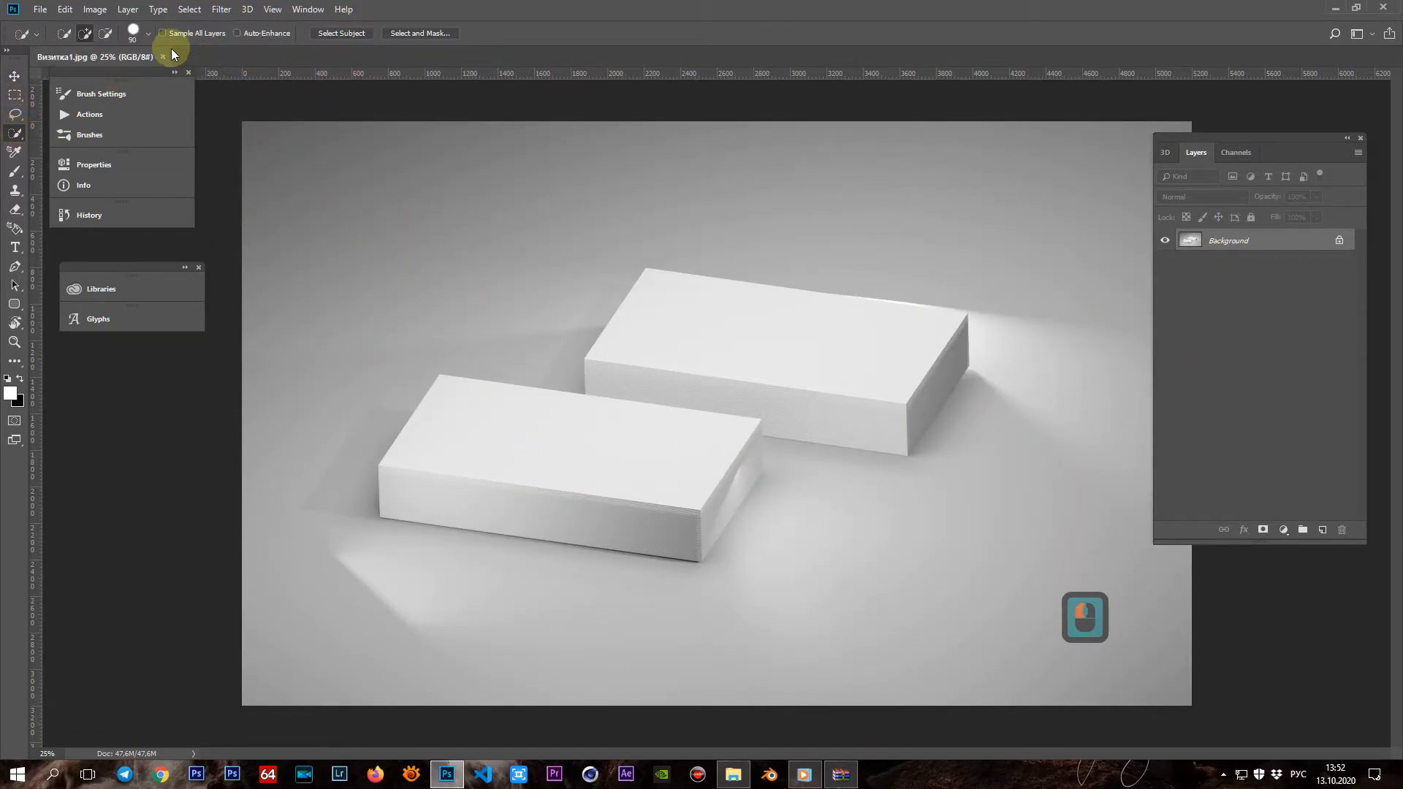
left_click_drag(450, 415, 545, 426)
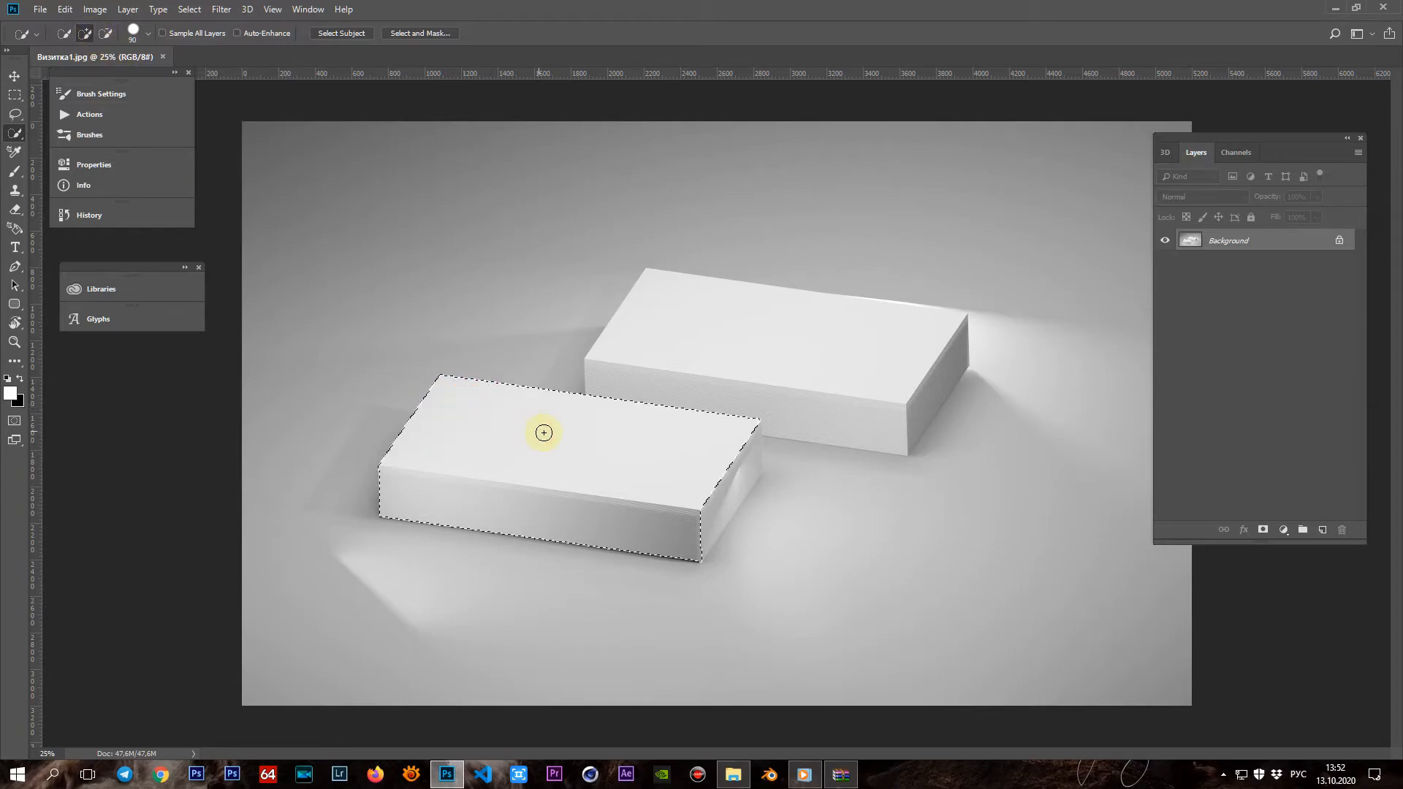
left_click(678, 517)
left_click(106, 33)
mouse_move(665, 530)
left_mouse_down()
mouse_move(523, 536)
mouse_move(408, 516)
left_mouse_up()
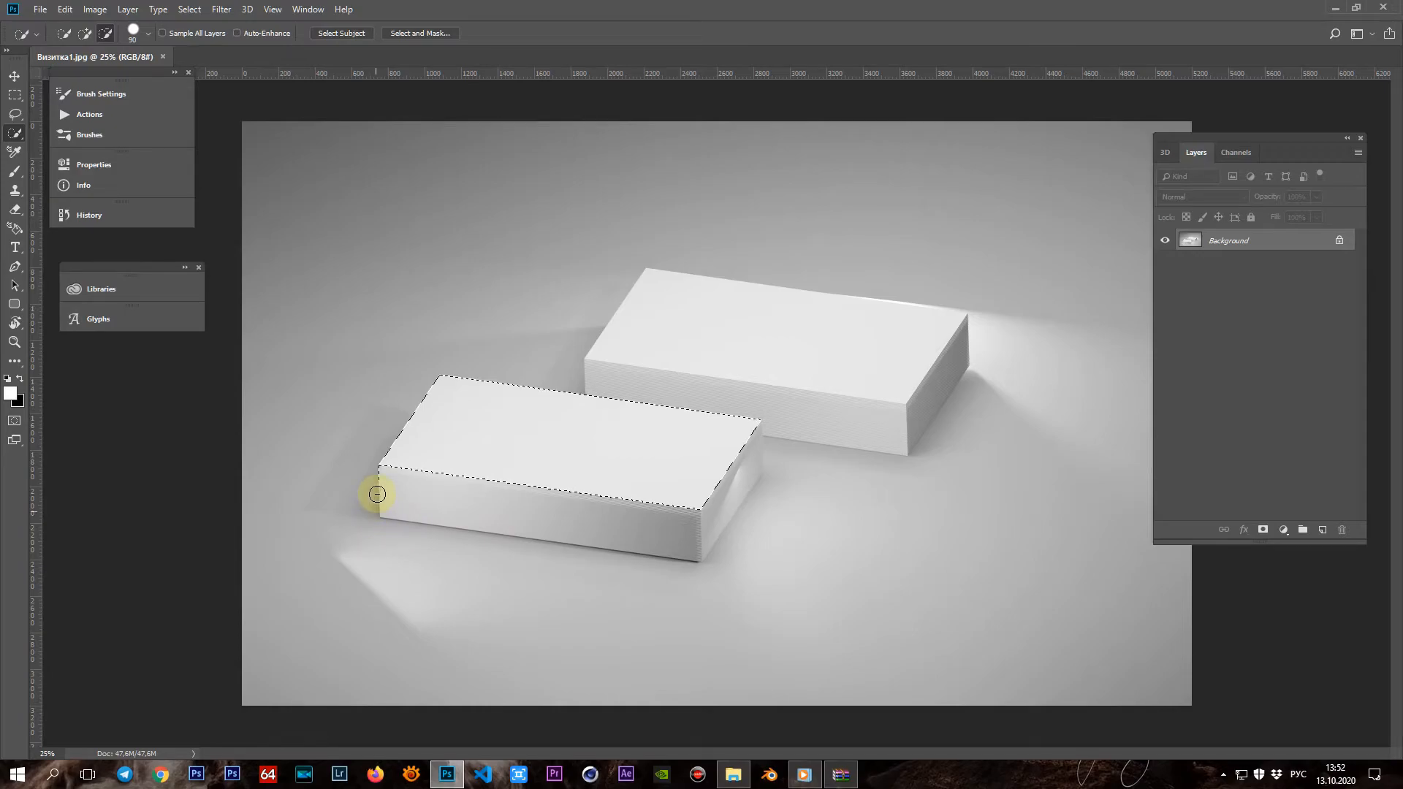
left_click(730, 554)
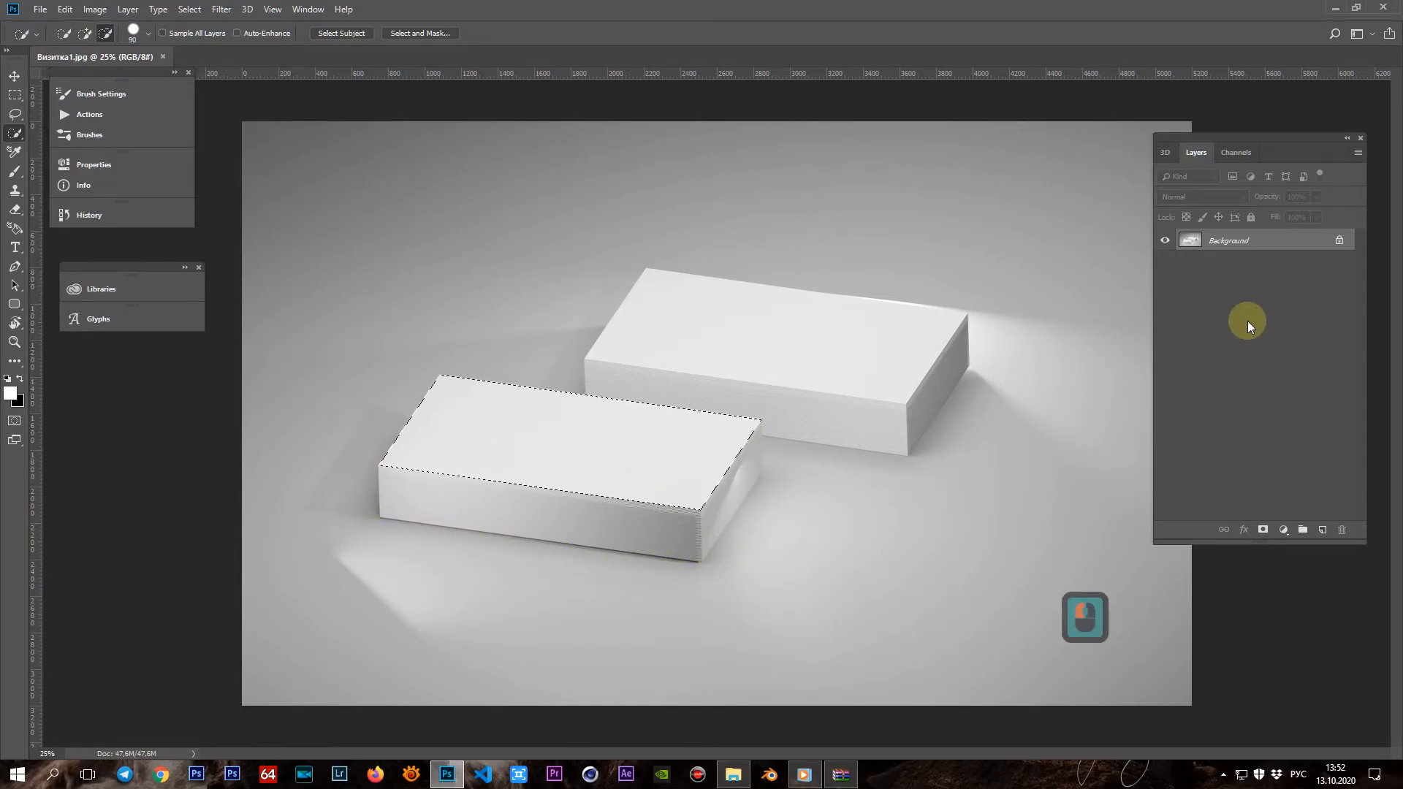
key("ctrl+j")
Check the copied top face by isolating its layer and restoring the Background visibility
left_click(1164, 243, "alt")
left_click(1164, 243)
left_click(1165, 263)
Select the rear stack's top face on the Background layer with Quick Selection and copy it to a new layer
left_click(1228, 262)
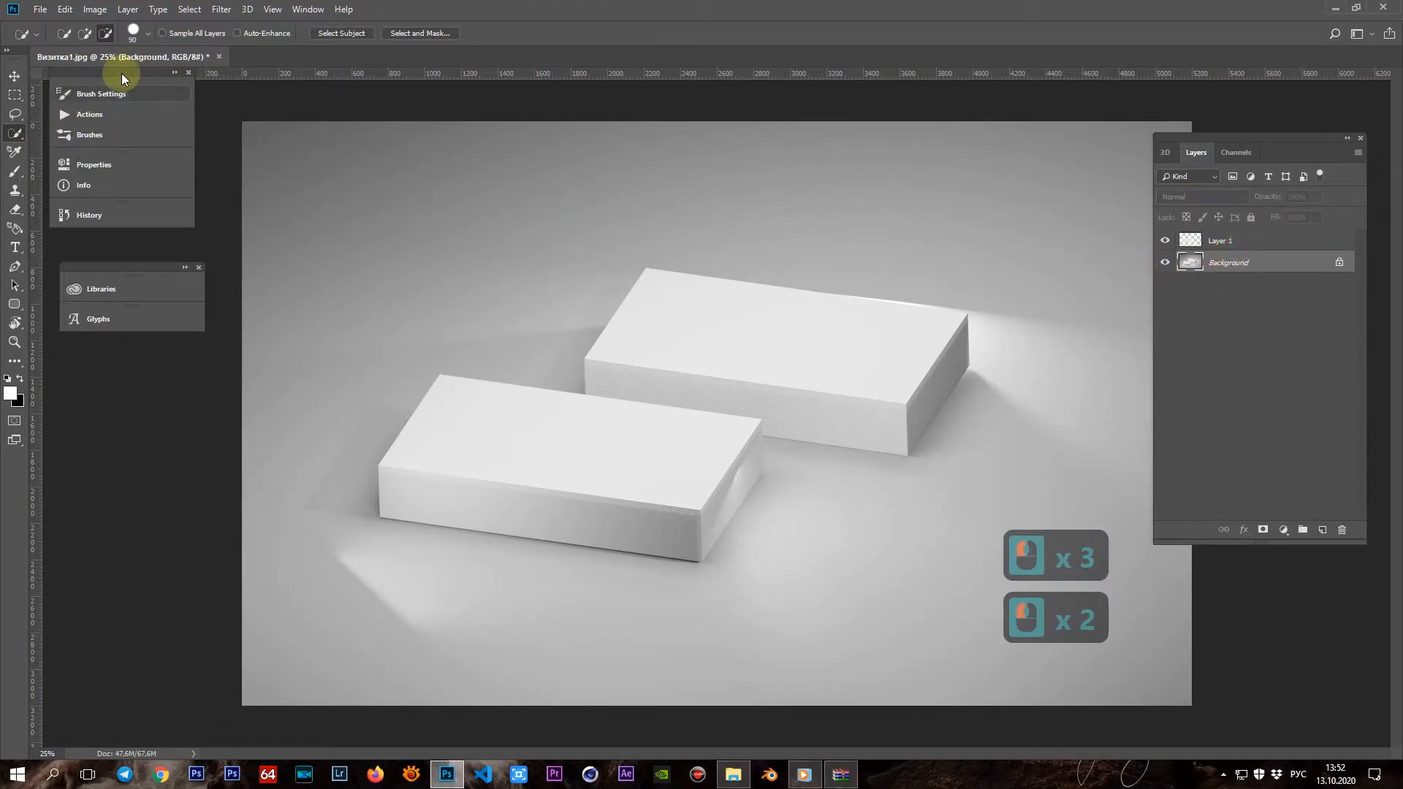
left_click(651, 305)
left_click_drag(658, 315, 940, 368)
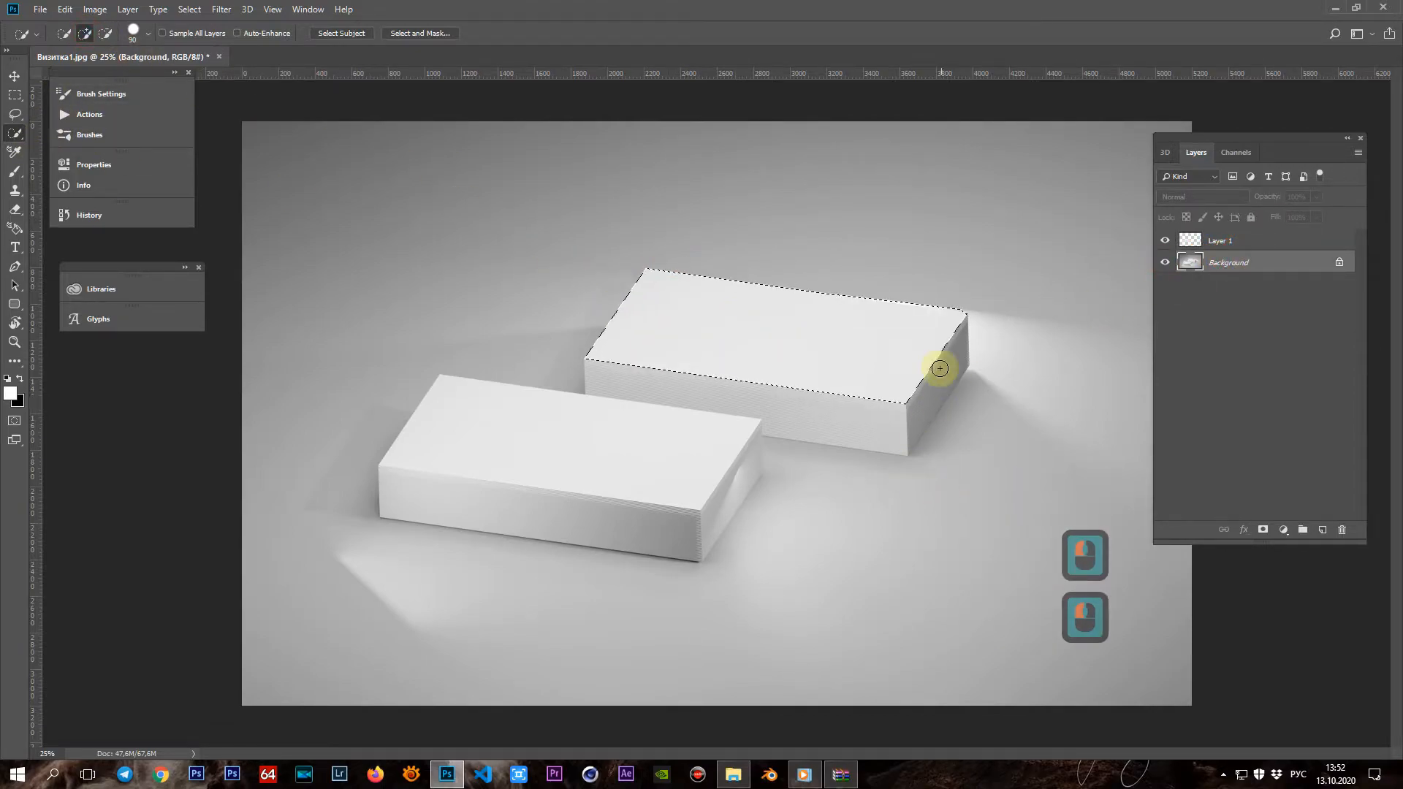
key("ctrl+j")
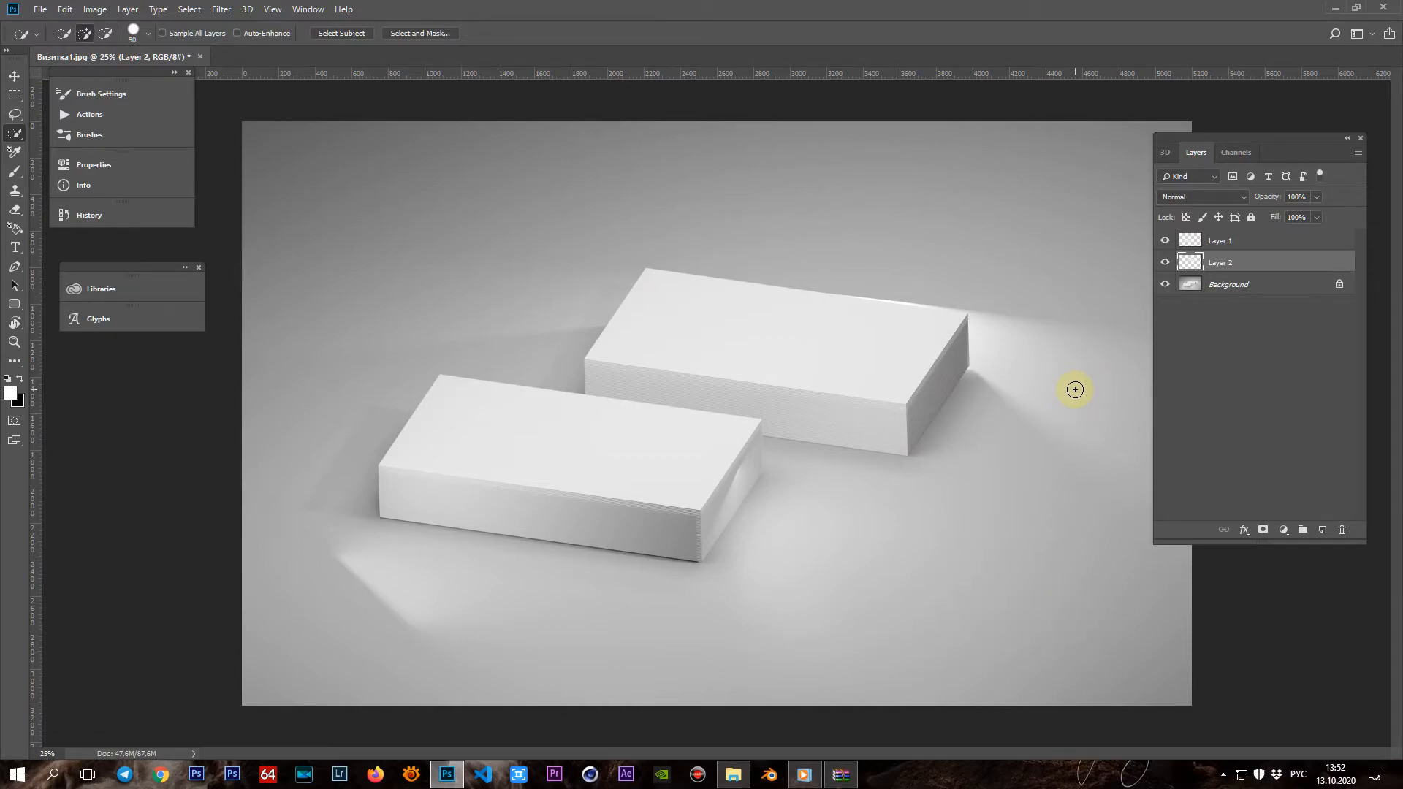
Add the text ЗДЕСЬ МОЖЕТ БЫТЬ ВАШ ЛОГОТИП above Layer 1, on the front stack's top face
left_click(1216, 261)
left_click(1213, 266)
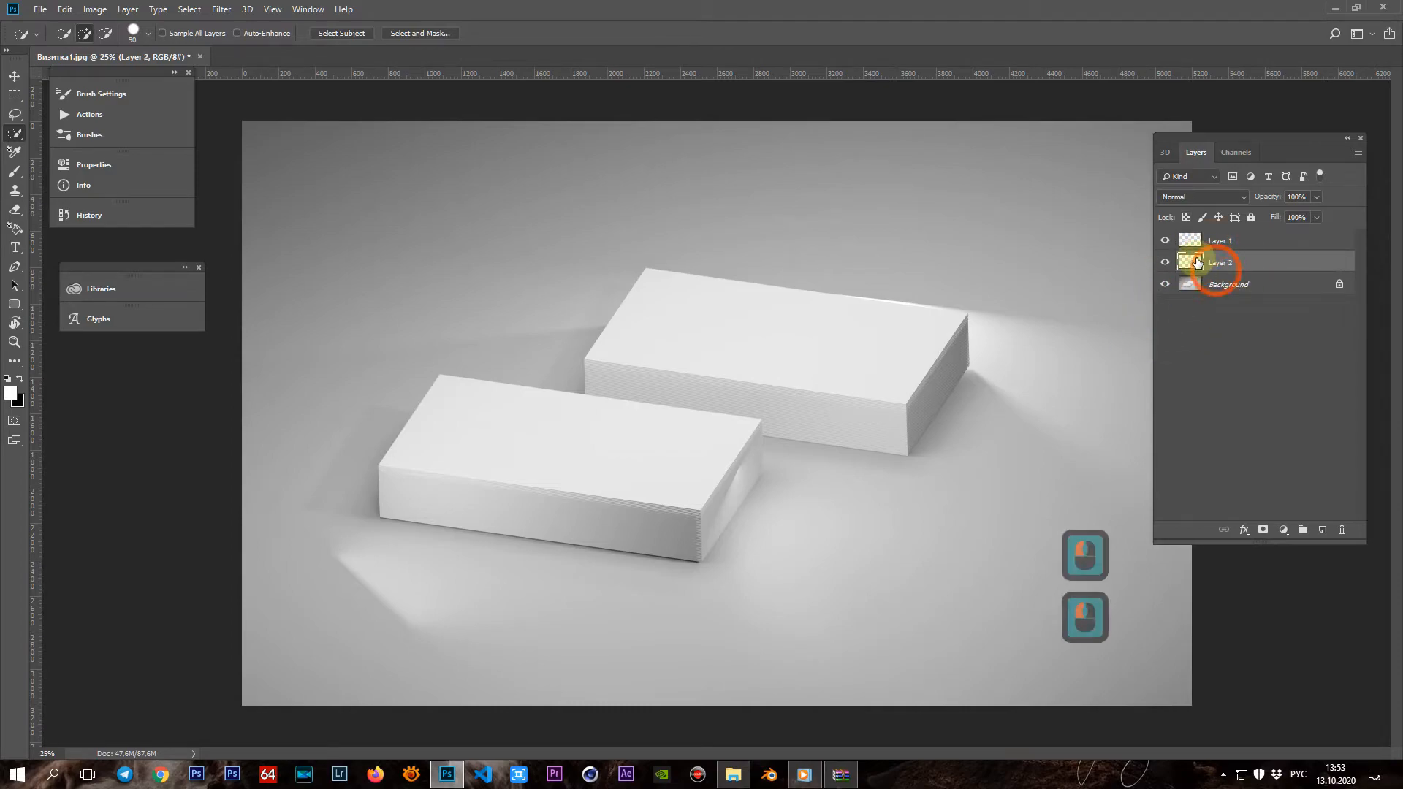
left_click(1225, 243)
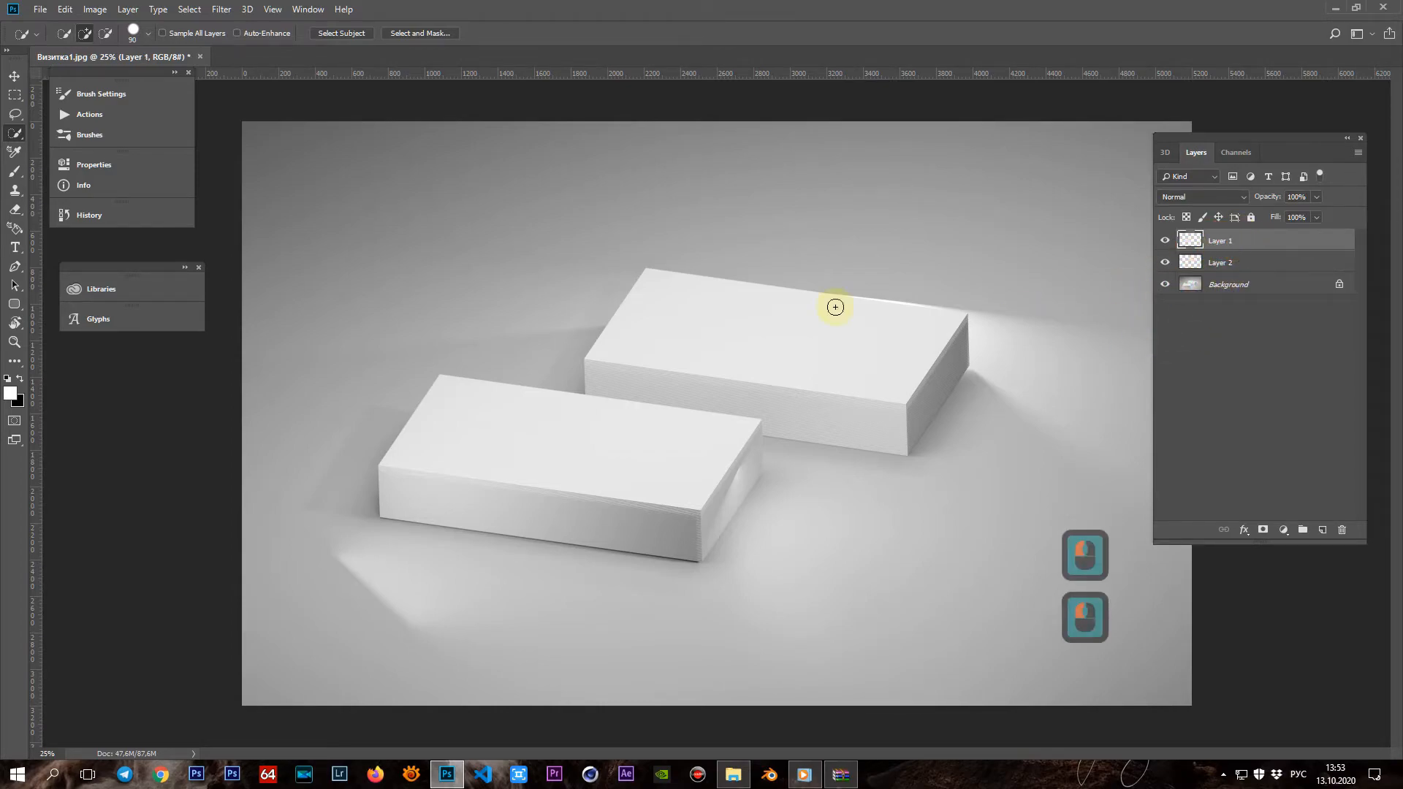
left_click(14, 248)
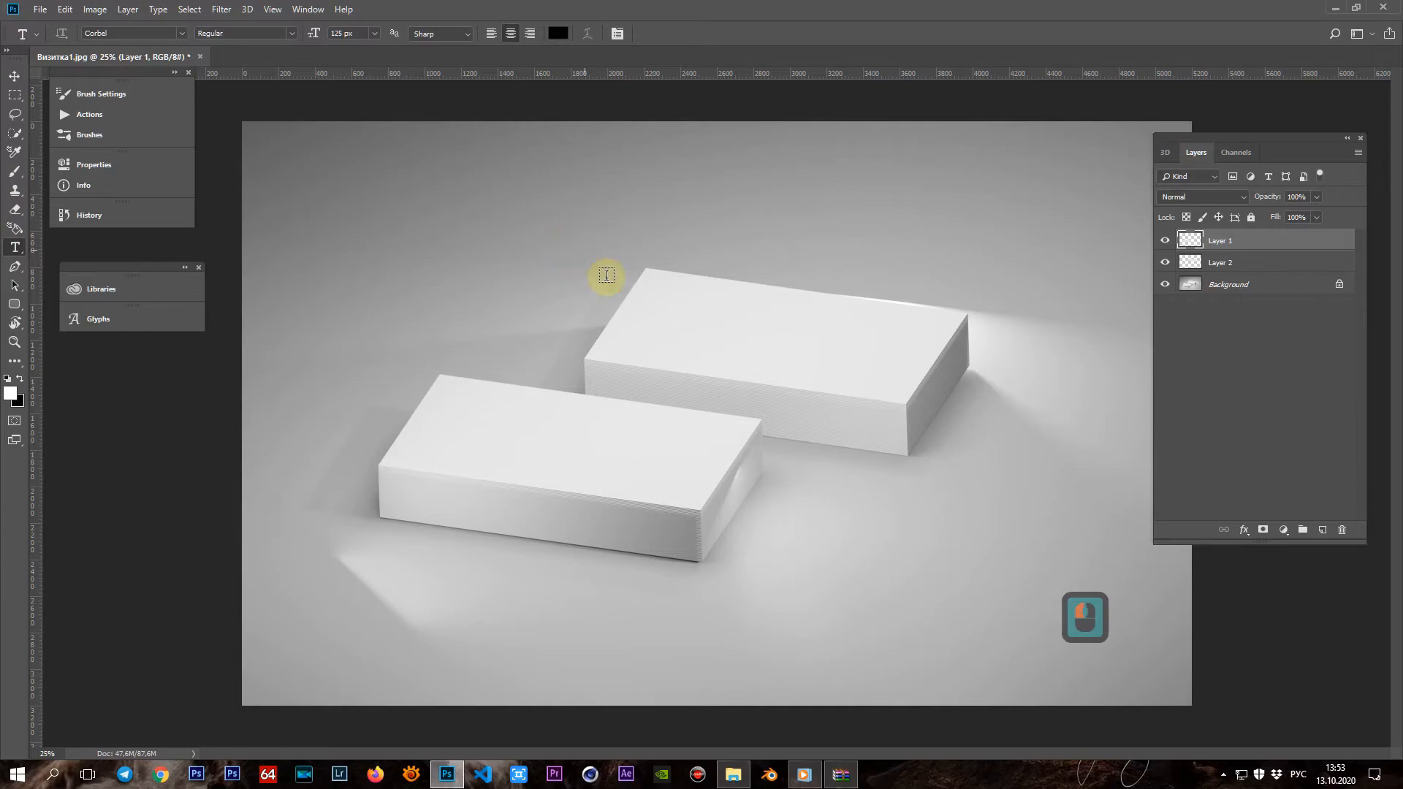
left_click(471, 423)
type("ЗДЕСЬ М")
key("BackSpace")
key("Return")
type("МОЖ")
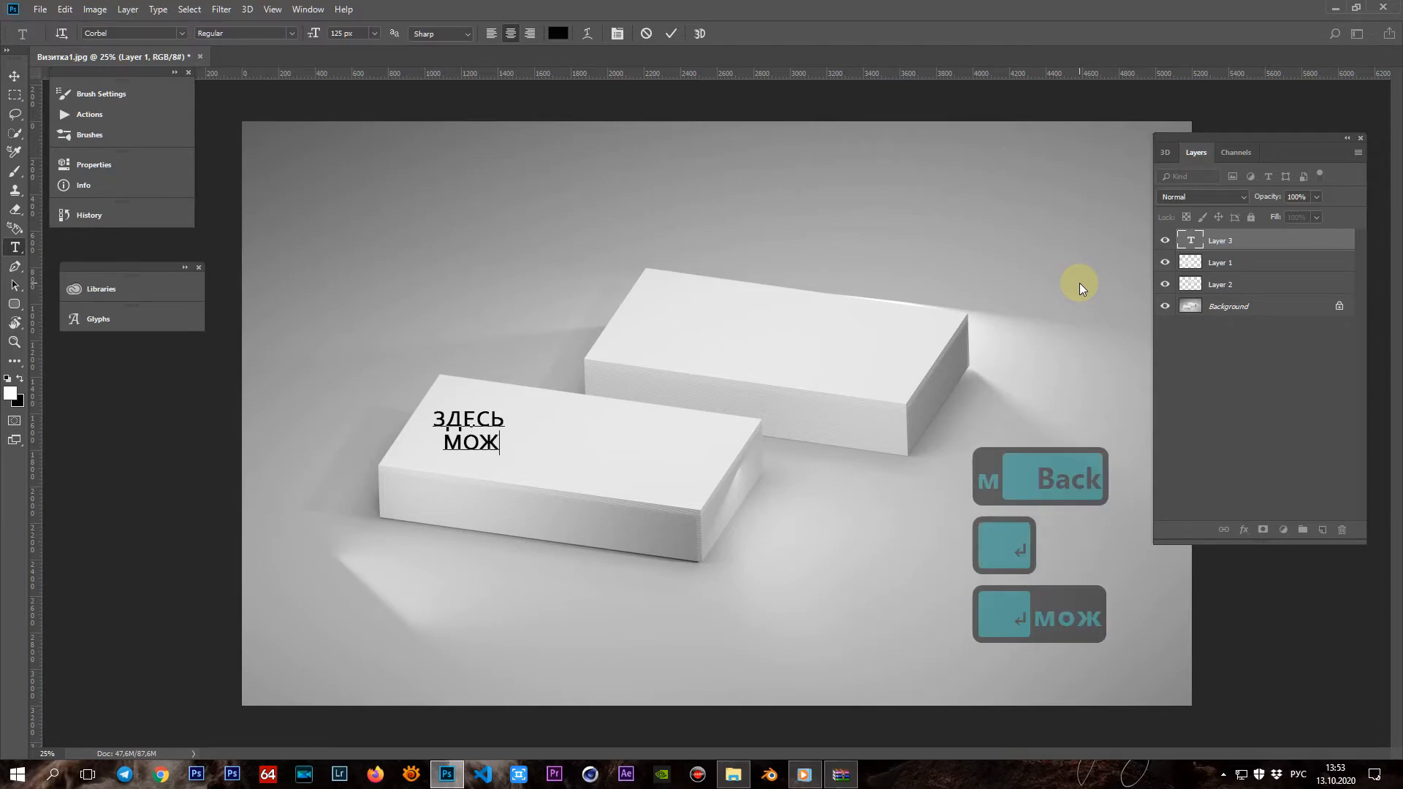
type("ЕТ БЫТЬ ВАШ ЛОГОТИП")
Arrange the text in three evenly spaced lines with ВАШ ЛОГОТИП on the last one, and commit it
left_click(478, 443)
key("Return")
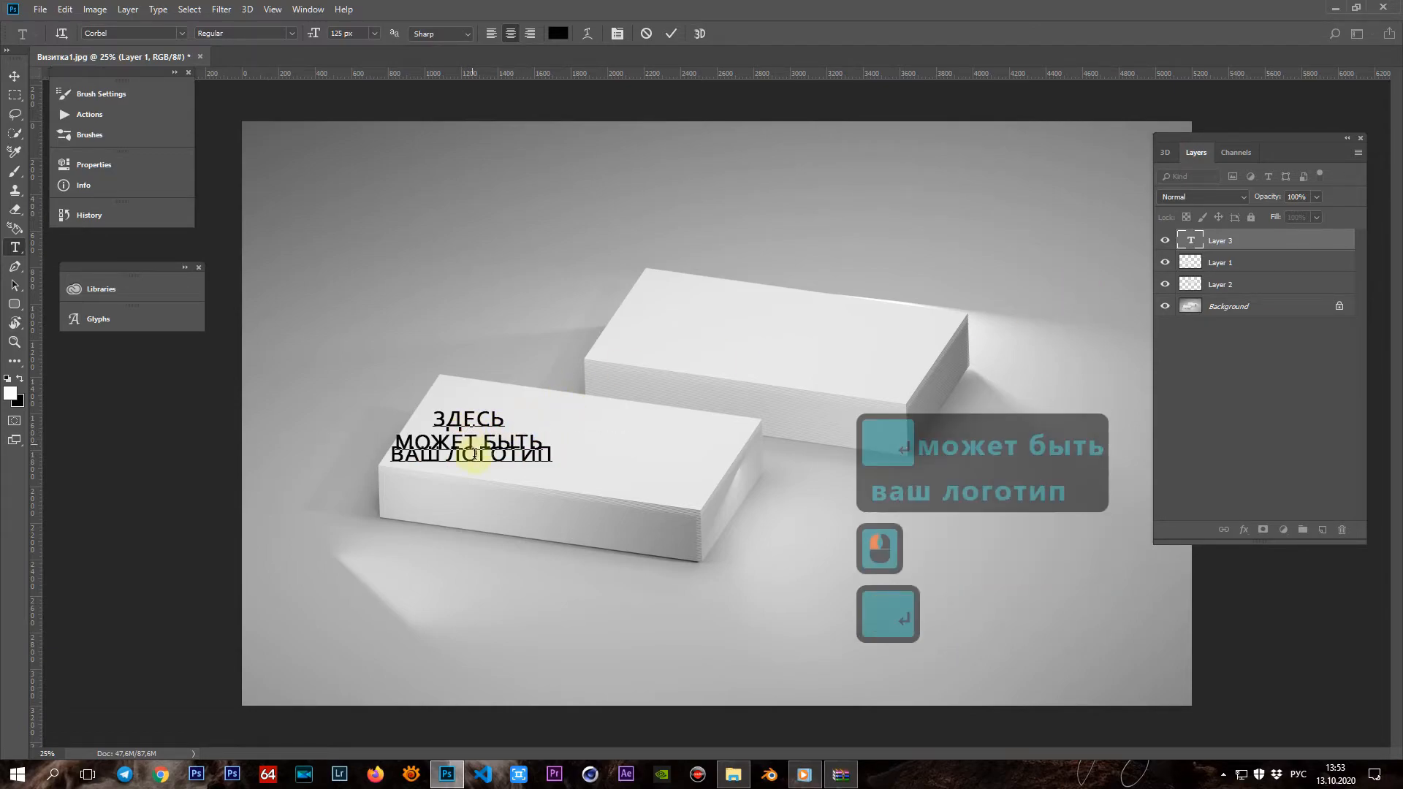
left_click_drag(433, 410, 556, 471)
left_click(668, 35)
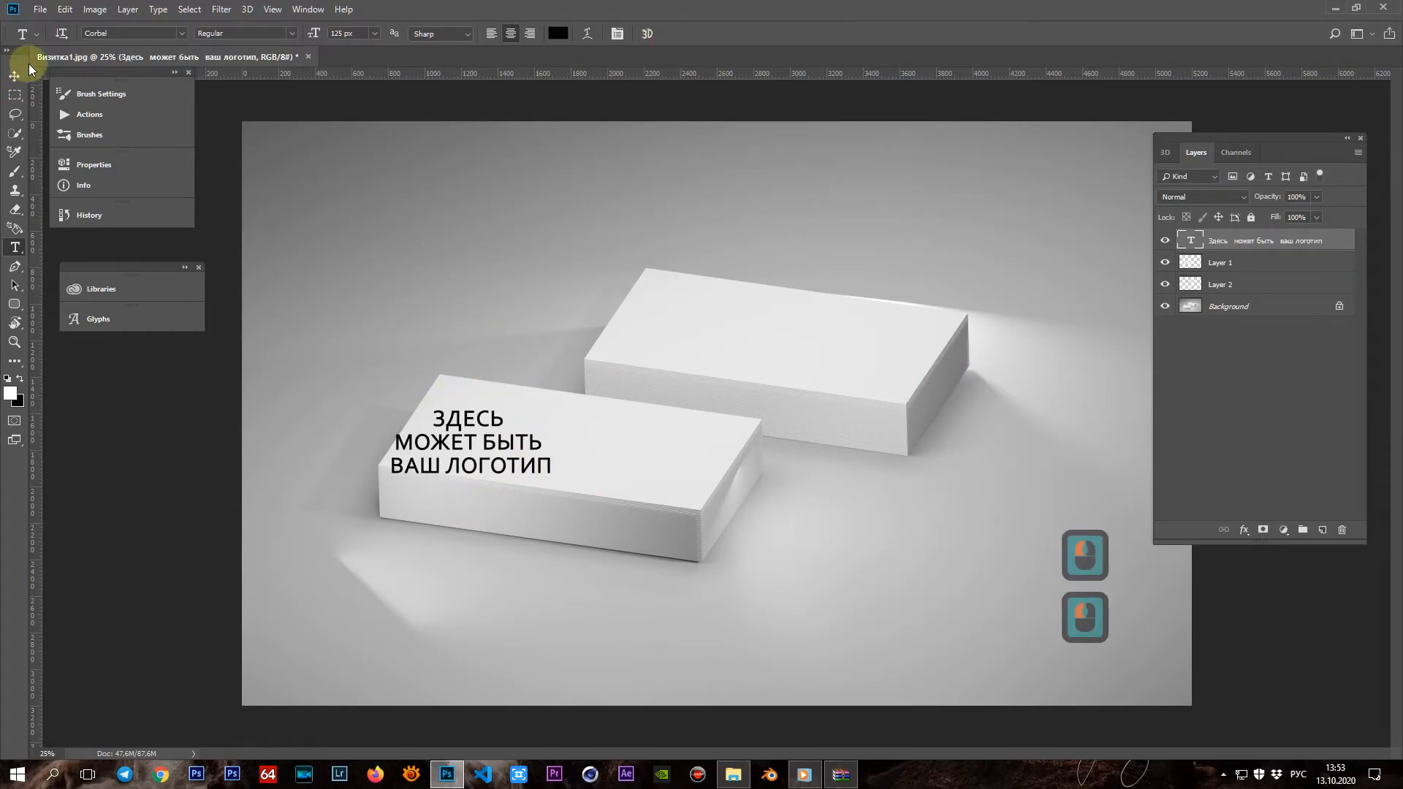
Move the logo text toward the centre of the front stack's top face
left_click(20, 73)
left_click(529, 485)
left_click_drag(473, 431, 544, 428)
Toggle the visibility of Layer 1, Layer 2 and Background to check which surface each layer holds
left_click(1165, 260)
left_click(1166, 260)
left_click(1165, 305)
left_click(1165, 262)
left_click(1165, 262)
left_click(1165, 284)
left_click(1165, 285)
left_click(1165, 306)
Clip the text layer to Layer 1 and reposition the text on the front stack's top face
left_click(1198, 252, "alt")
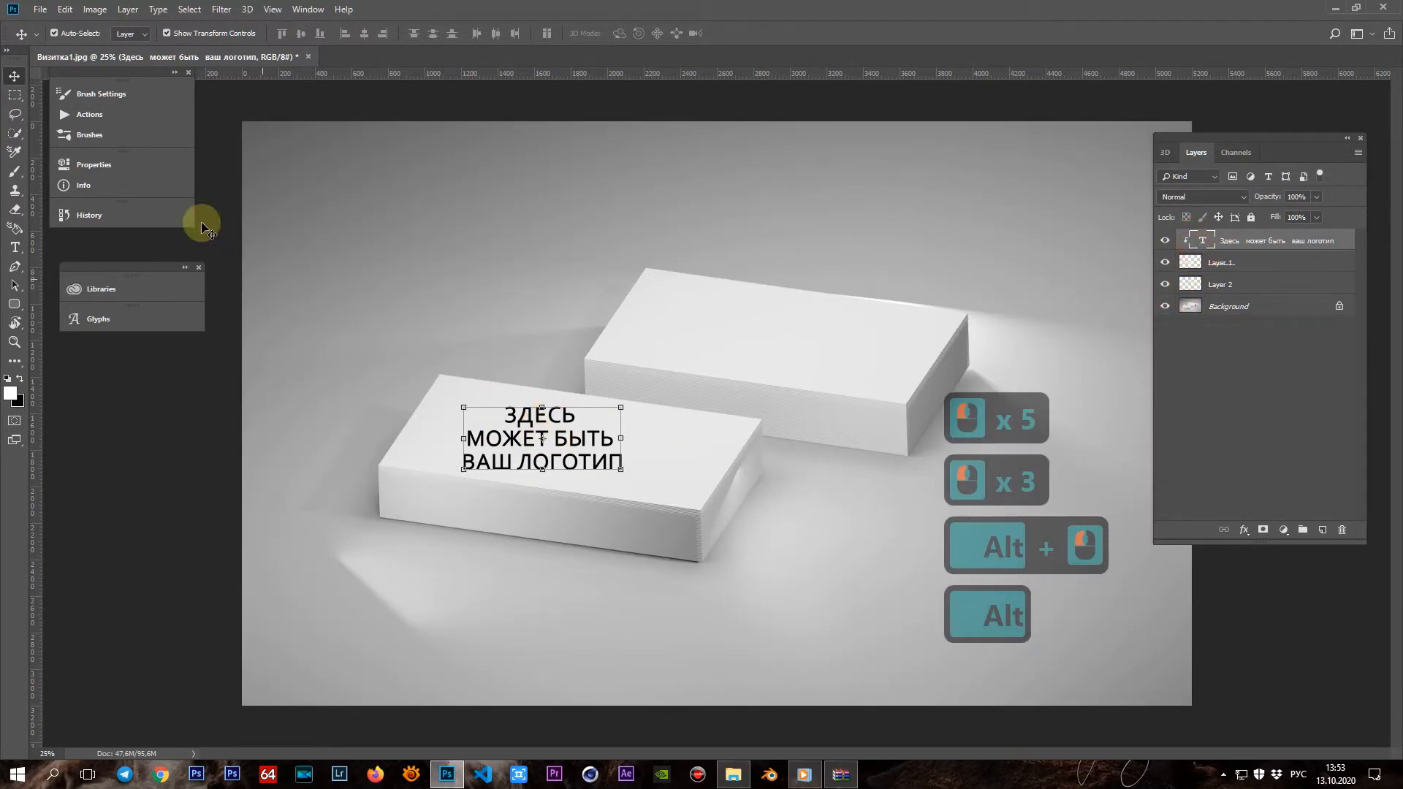
left_click_drag(469, 416, 601, 491)
left_click(1204, 243)
left_click(1191, 254, "alt")
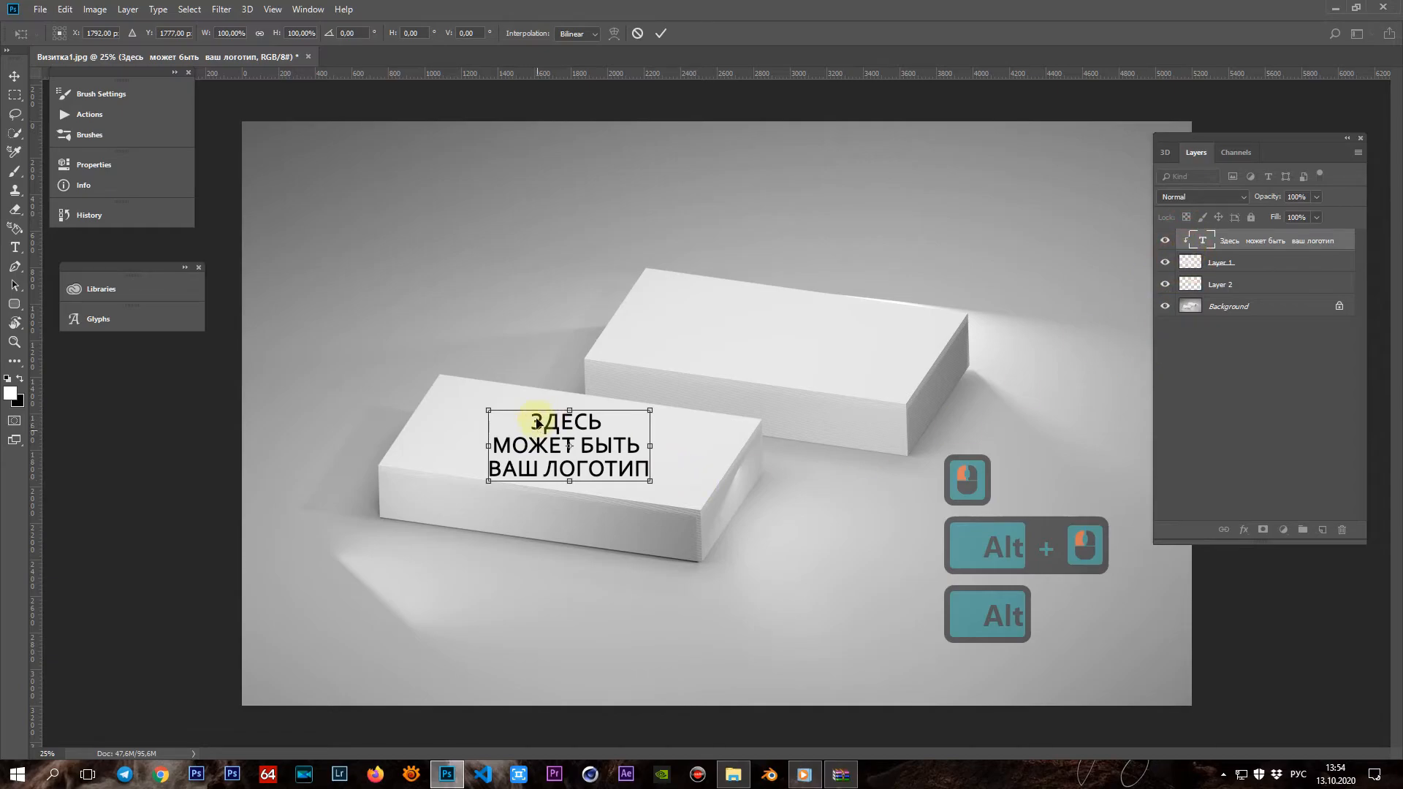
Skew the text by its corners to follow the perspective of the front stack's top face
left_click(65, 8)
mouse_move(219, 355)
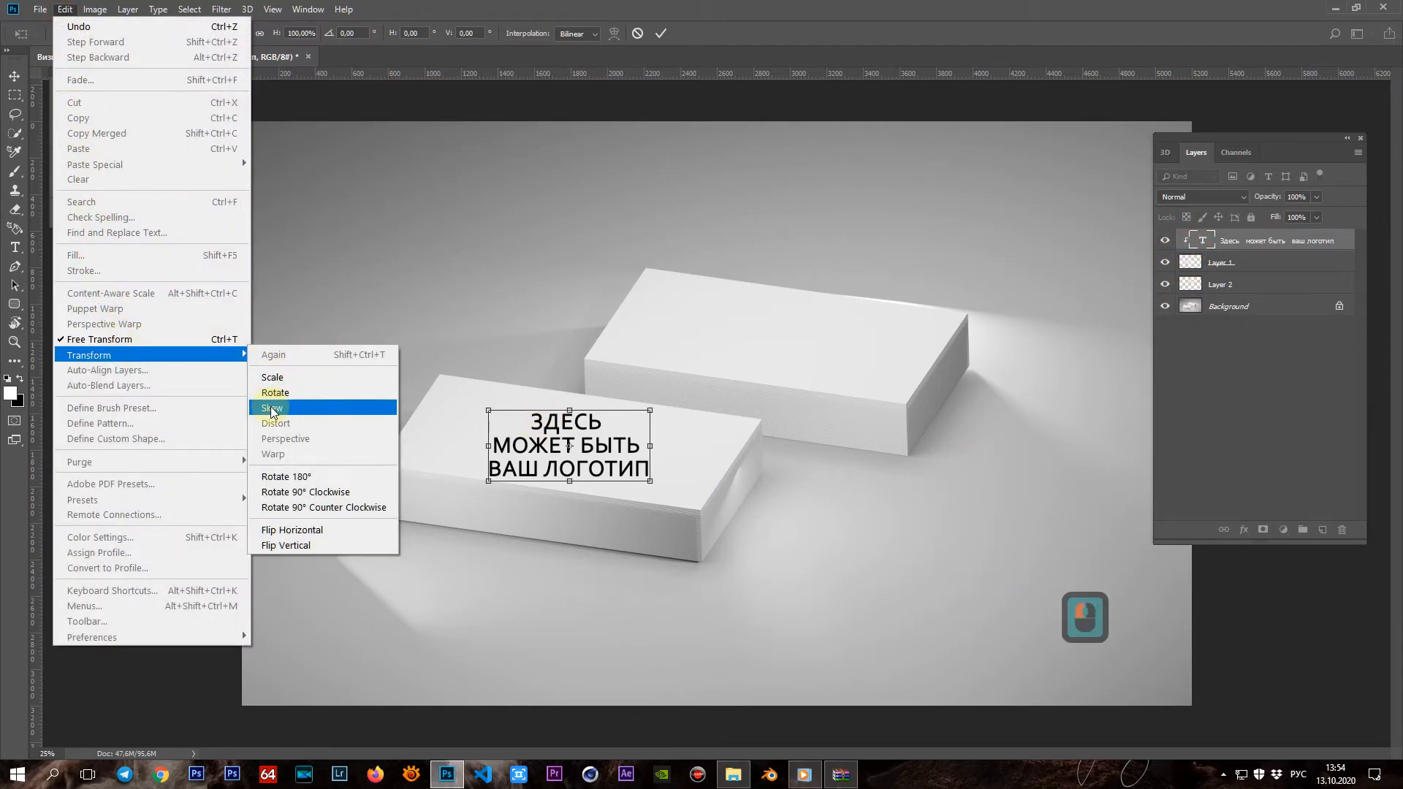
left_click(271, 411)
left_click_drag(489, 410, 486, 393)
left_click_drag(487, 463, 445, 451)
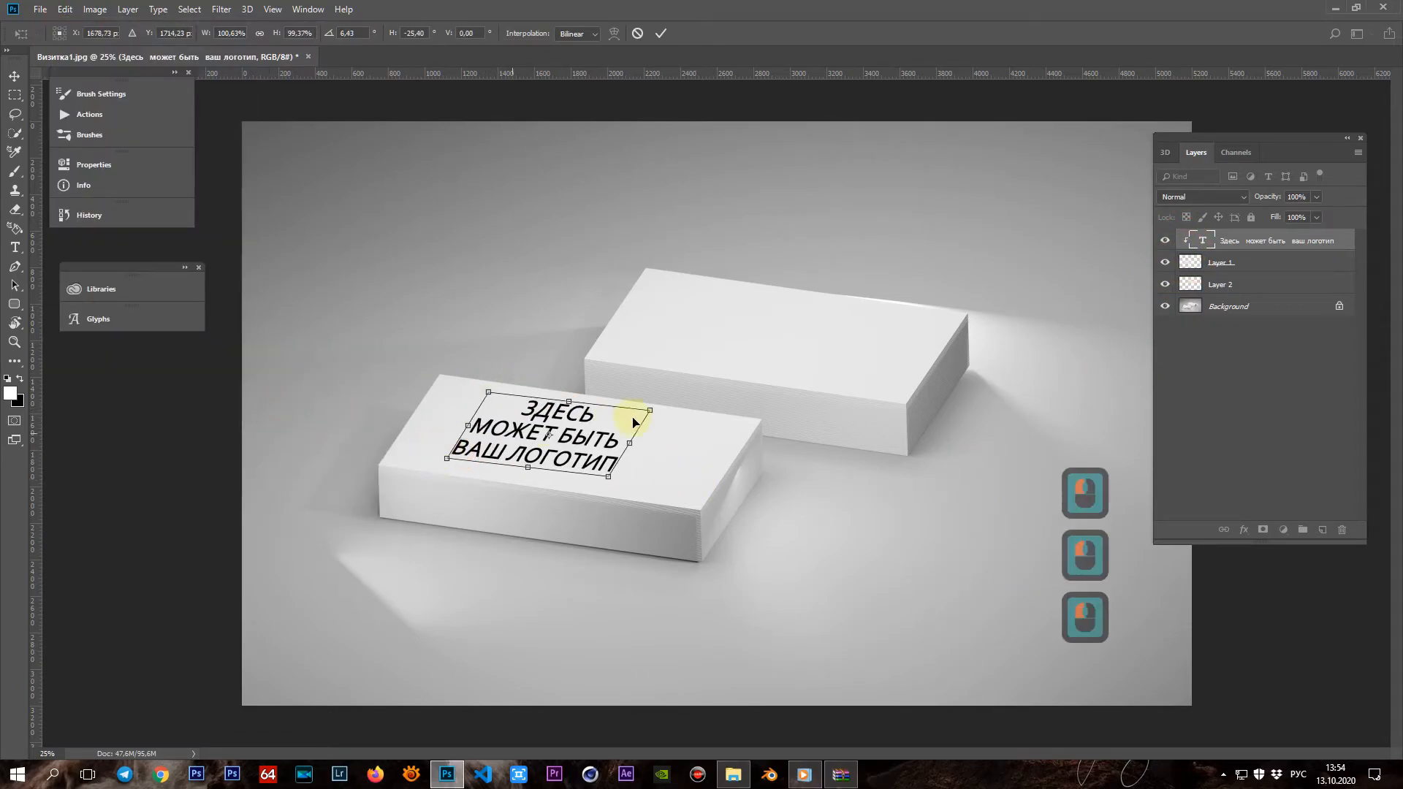
left_click_drag(647, 415, 647, 417)
left_click_drag(607, 480, 610, 480)
Scale the skewed text down slightly, centre it on the front stack's top face and apply the transform
left_click_drag(542, 432, 565, 440)
key("shift")
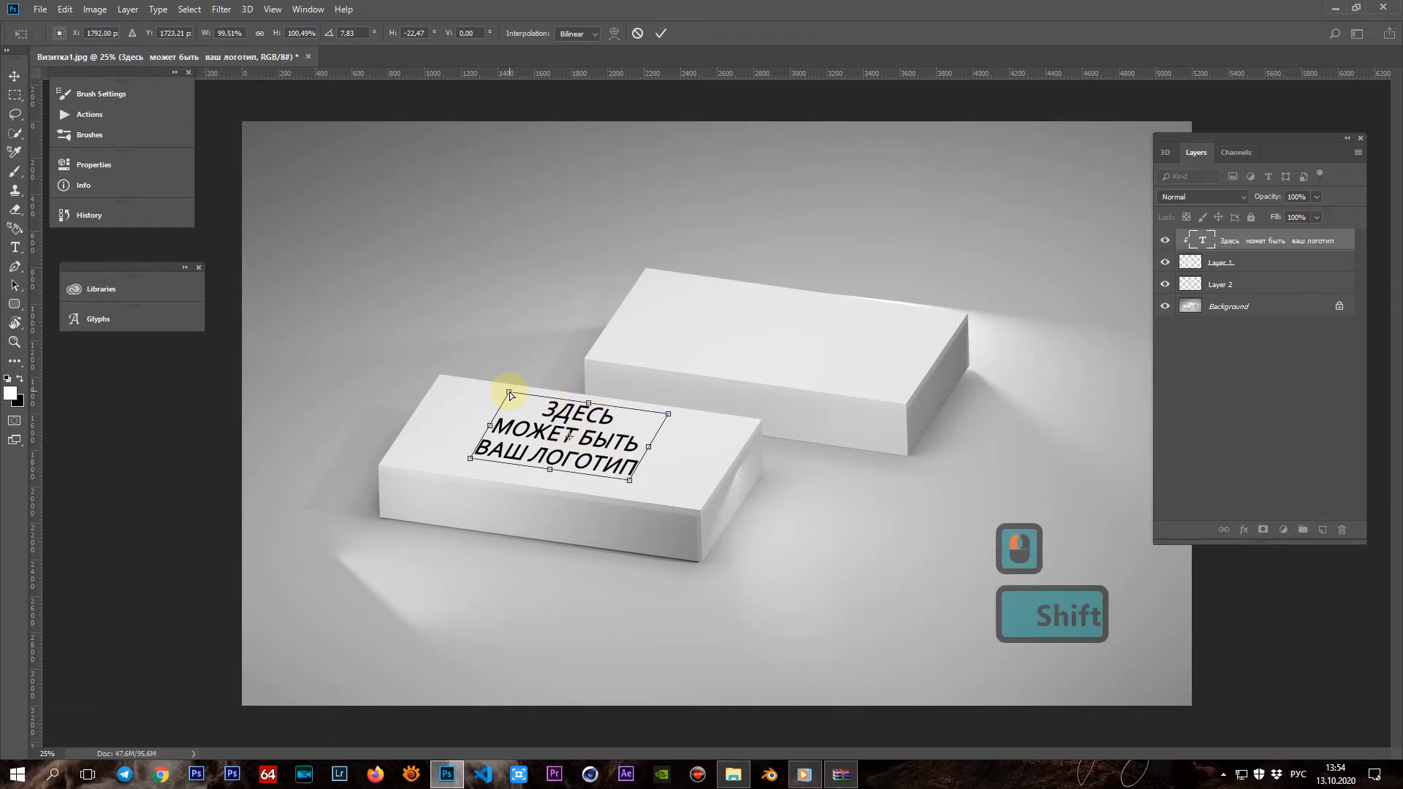
left_click(660, 32)
left_click_drag(471, 392, 485, 397, "shift")
left_click_drag(567, 437, 568, 437)
left_click(660, 33)
left_click(512, 438)
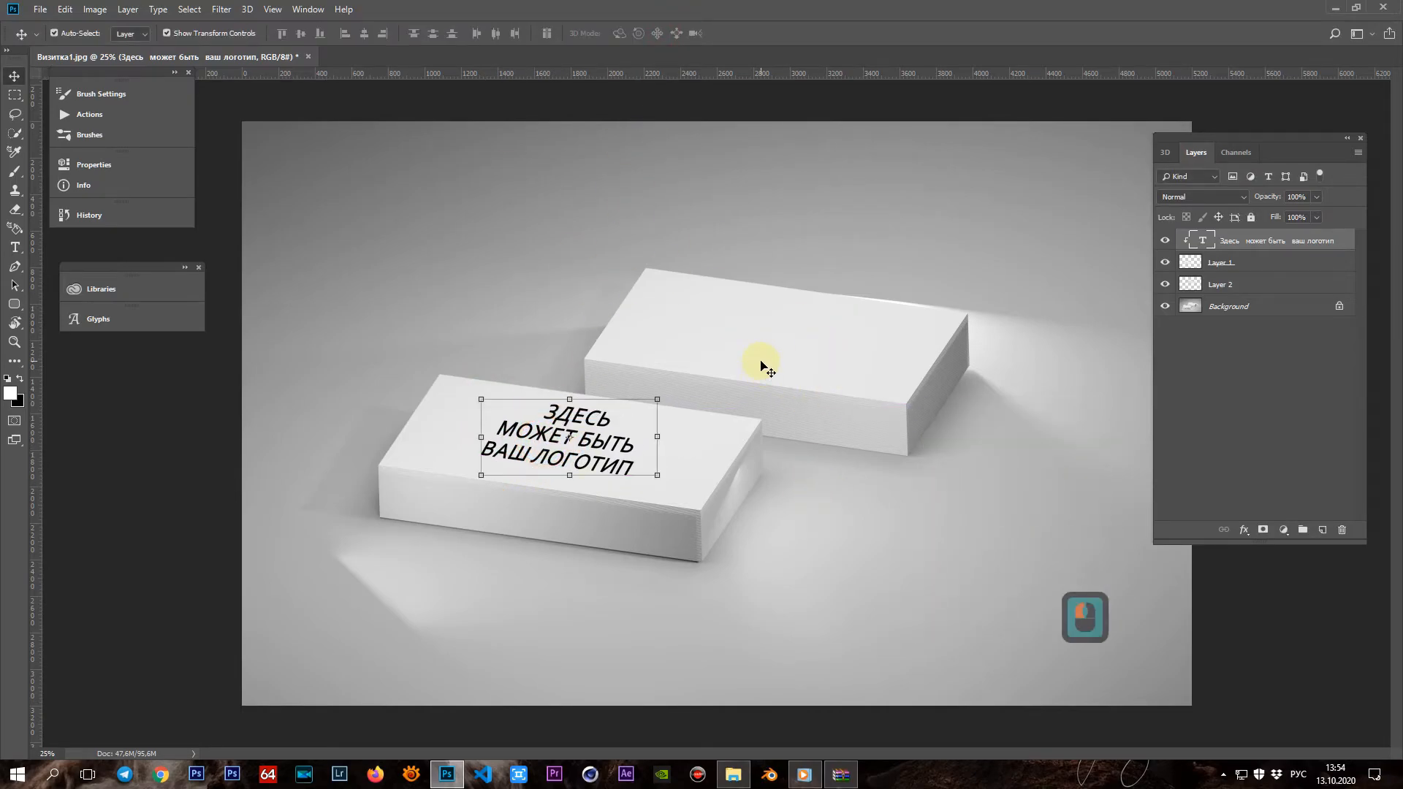
Duplicate the front stack's logo text layer and place the copy directly above Layer 2
left_click_drag(1195, 241, 1189, 287, "alt")
left_click_drag(581, 434, 734, 358)
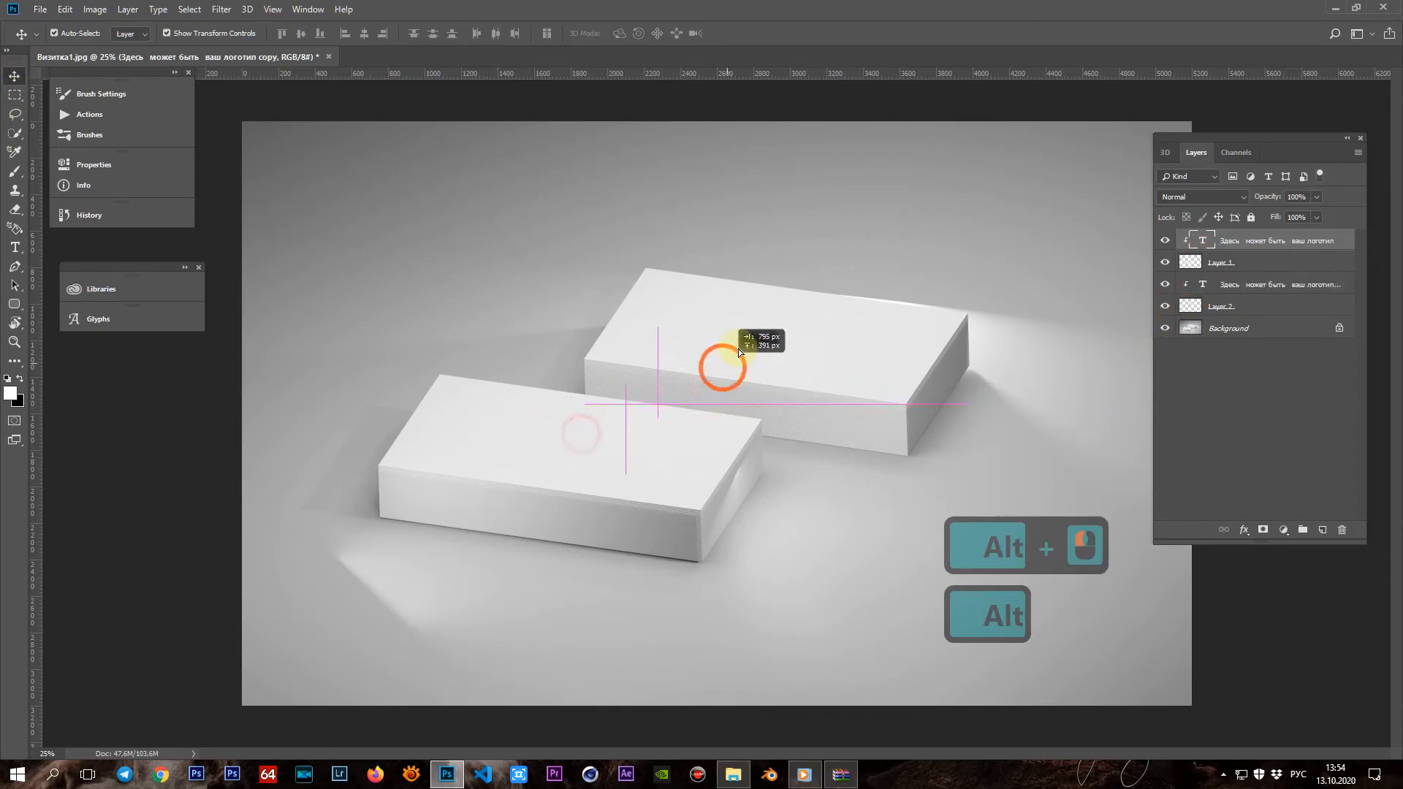
left_click_drag(668, 390, 579, 434)
left_click_drag(1266, 300, 1264, 292)
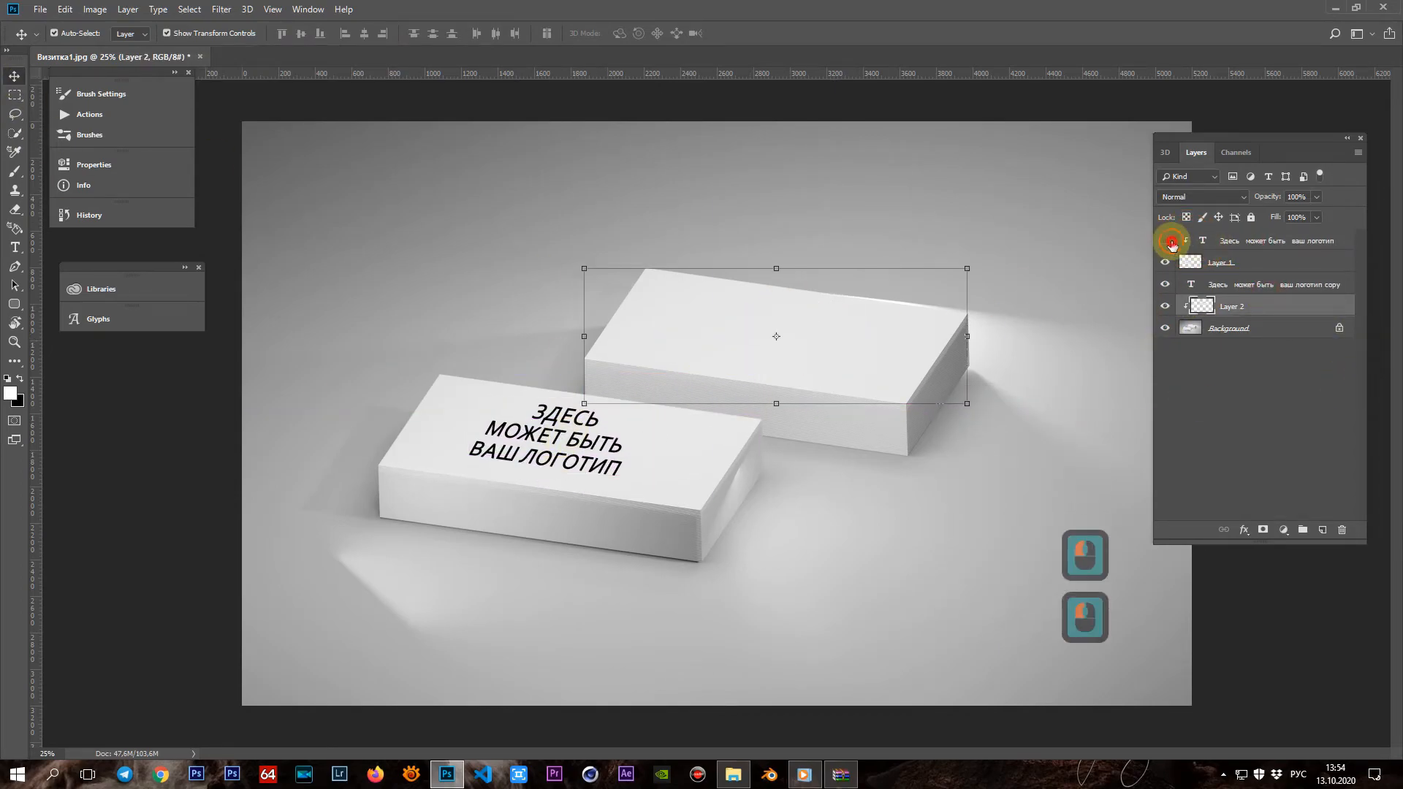
Move the copied text onto the back stack's top face, hiding the original text layer while positioning and showing it again
left_click(1167, 242)
left_click(1219, 290)
left_click_drag(557, 439, 745, 335)
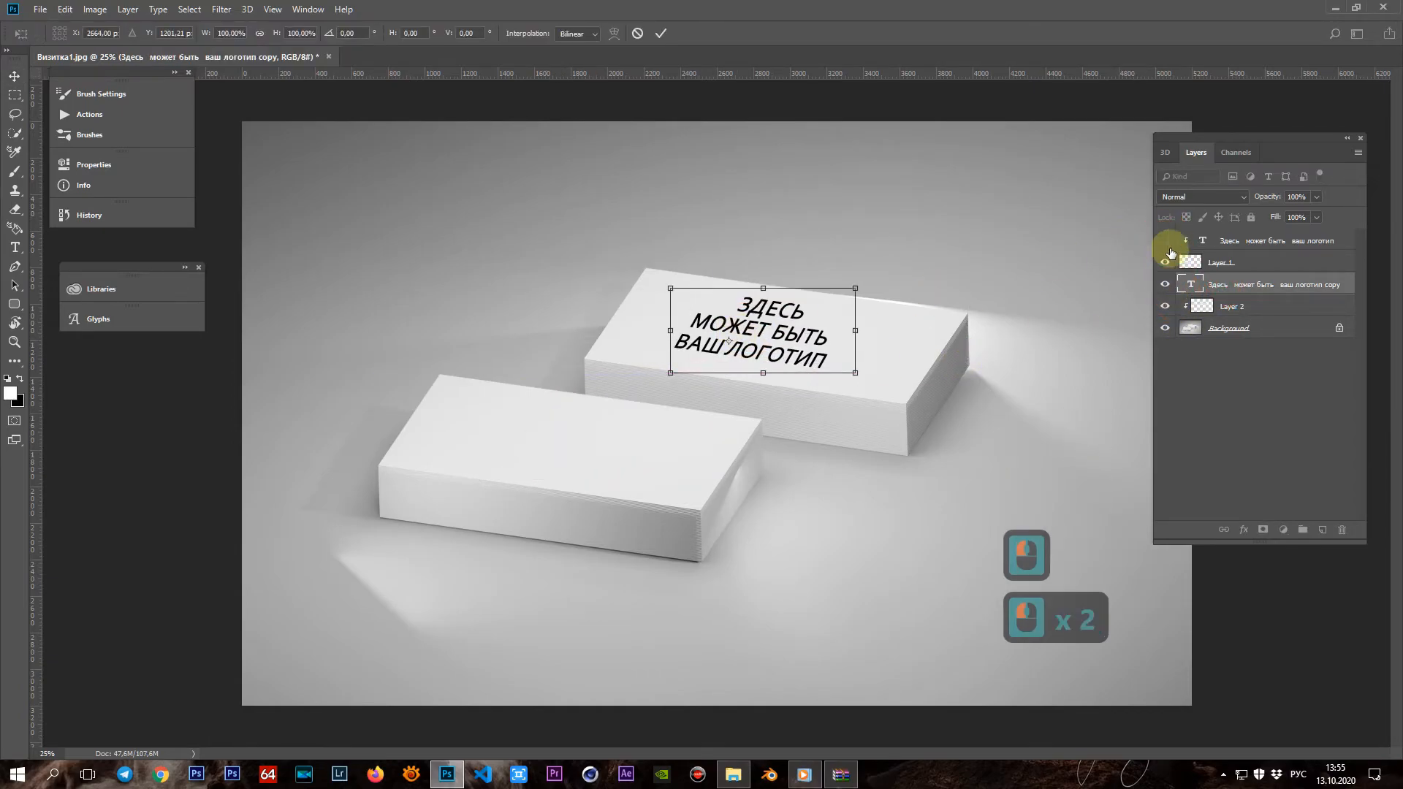
left_click(661, 33)
left_click(1165, 240)
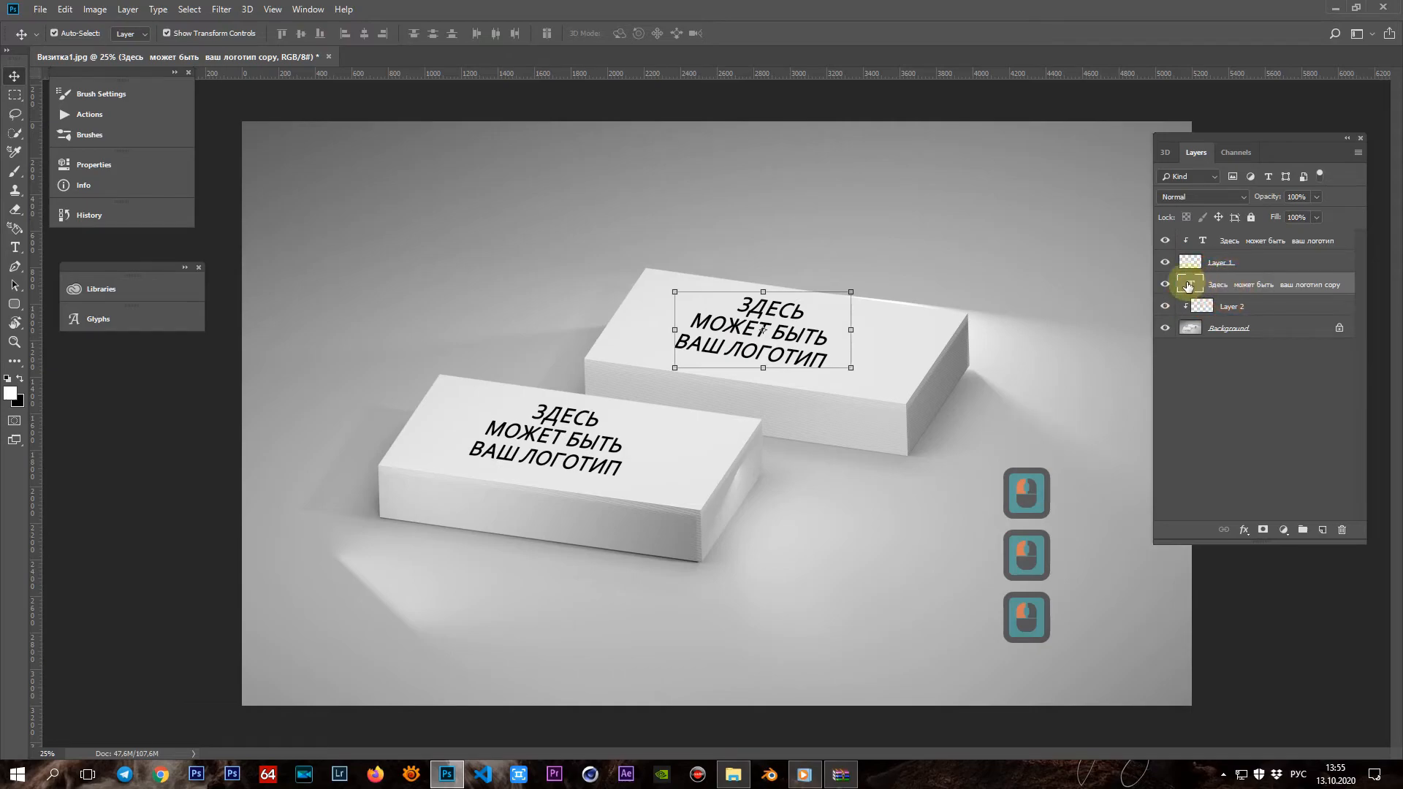
left_click_drag(743, 326, 755, 326)
Replace the copied text on the back stack with "И здесь тоже)" and commit the edit
double_click(1191, 284)
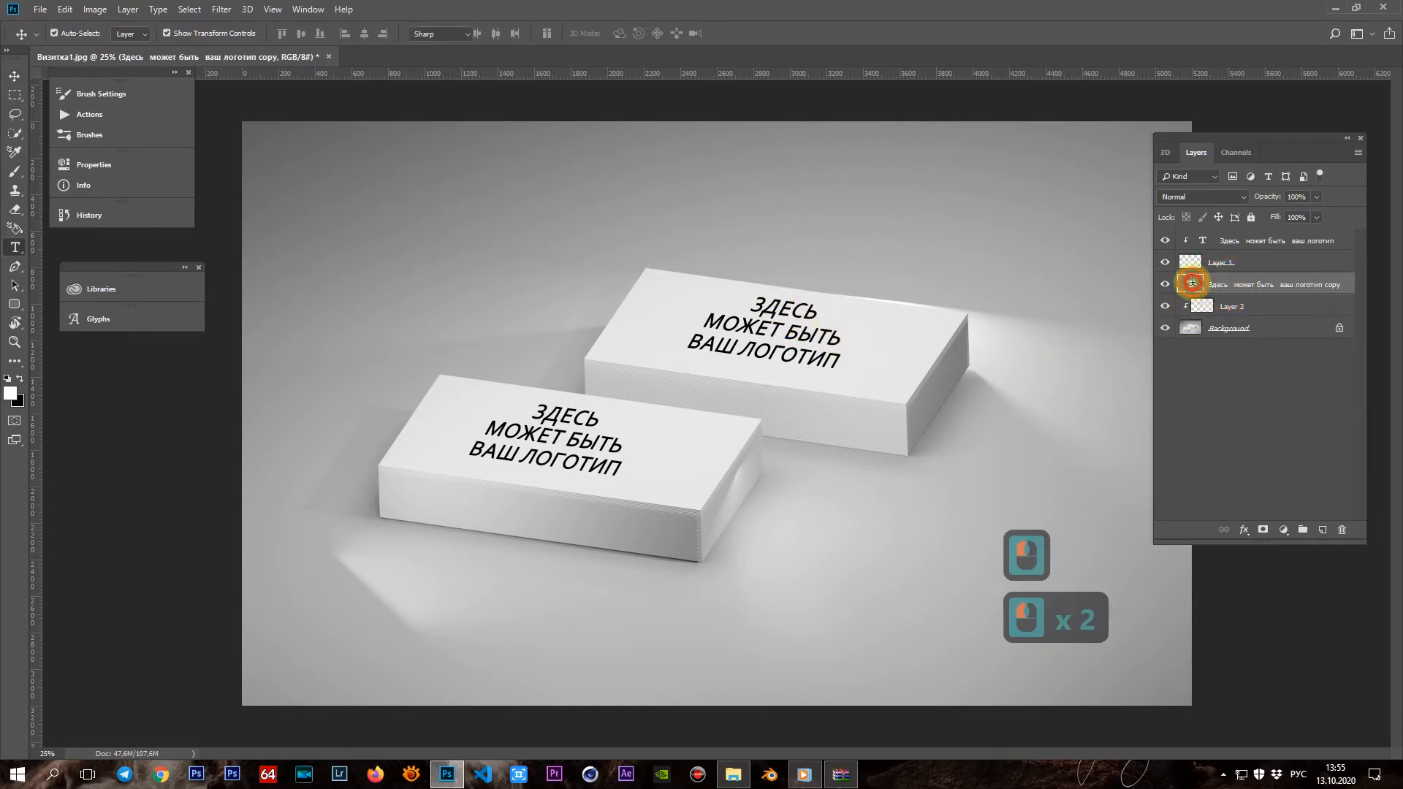
left_click(906, 337)
key("BackSpace")
key("BackSpace")
key("BackSpace")
key("BackSpace")
key("BackSpace")
key("BackSpace")
key("BackSpace")
key("BackSpace")
key("BackSpace")
key("BackSpace")
key("BackSpace")
key("BackSpace")
key("BackSpace")
key("BackSpace")
key("BackSpace")
key("BackSpace")
key("BackSpace")
key("BackSpace")
key("BackSpace")
key("BackSpace")
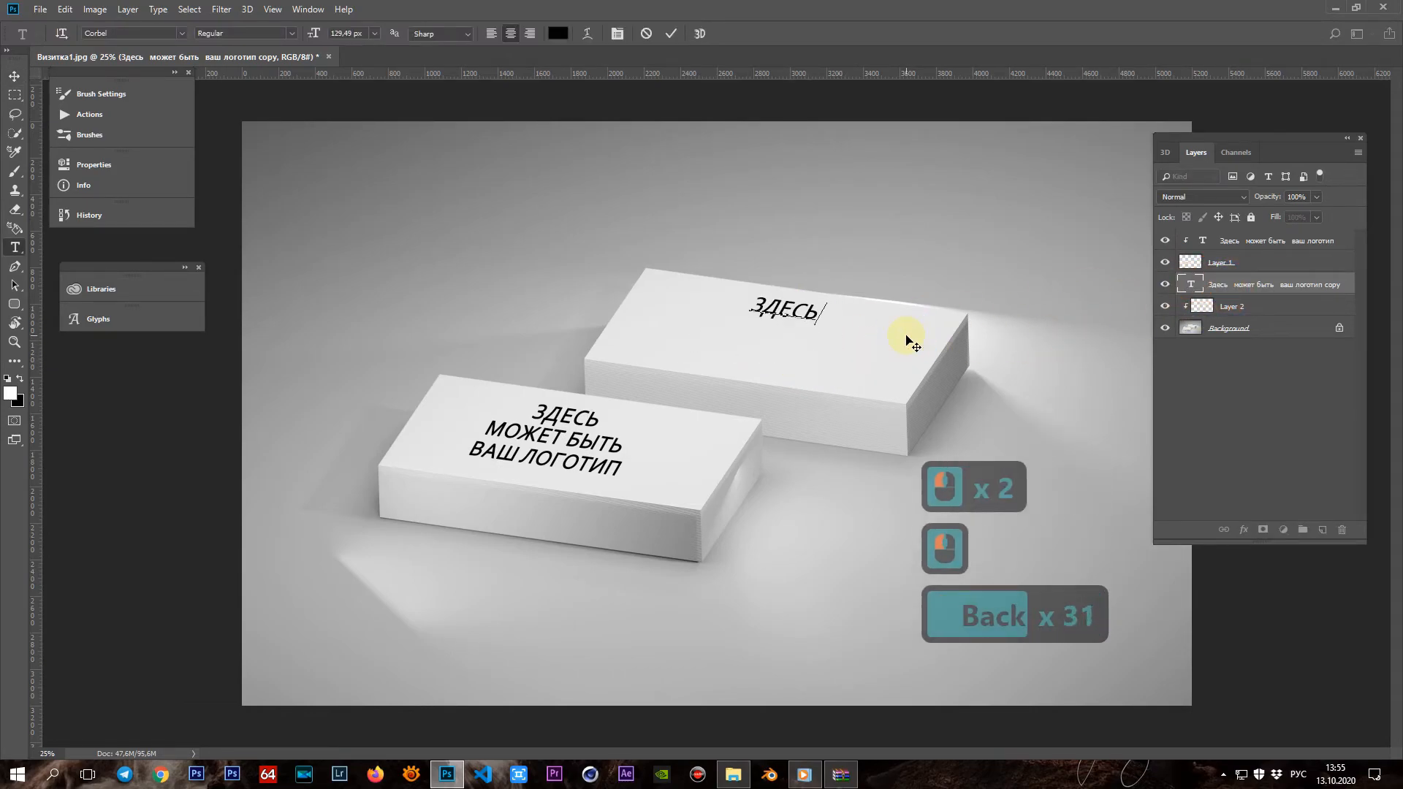
type("Издесь тоже")
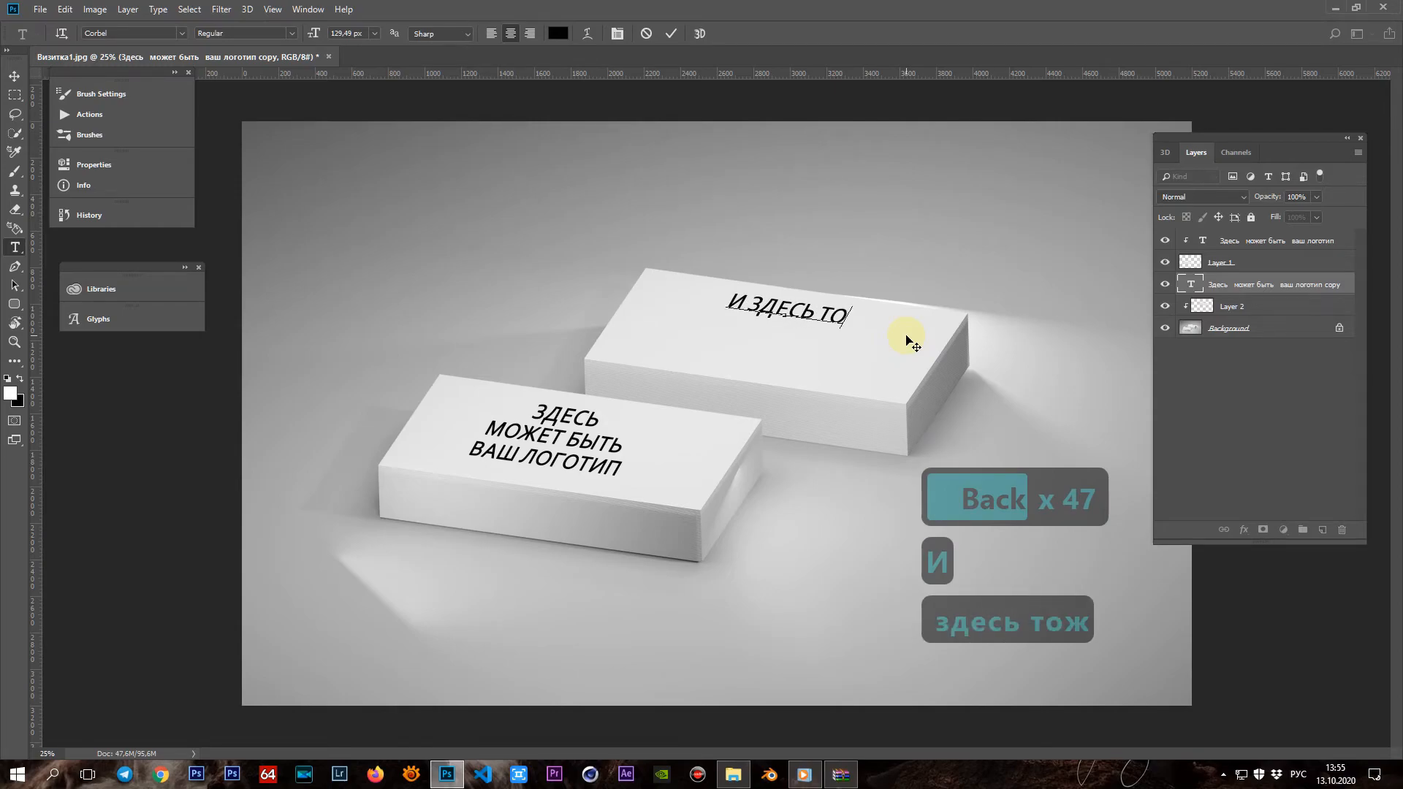
type(")")
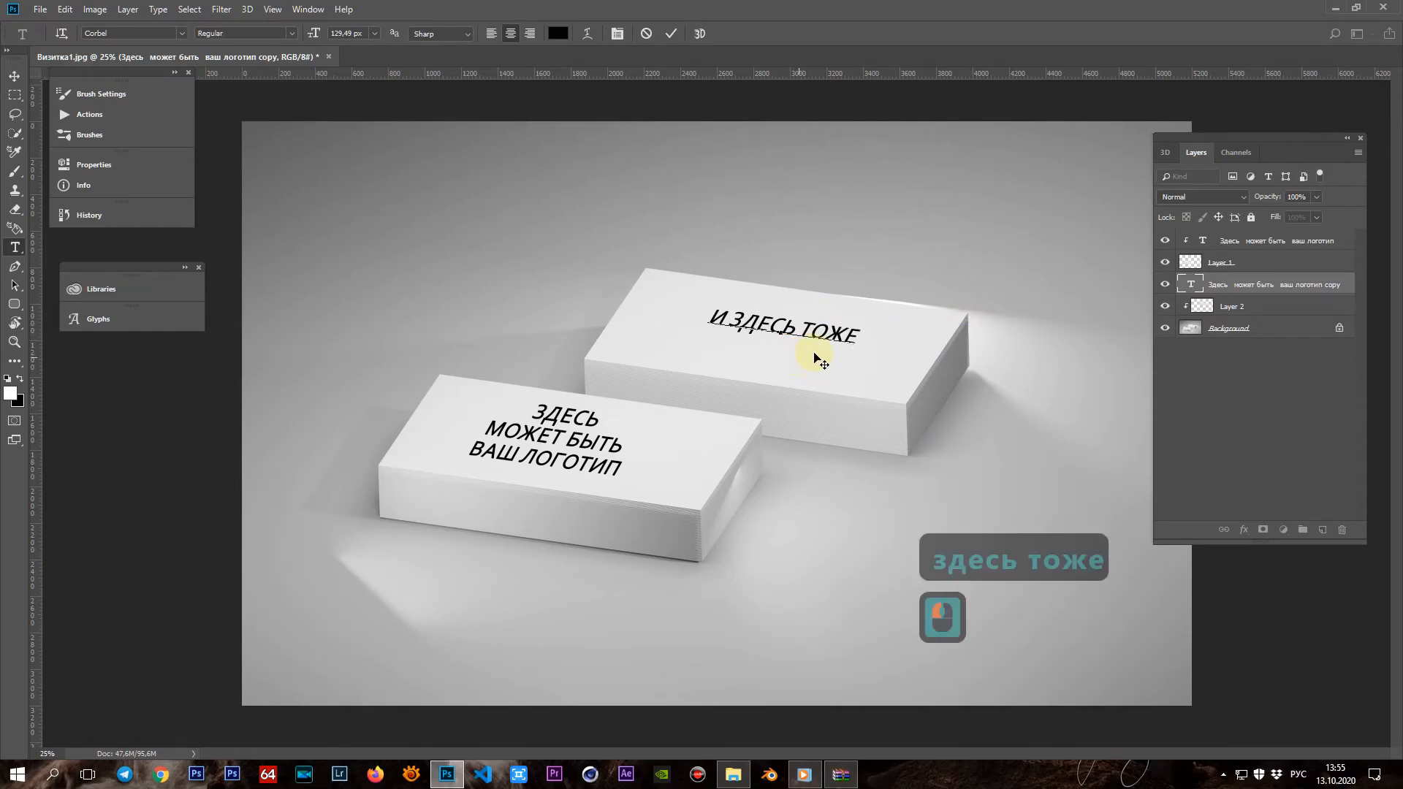
left_click(671, 34)
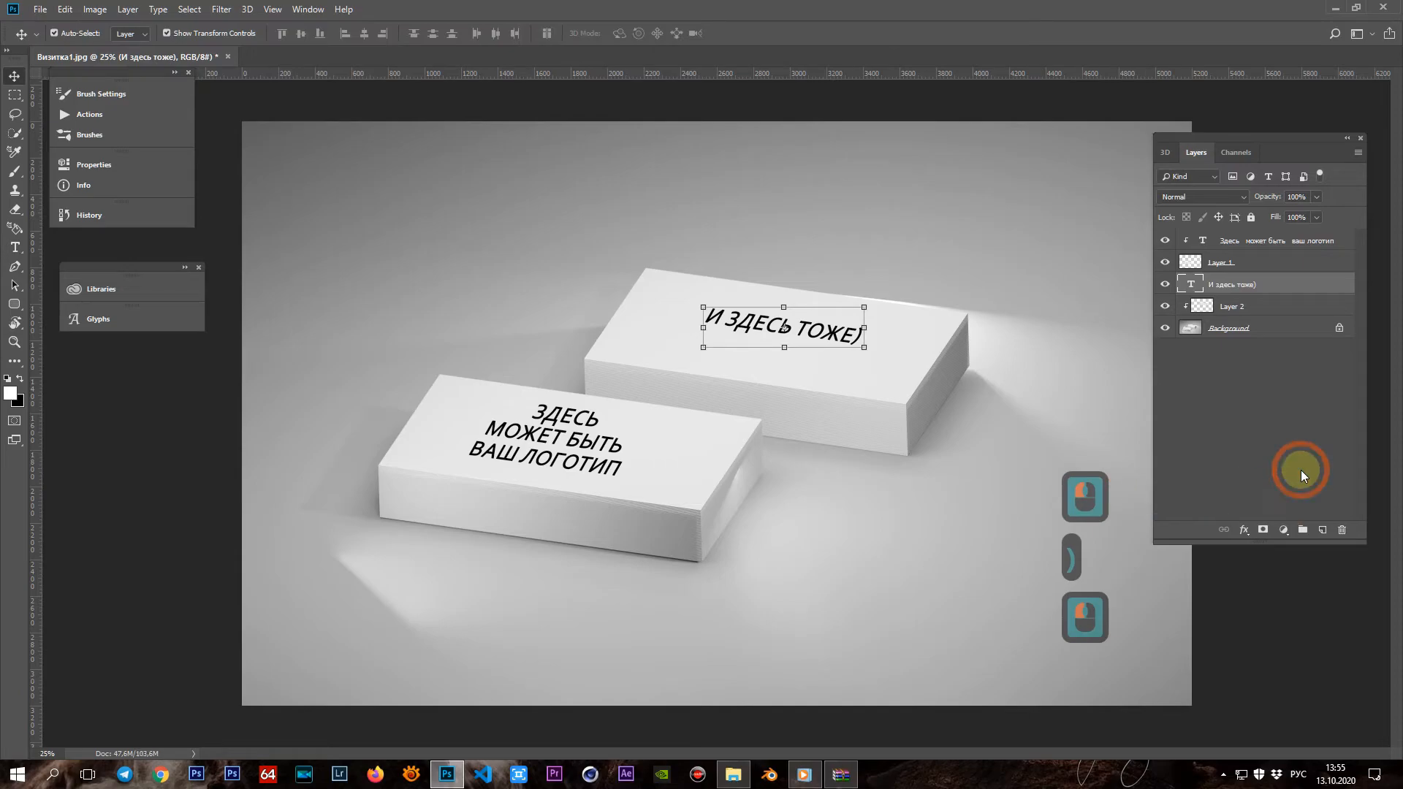
Release Layer 2 from its clipping, clip the "И здесь тоже)" layer to it and centre the text on the back stack's top face
mouse_move(767, 329)
left_mouse_down()
mouse_move(730, 313)
mouse_move(695, 322)
mouse_move(778, 326)
left_mouse_up()
left_click(1211, 311)
left_click(1196, 316, "alt")
left_click(1199, 288)
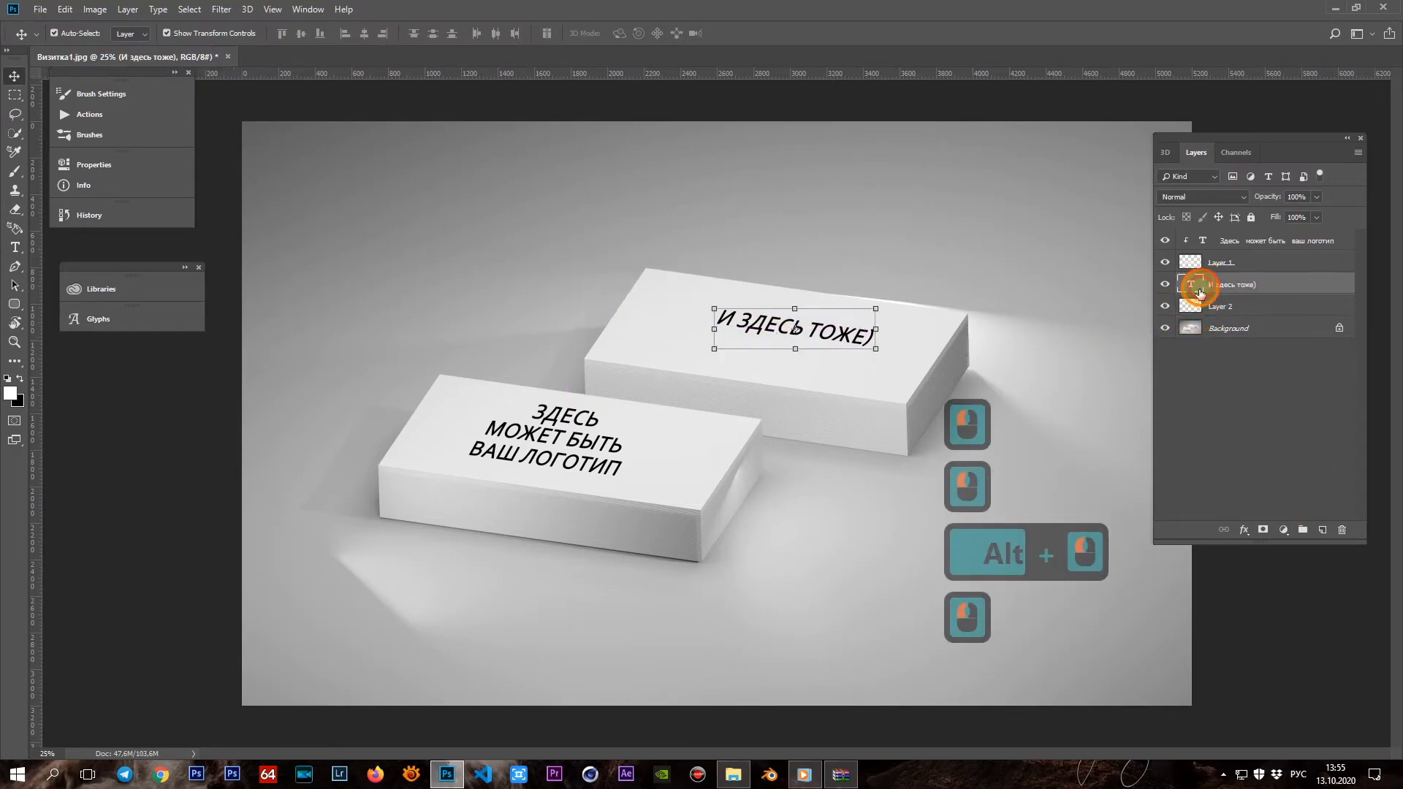
left_click(1194, 295, "alt")
mouse_move(779, 323)
left_mouse_down()
mouse_move(673, 284)
mouse_move(642, 416)
mouse_move(760, 330)
left_mouse_up()
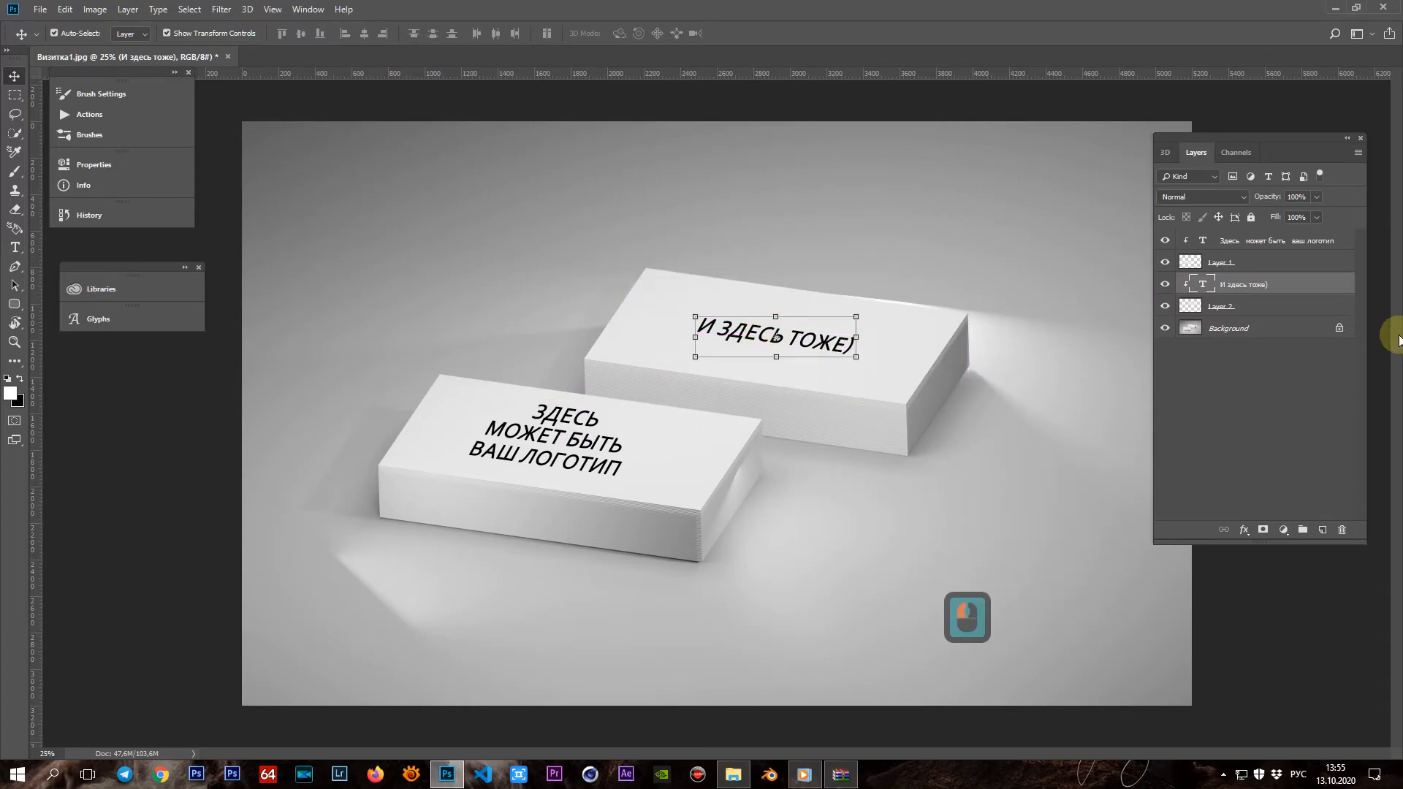
Mark both logo text layers with the green colour label
right_click(1268, 303)
left_click(1163, 667)
left_click(1301, 247)
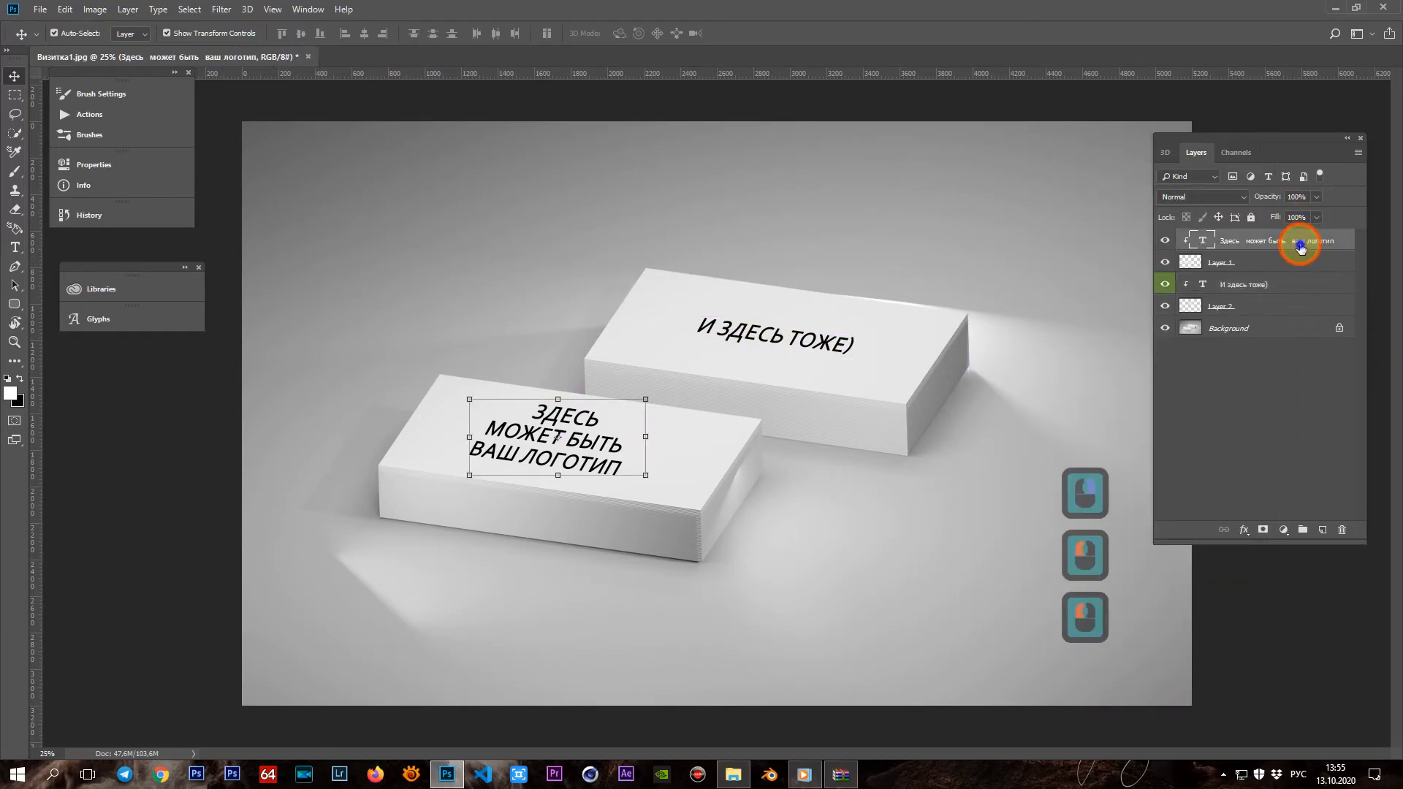
right_click(1300, 247)
left_click(1176, 667)
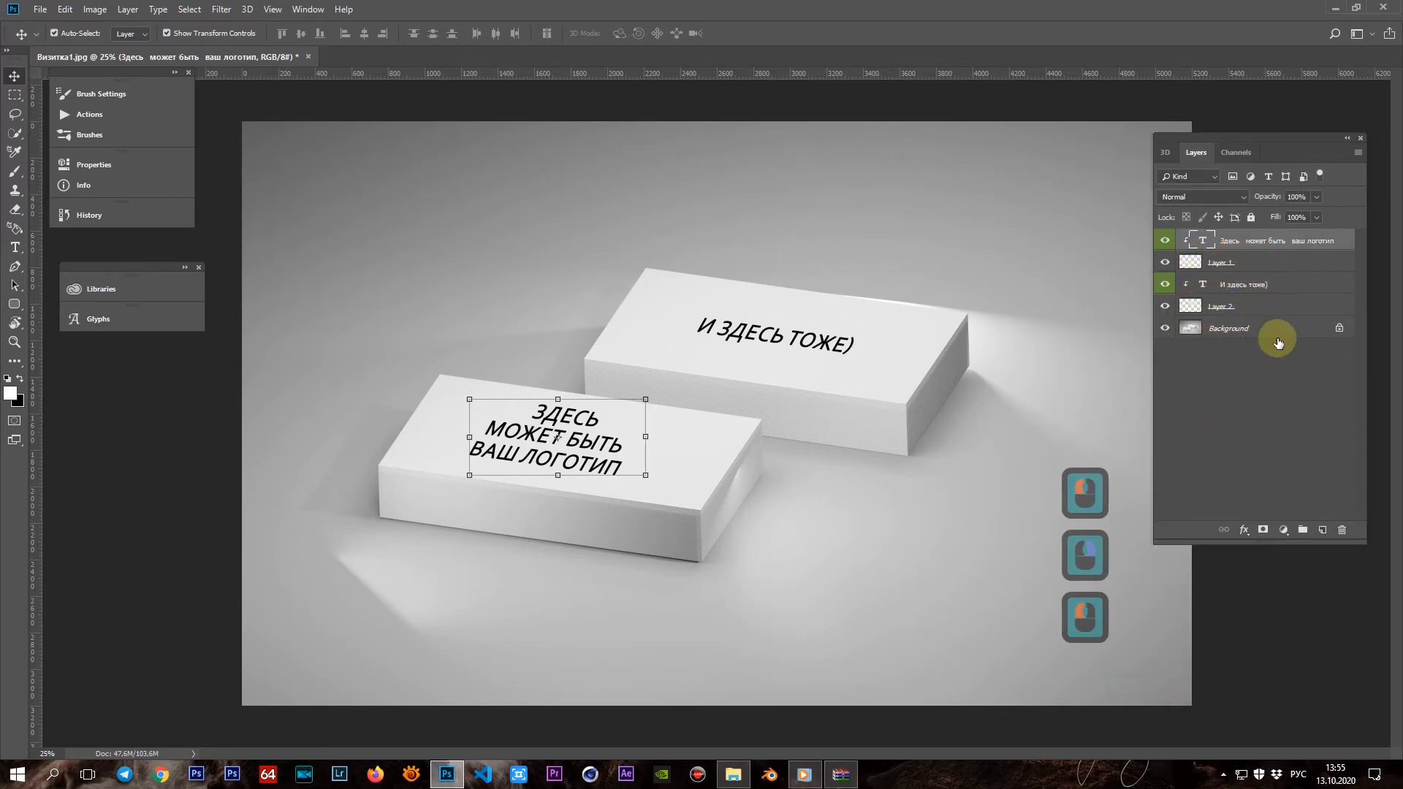
Add a 125 px text with the author's name as a hashtag and move it onto the back stack's front side
left_click(15, 249)
left_click(823, 578)
key("alt+shift")
type("#D")
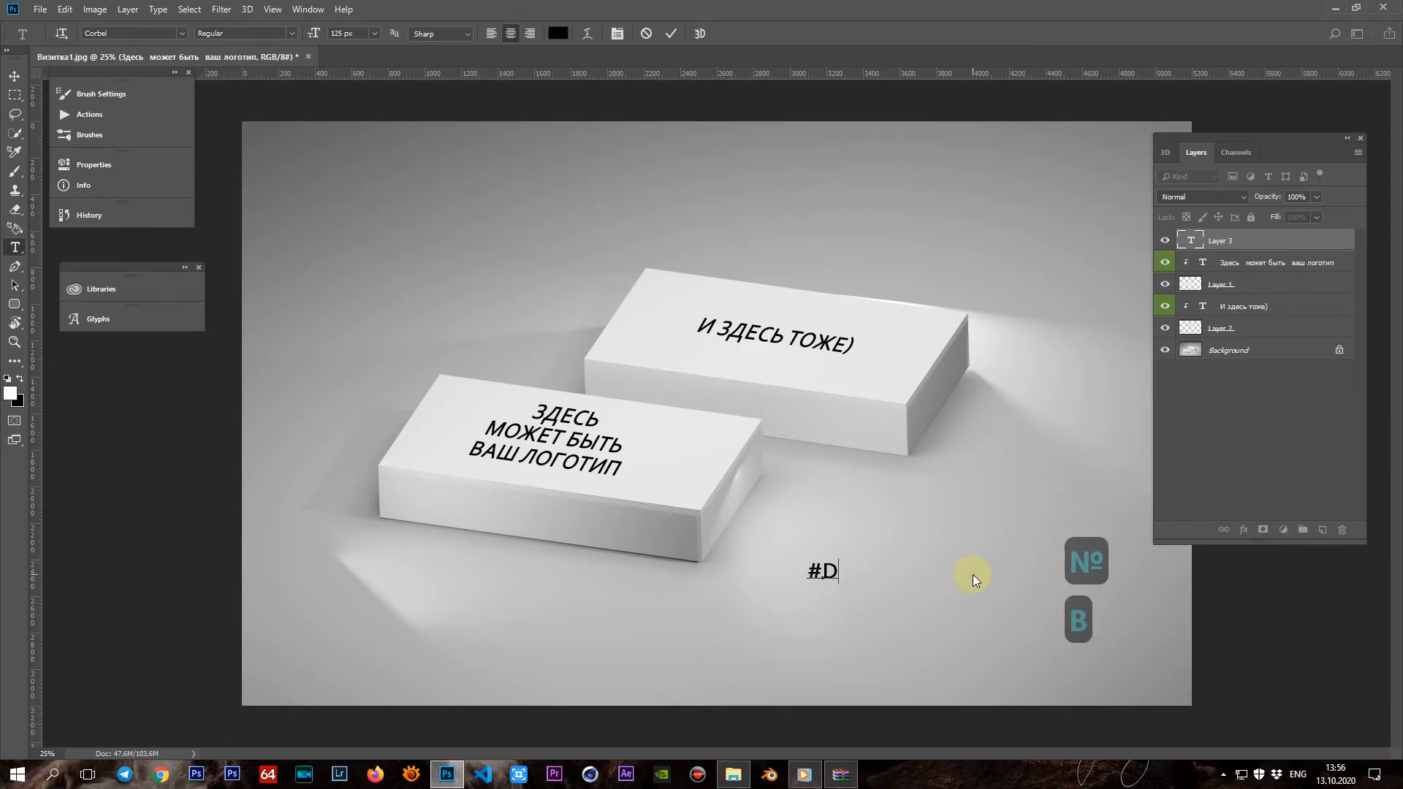
key("Caps_Lock")
type("MITRII_DAK")
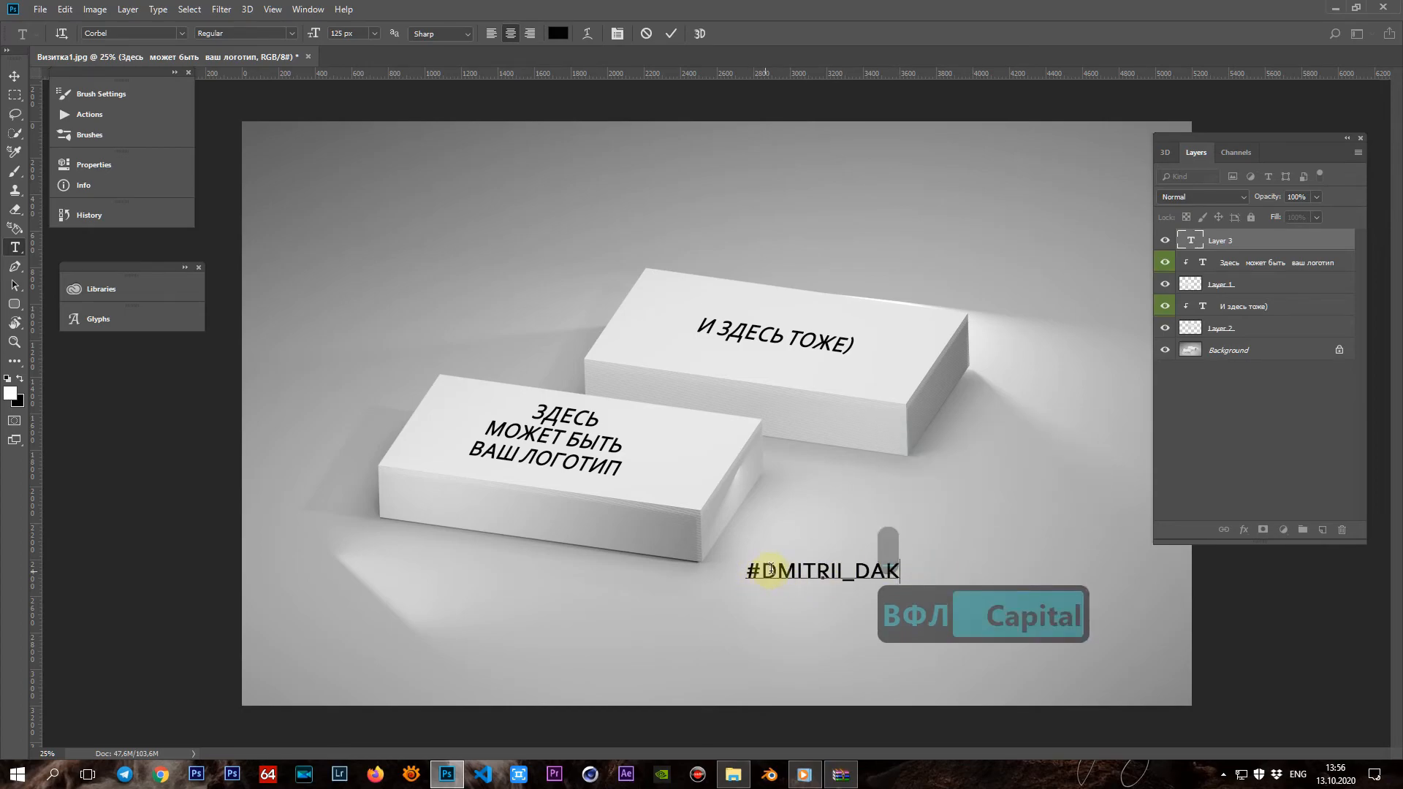
left_click(671, 34)
left_click(15, 77)
left_click_drag(815, 581, 742, 396)
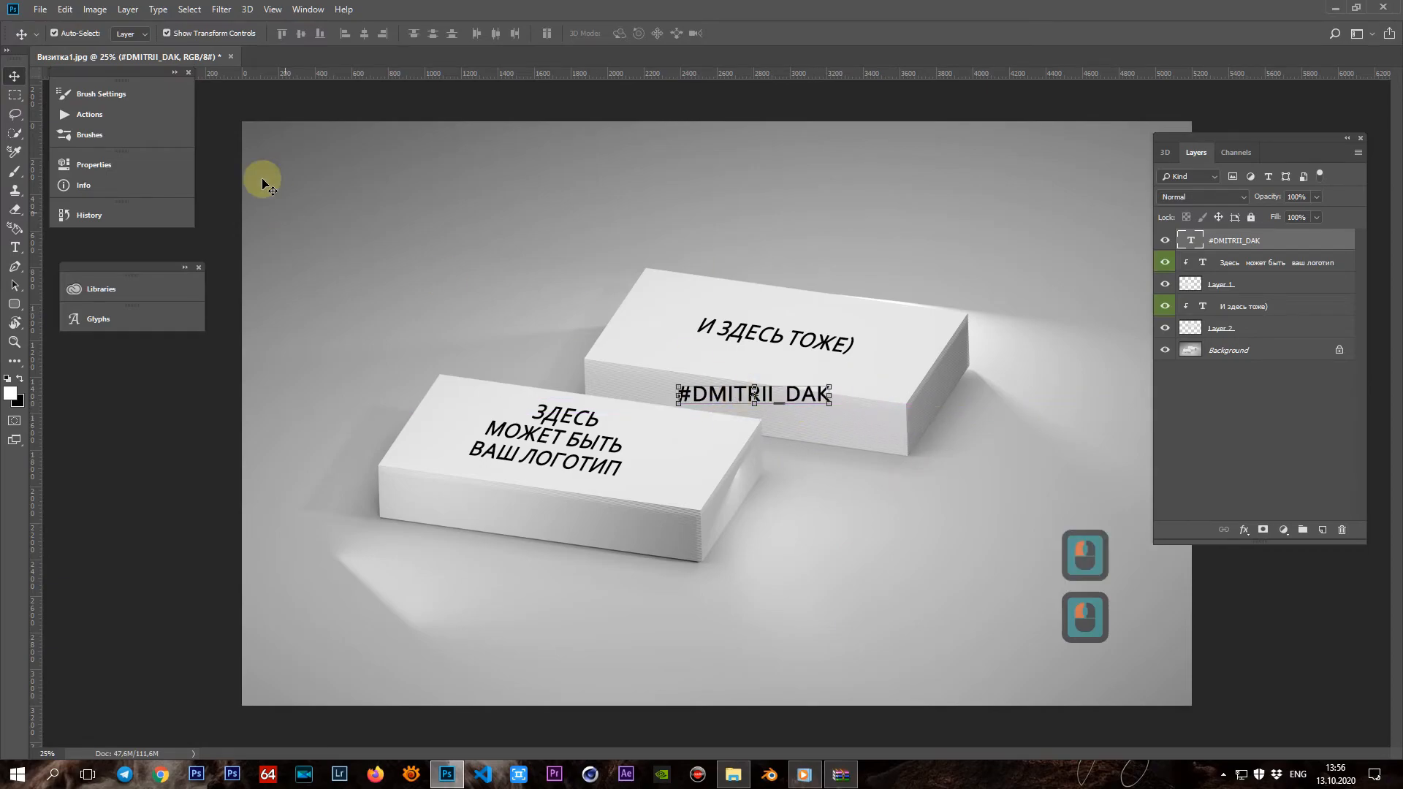
Skew the hashtag text to follow the perspective of the back stack's front side and apply the transform
left_click(65, 9)
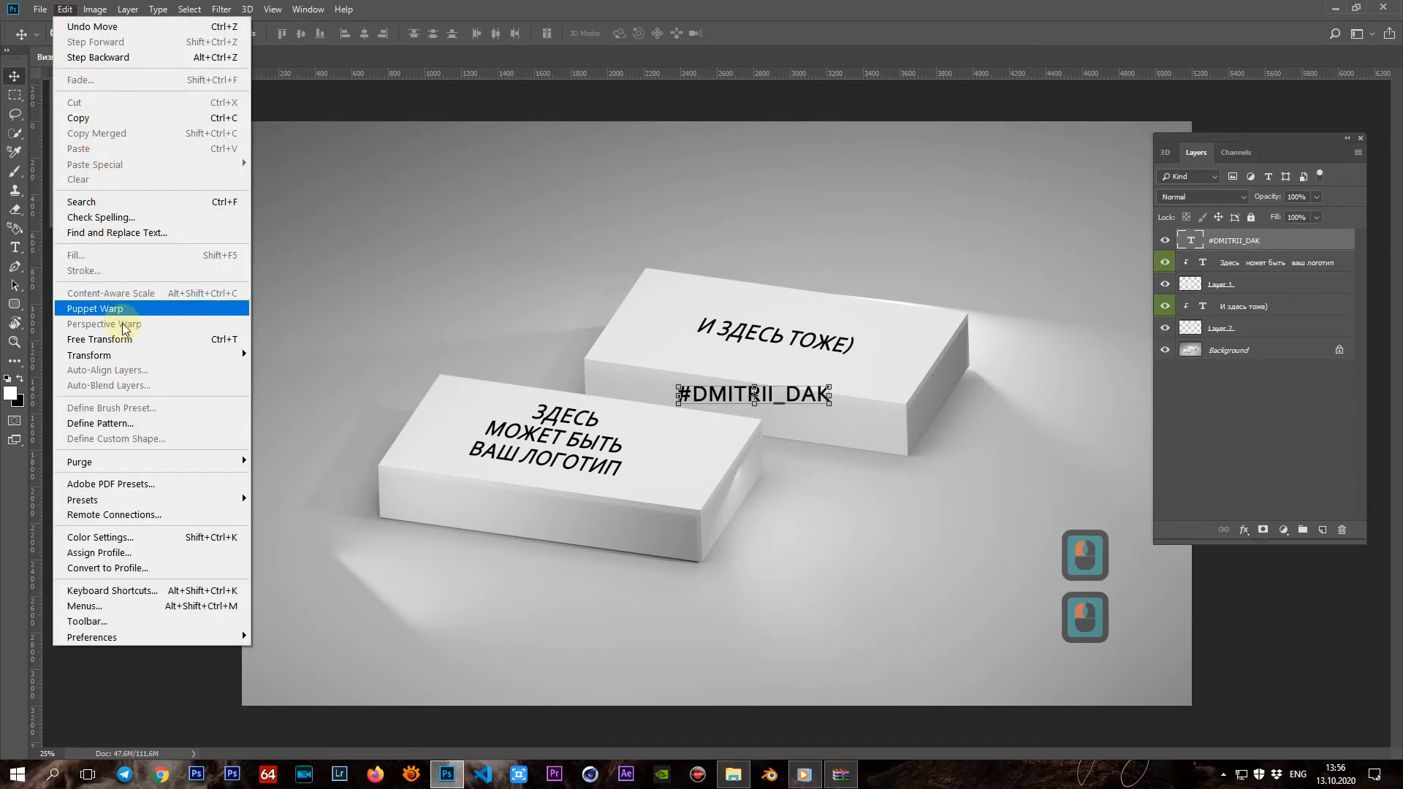
mouse_move(190, 355)
left_click(274, 367)
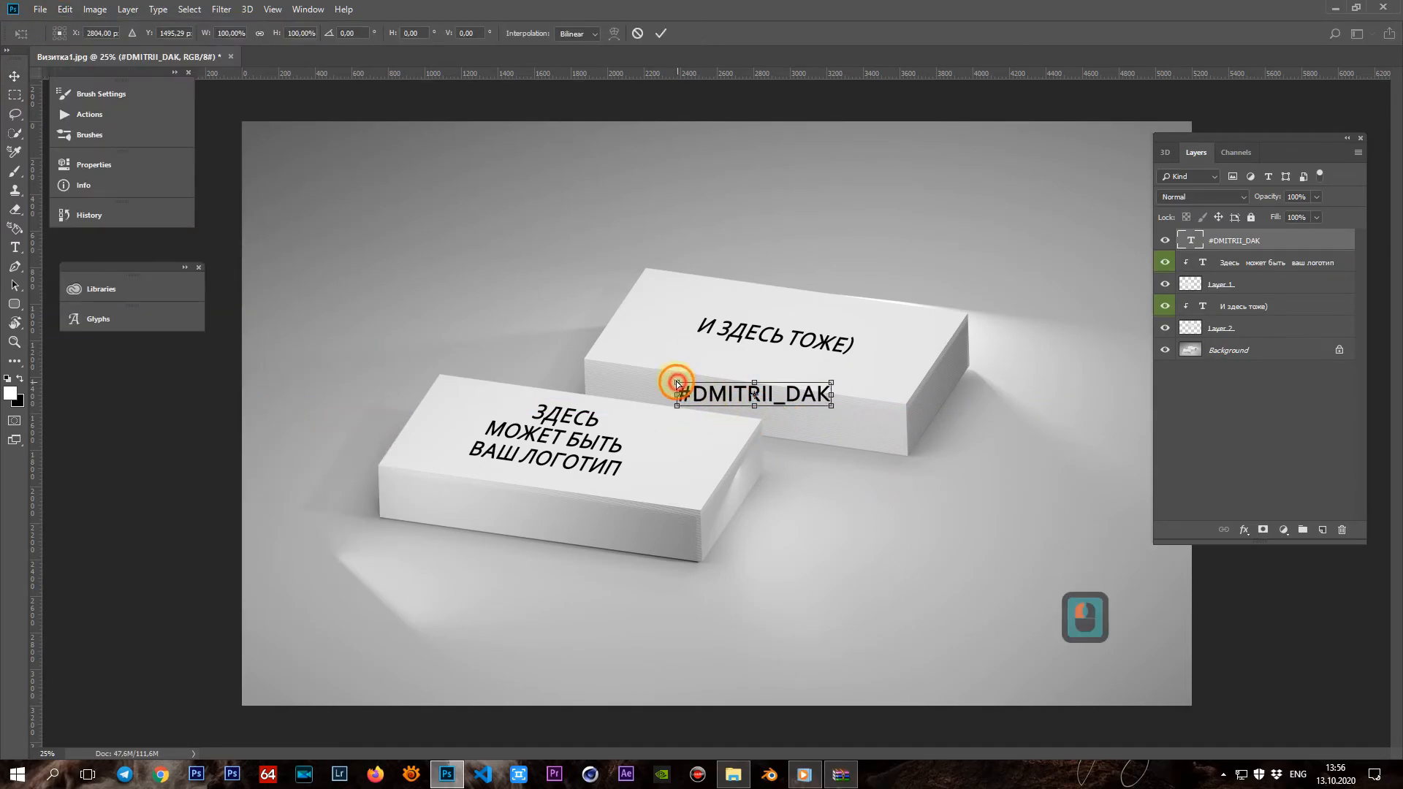
left_click_drag(674, 380, 675, 377)
left_click_drag(832, 405, 830, 421)
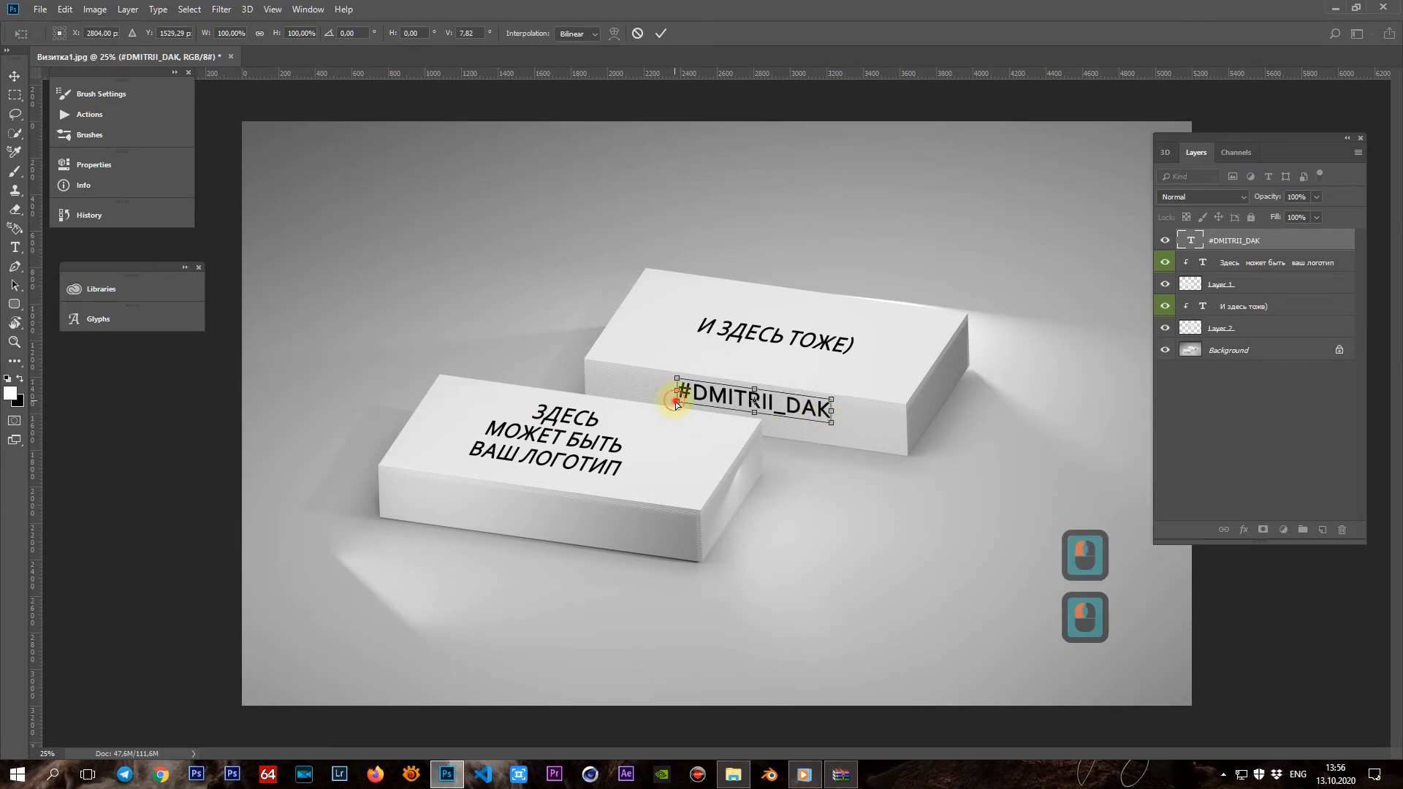
left_click(665, 37)
Lower the hashtag text layer's opacity to 13% and deselect the layer
left_click_drag(1314, 215, 1267, 215)
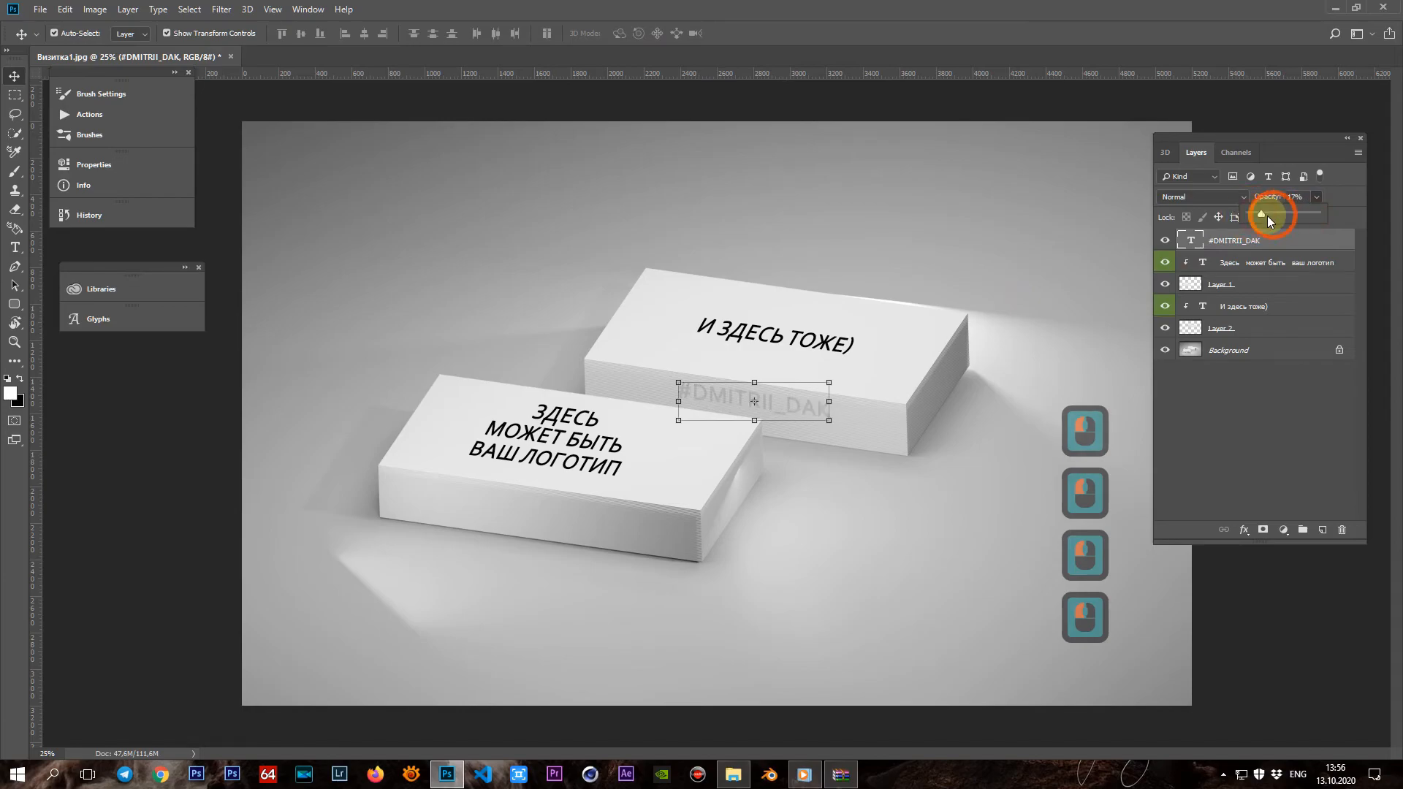
left_click_drag(1325, 215, 1303, 217)
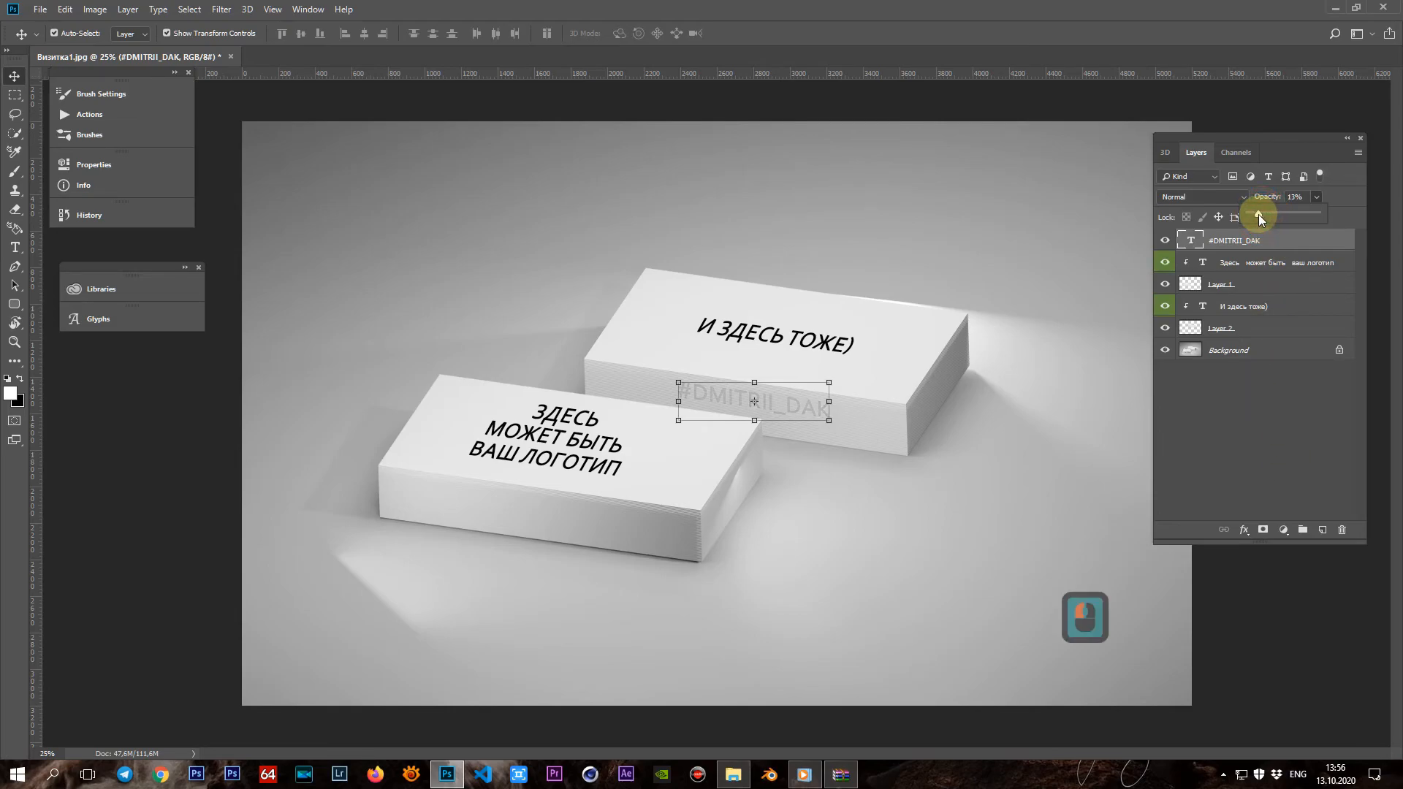
left_click(1282, 473)
left_click(991, 468)
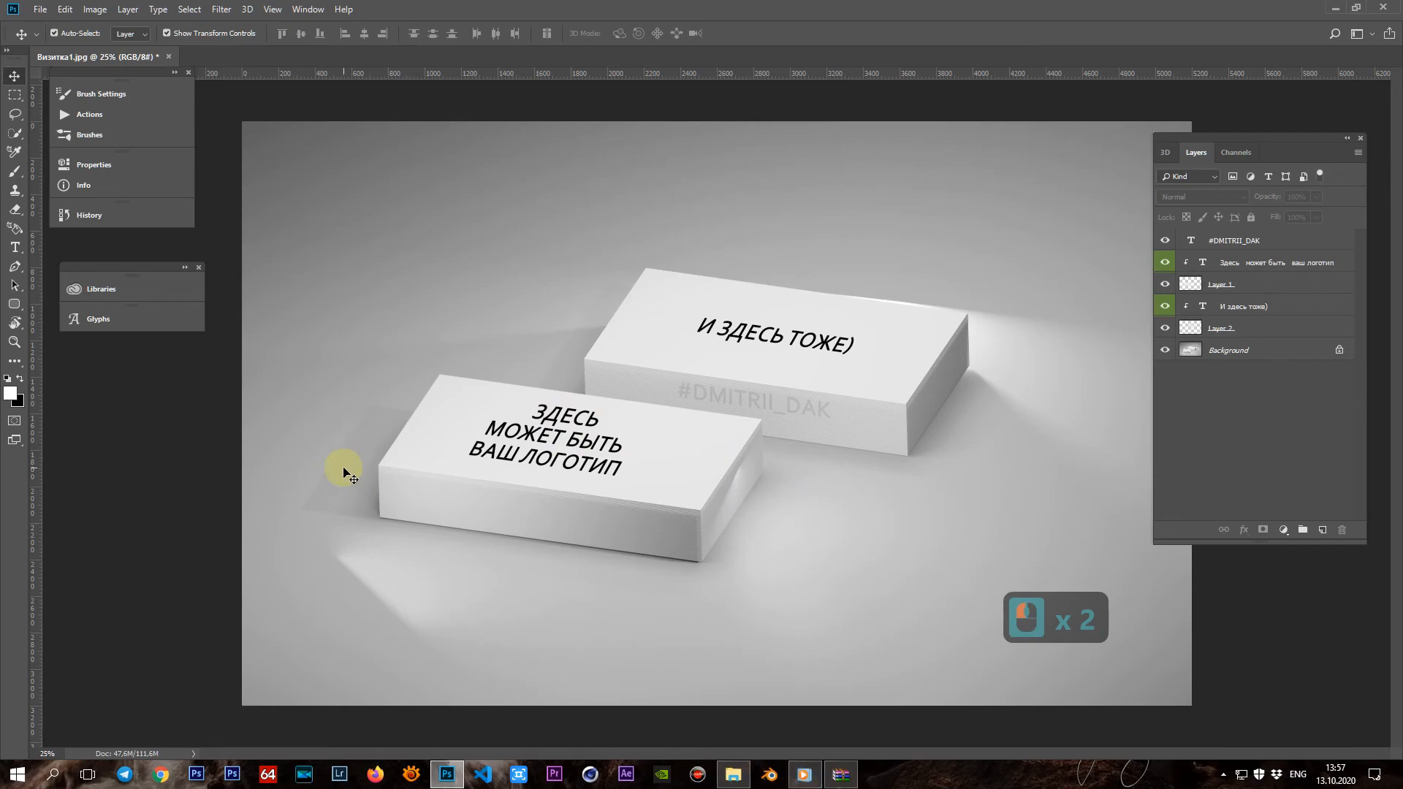
Save the mockup with its layers as Визитка1.psd in the Мокап folder
left_click(44, 9)
left_click(86, 185)
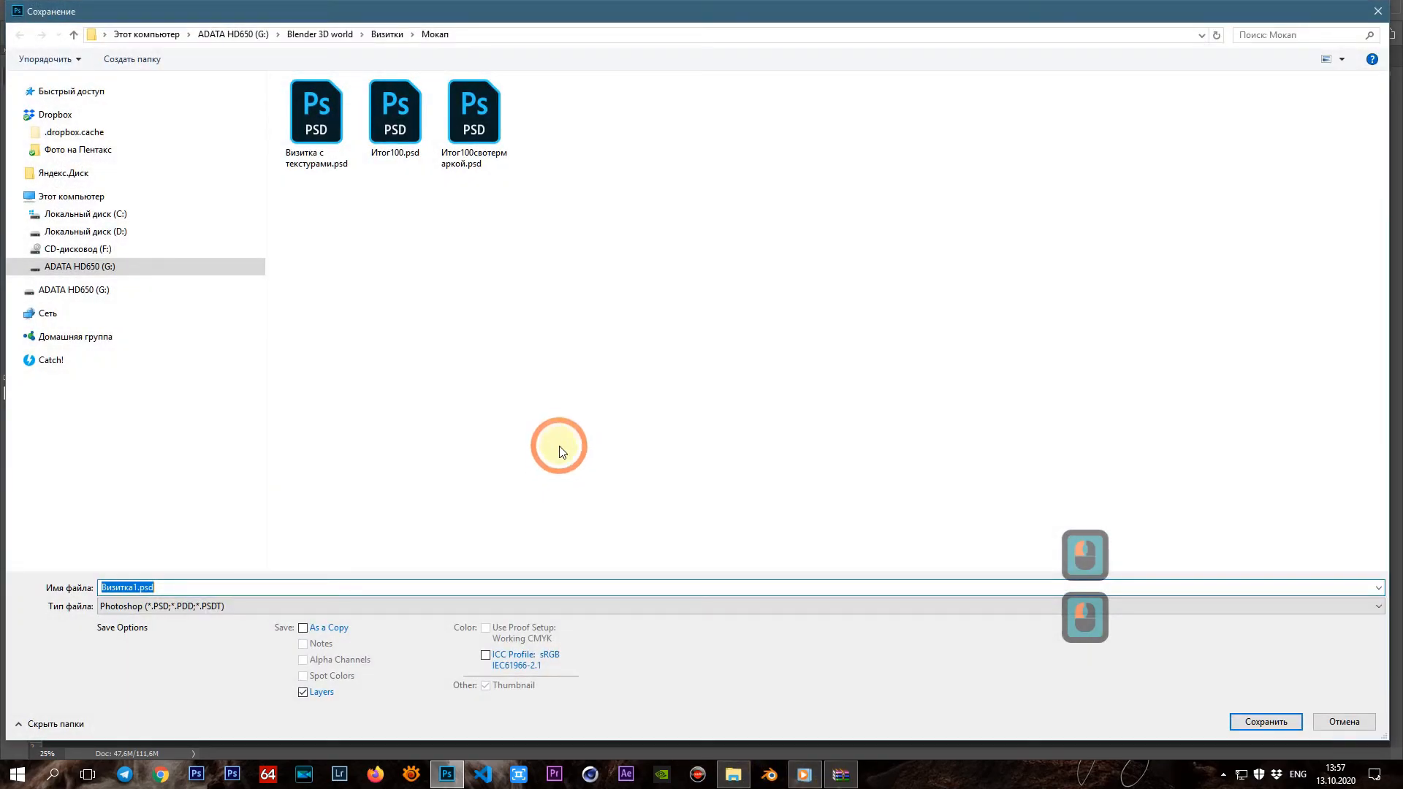
left_click(1261, 722)
left_click(868, 220)
Save a JPEG version of the mockup as Визитка1итог.jpg in the Мокап folder
left_click(40, 10)
left_click(88, 183)
left_click(174, 608)
left_click(147, 450)
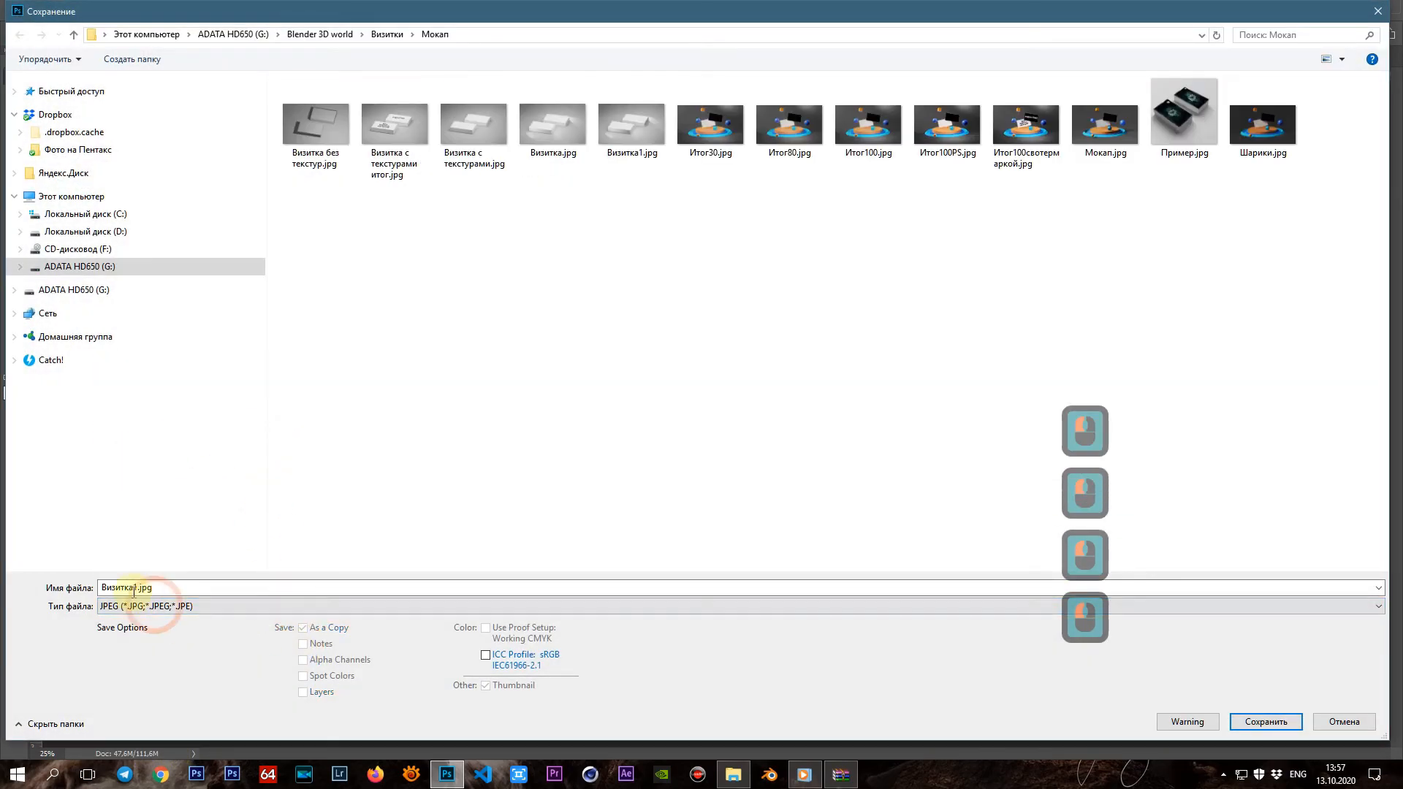
left_click(131, 588)
type("bnju")
key("BackSpace")
key("BackSpace")
key("BackSpace")
key("BackSpace")
key("alt+shift")
type("итог")
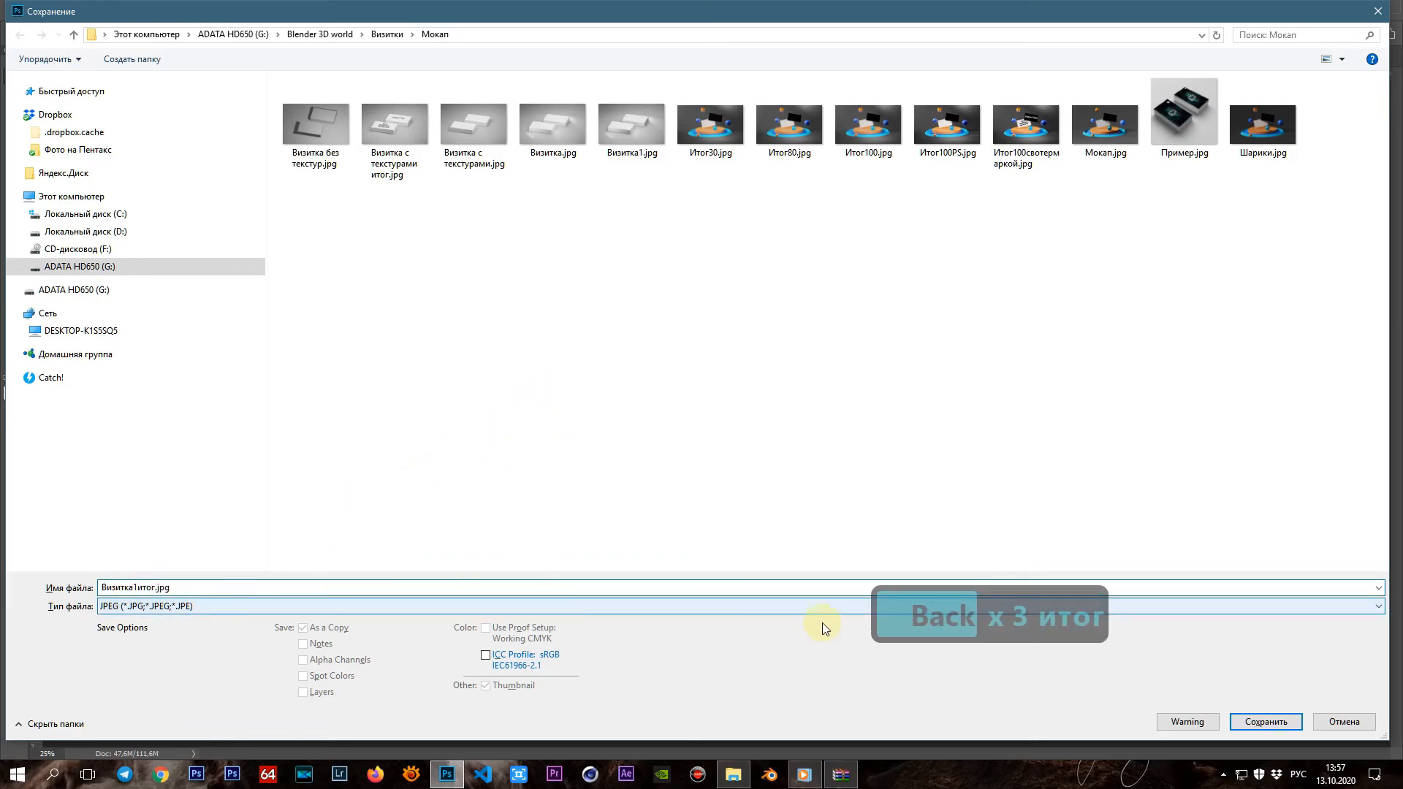
left_click(1261, 720)
left_click(910, 394)
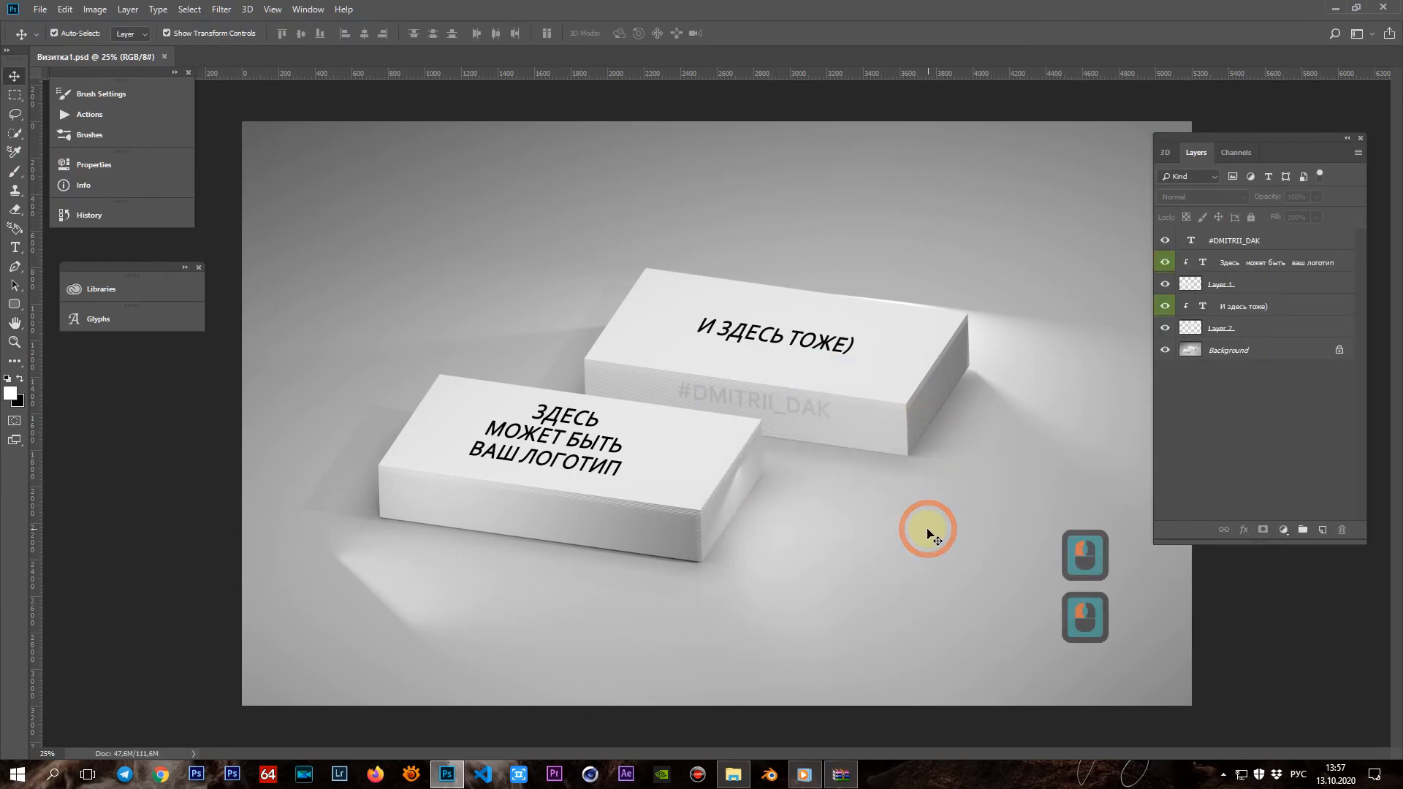
scroll(855, 564, "down", 3, "alt")
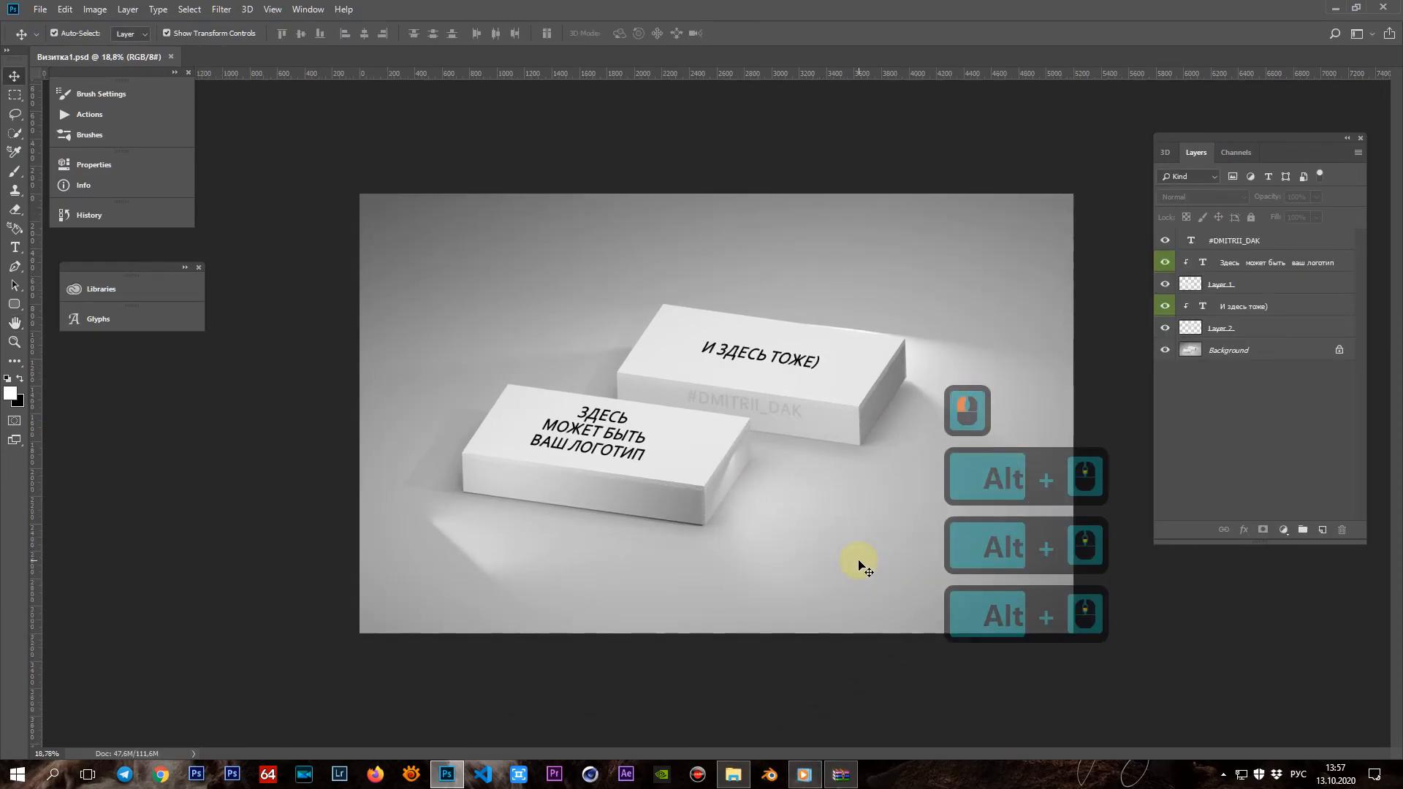
left_click(41, 11)
left_click(68, 43)
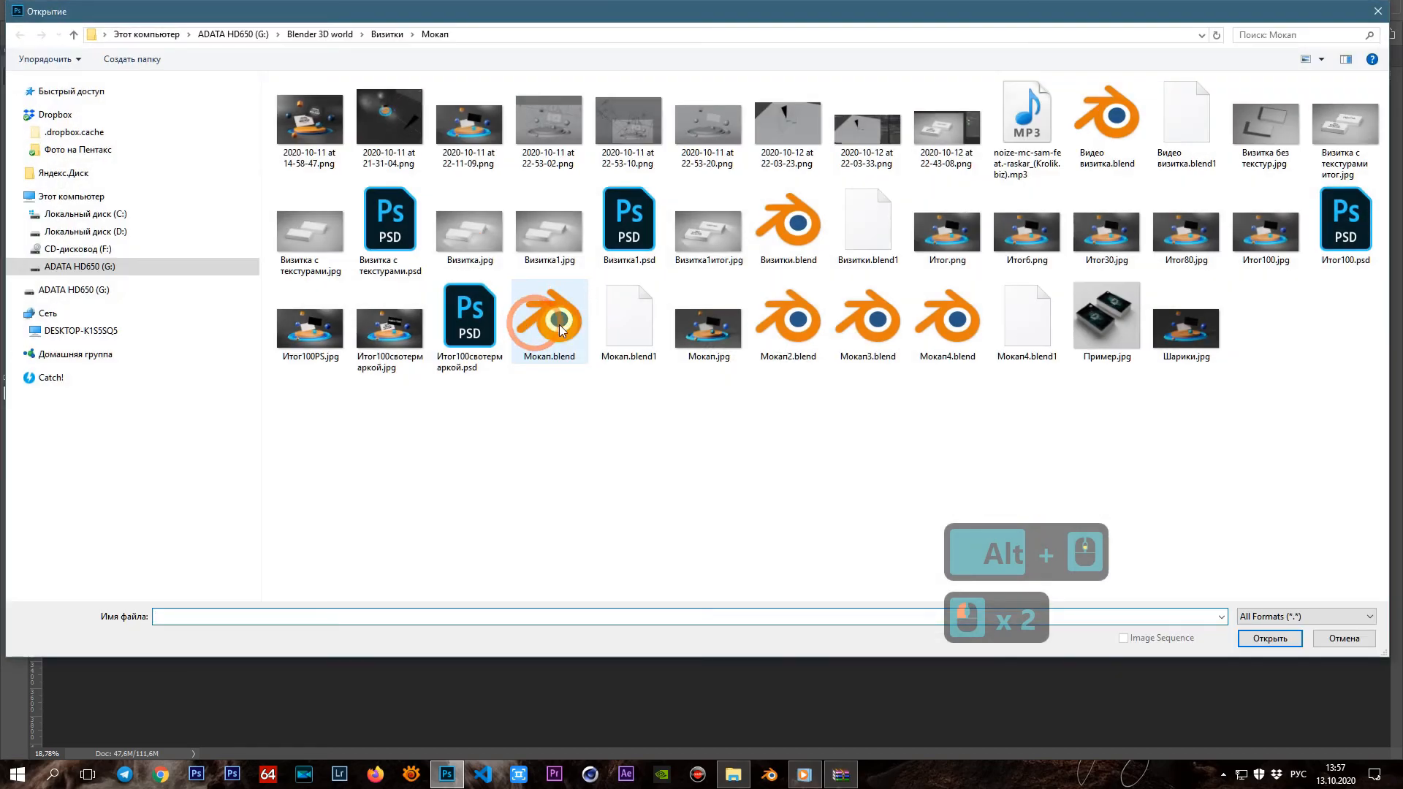
left_click(1330, 640)
Create a new 5000 × 4200 px RGB document at 118.11 pixels per centimetre with a white background
left_click(41, 11)
left_click(59, 26)
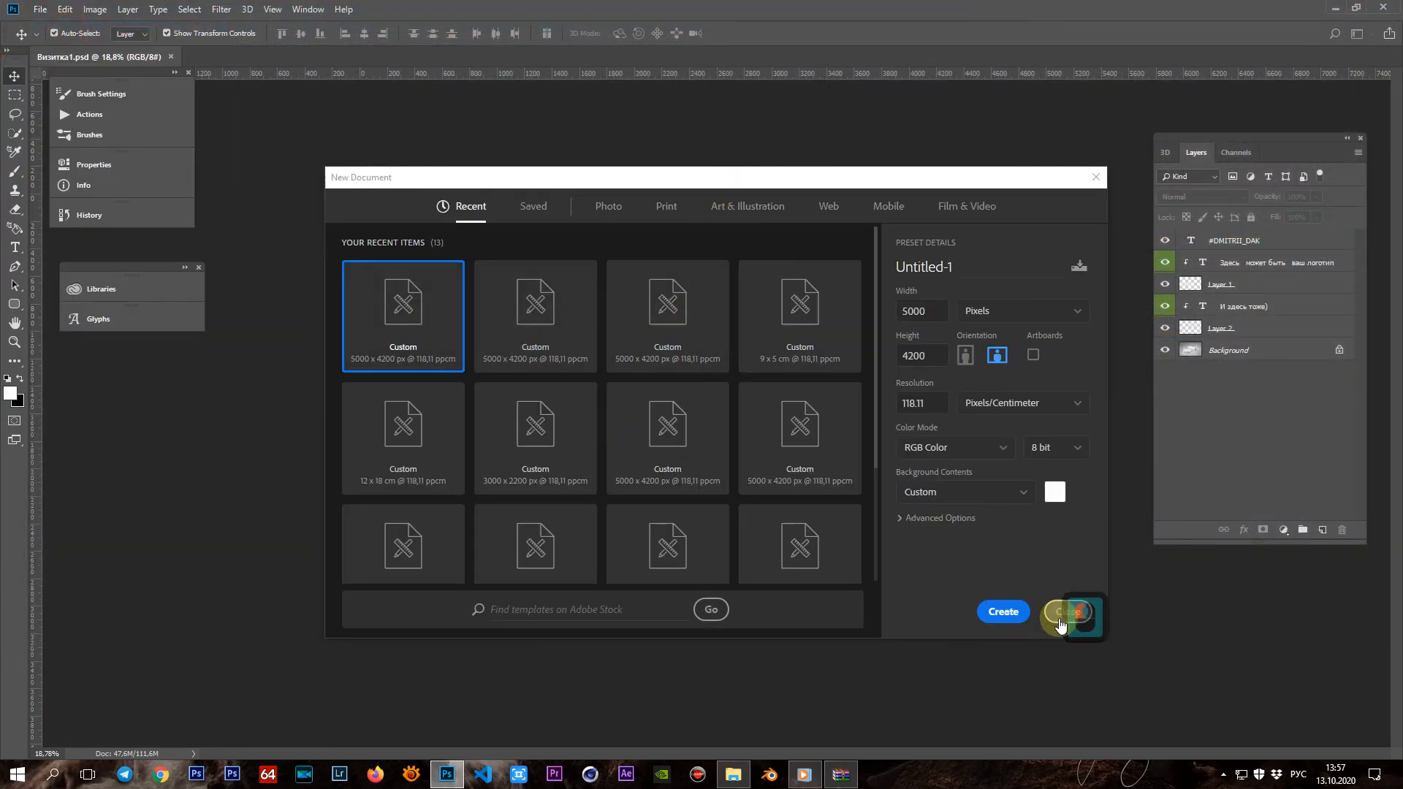
left_click(997, 608)
Start a text line on the left half of the blank canvas and delete its first characters
left_click(14, 247)
left_click(538, 402)
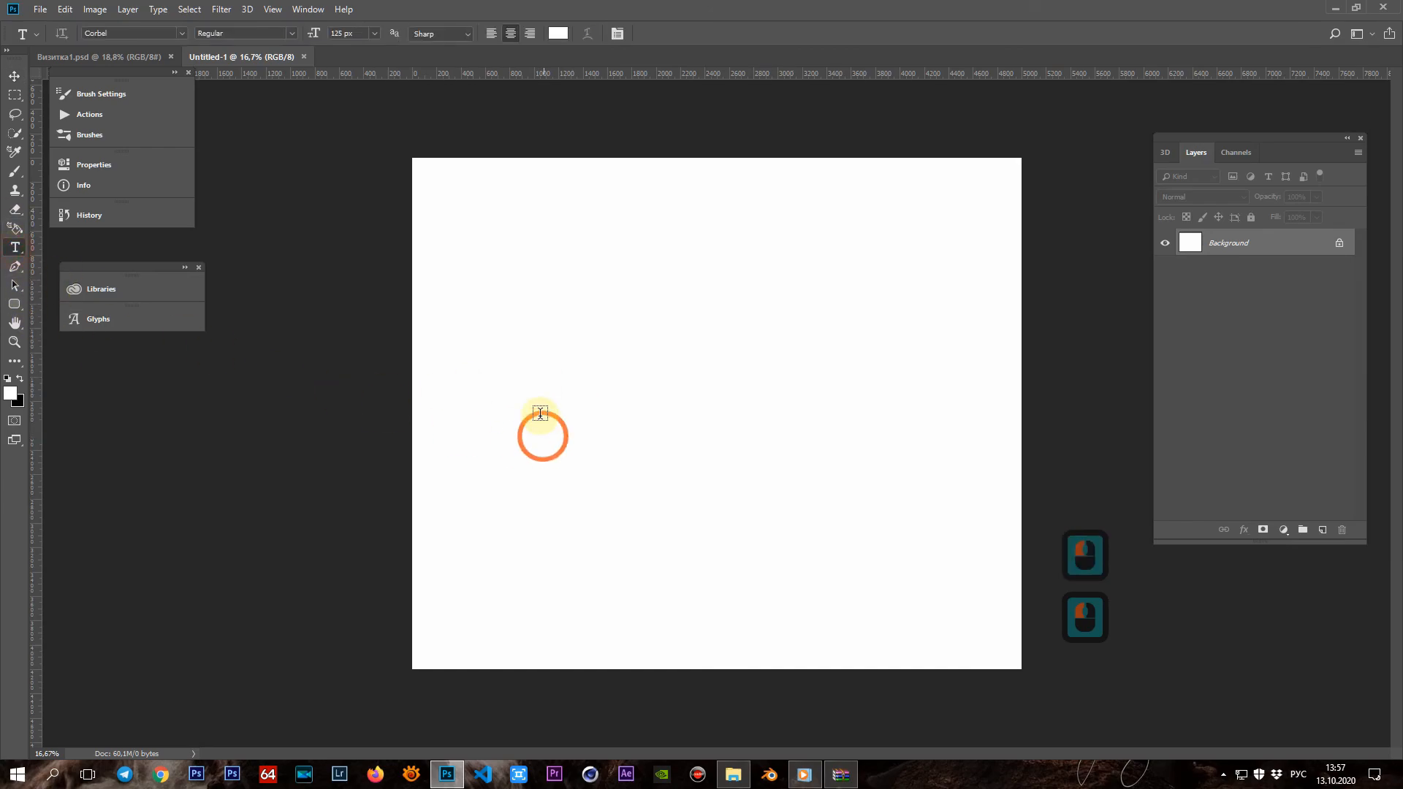
type("c")
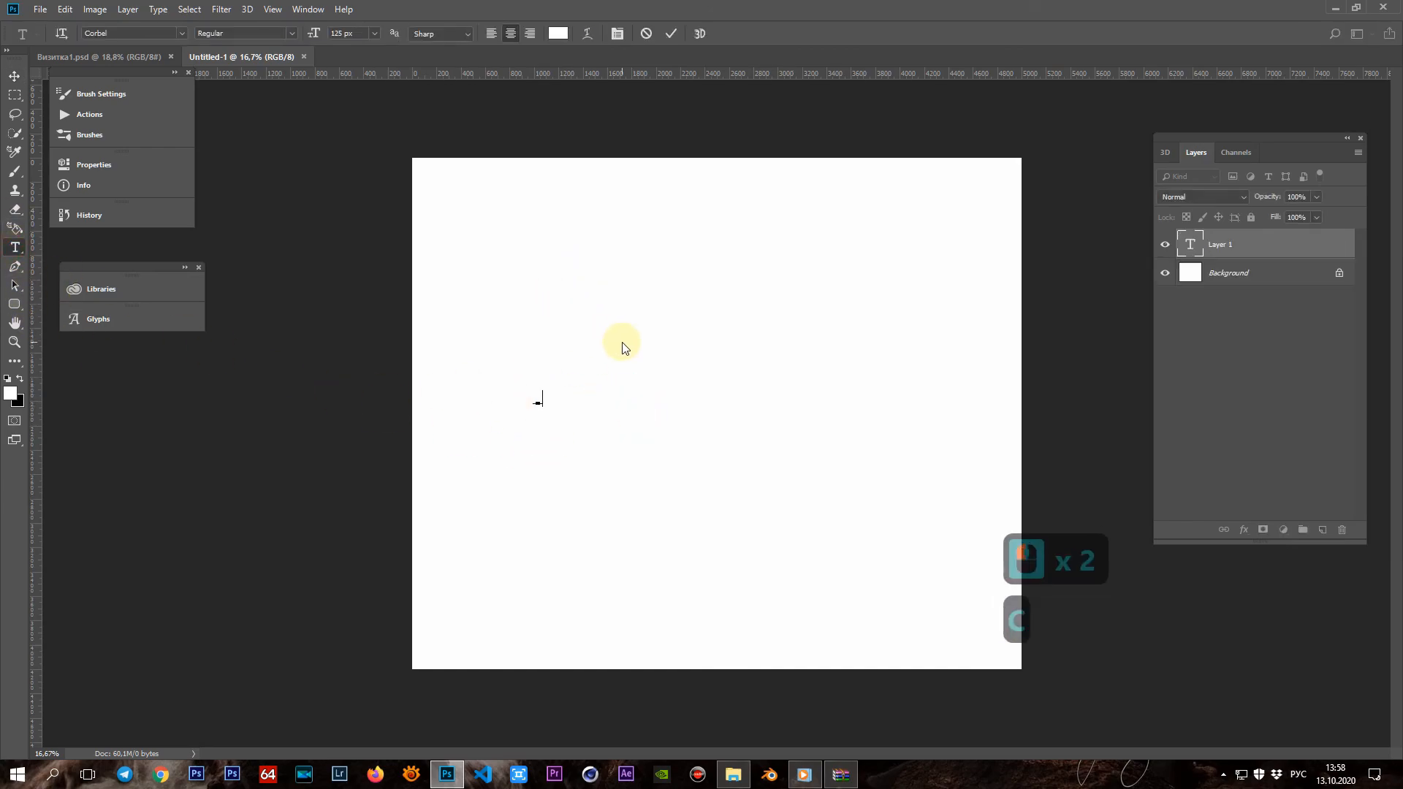
type("п")
key("BackSpace")
key("BackSpace")
key("BackSpace")
key("BackSpace")
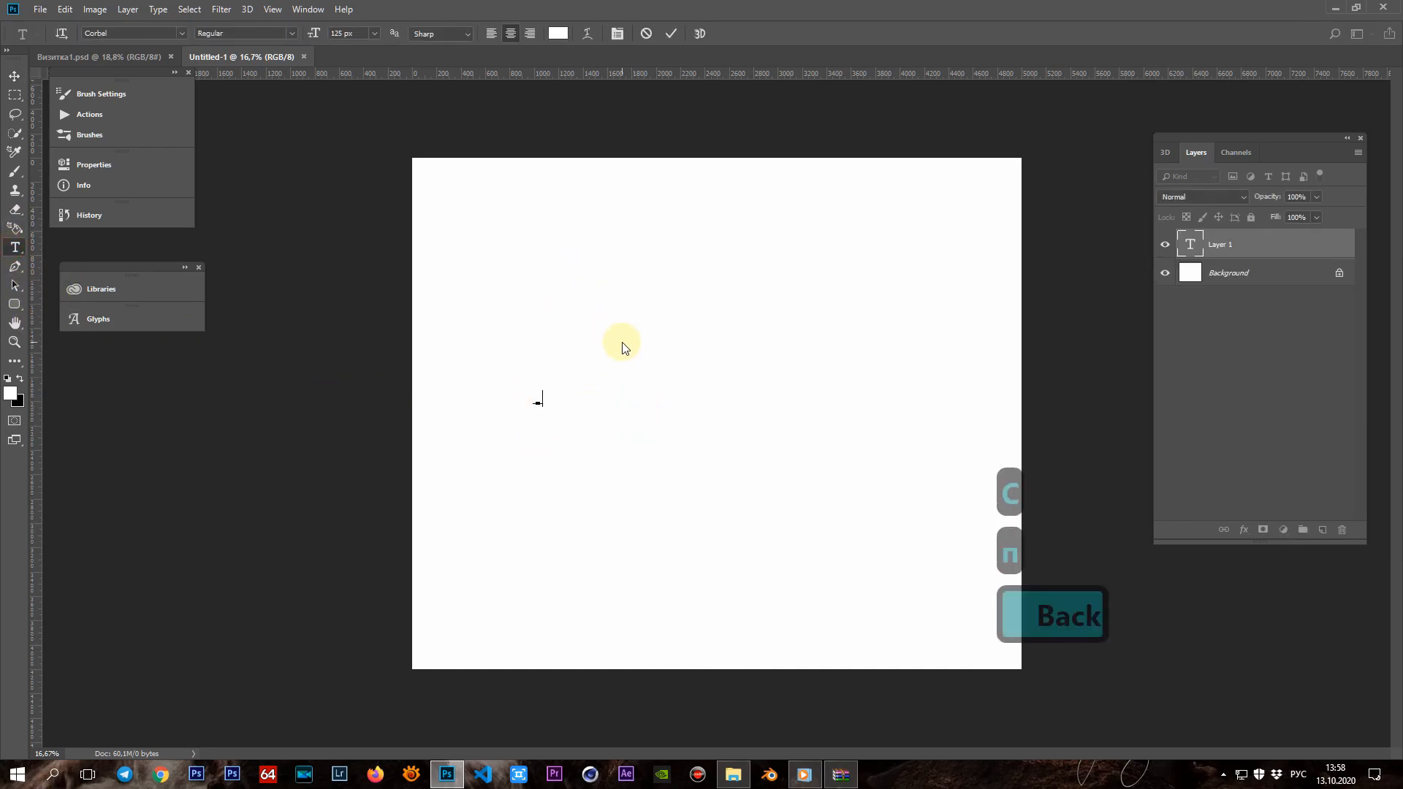
Set the font size of the new text to 600 px
left_click(374, 33)
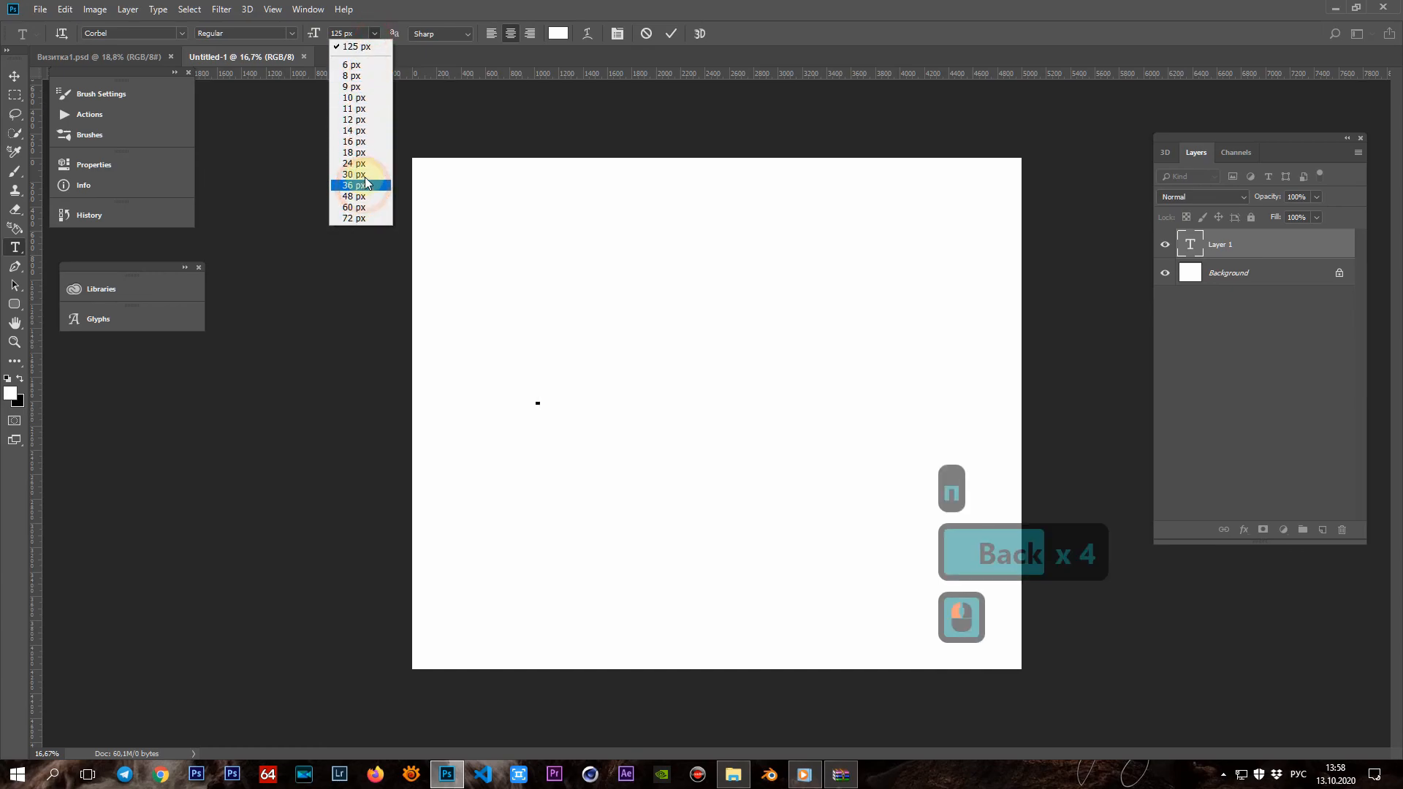
double_click(341, 34)
key("BackSpace")
key("BackSpace")
key("BackSpace")
key("BackSpace")
key("BackSpace")
type("600")
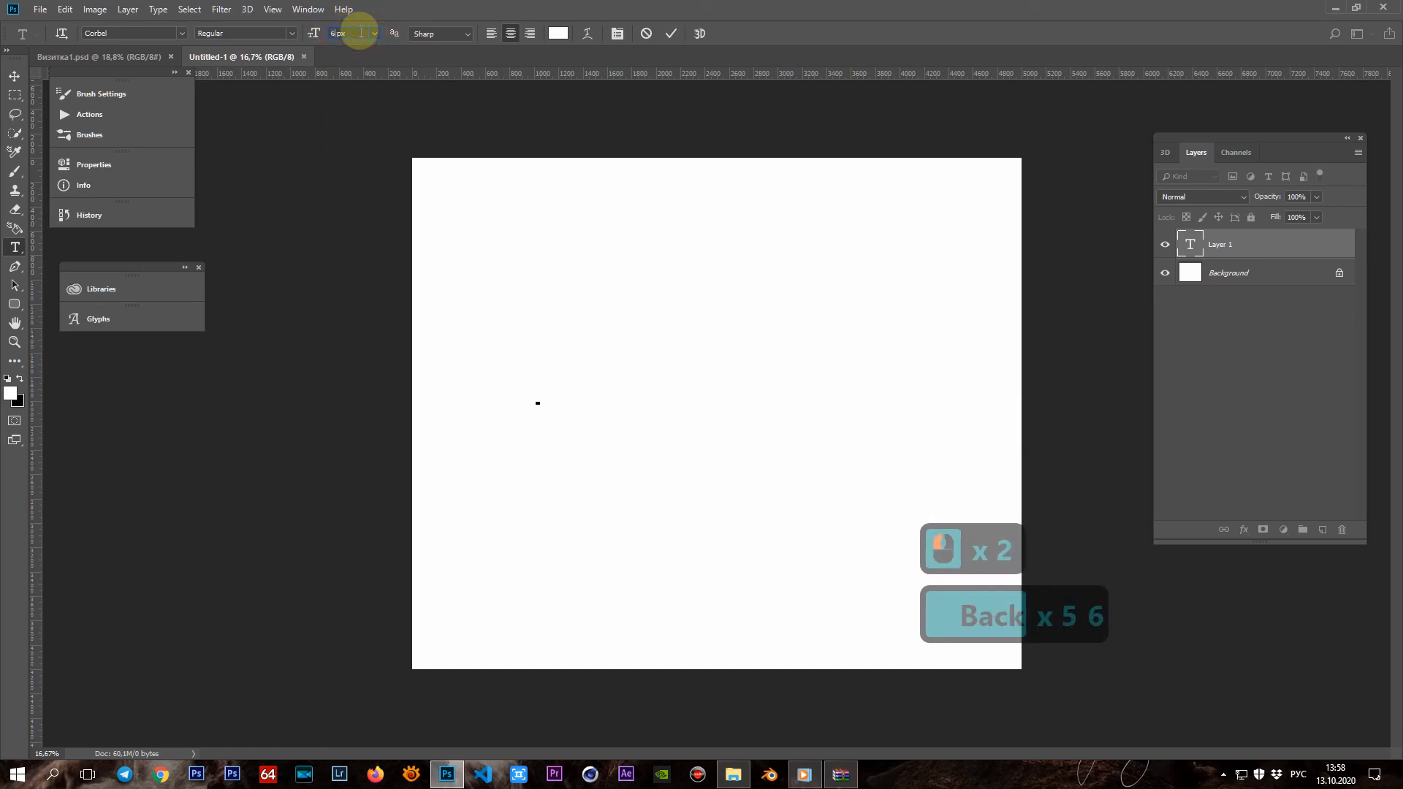
key("Return")
Switch the text colour to black and enter СПАСИБО as the first line in the middle of the canvas
type("C")
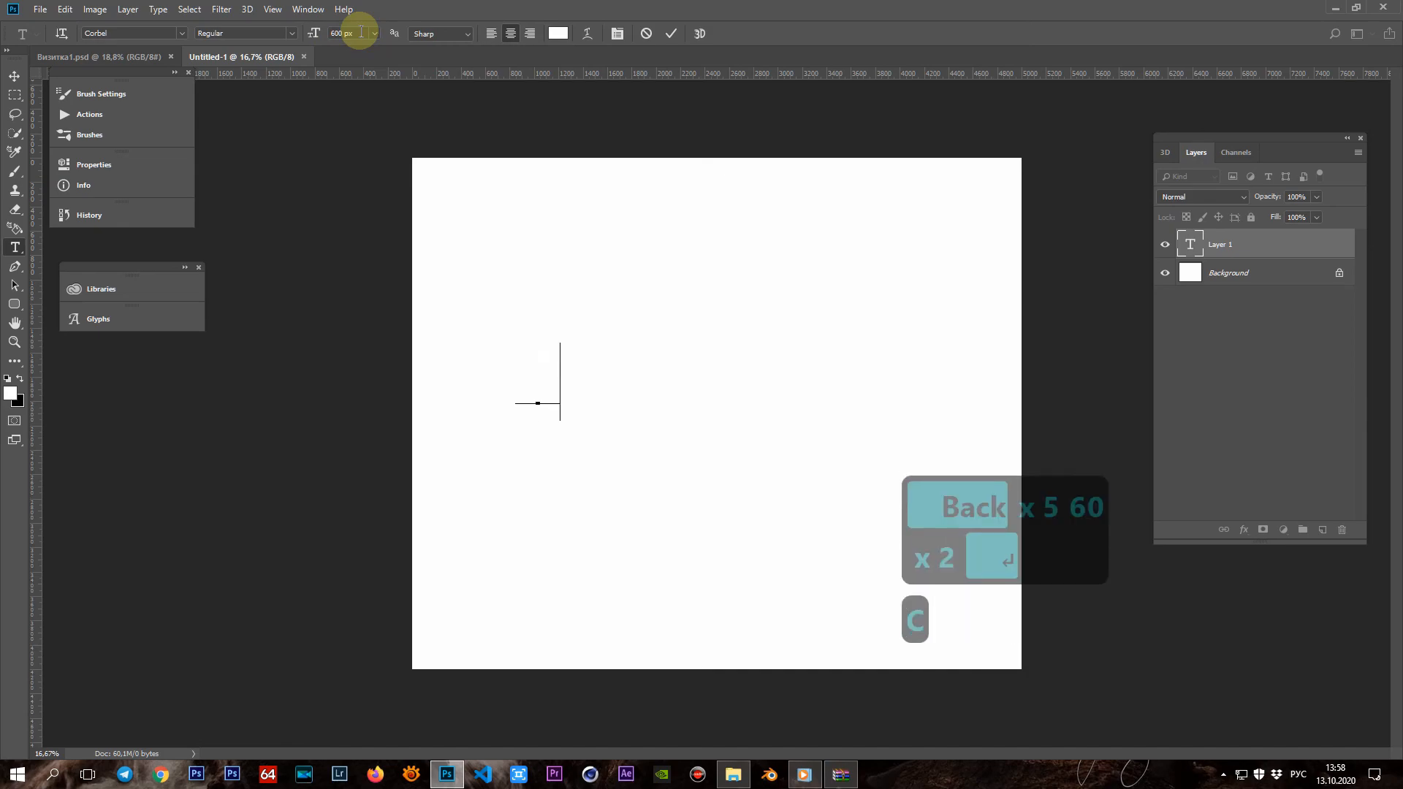
key("BackSpace")
key("BackSpace")
left_click(20, 377)
type("C")
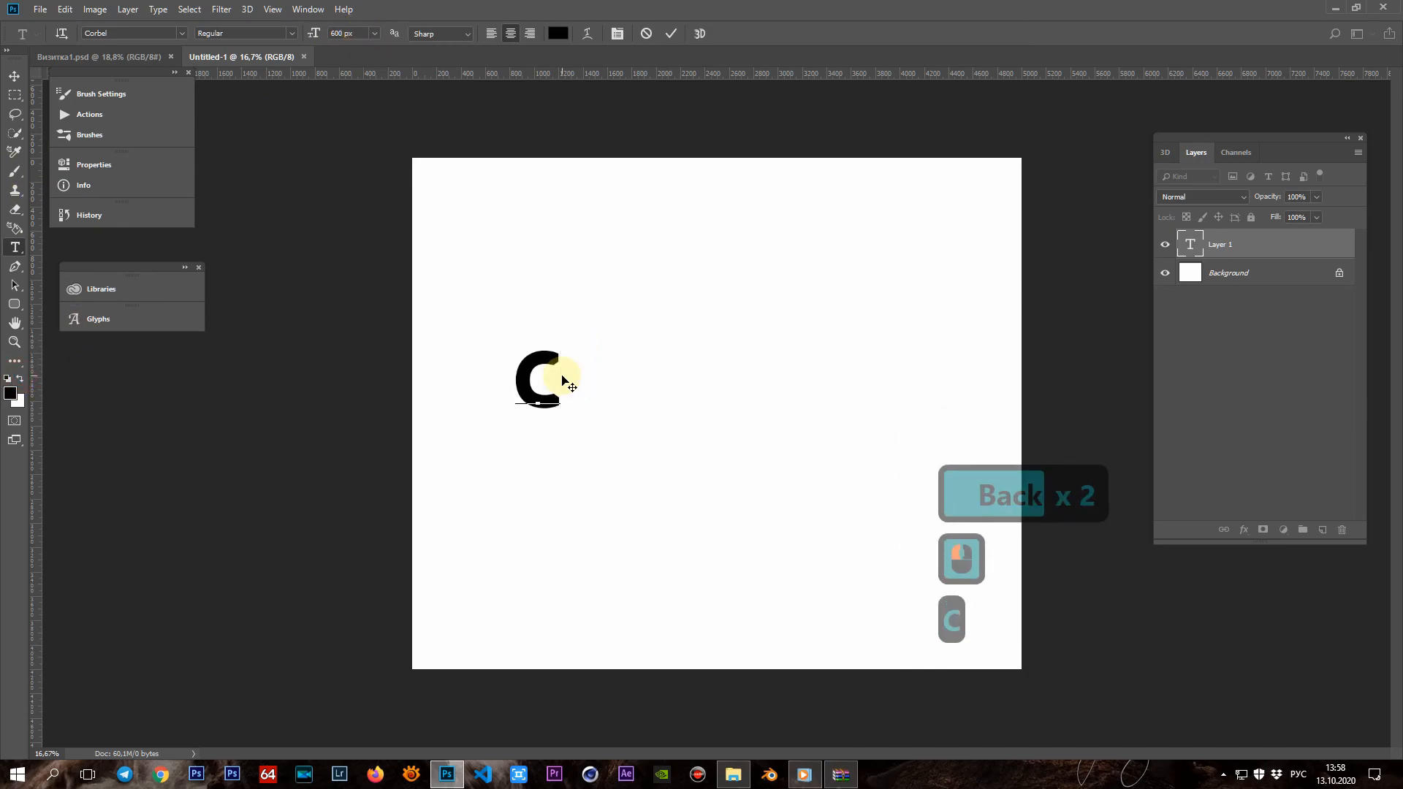
type("ПАСИБО")
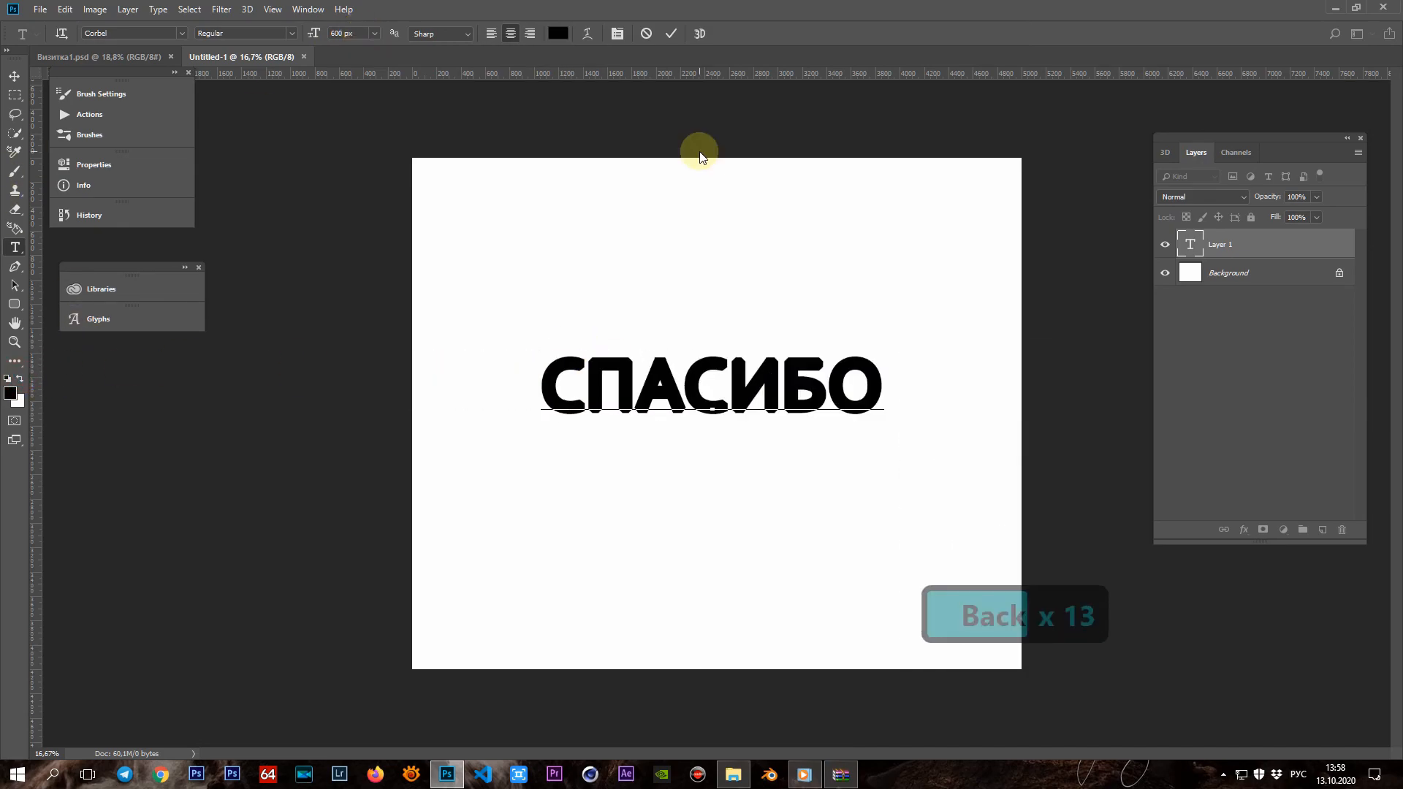
Add a second line reading ЗА ВНИМАНИЕ below СПАСИБО in the same text layer
key("Return")
key("Return")
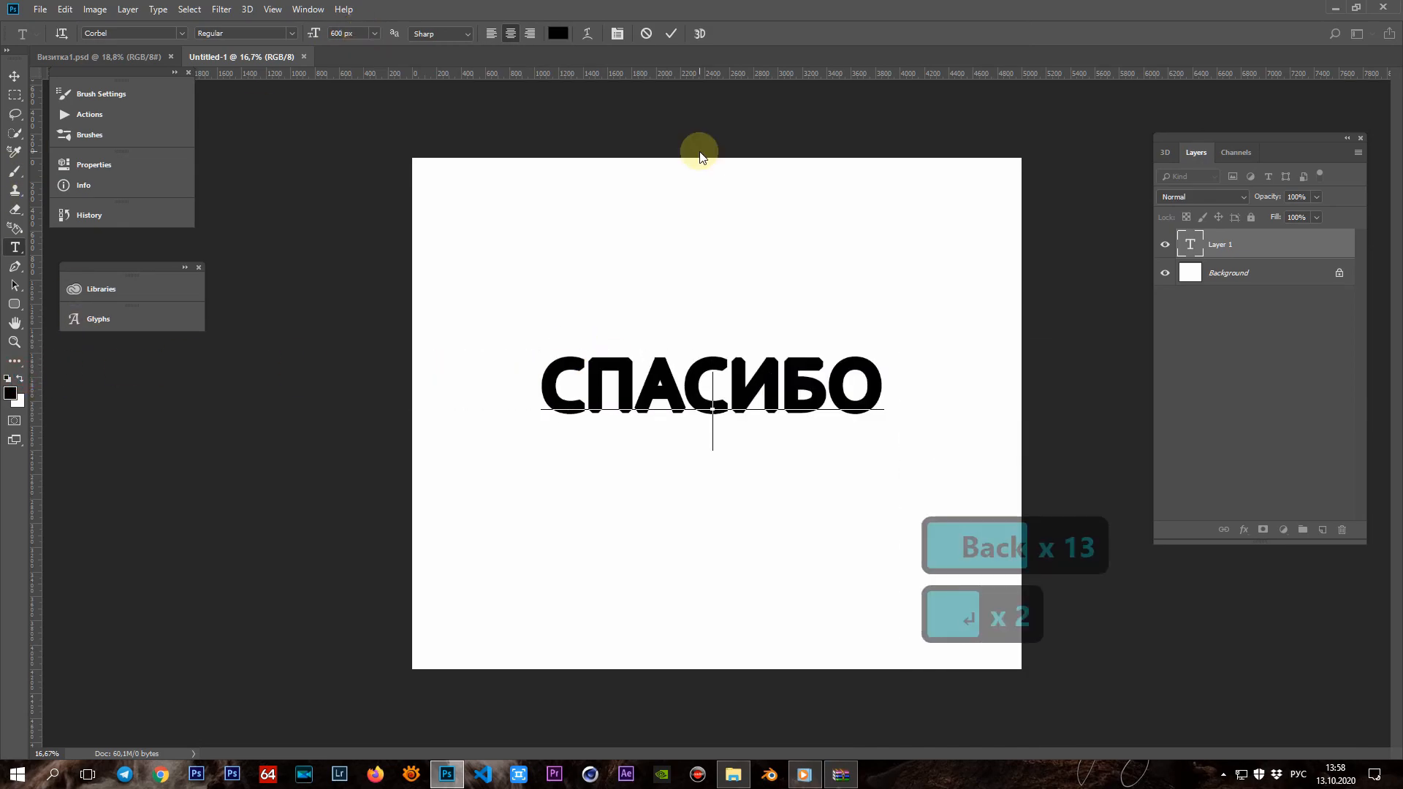
type("3")
key("BackSpace")
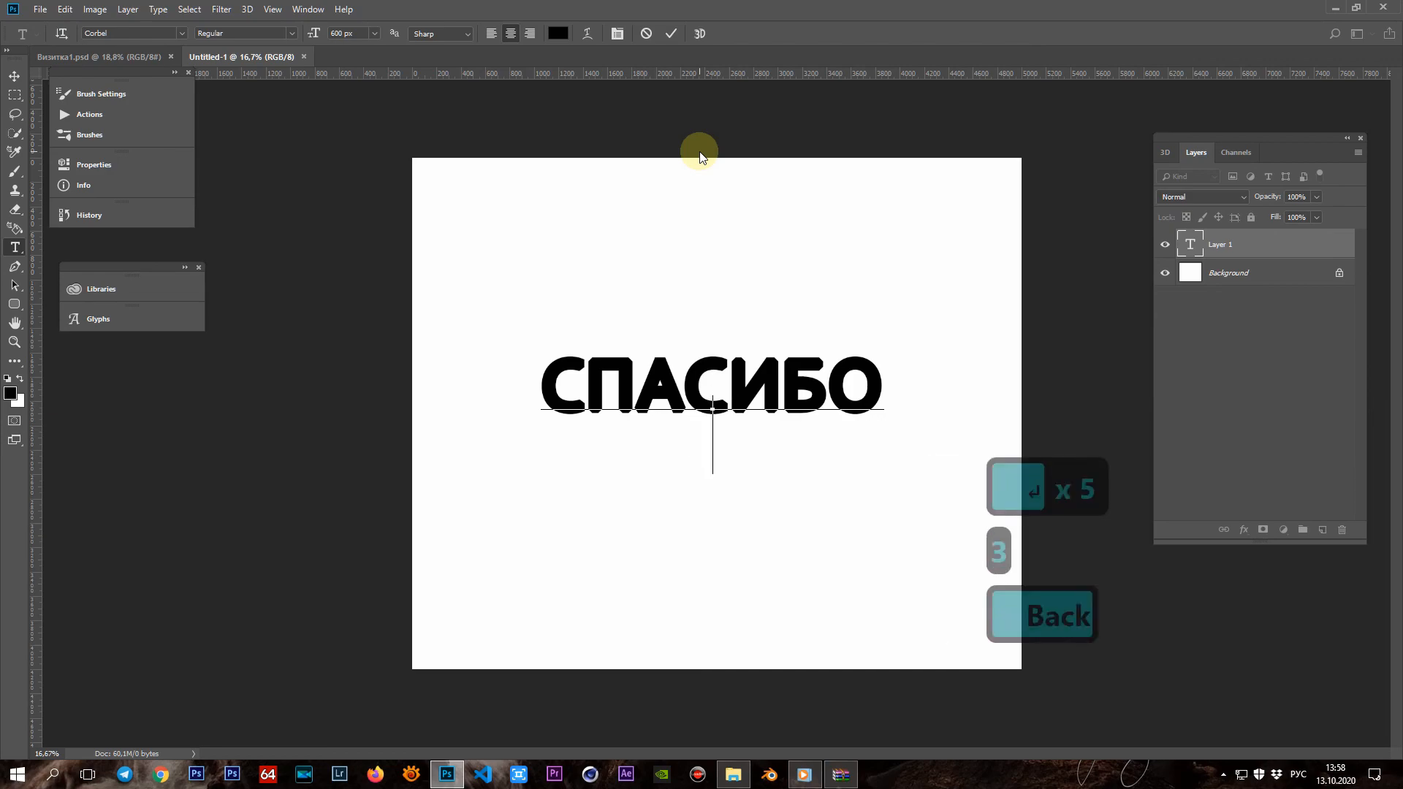
key("Return")
key("Return")
type("ЗА")
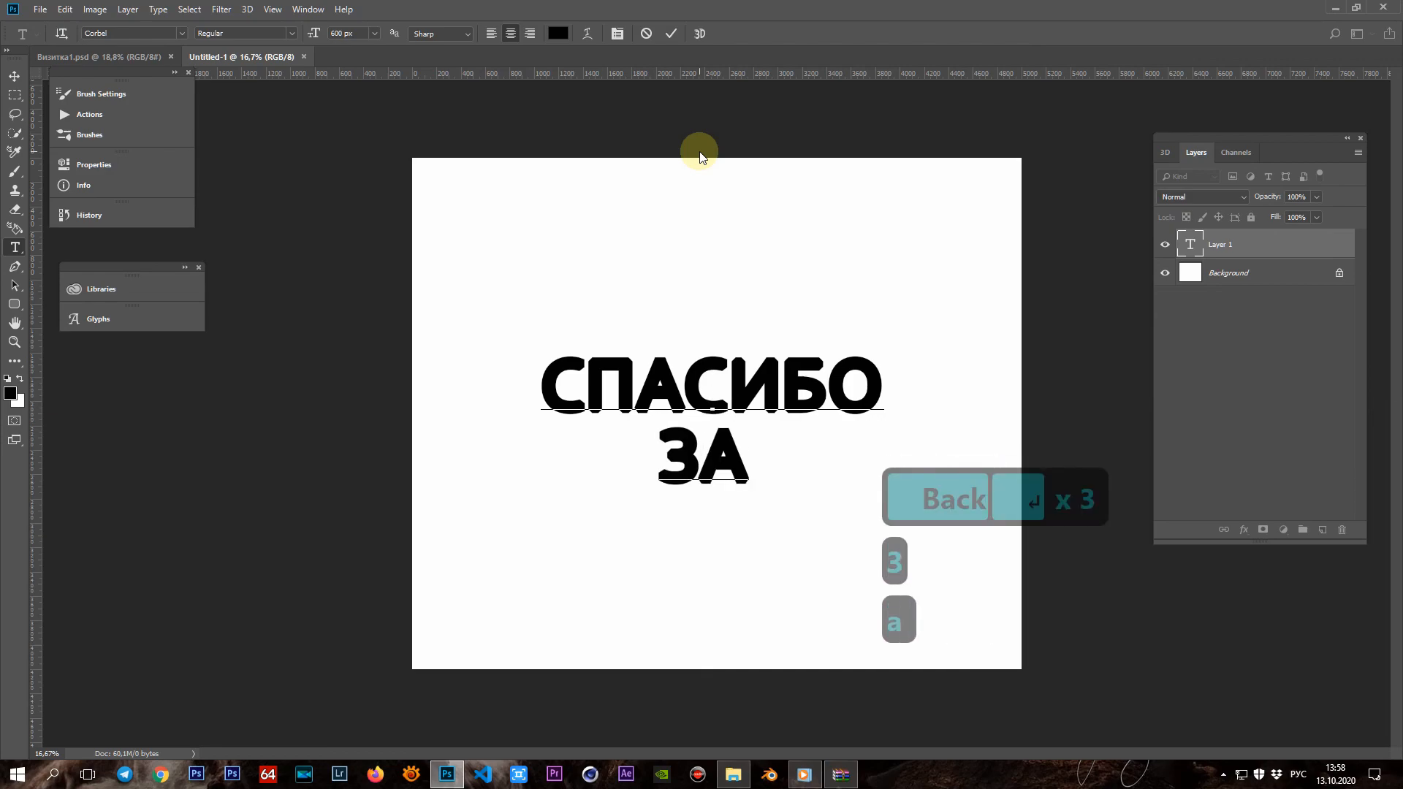
type(" ВНИМАНИЕ")
Move the two-line text slightly to centre it on the canvas and commit the text edit
left_click_drag(722, 540, 730, 528)
left_click_drag(555, 372, 1014, 470)
left_click(661, 428)
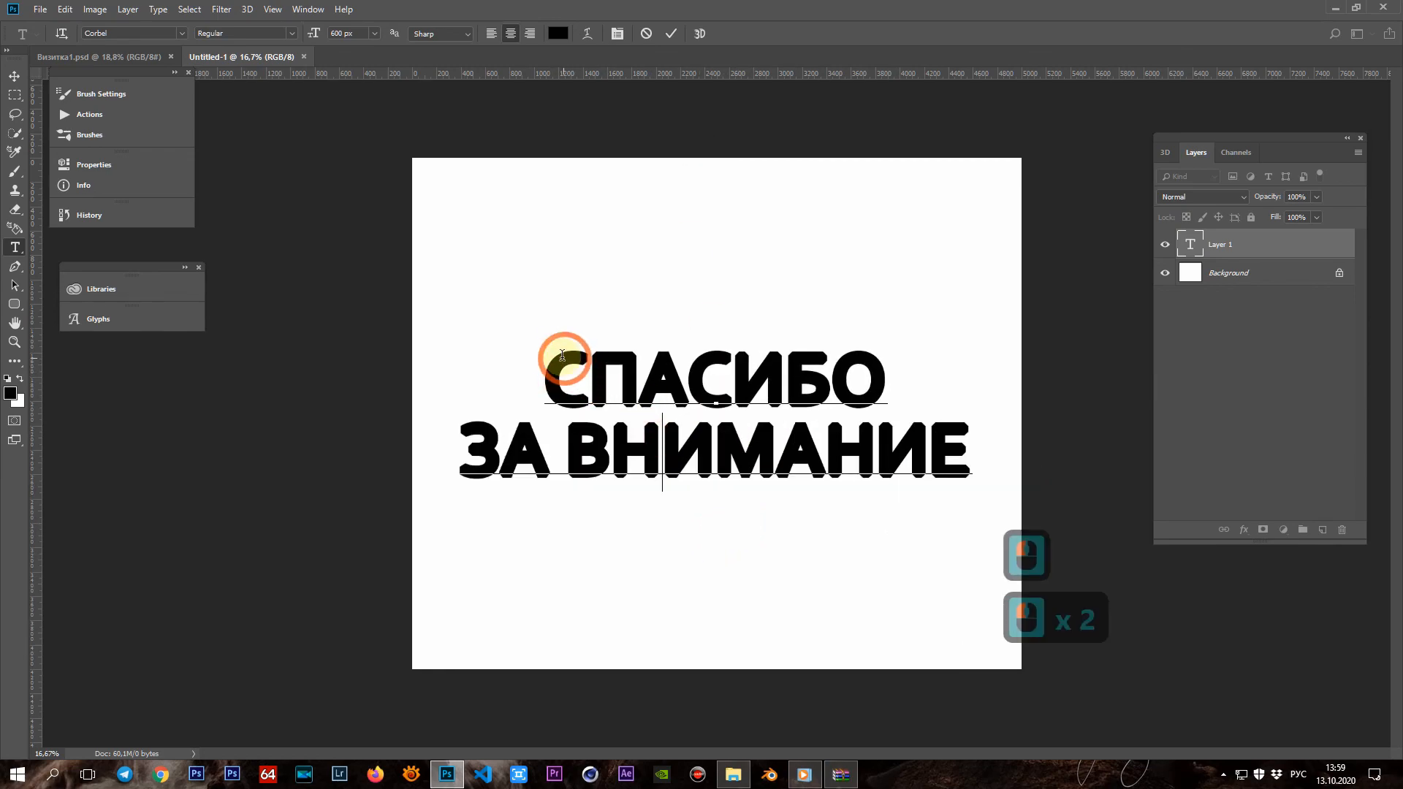
left_click_drag(563, 361, 748, 383)
left_click(672, 33)
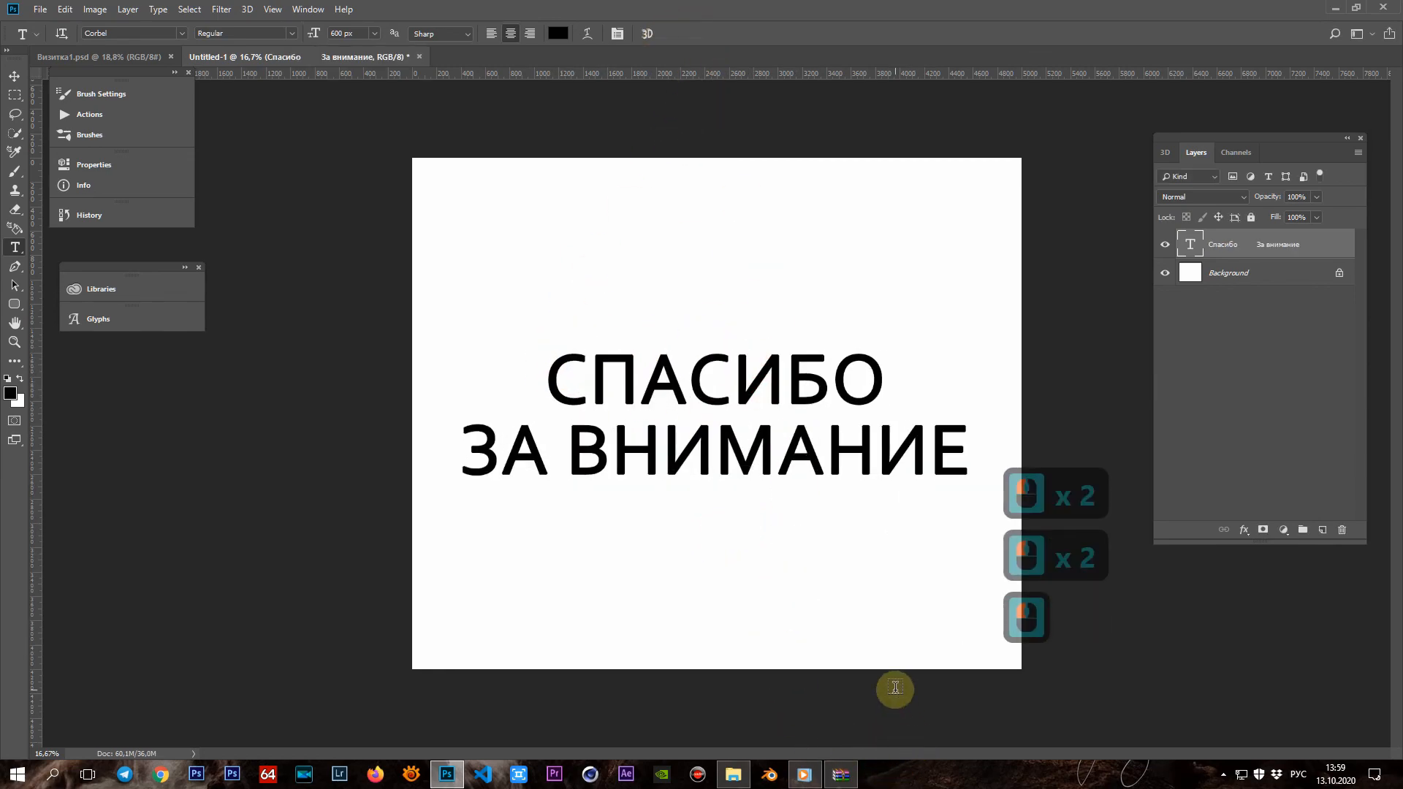